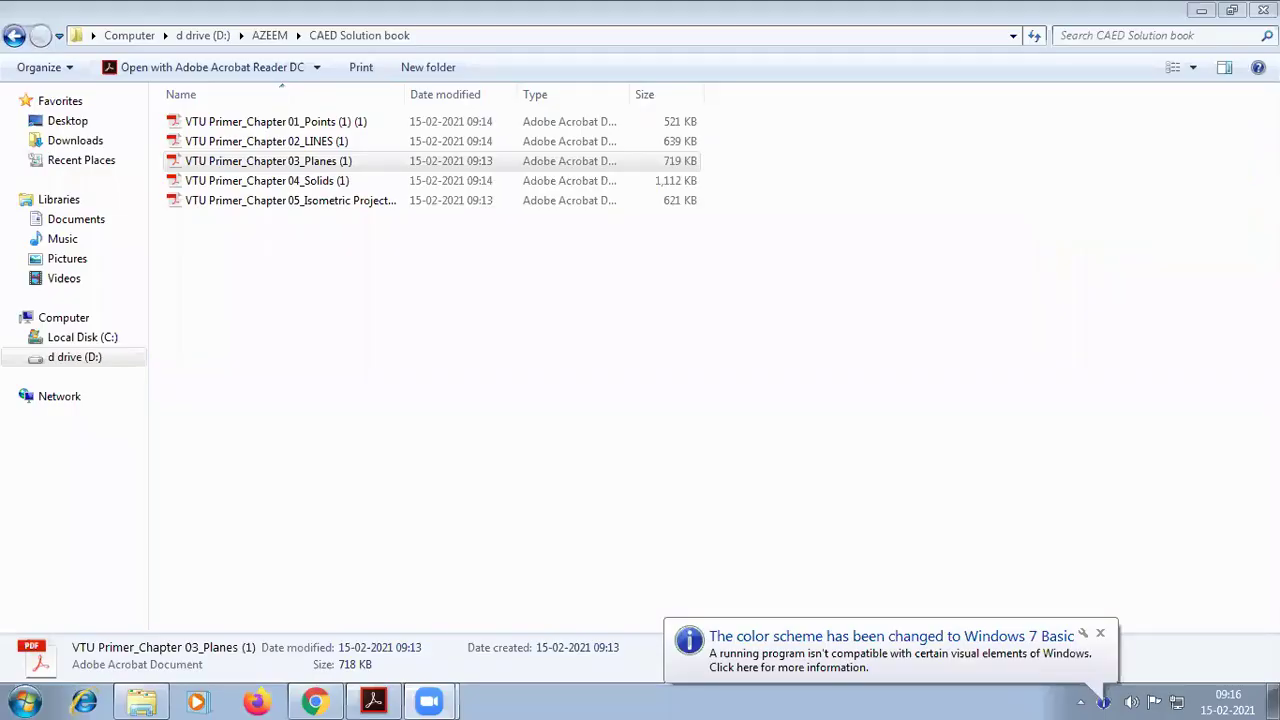
Dismiss the Acrobat Reader update notice, minimize the open Explorer, PDF and Chrome windows, and launch Solid Edge ST4
click(1203, 12)
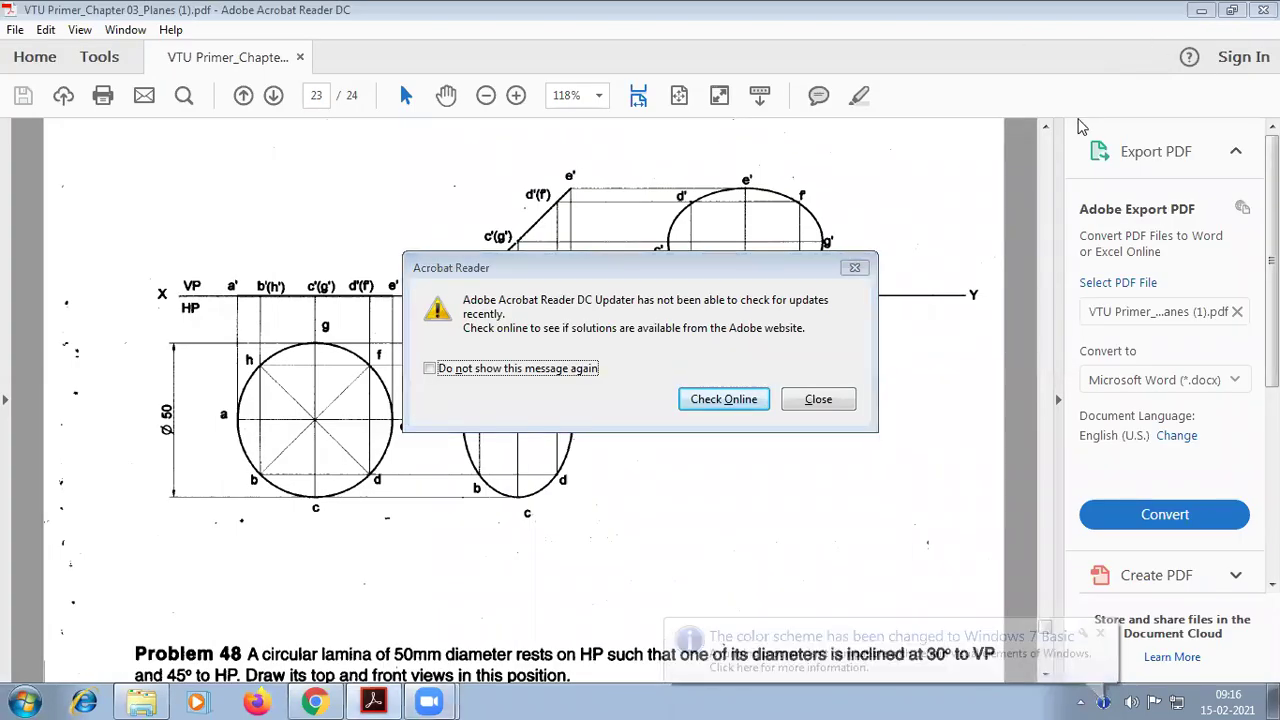
click(806, 401)
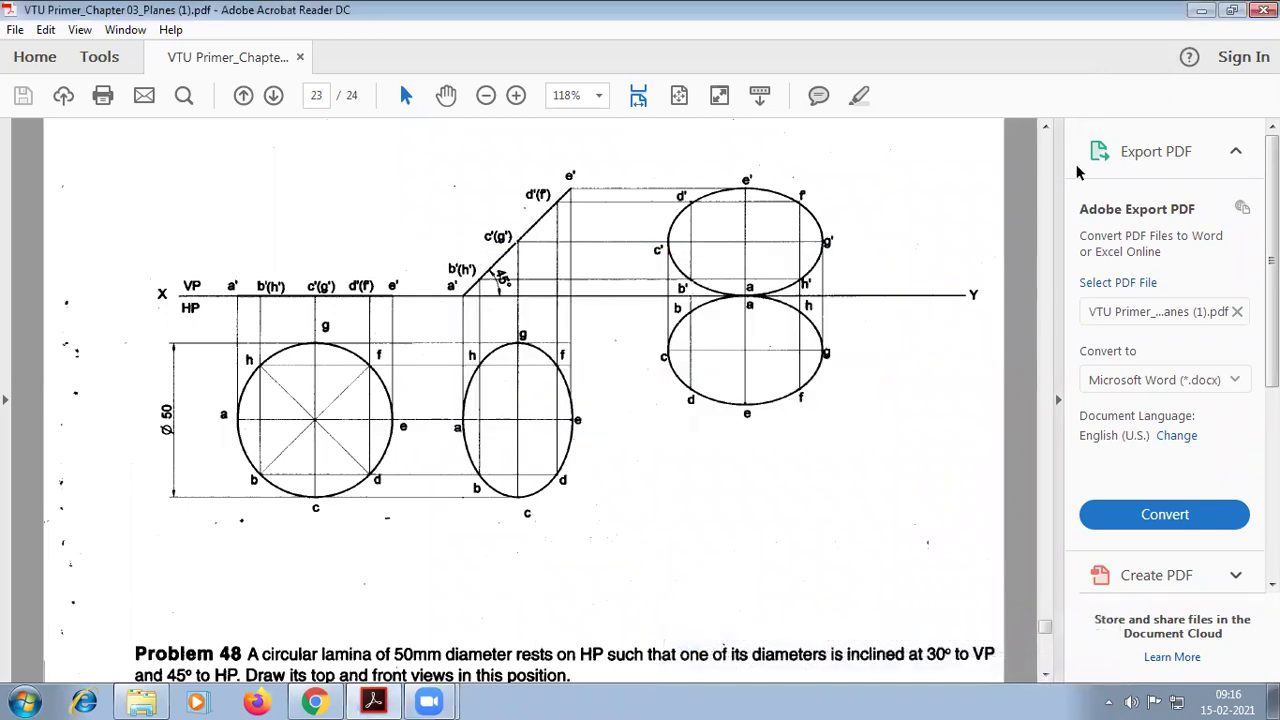
click(1201, 10)
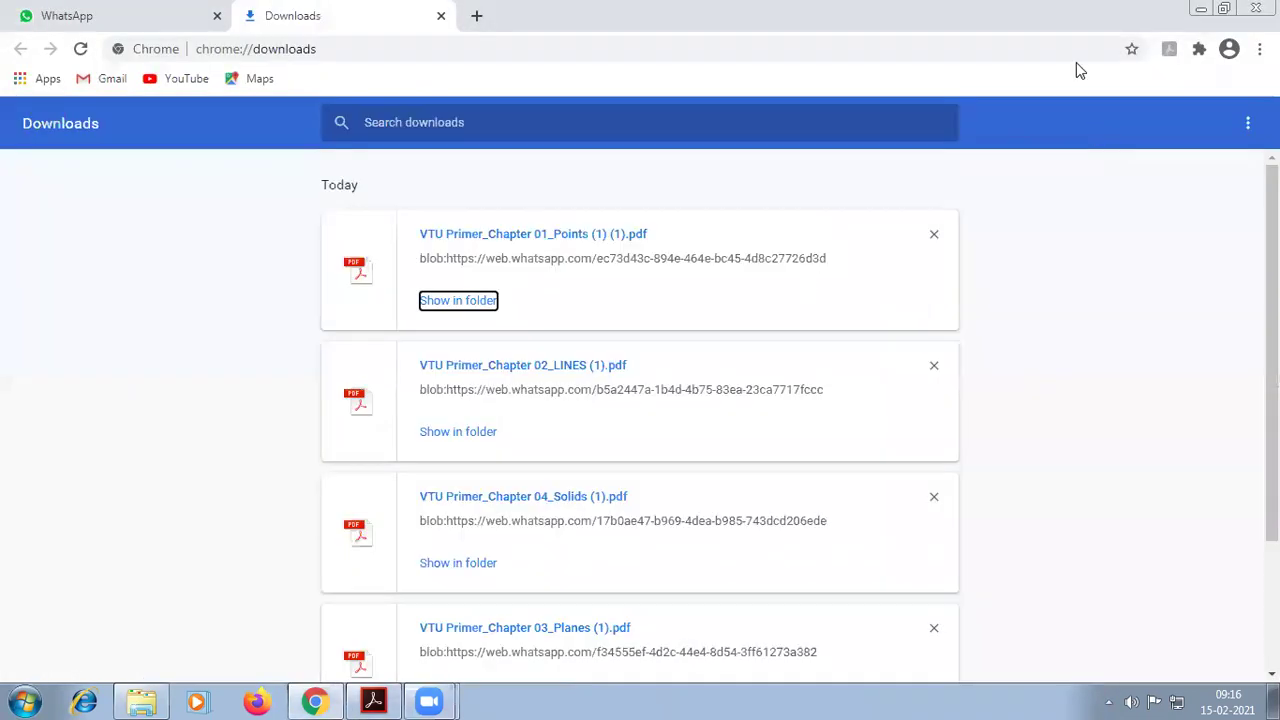
click(1196, 9)
double_click(116, 238)
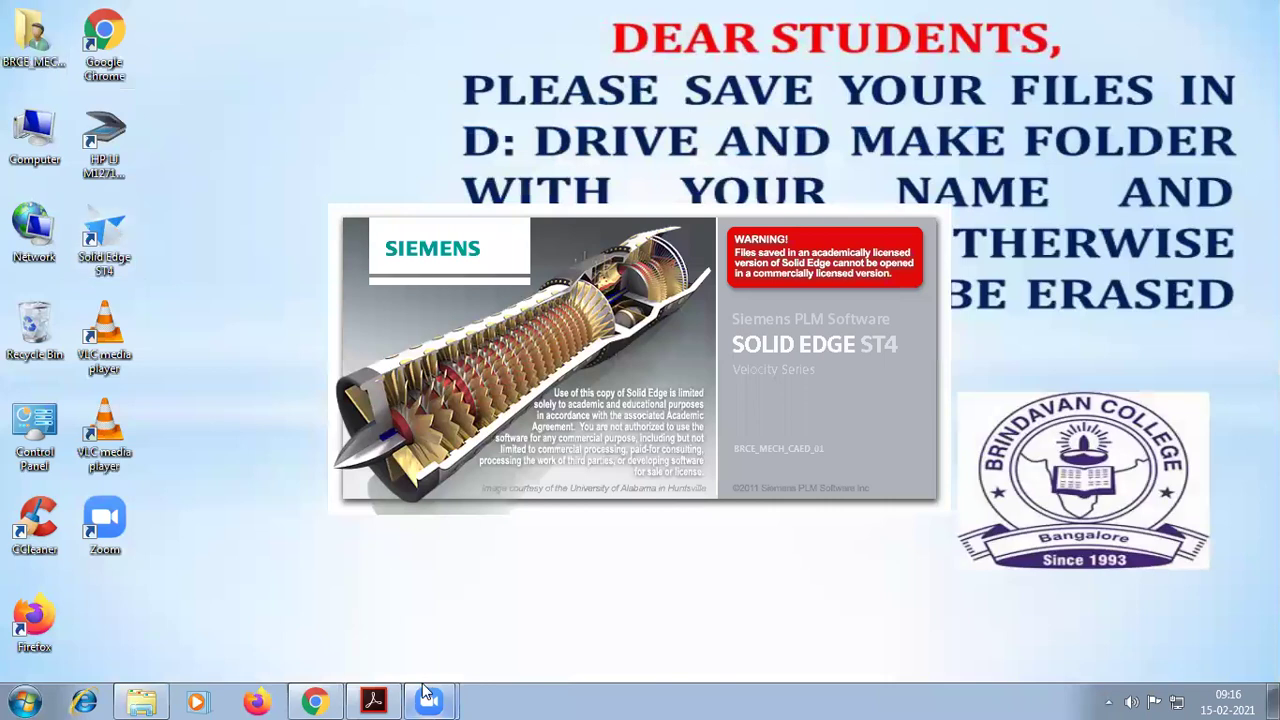
Switch to the VTU Primer Chapter 03 Planes PDF in Acrobat Reader and read the circular lamina problem on page 23
mouse_move(392, 697)
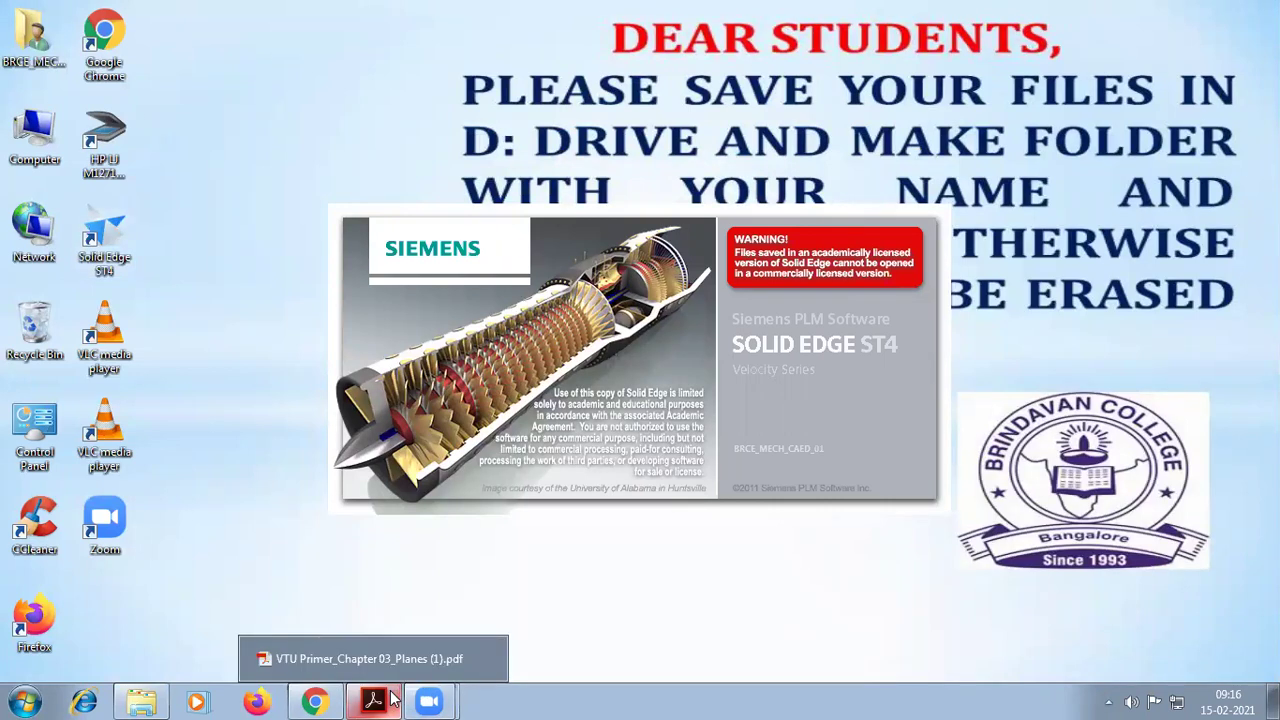
click(392, 700)
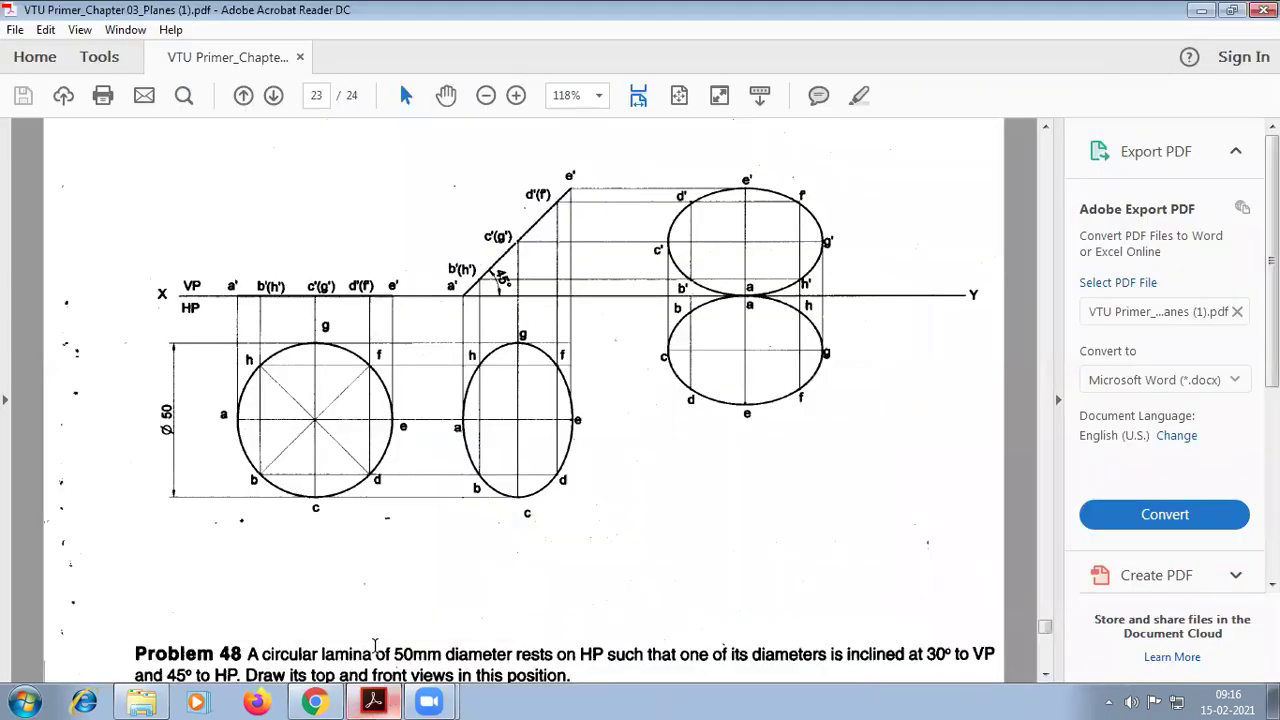
scroll(278, 261, up, 3)
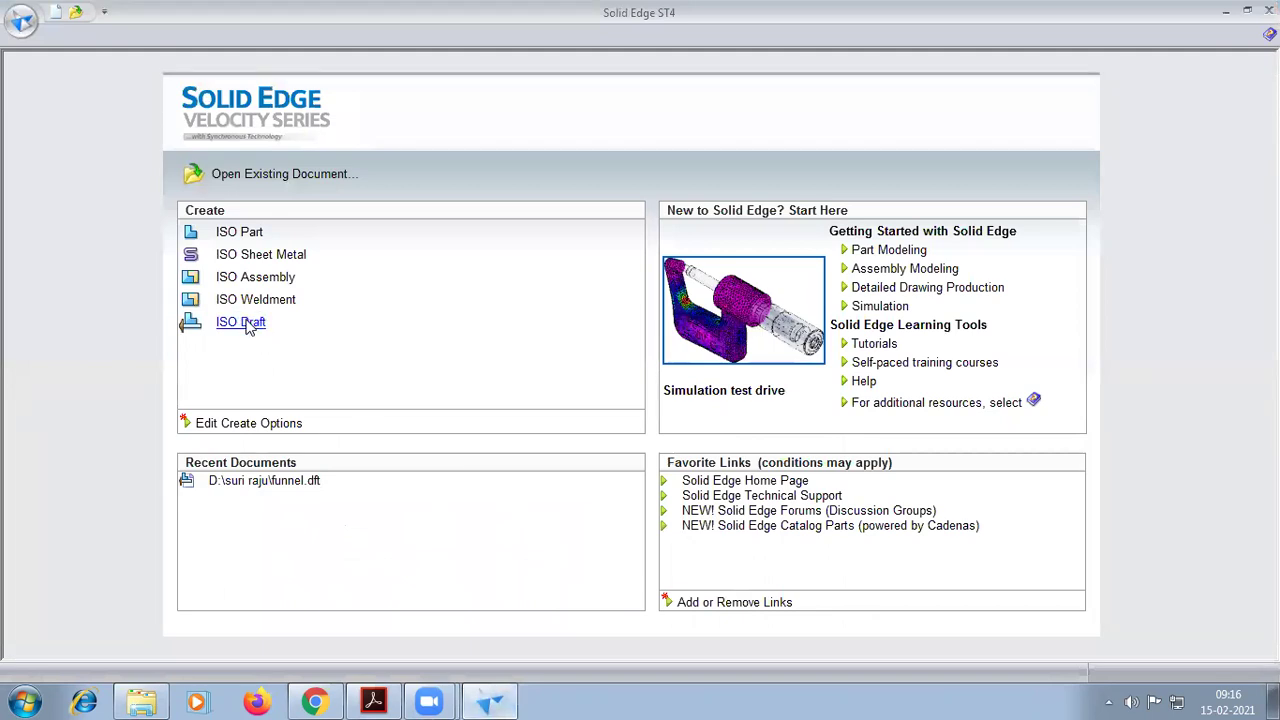
Create an ISO Draft in Solid Edge and set its sheet to the A4-Sheet background, hidden, saving these settings as defaults
click(248, 323)
right_click(87, 612)
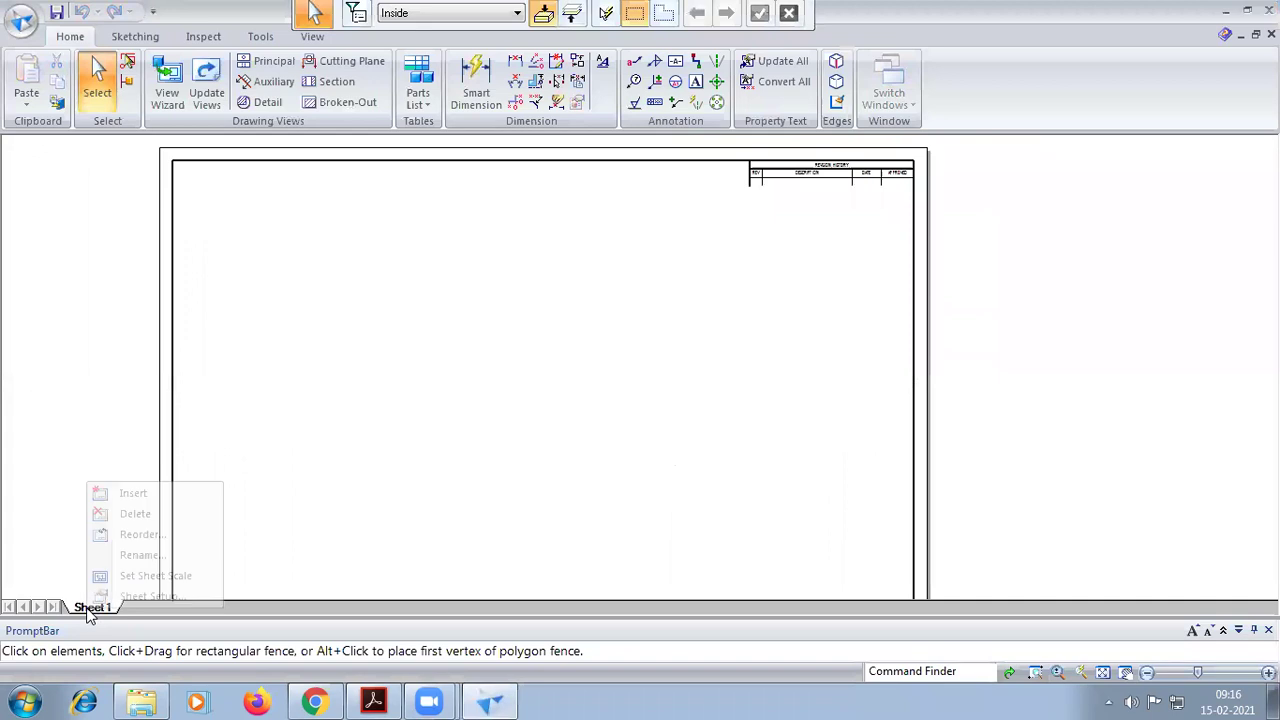
click(152, 595)
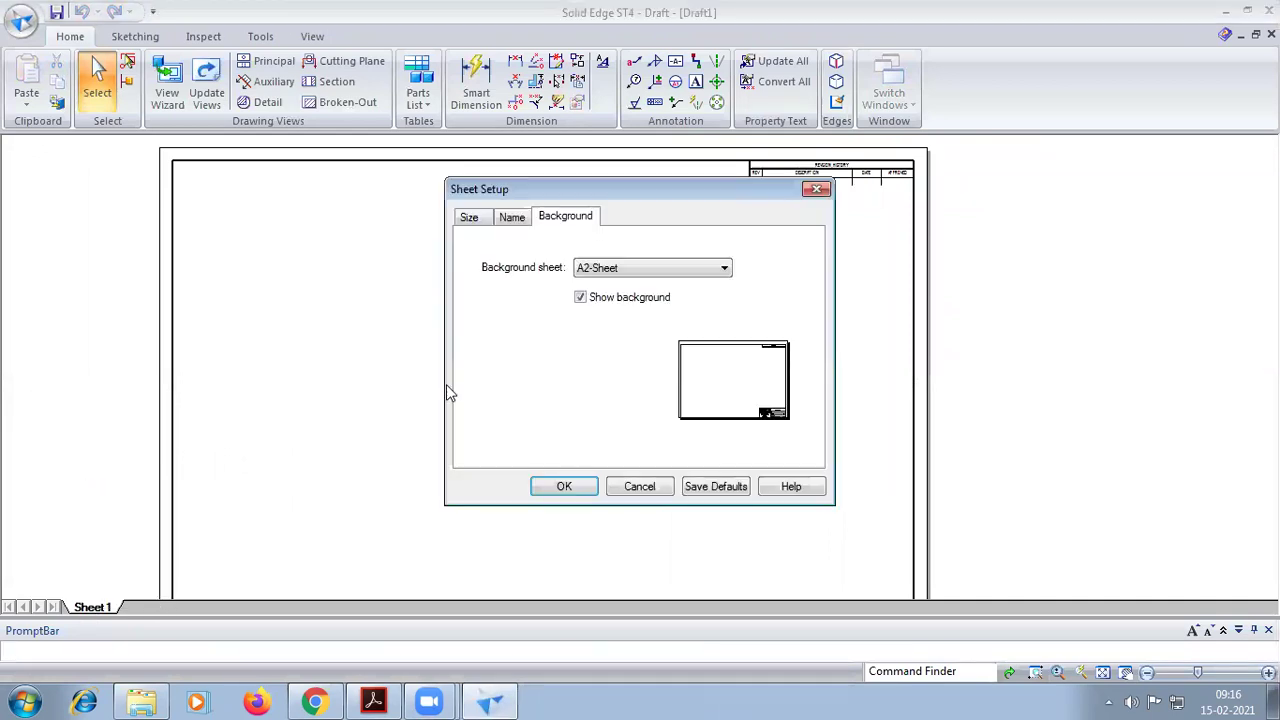
click(618, 268)
click(622, 335)
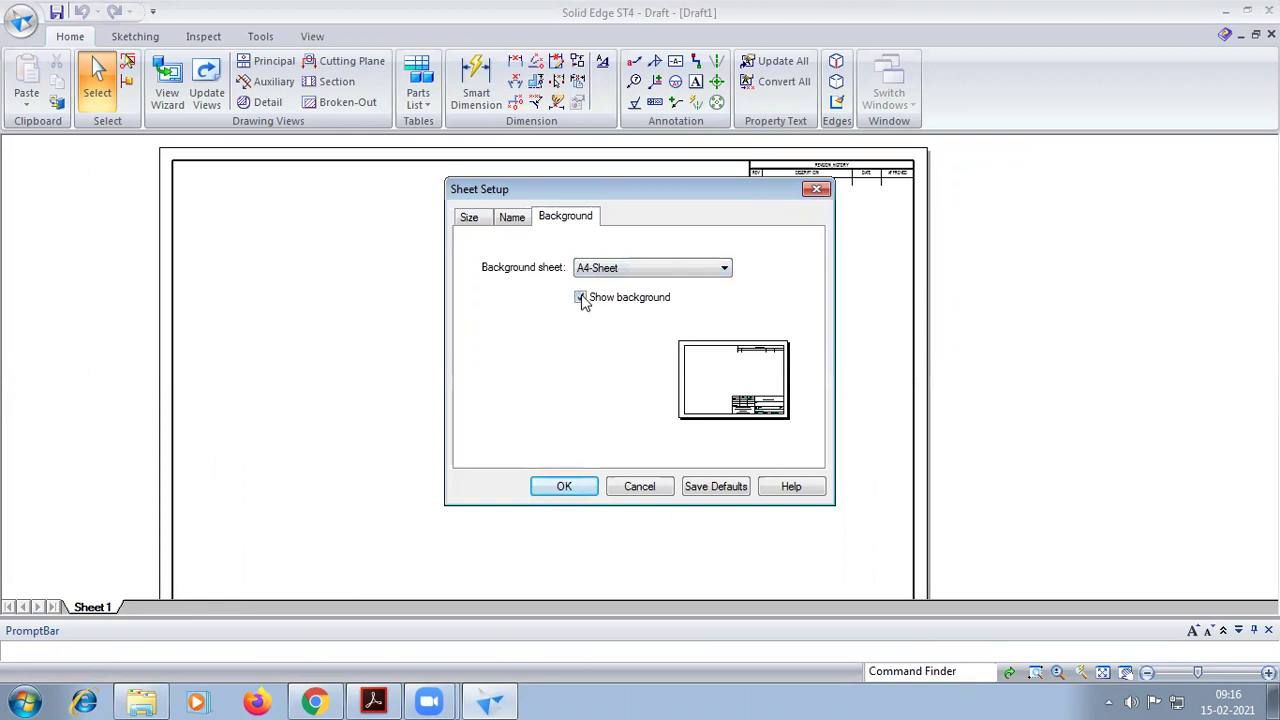
click(714, 487)
click(564, 487)
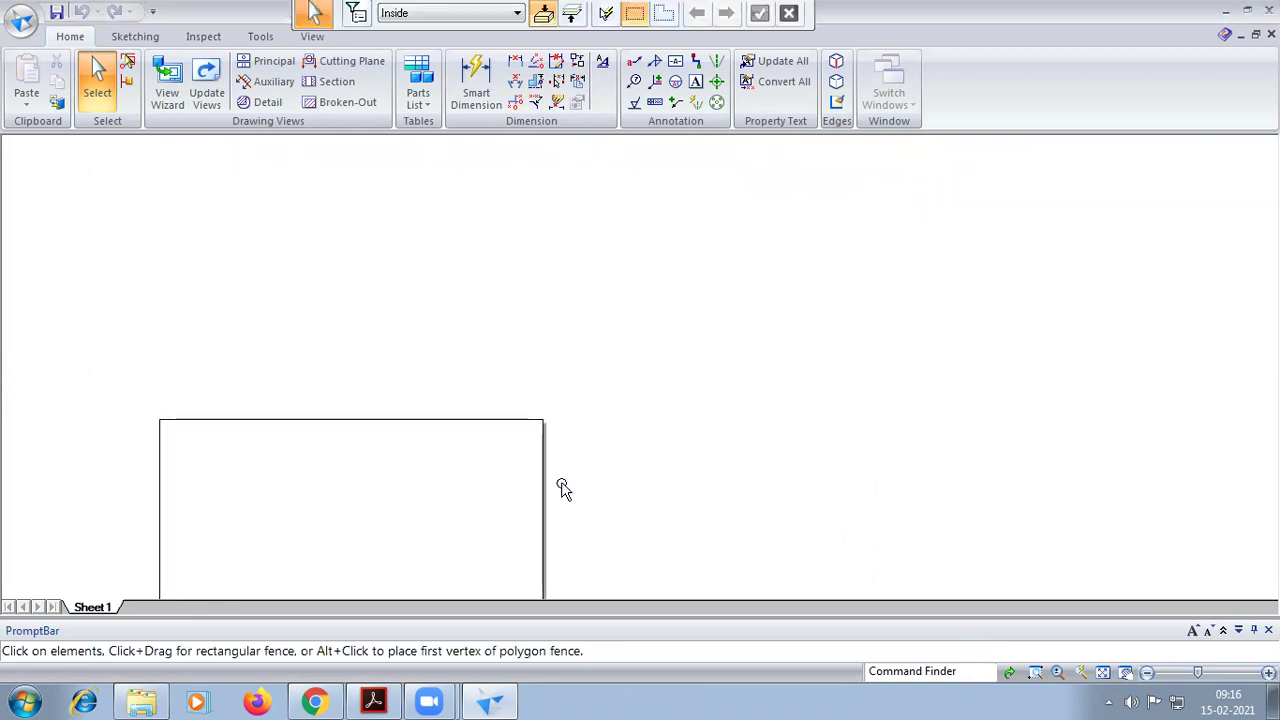
click(1103, 672)
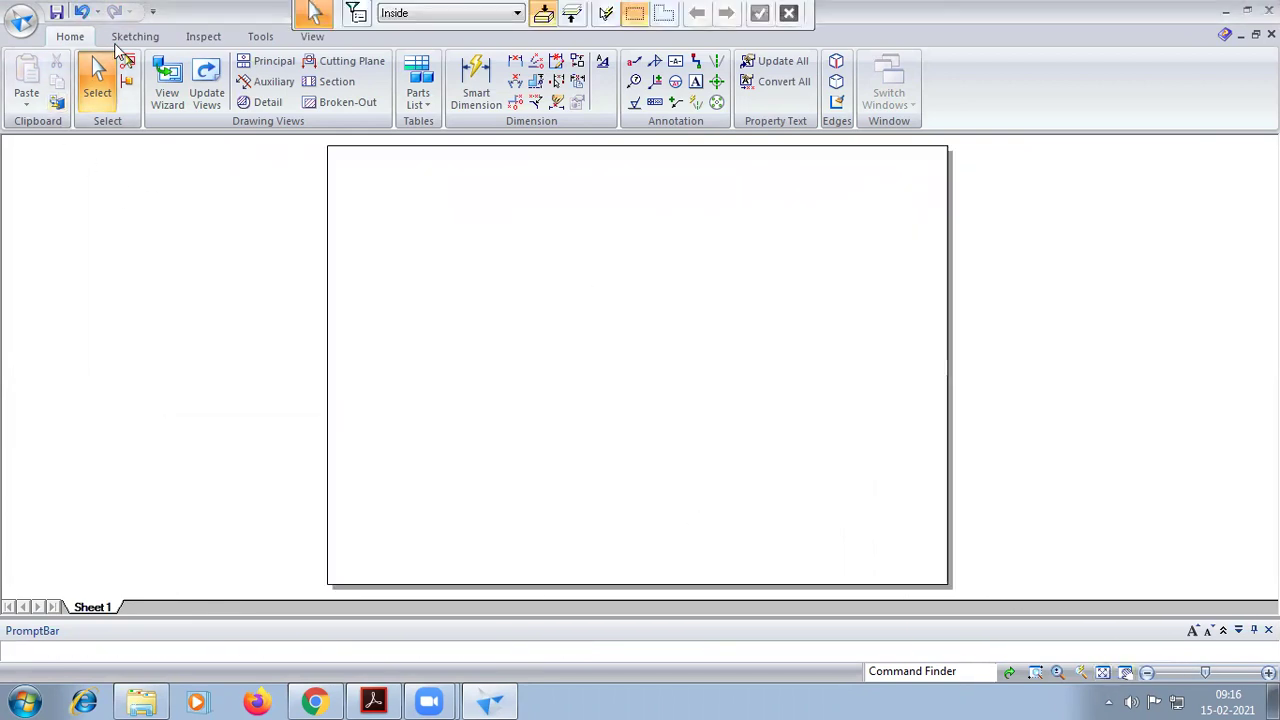
Draw a horizontal reference line through the middle of the sheet, spanning nearly its full width
click(135, 36)
click(88, 63)
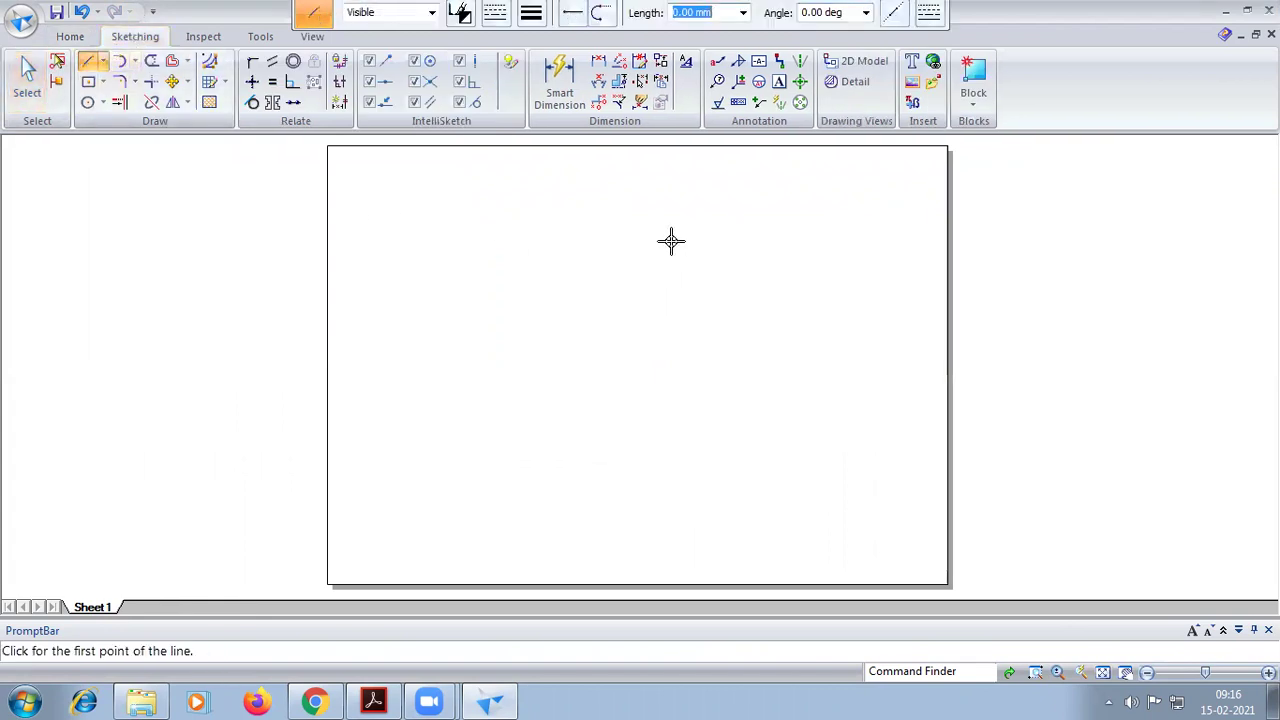
key(shift+Tab)
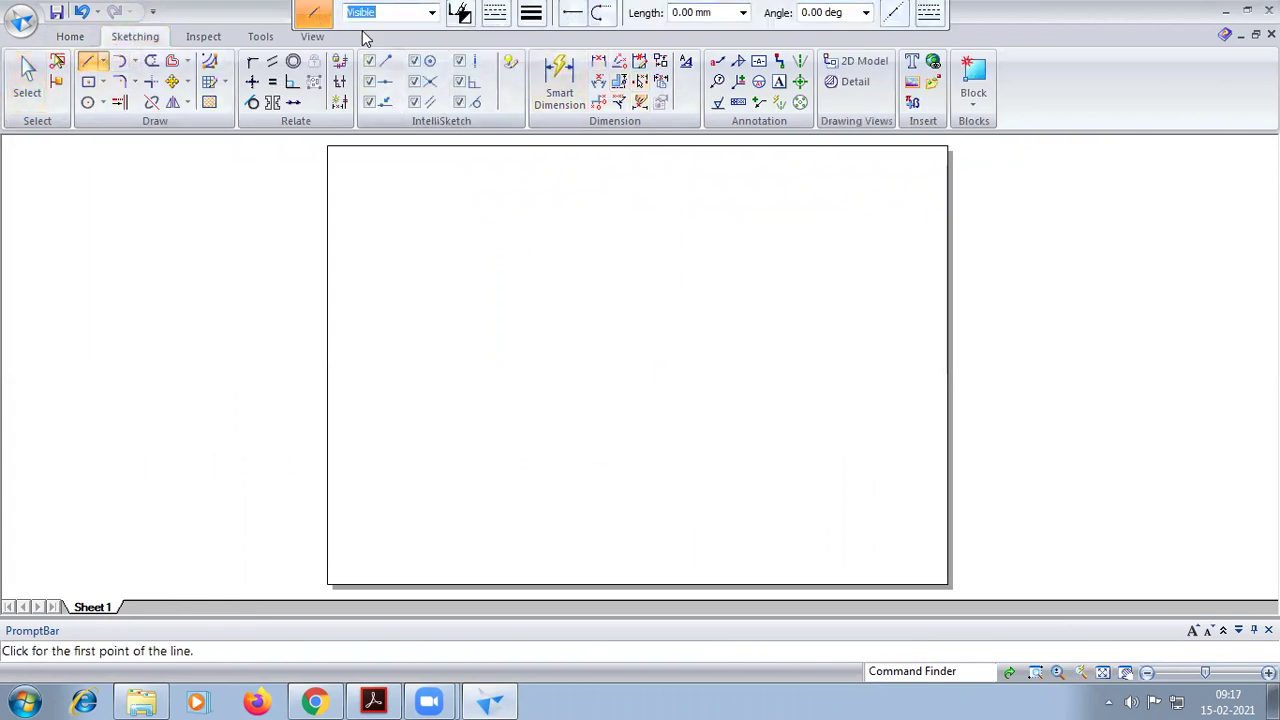
key(Tab)
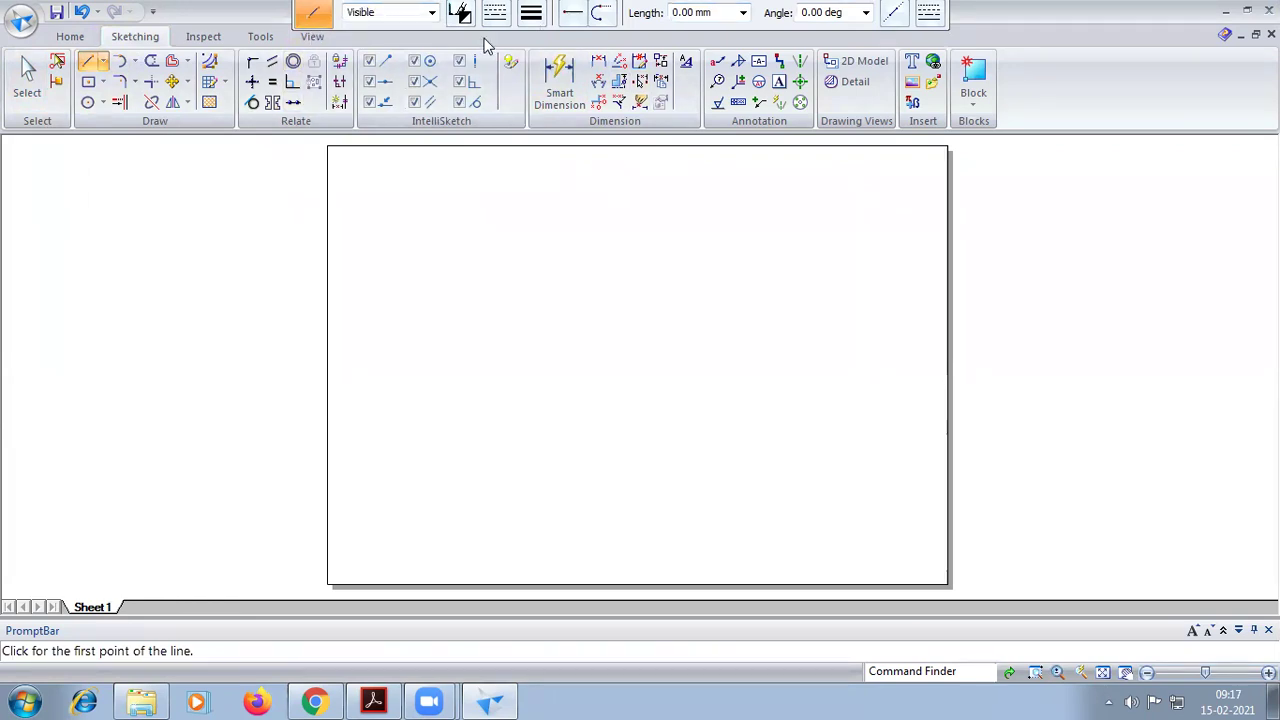
click(479, 134)
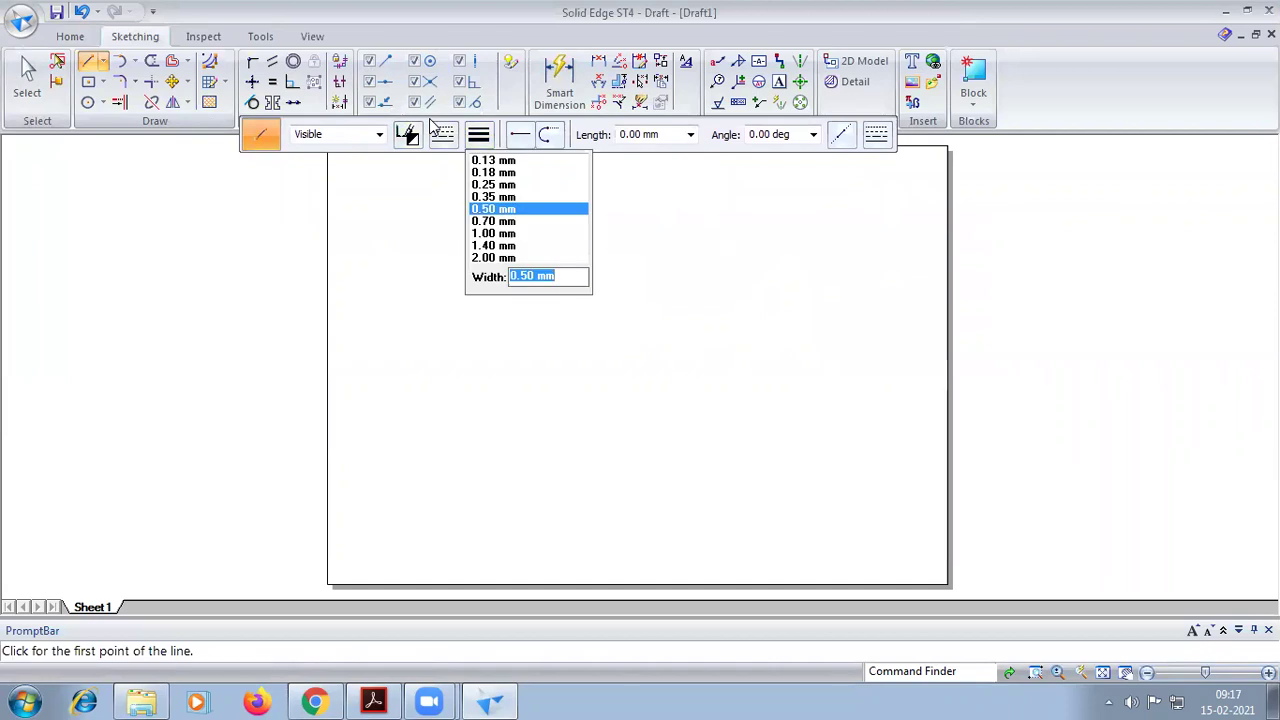
click(614, 118)
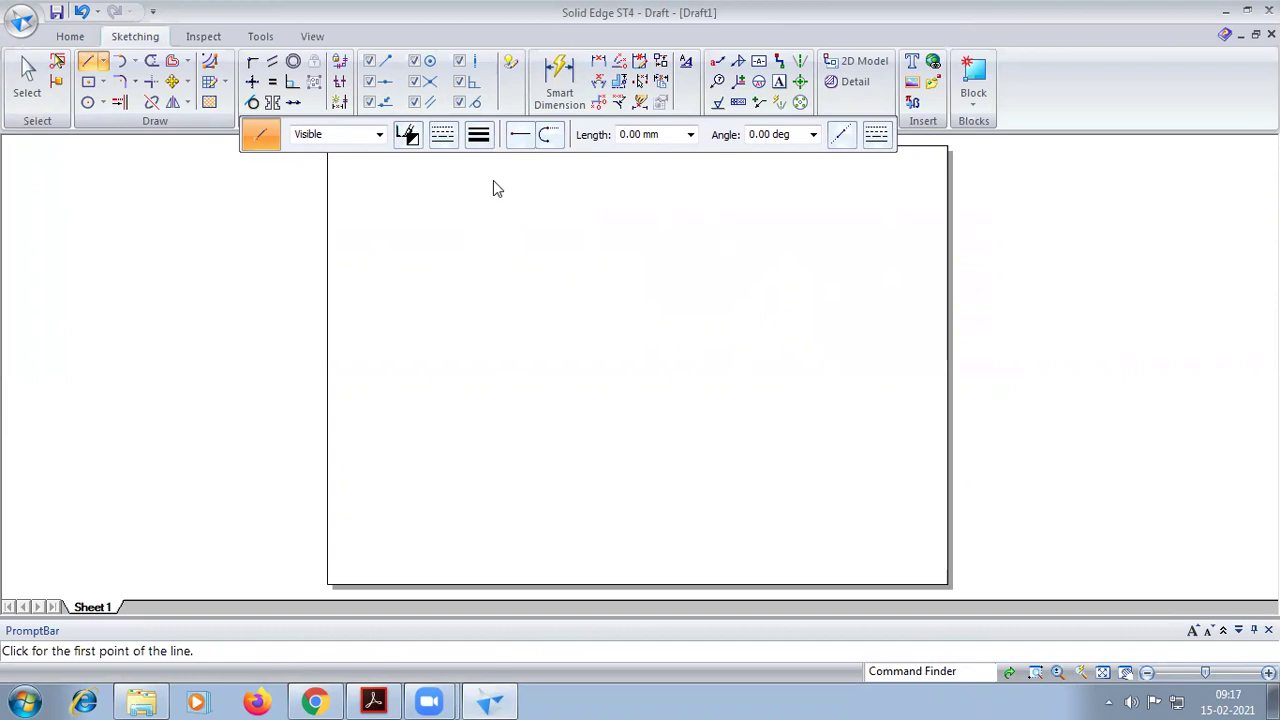
click(340, 361)
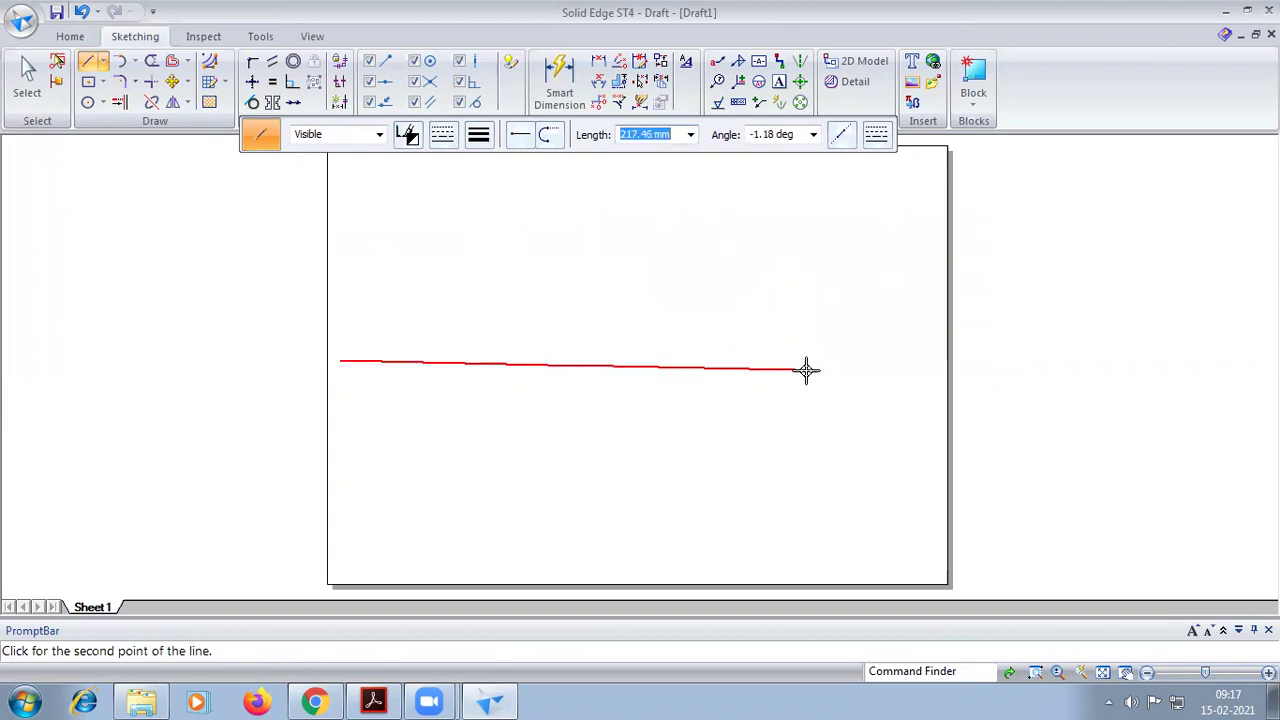
click(928, 360)
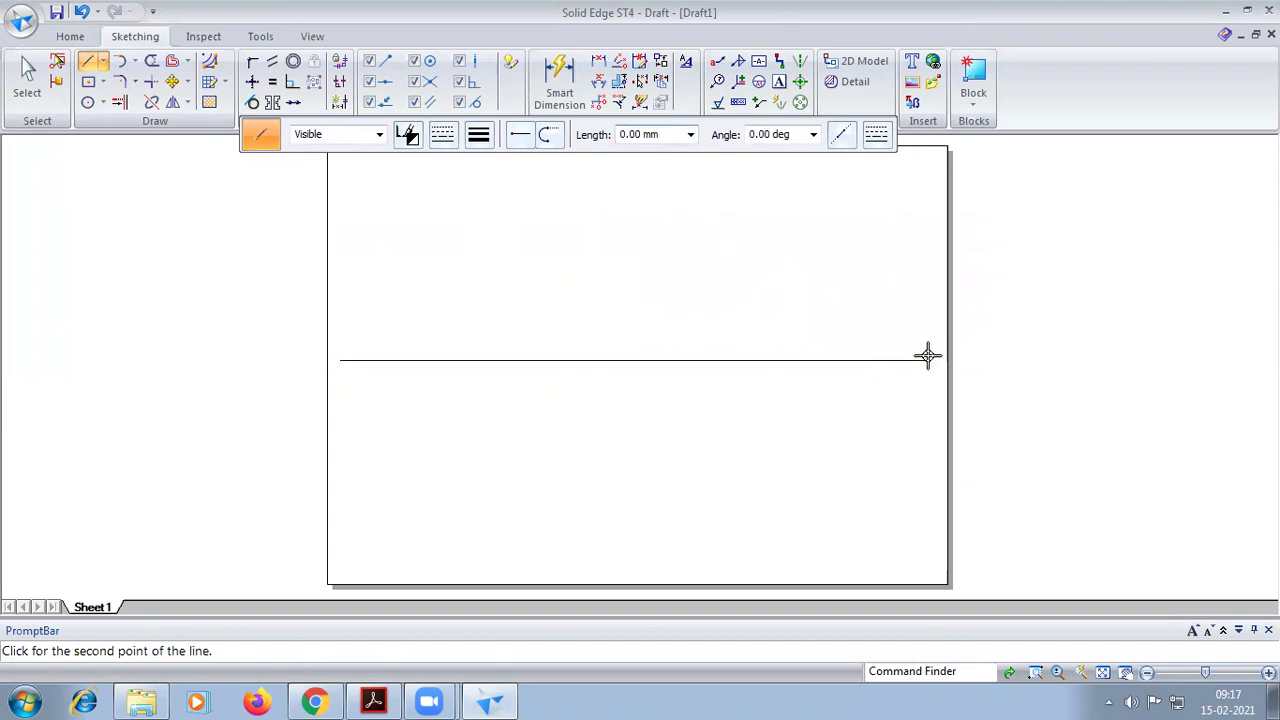
Label the reference line in size 5 text with x and y at its ends, vp above it and hp below it
click(779, 81)
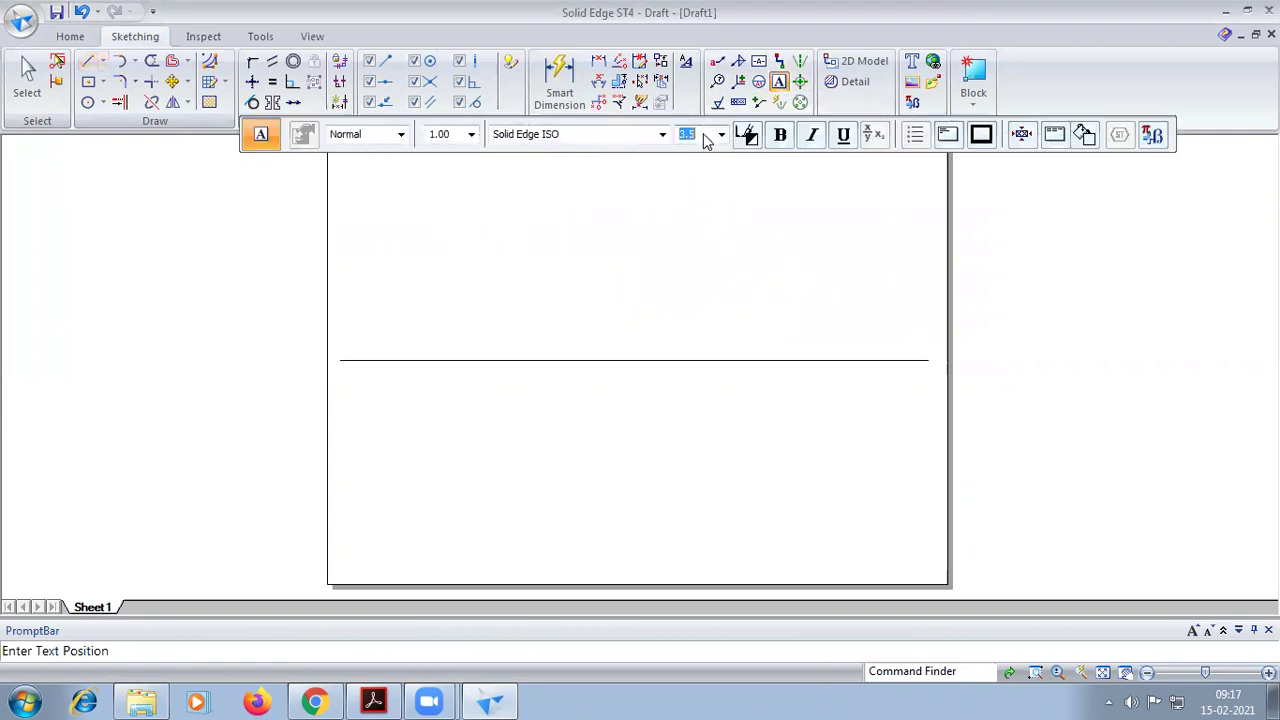
click(340, 374)
text(x)
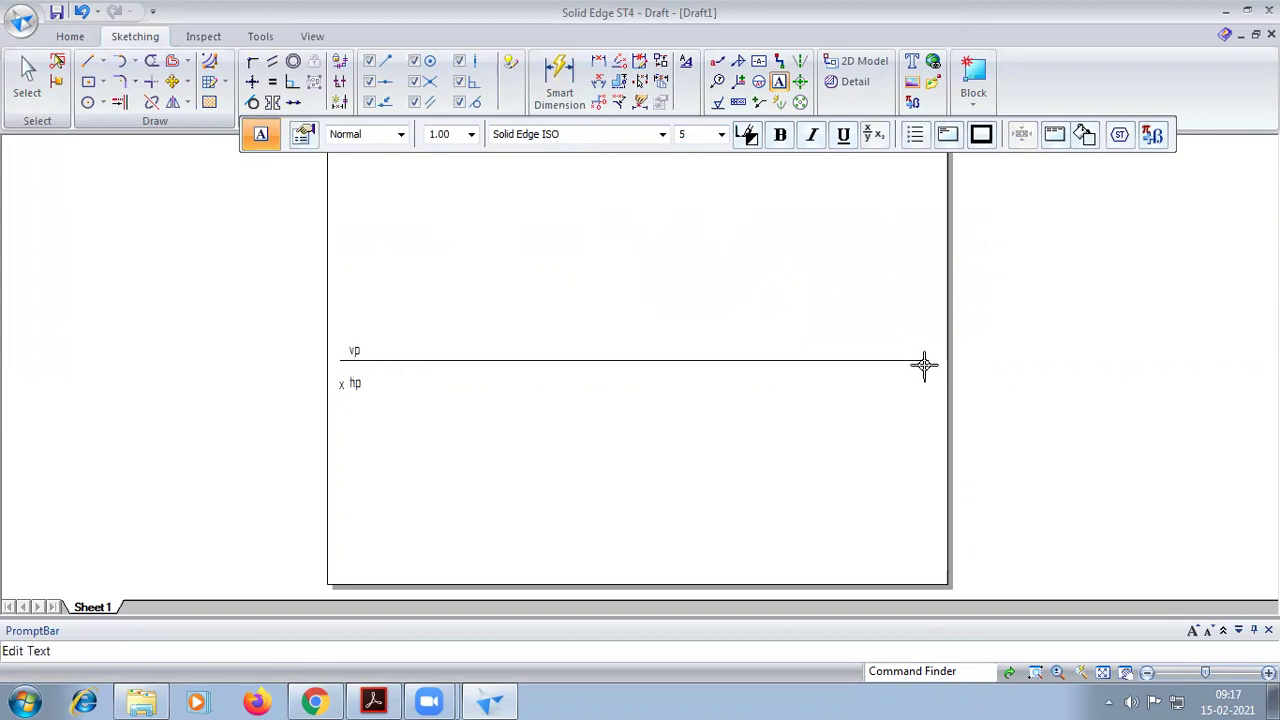
click(924, 366)
text(y)
Check the circle and its projections in the solution figure in Acrobat Reader, and return to the Solid Edge draft
click(373, 700)
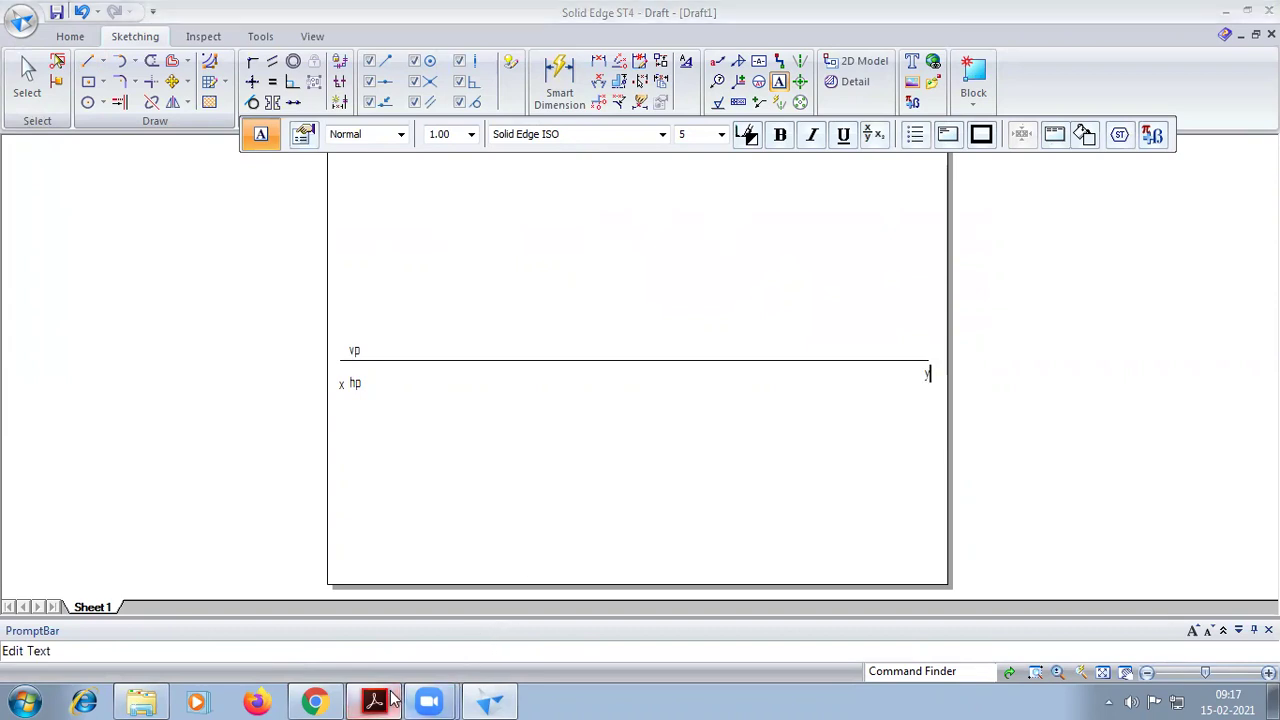
scroll(365, 520, down, 1)
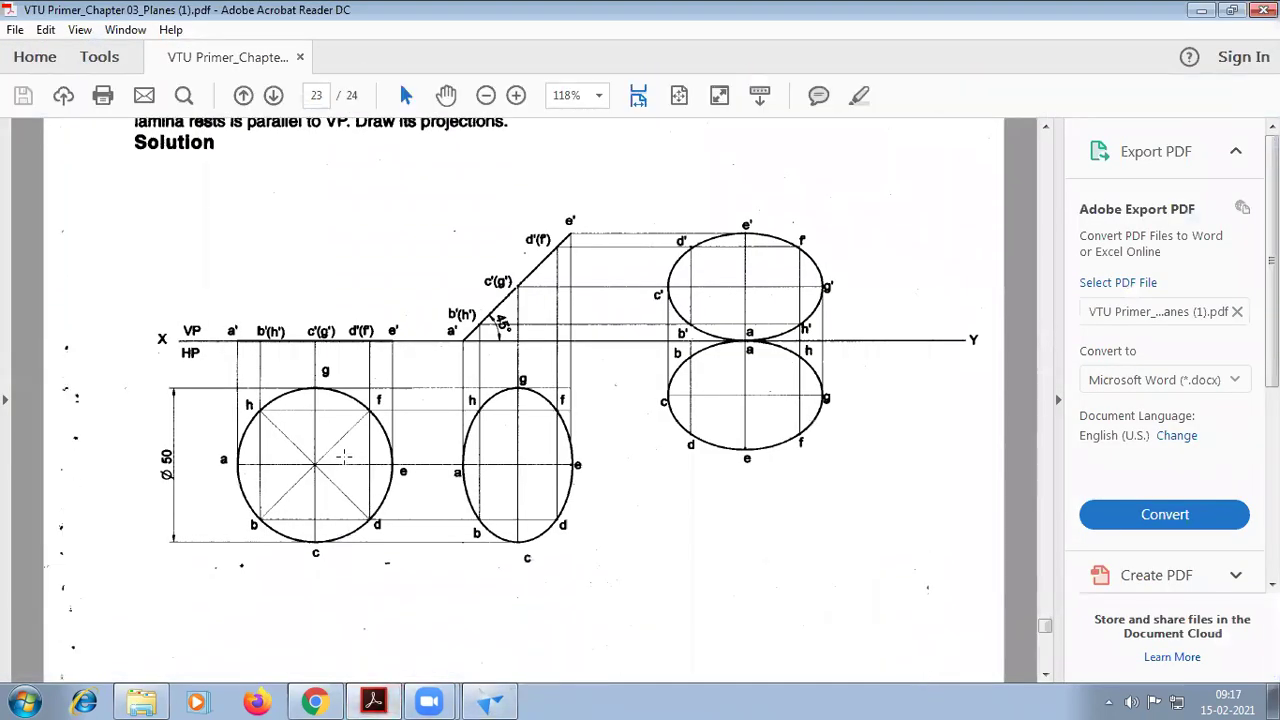
click(489, 700)
Draw a circle 50 mm in diameter with a 0.50 mm line width below the reference line, near its x end
click(88, 102)
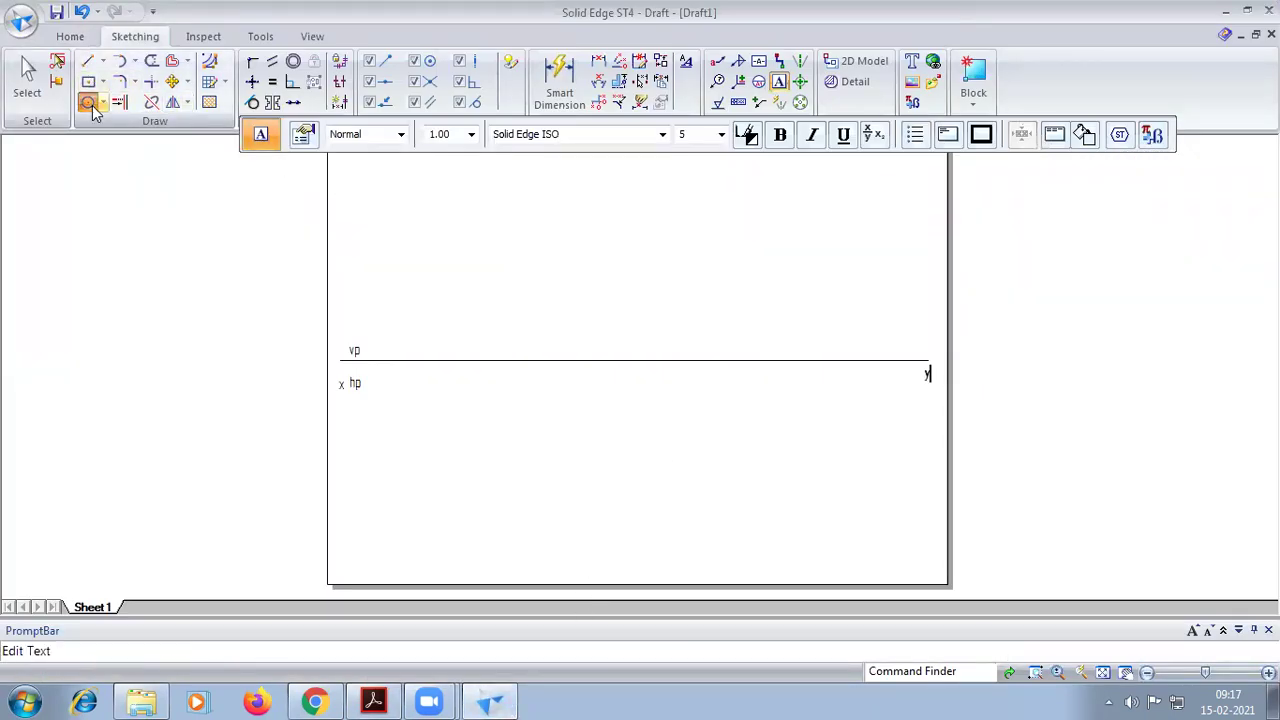
click(478, 136)
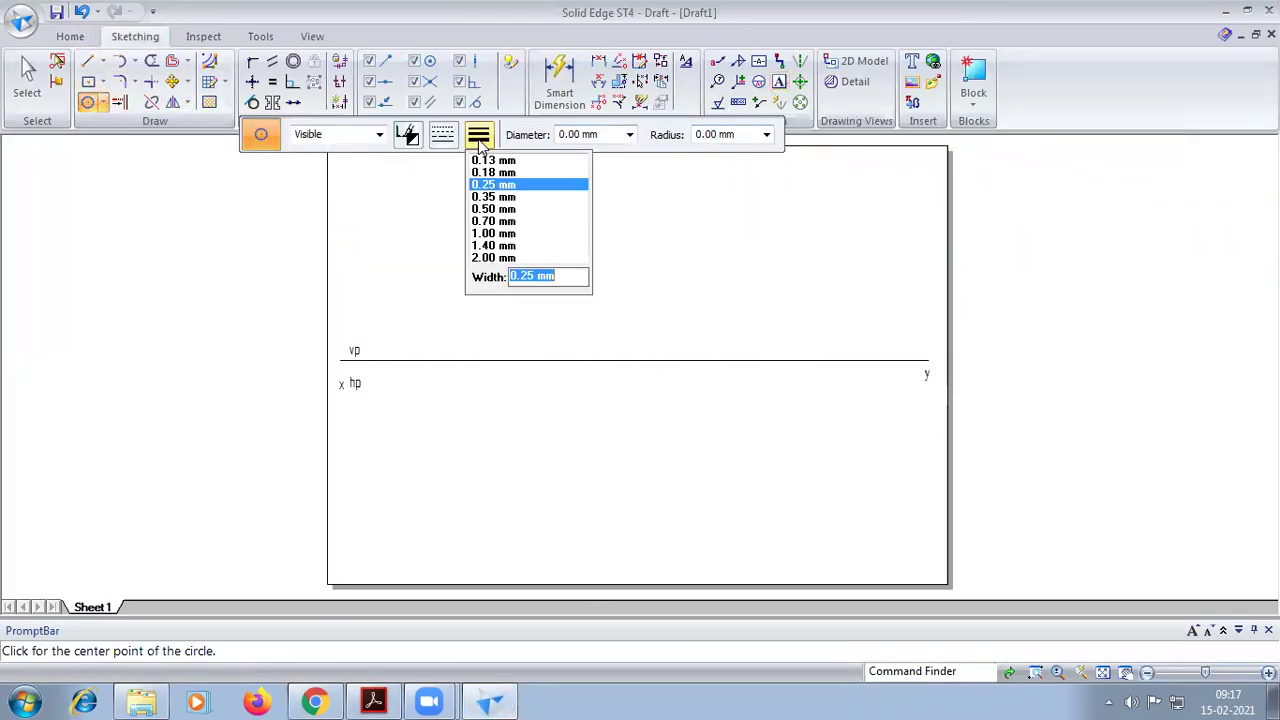
click(482, 210)
click(425, 459)
text(5)
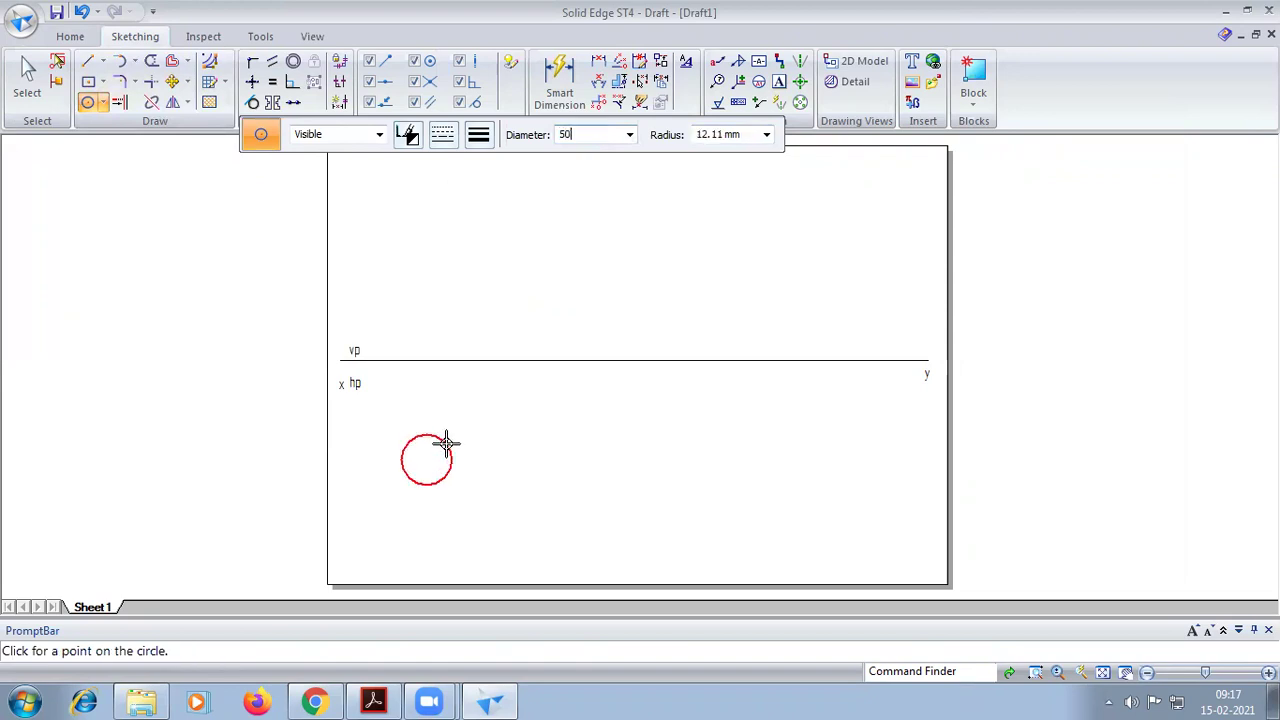
text(0)
key(Tab)
click(446, 443)
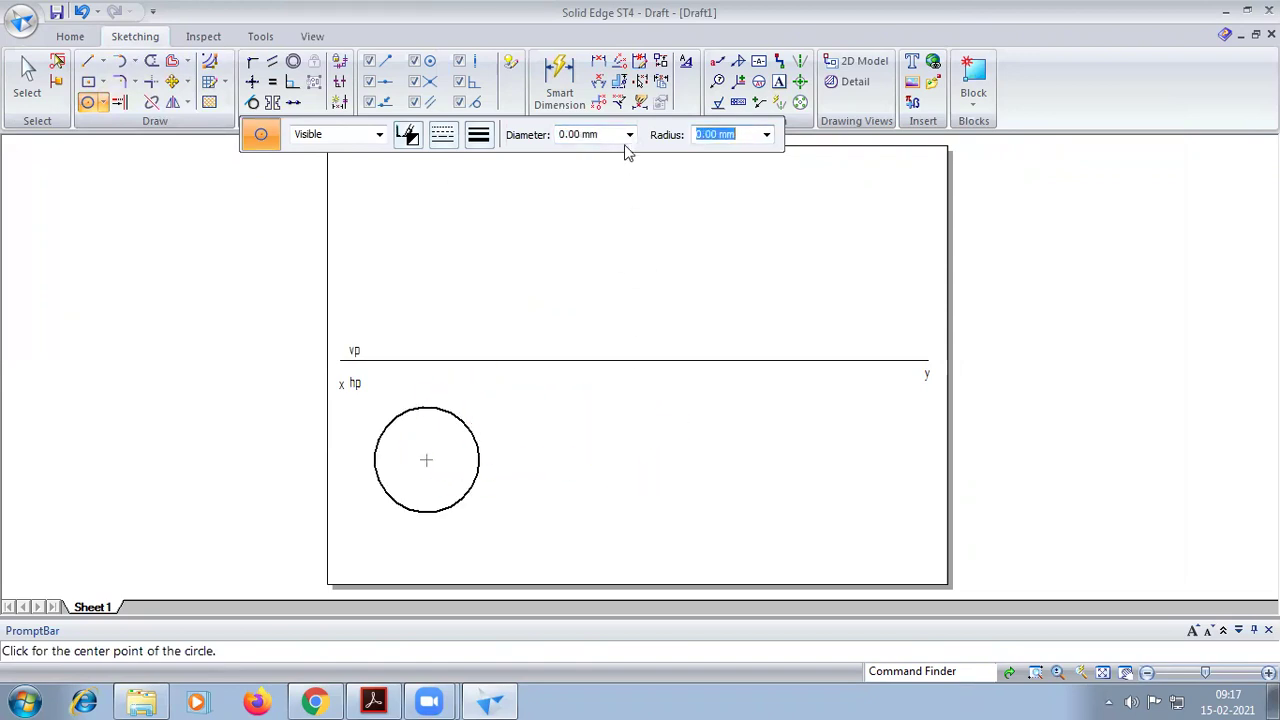
Dimension the circle's diameter with a vertical dimension placed to the left of the circle
click(559, 86)
click(375, 438)
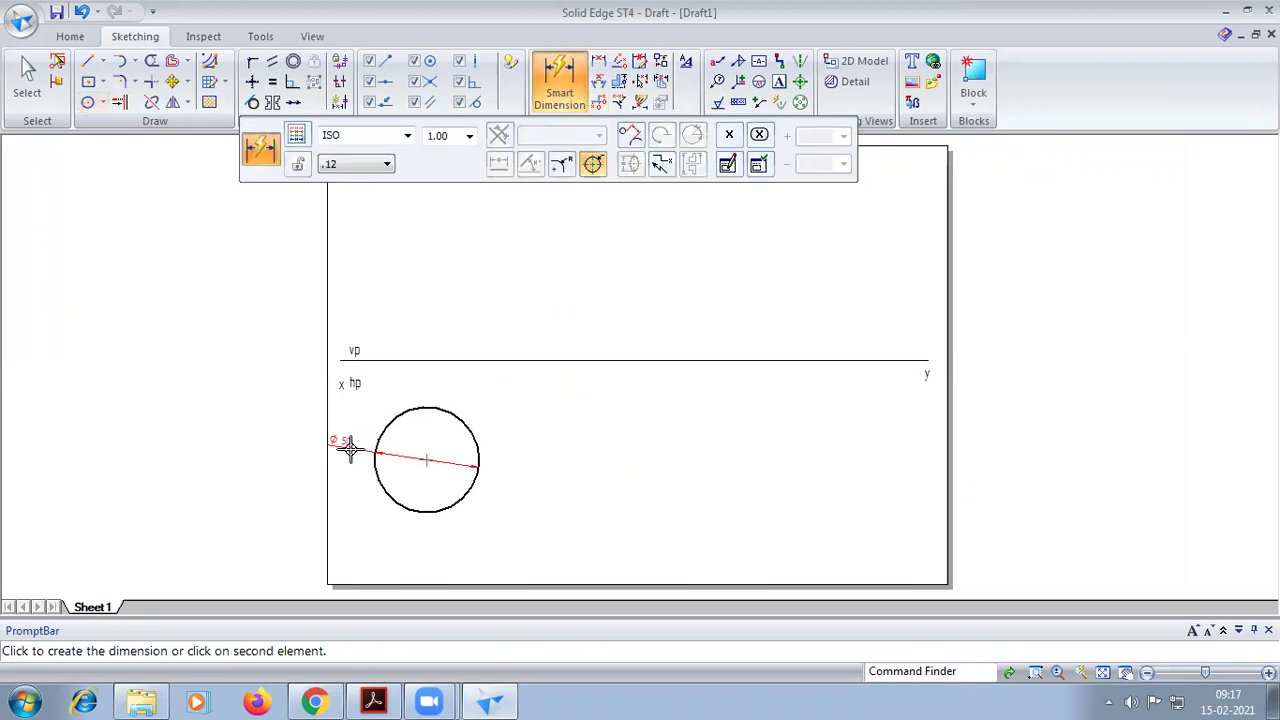
click(347, 455)
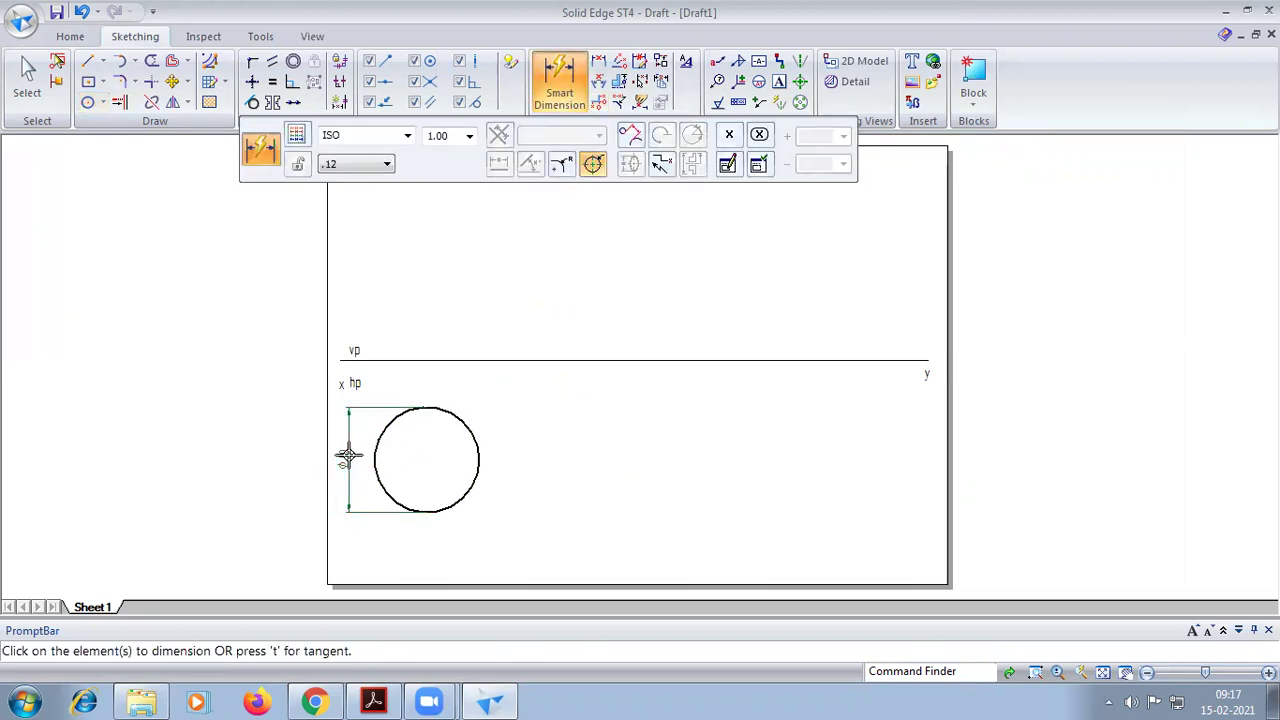
Draw a horizontal radius with a 0.13 mm line width from the circle's centre to its right edge
click(88, 61)
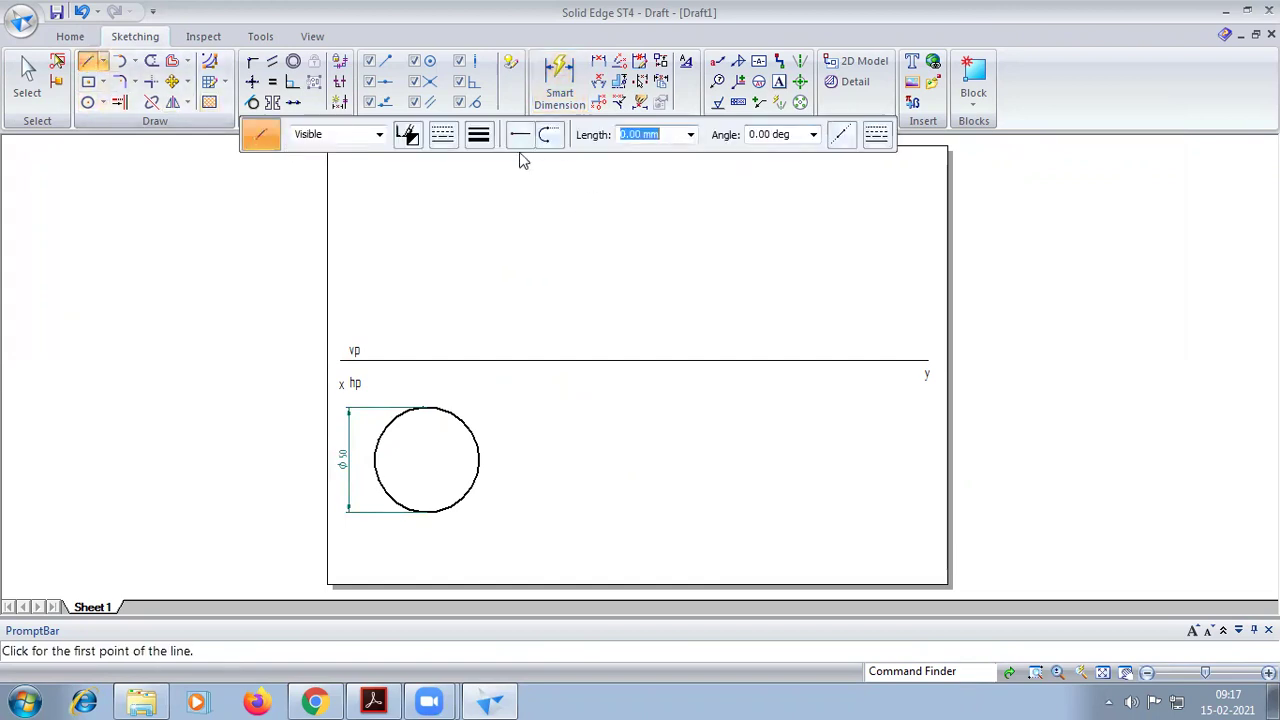
click(478, 134)
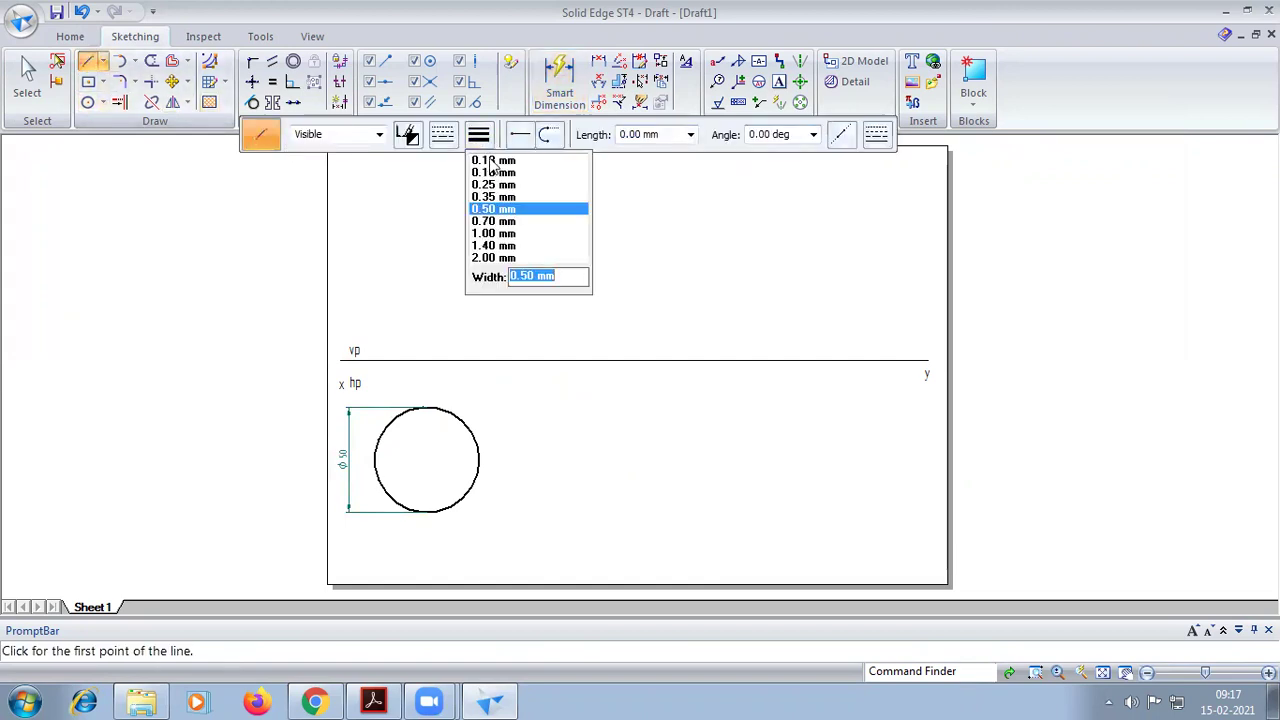
click(491, 162)
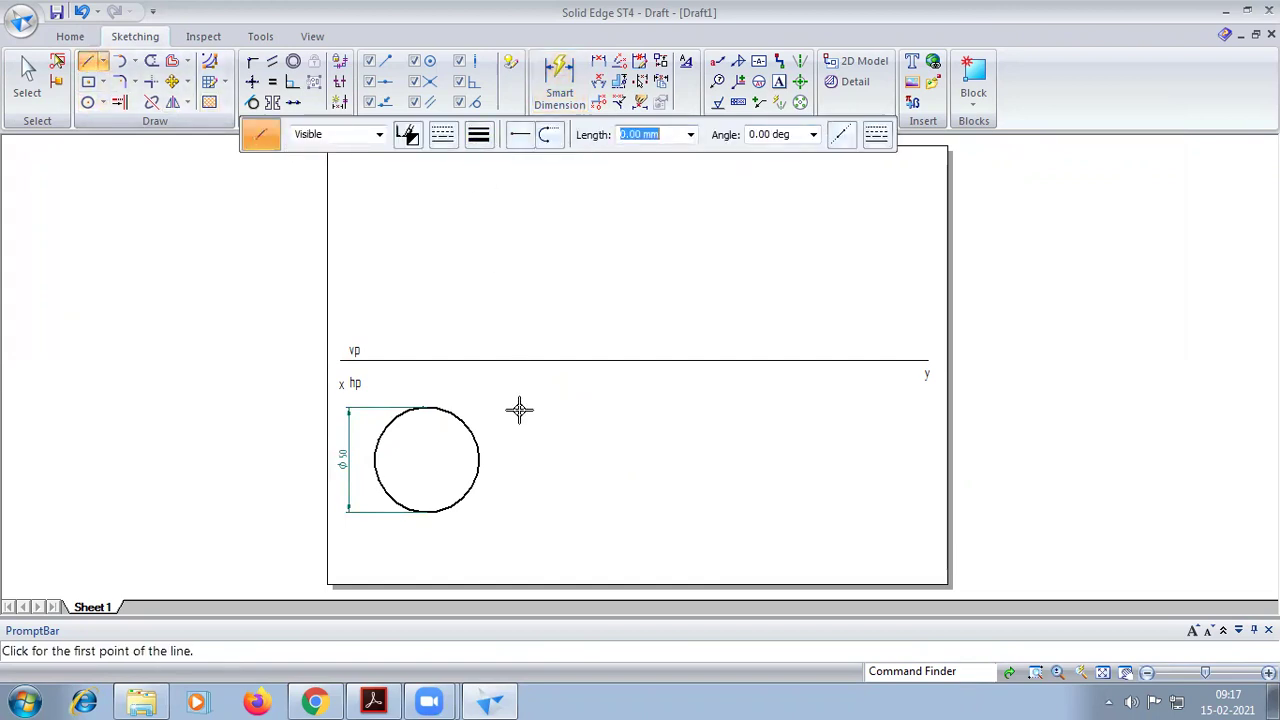
click(425, 459)
click(480, 459)
Draw a radius from the circle's centre to its upper-right edge at a 45 degree angle
click(425, 459)
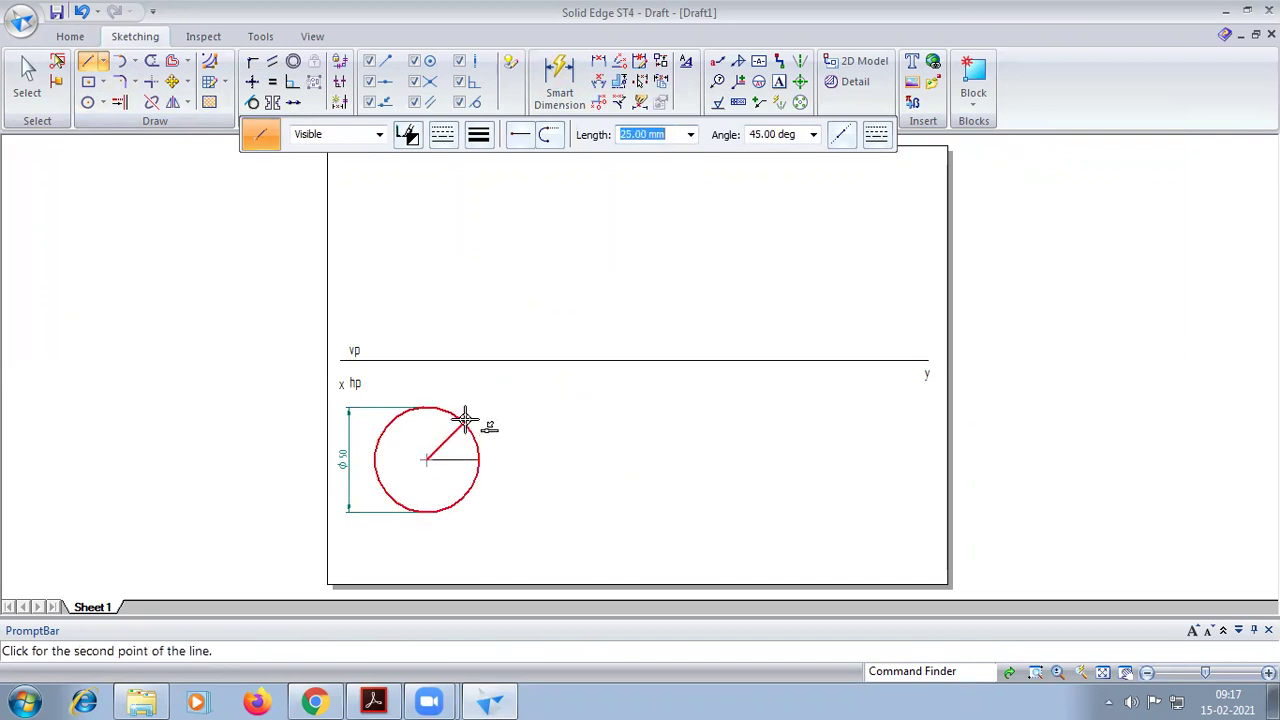
key(Tab)
text(45)
key(Tab)
click(474, 440)
Draw a vertical radius from the circle's centre to its uppermost point and another radius at 135 degrees to its upper-left edge
click(430, 459)
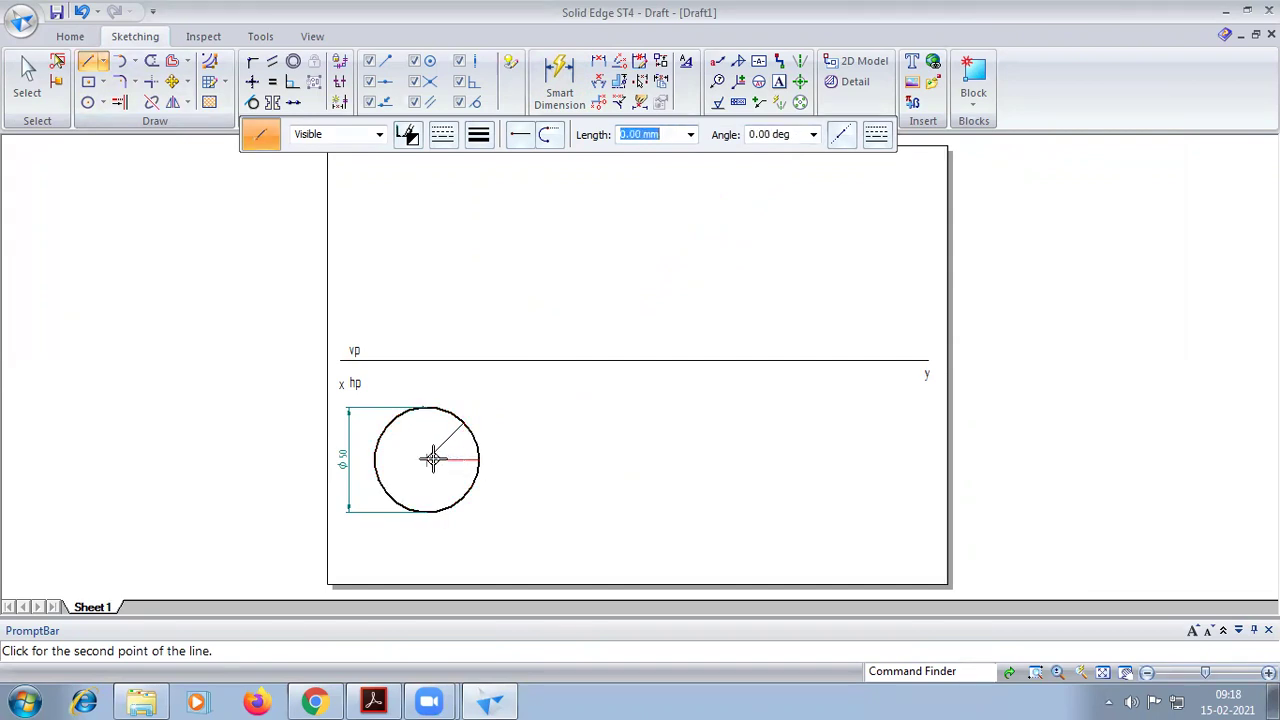
click(428, 407)
click(427, 459)
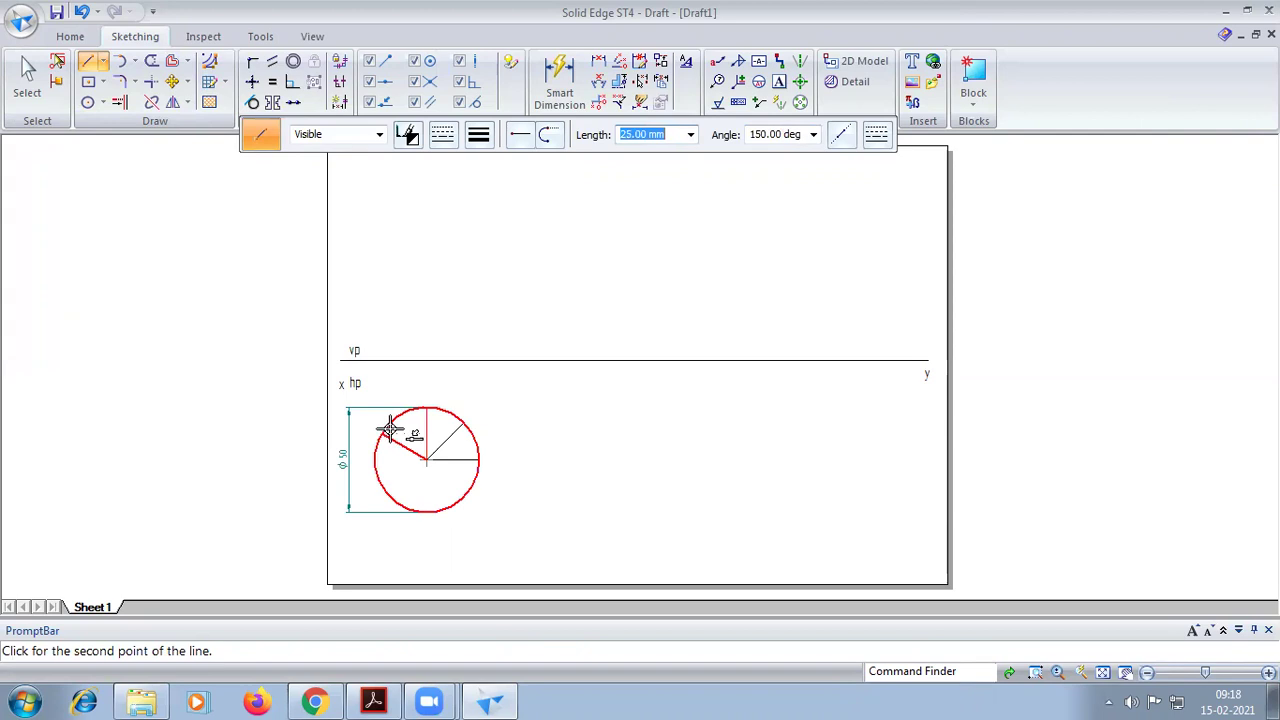
click(778, 136)
text(135)
key(Tab)
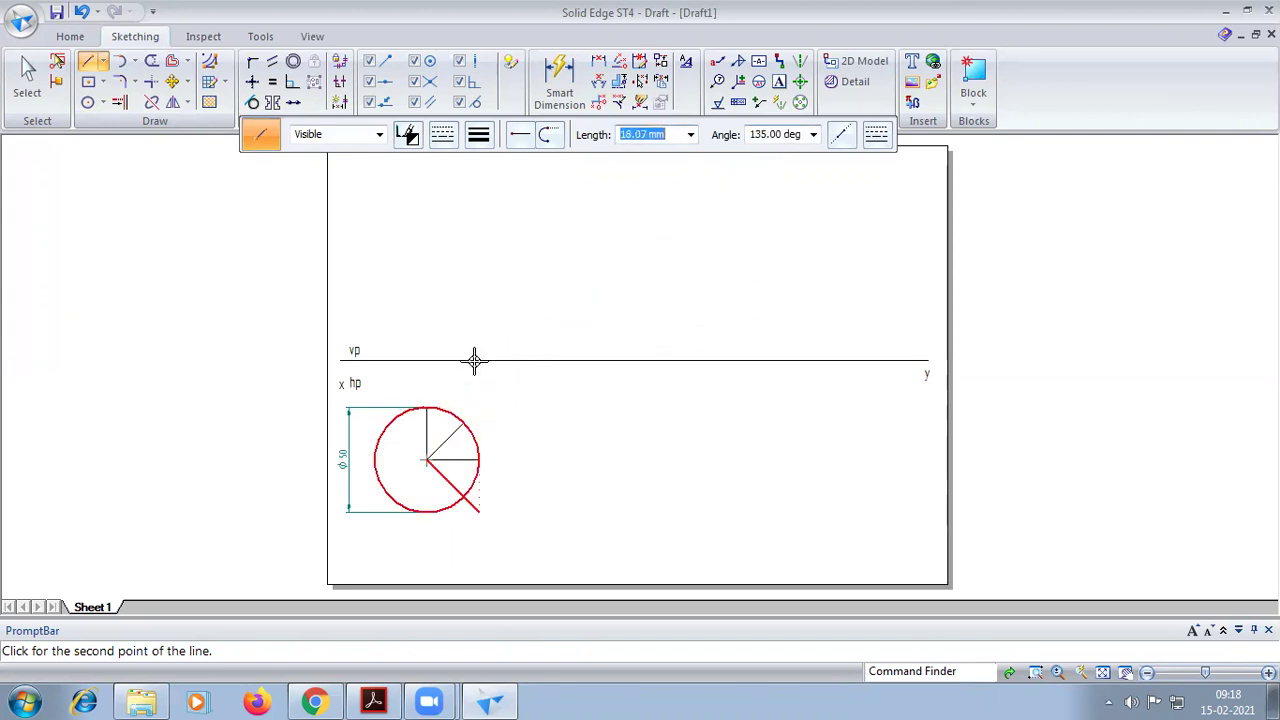
click(380, 428)
right_click(426, 458)
Draw a horizontal radius from the circle's centre to its left edge
click(426, 460)
click(376, 460)
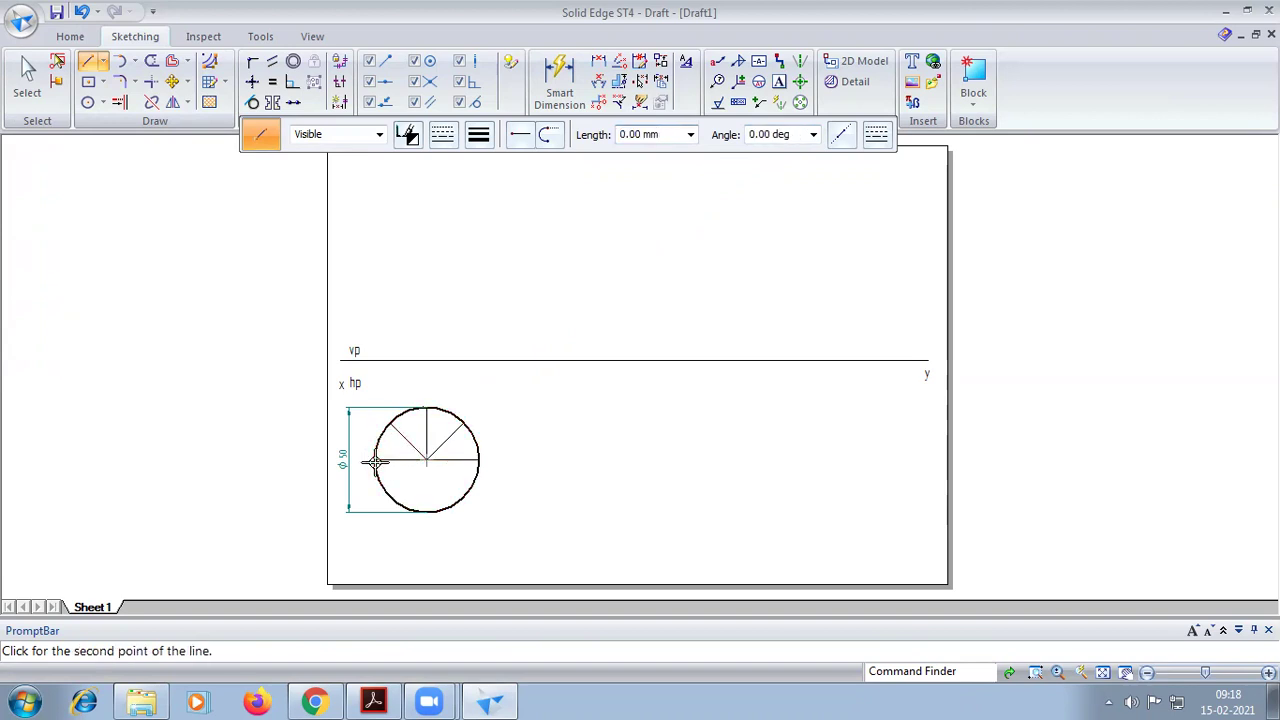
right_click(475, 343)
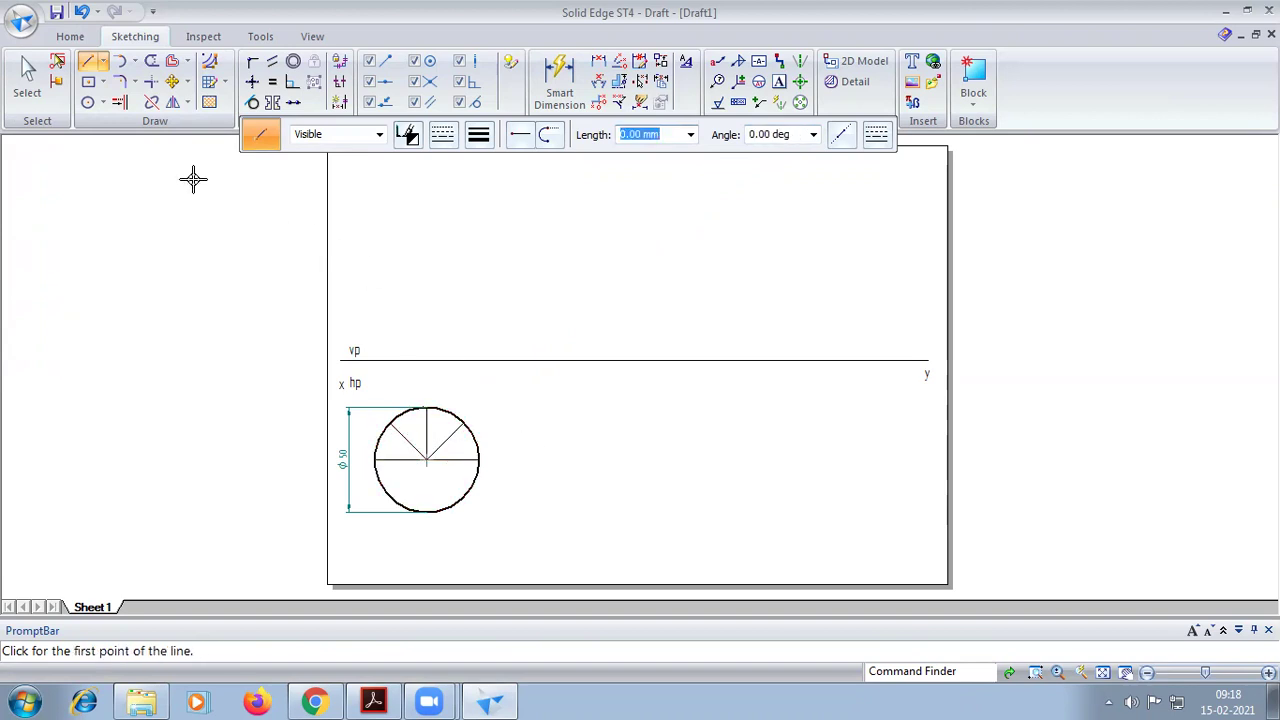
Extend the vertical and both diagonal radii through the centre to the opposite side of the circle, dividing it into eight parts
click(119, 102)
click(440, 446)
click(428, 448)
click(418, 450)
click(410, 443)
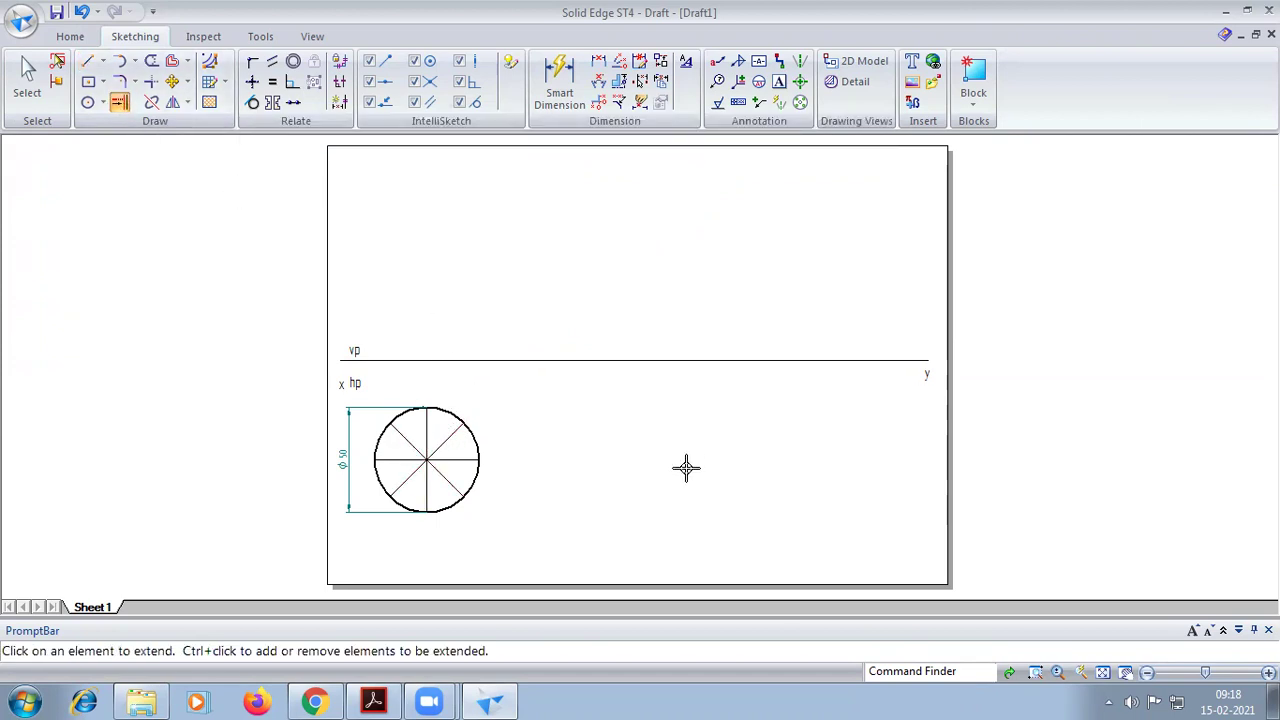
Label the division points a, b, c, d and e counterclockwise around the circle's lower half, starting at the left end
click(779, 81)
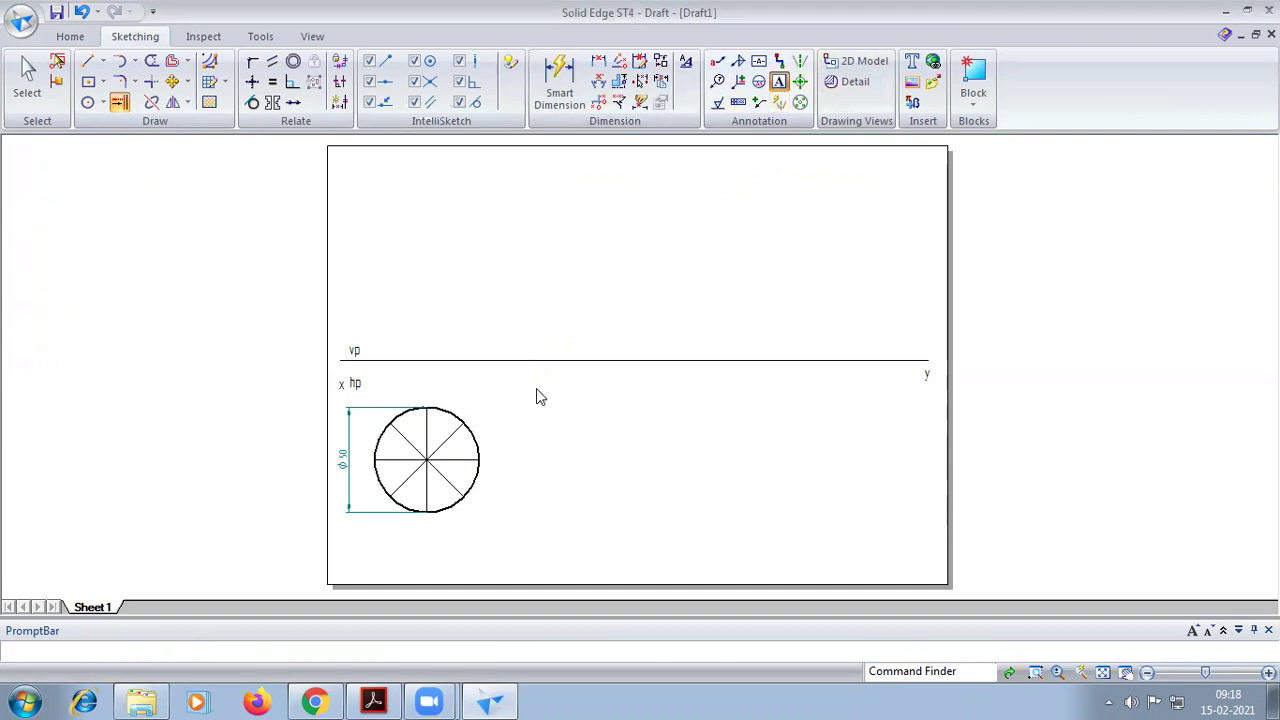
click(363, 450)
text(o)
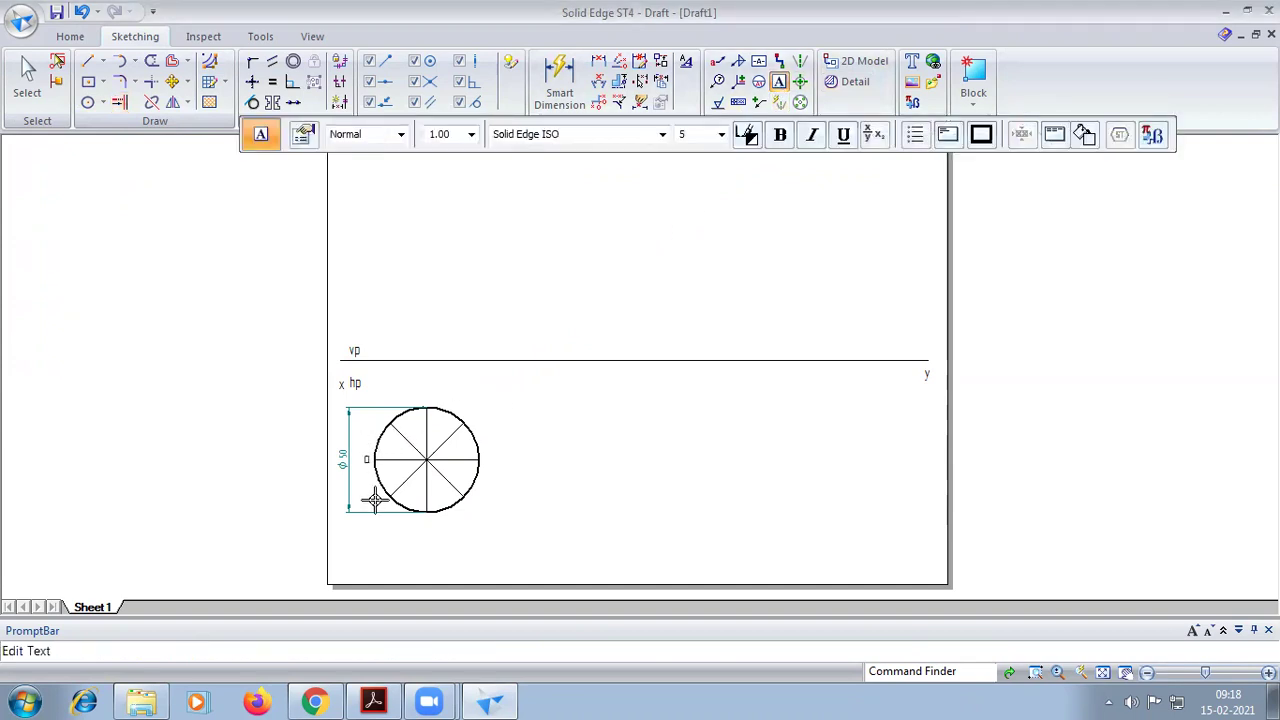
click(380, 498)
text(b)
click(420, 512)
text(c)
click(488, 455)
text(e)
Label the remaining division points f, g and h counterclockwise around the circle's upper half
click(469, 408)
text(f)
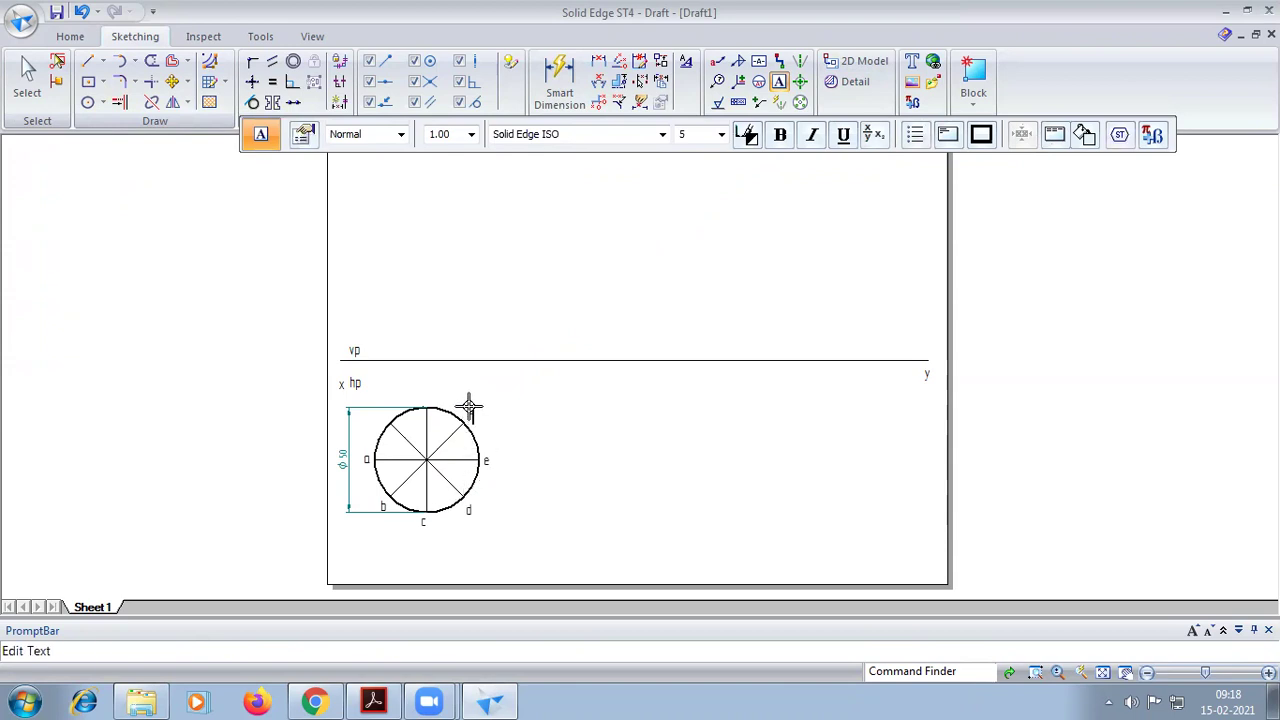
click(423, 393)
text(g)
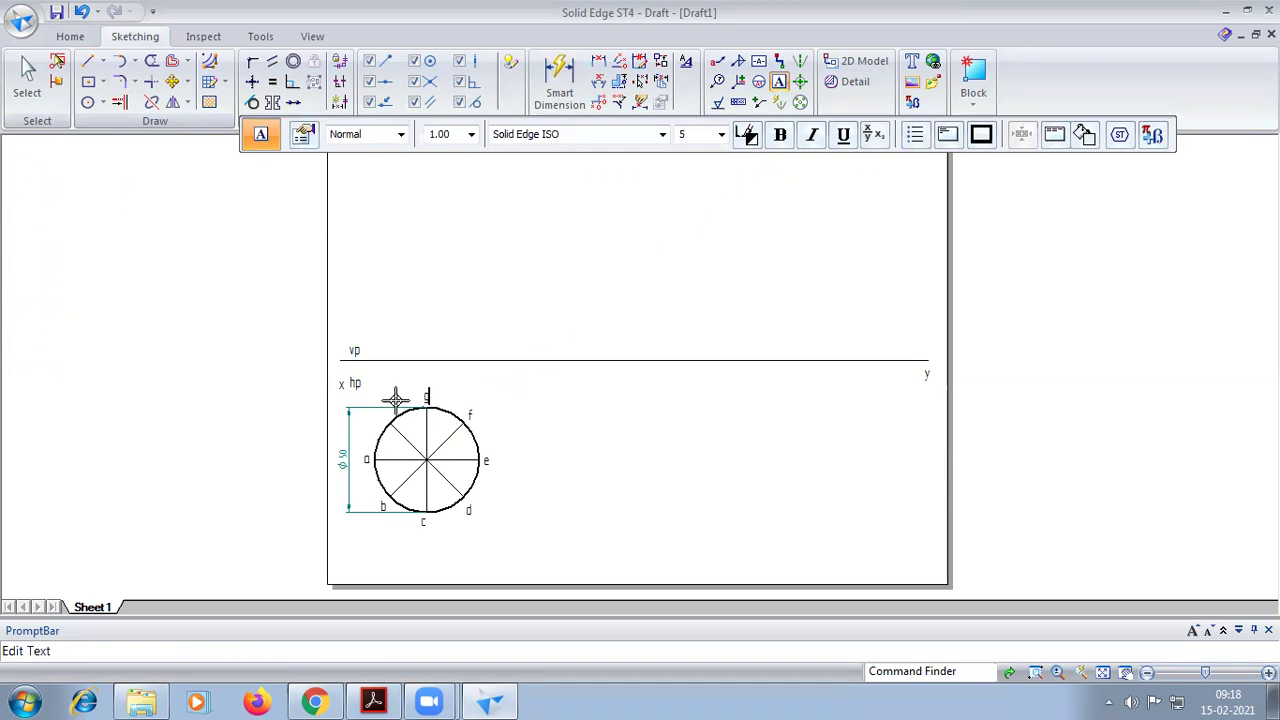
click(389, 408)
text(h)
Choose a thin line width and draw vertical projectors from points a and b up to the reference line
click(87, 61)
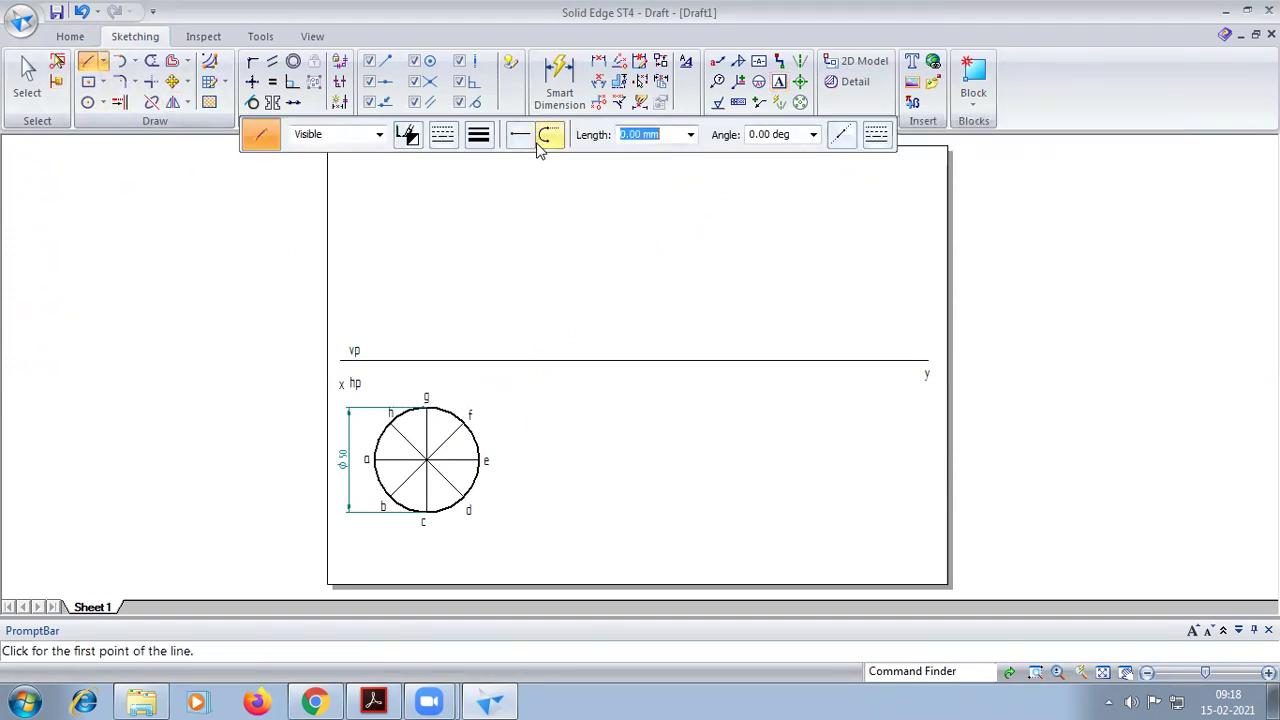
click(479, 136)
click(493, 160)
click(375, 460)
click(375, 360)
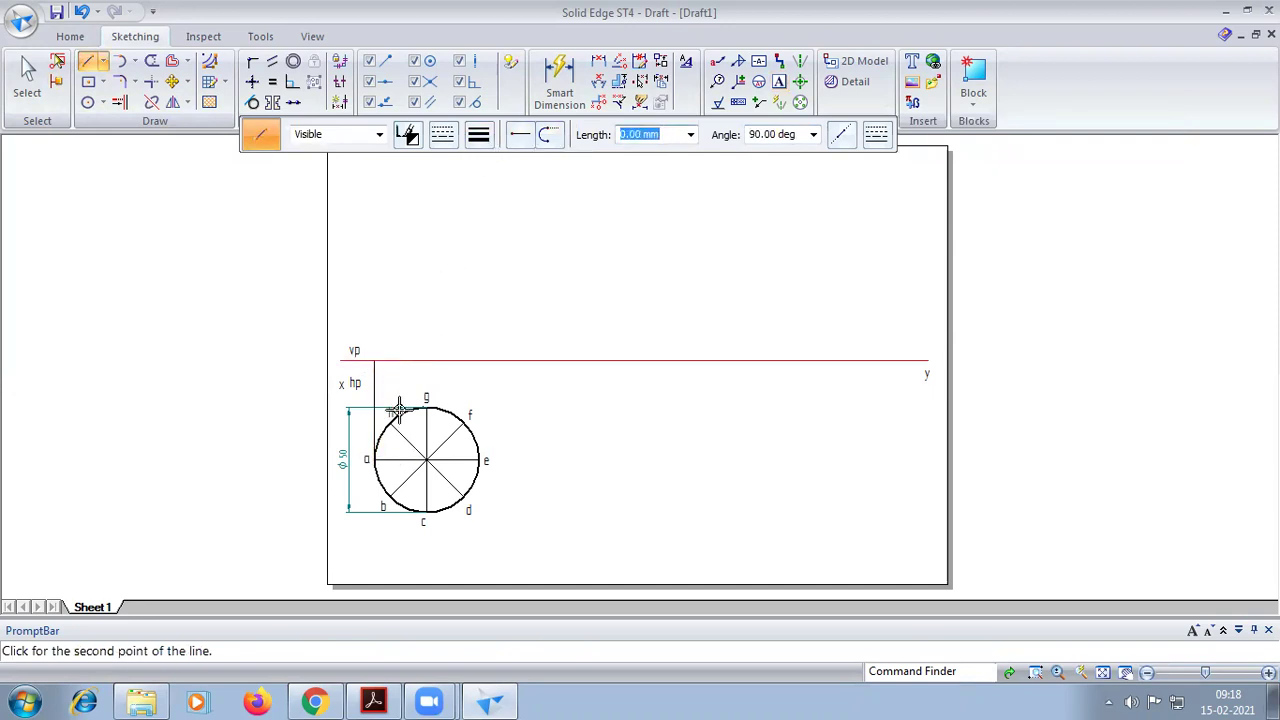
right_click(392, 490)
click(390, 492)
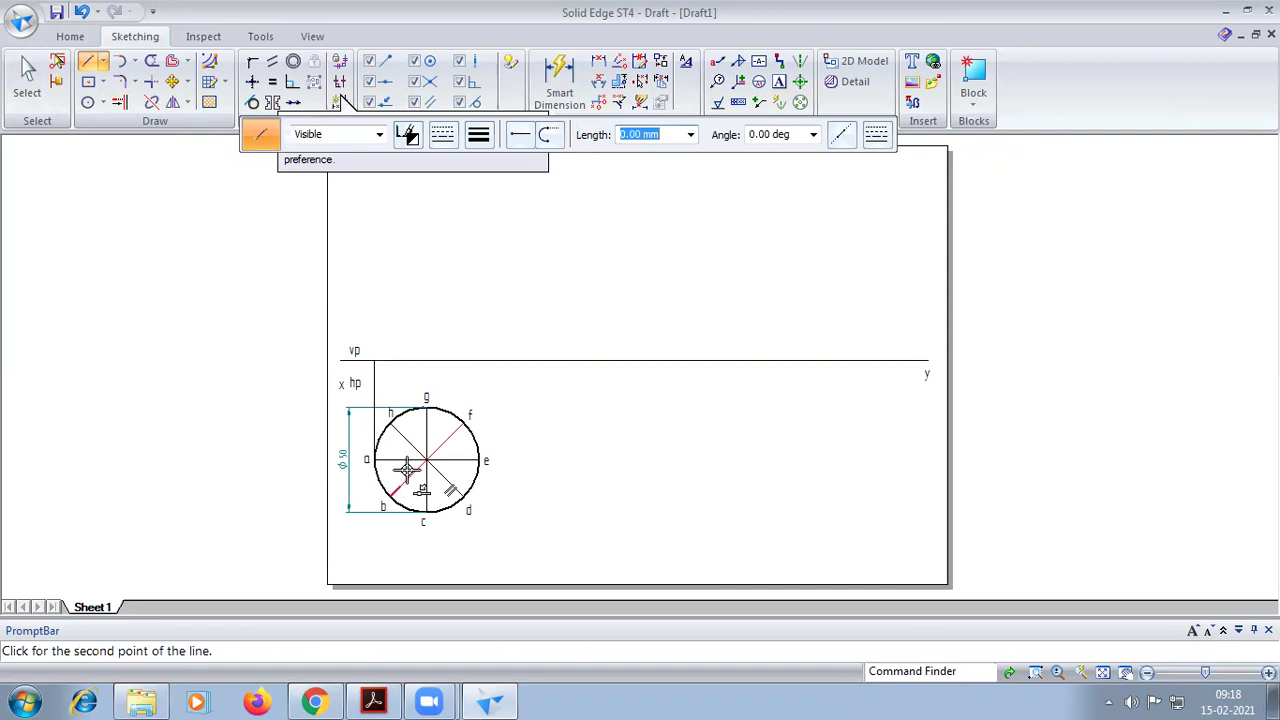
click(390, 361)
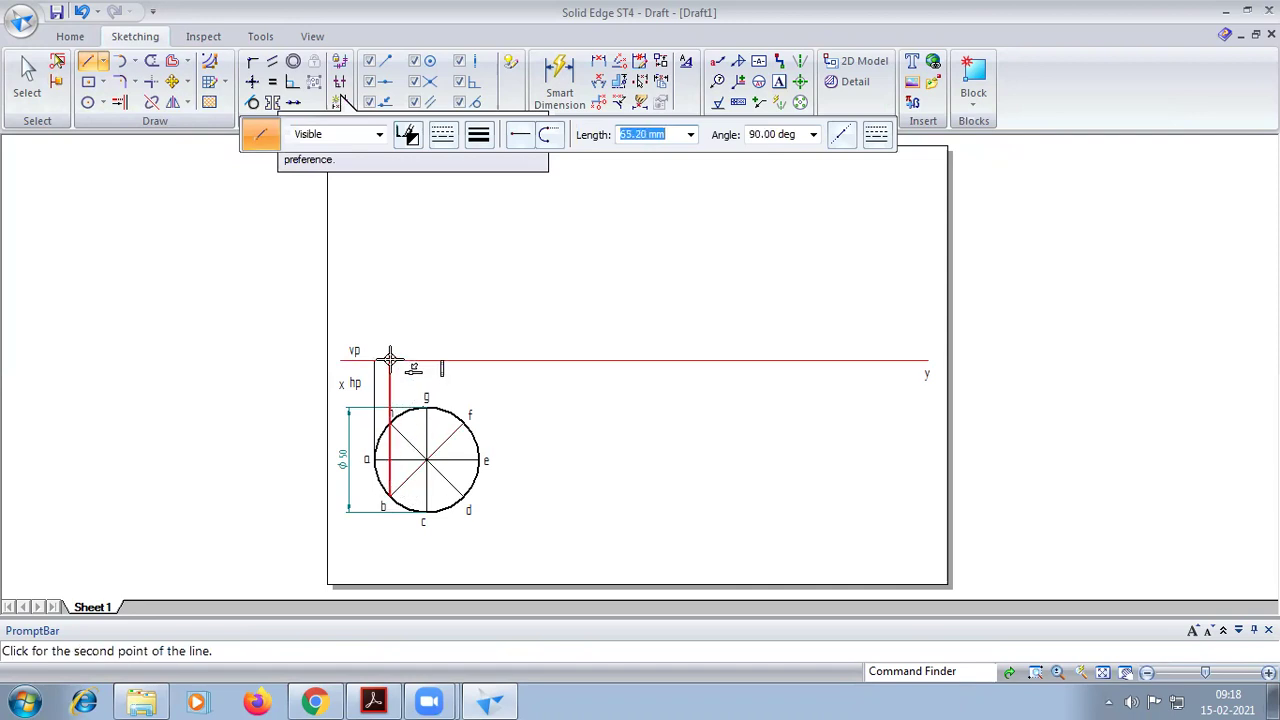
Draw vertical projectors up to the reference line for the vertical diameter, point d and point e
click(428, 428)
click(427, 360)
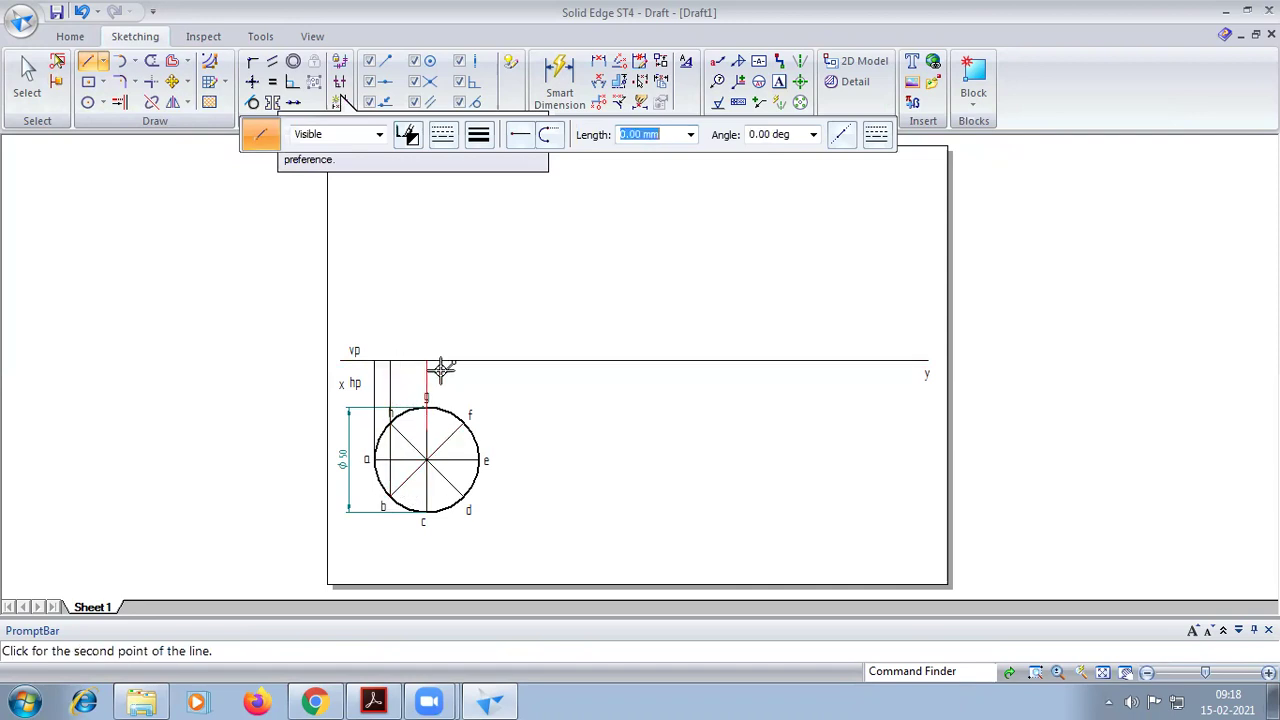
click(463, 420)
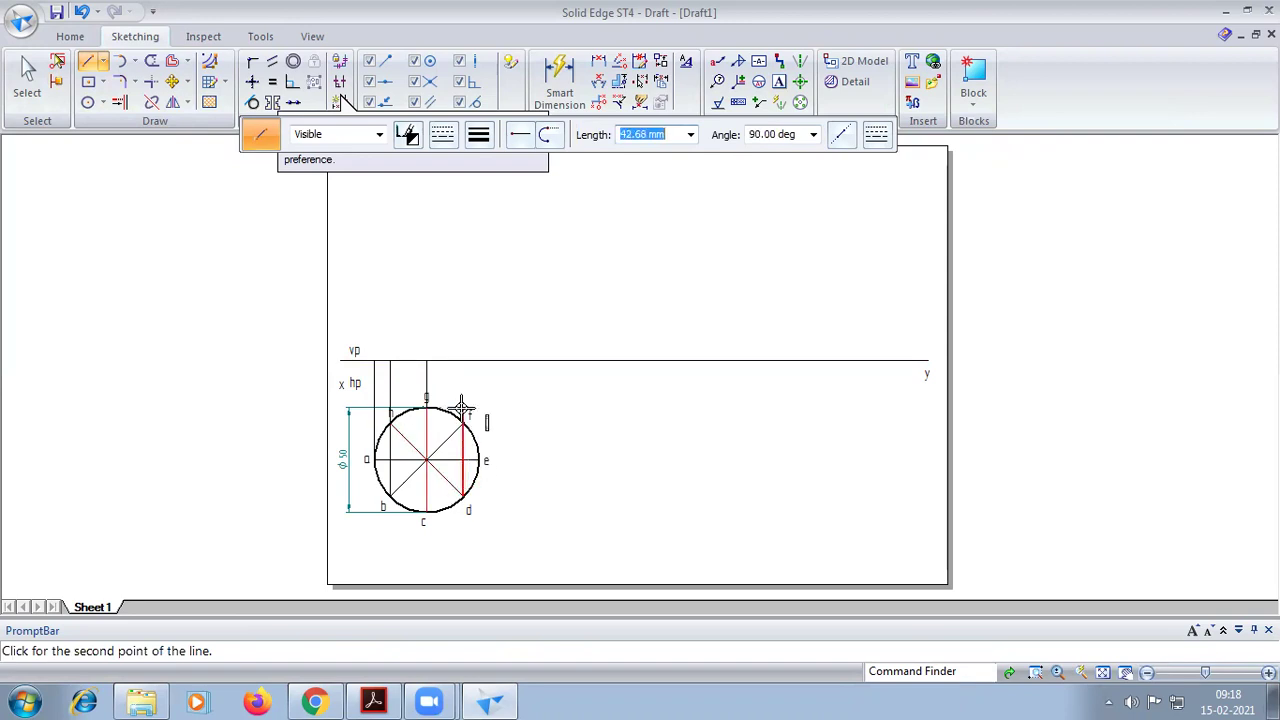
click(463, 360)
right_click(478, 420)
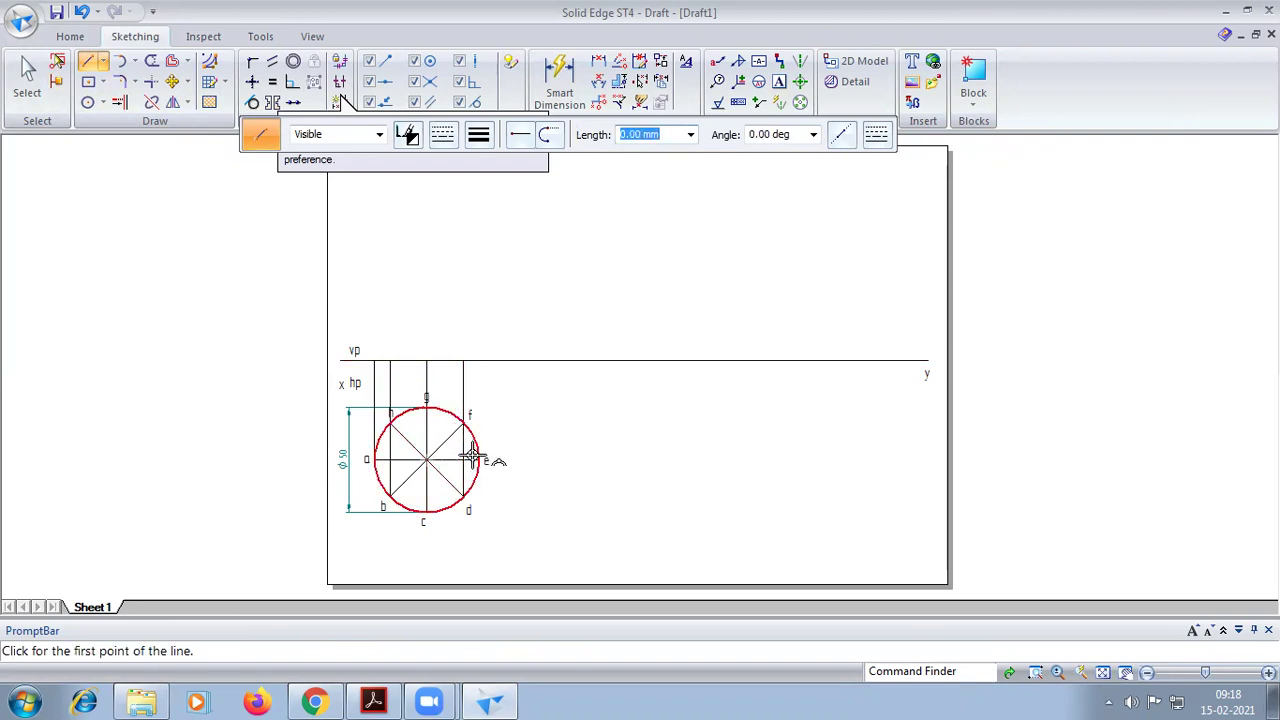
click(478, 459)
click(479, 360)
right_click(480, 360)
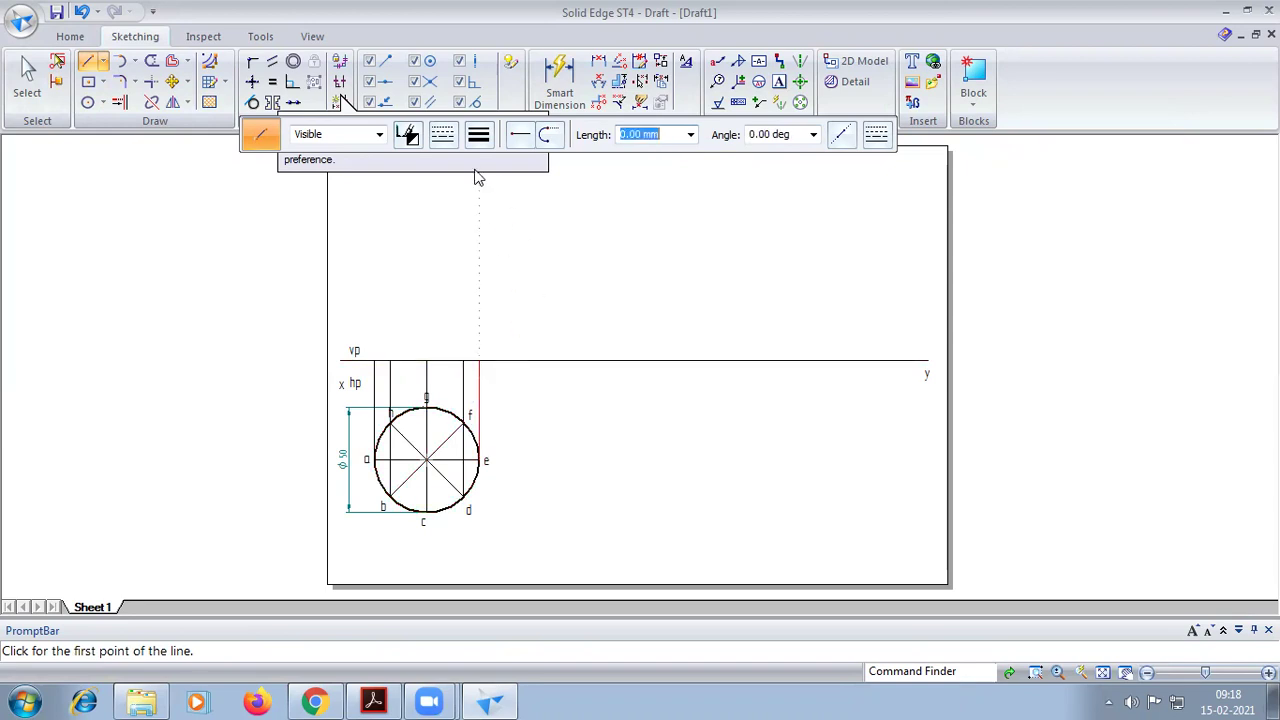
Draw the front view as a thicker line along the reference line, from the projector of a to the projector of e
click(478, 134)
click(487, 207)
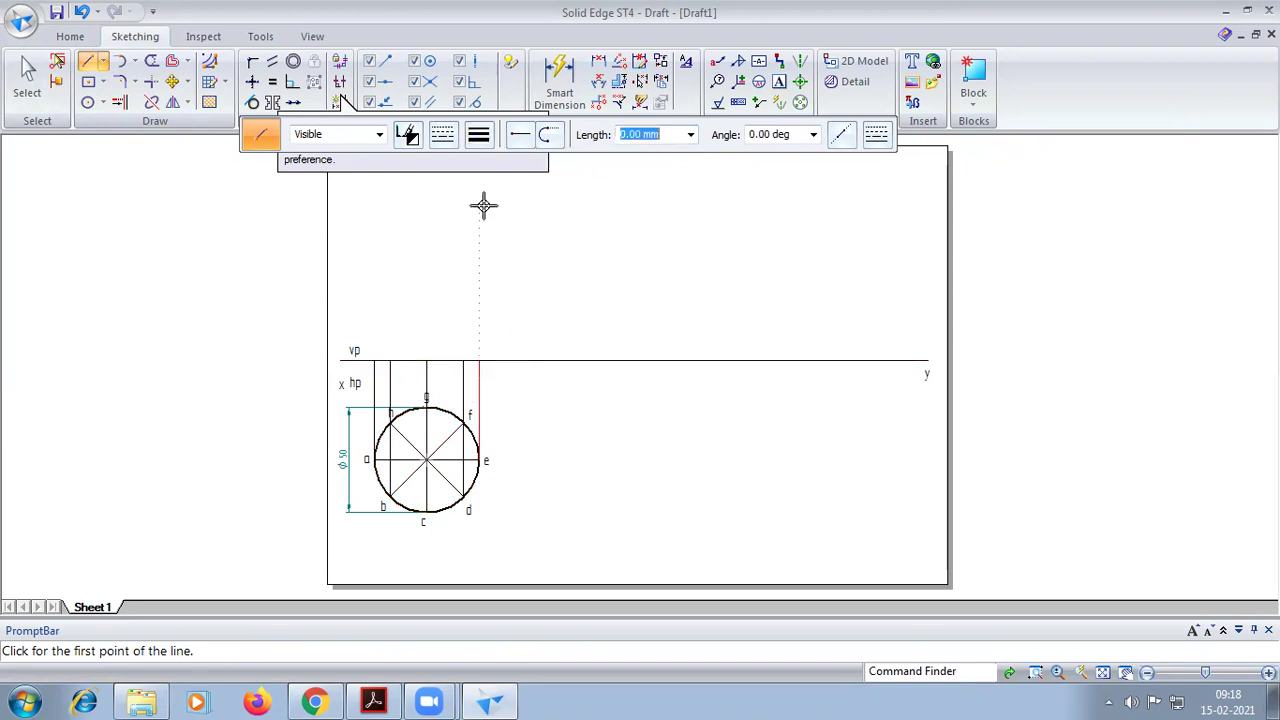
click(374, 360)
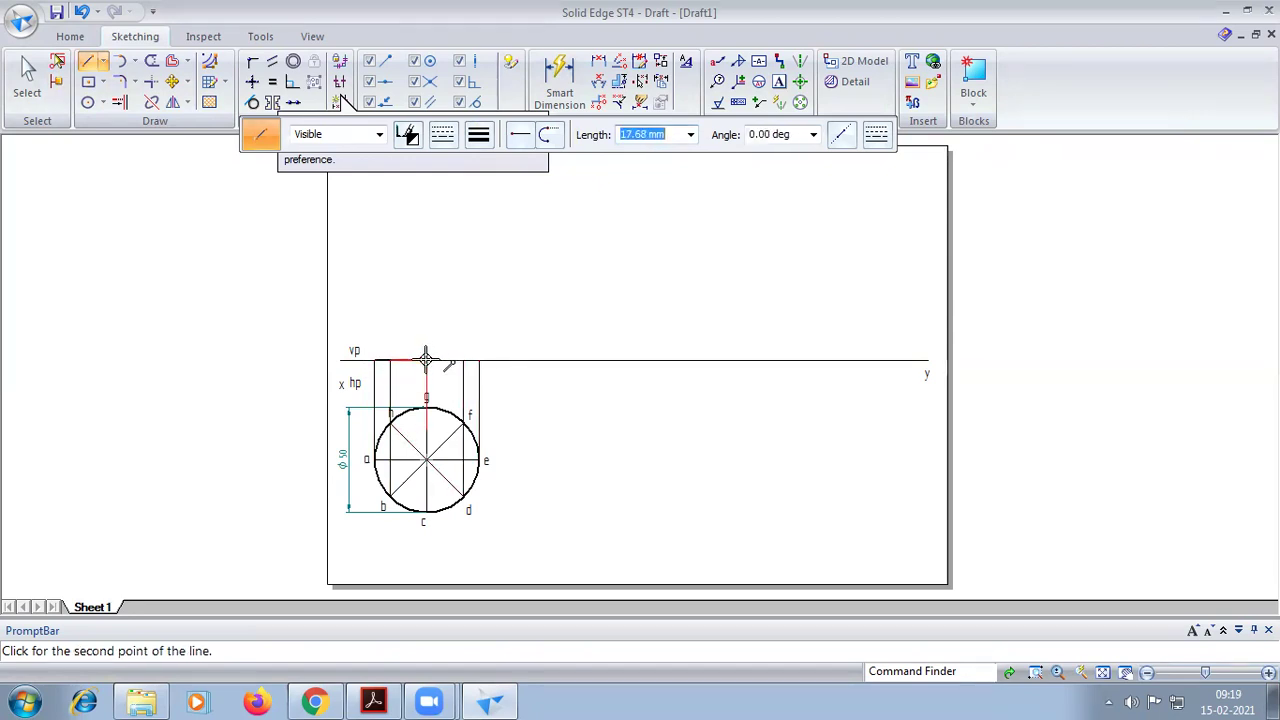
click(479, 360)
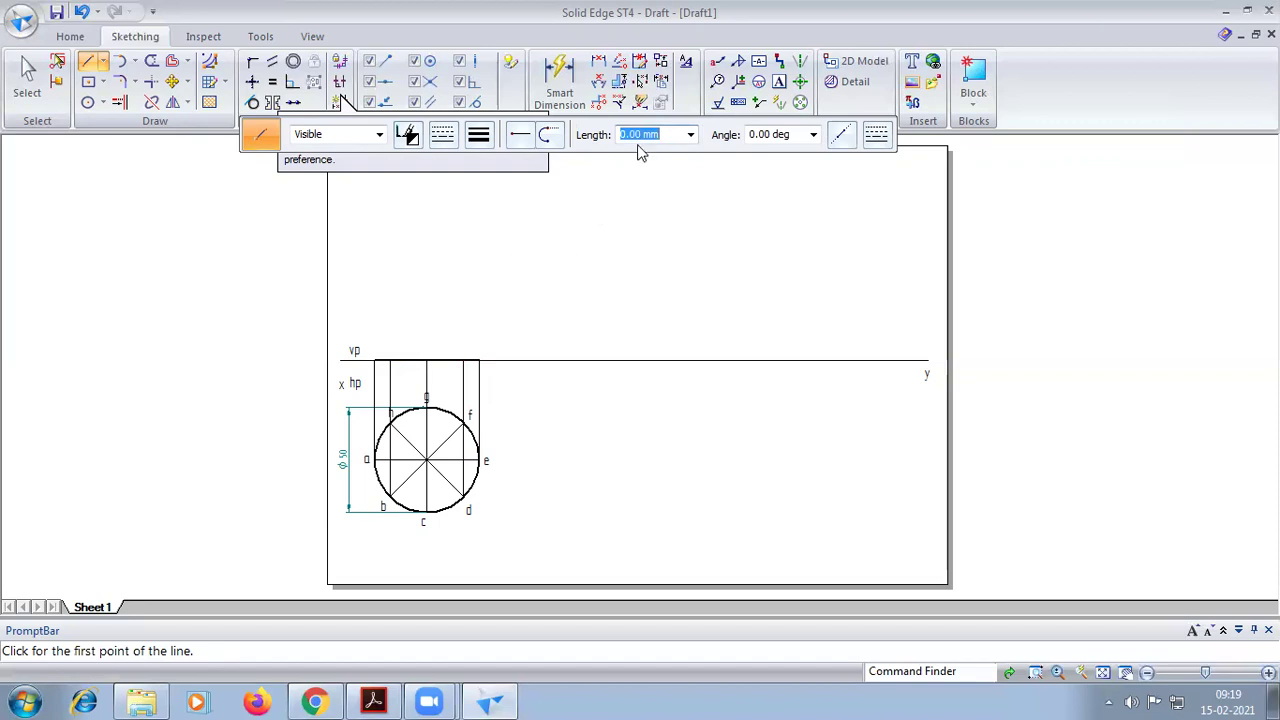
Label the projector ends above the reference line a', b', c', d' and e'
click(781, 81)
click(365, 335)
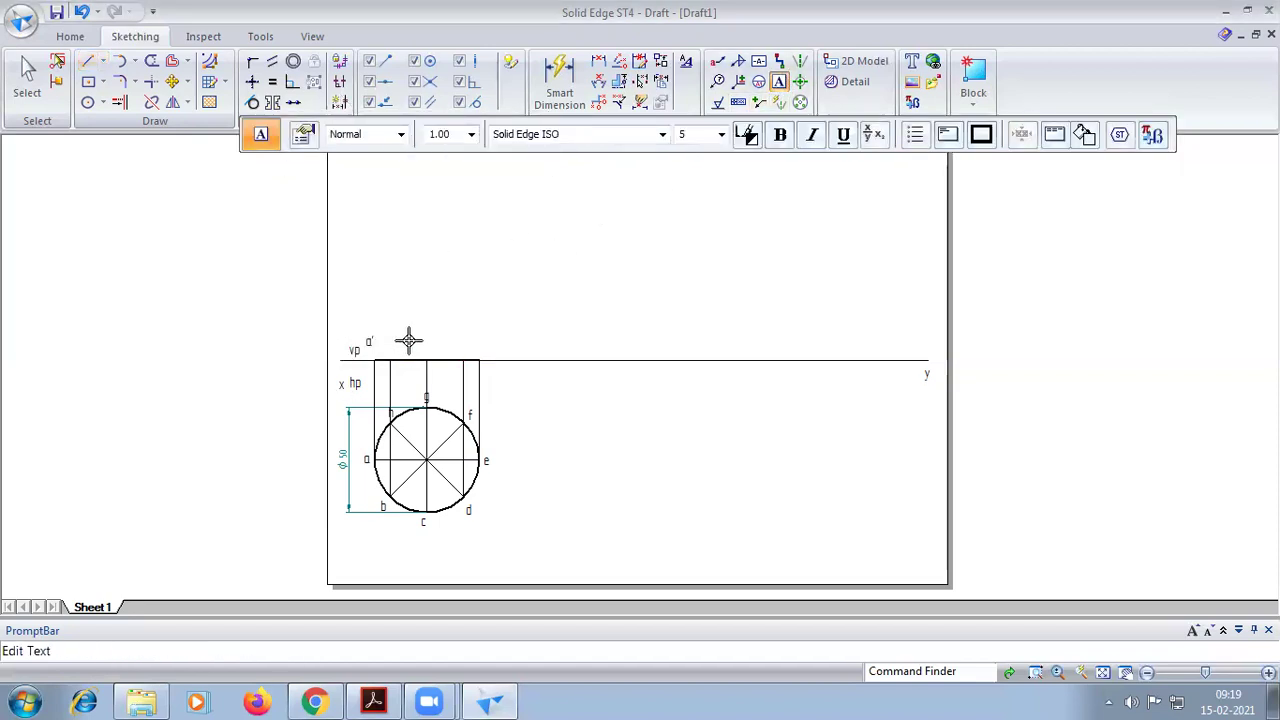
text(b' )
text(c' )
text(d')
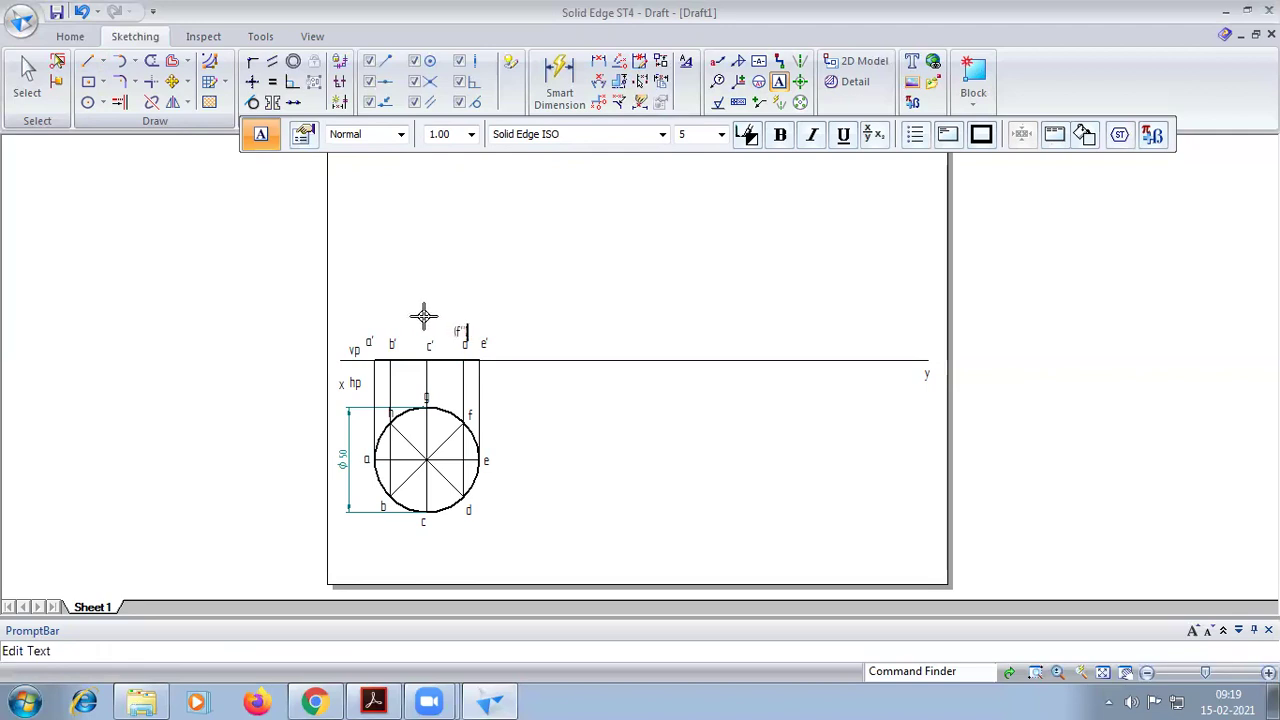
Add the hidden-point labels (f''), (g') and (h') above d', c' and b'
text())
key(Escape)
click(420, 322)
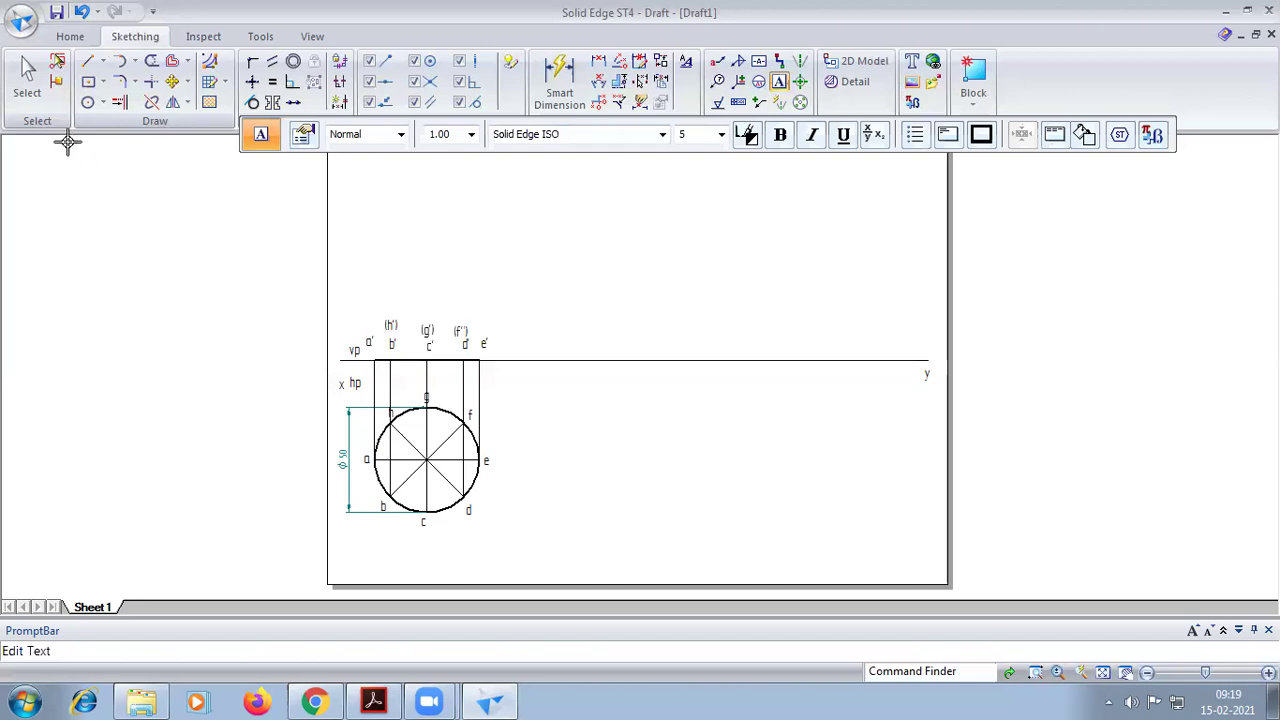
Copy the front view line with all its labels along the reference line to a clear spot beside the first projection
click(27, 75)
drag(360, 314, 522, 390)
click(373, 701)
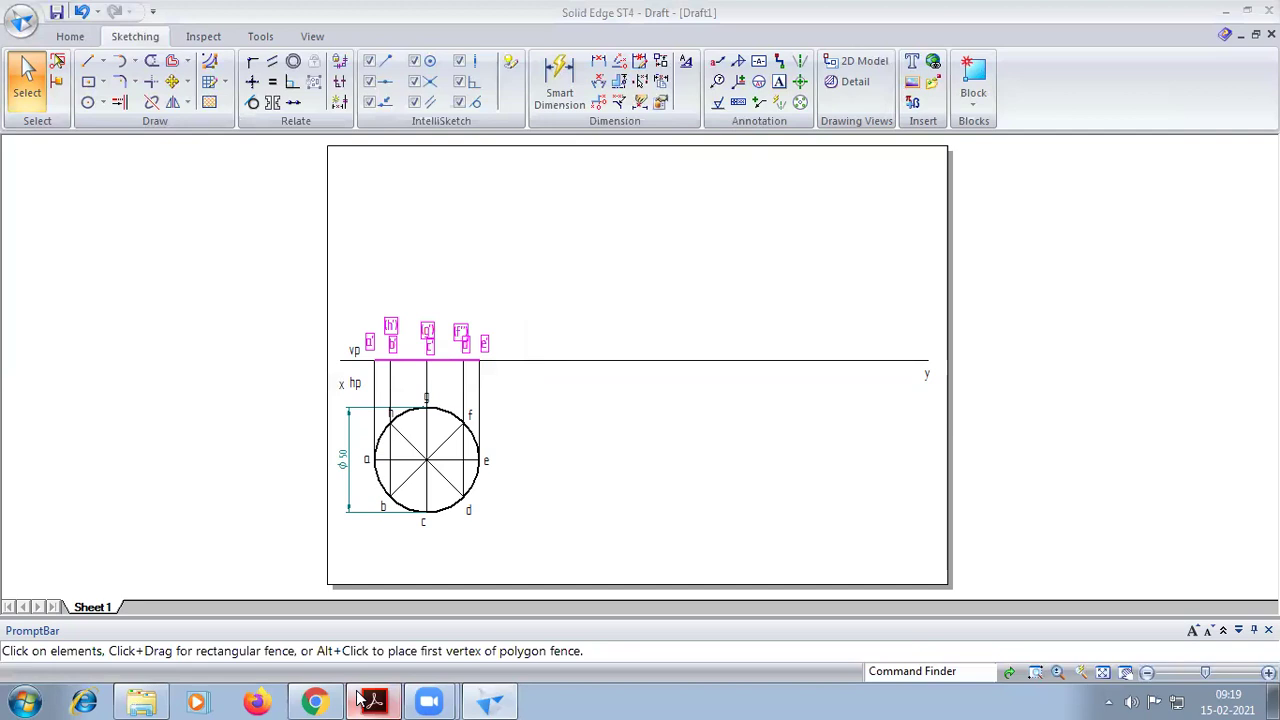
click(489, 701)
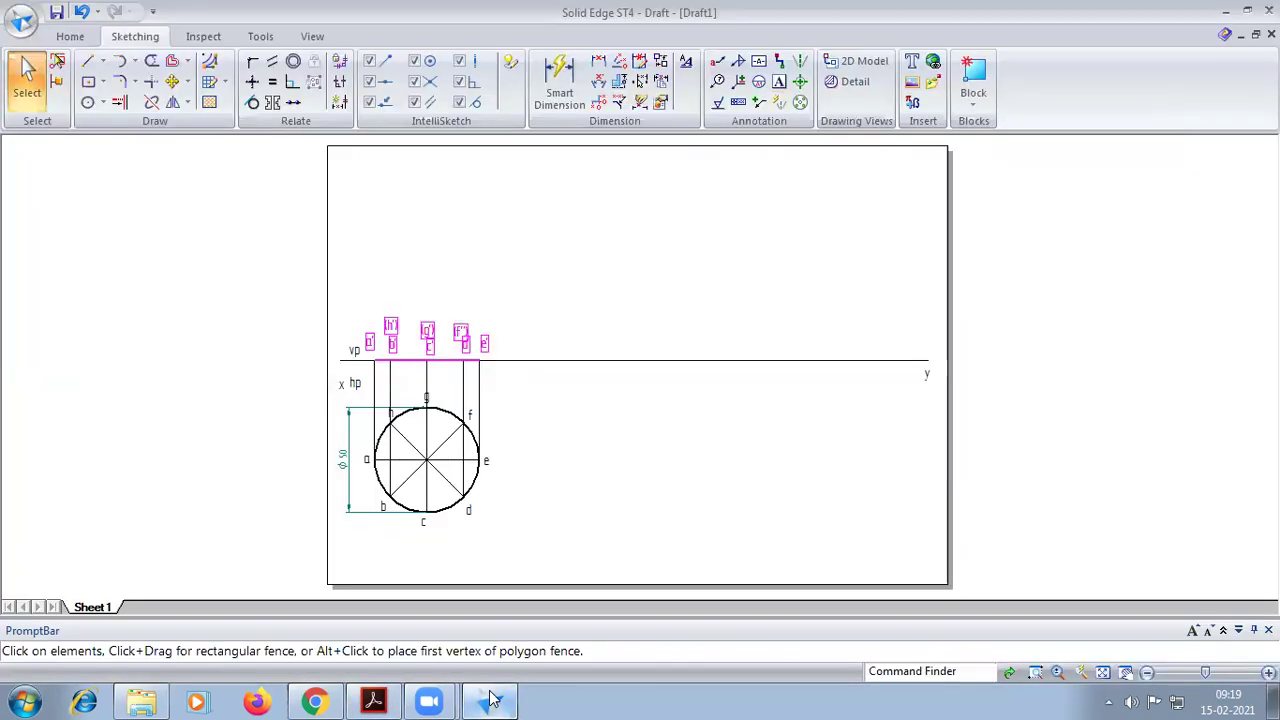
click(172, 81)
click(302, 136)
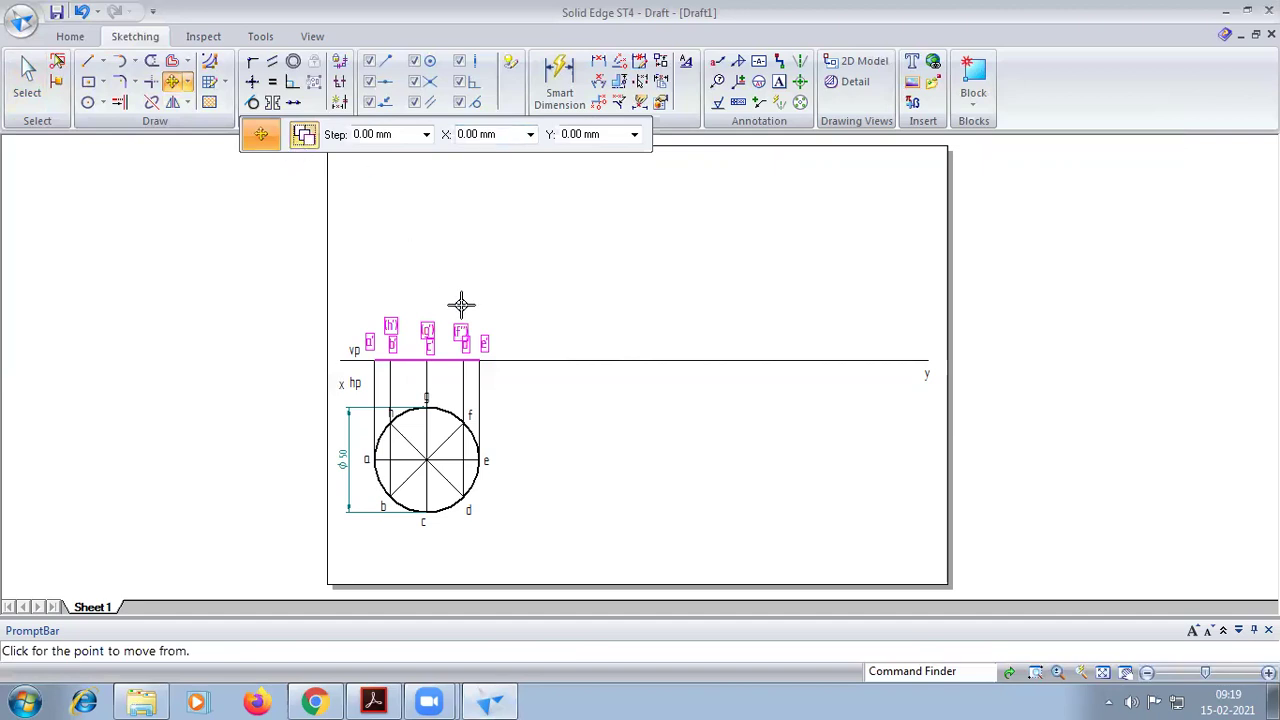
click(438, 360)
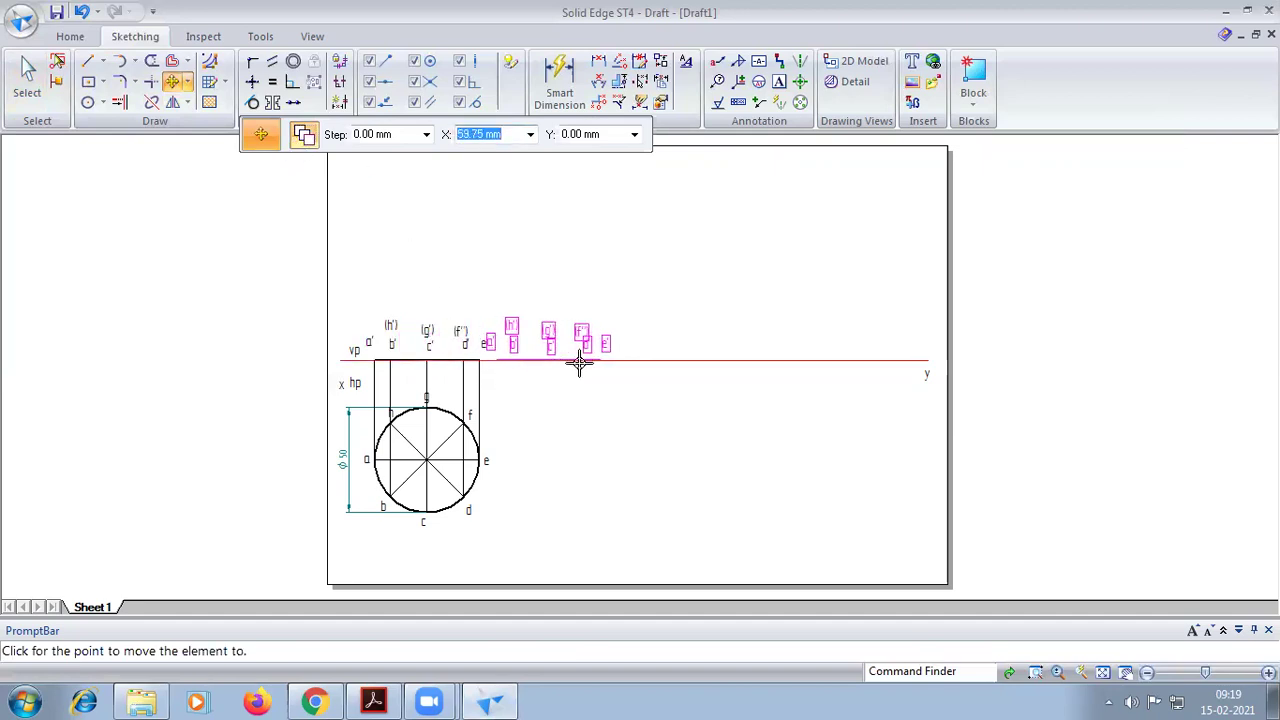
click(618, 360)
key(Escape)
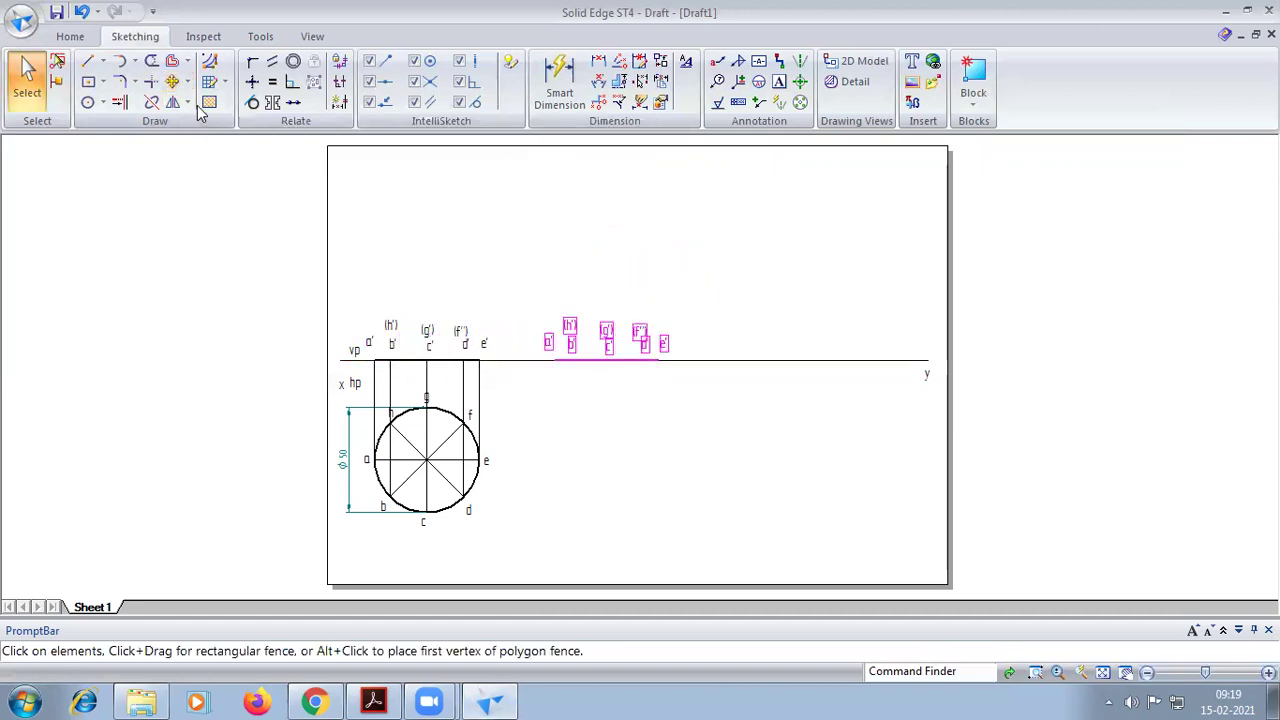
Rotate the copied front view and its labels 45 degrees about its a' end, without keeping the unrotated copy
click(187, 82)
click(196, 127)
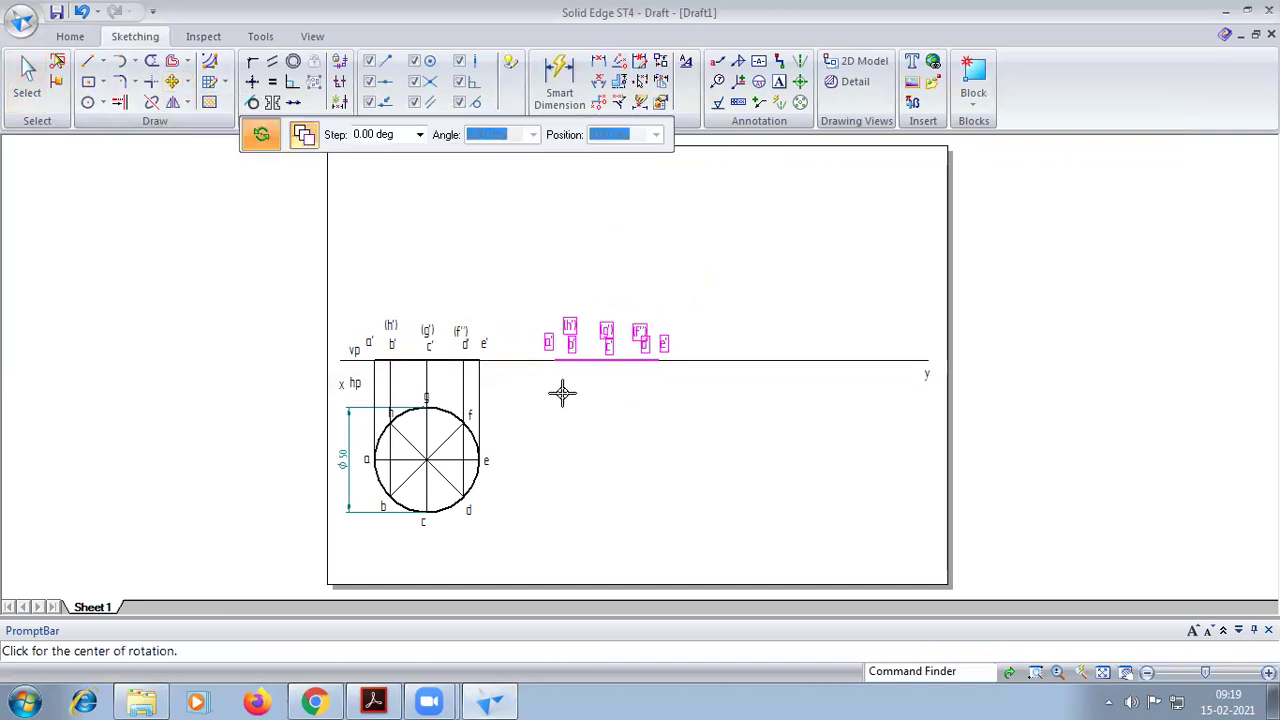
click(554, 361)
click(657, 360)
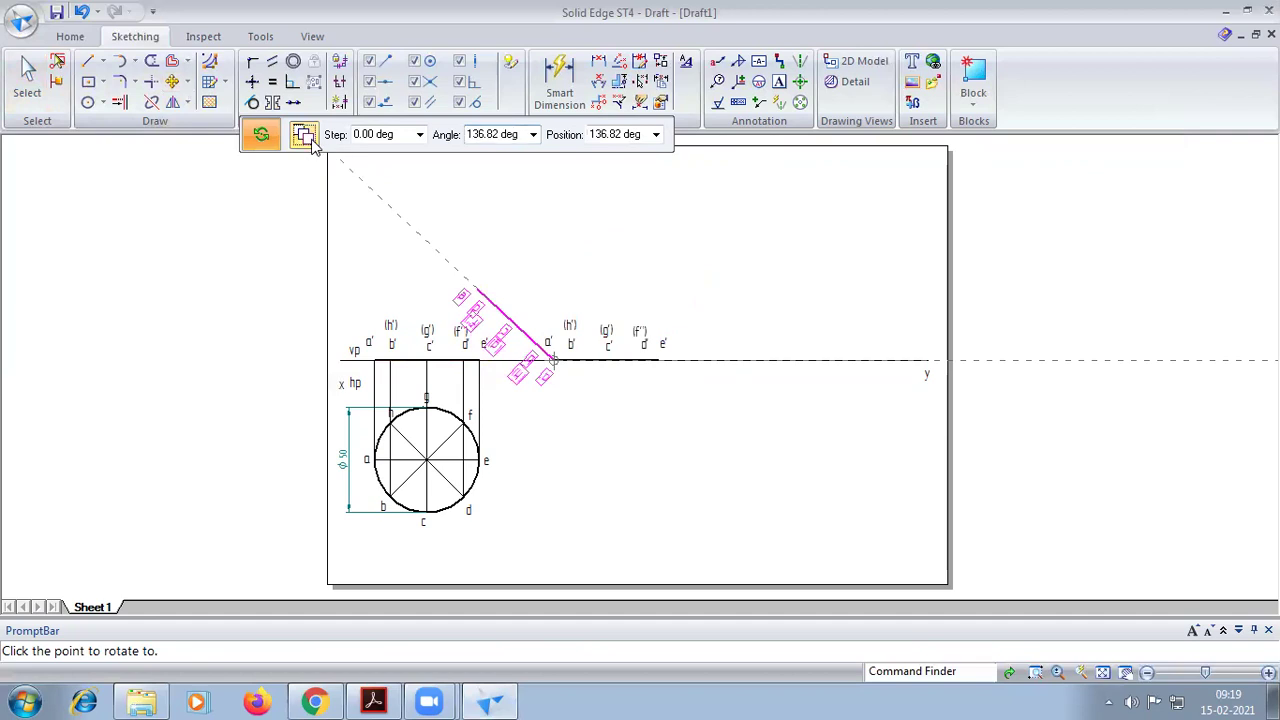
text(45)
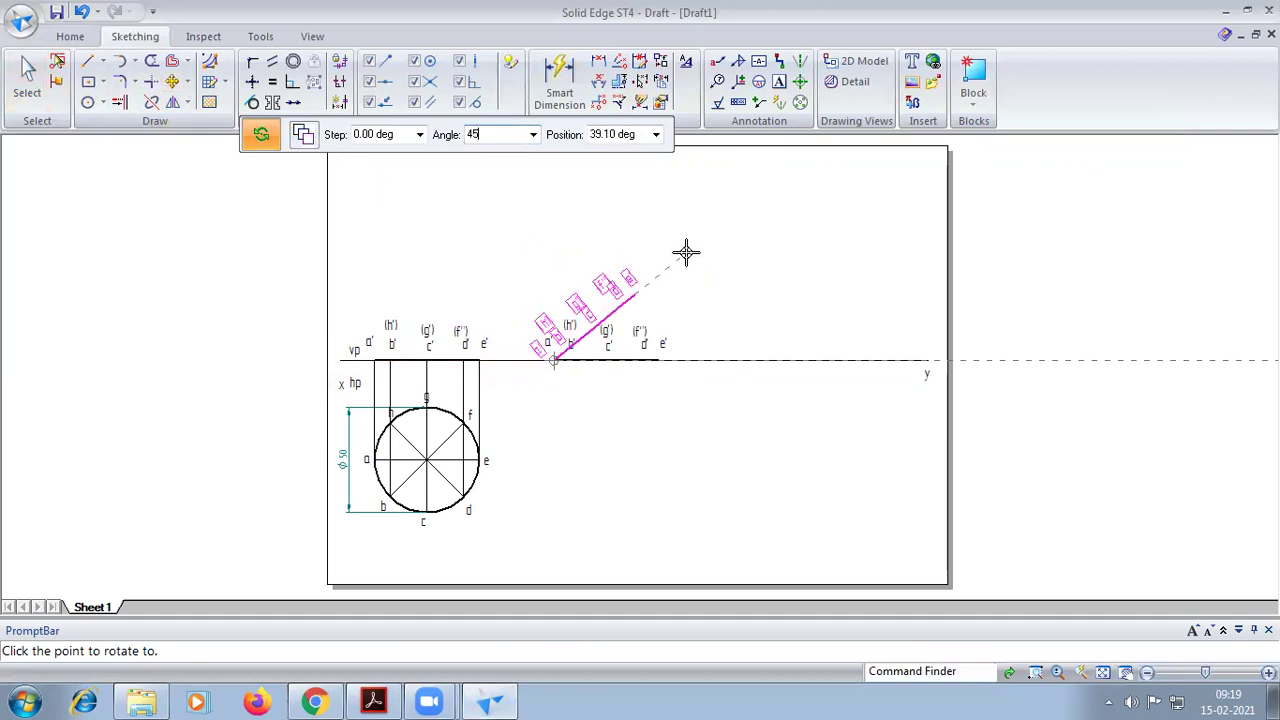
key(Tab)
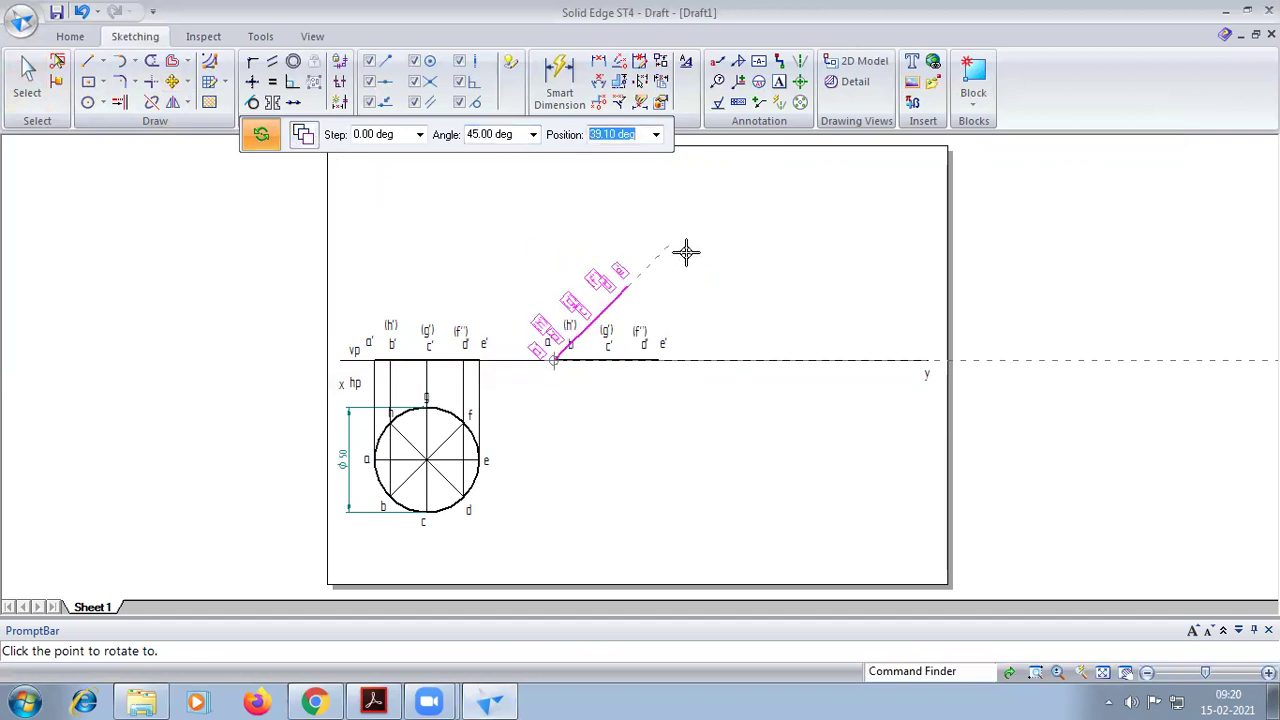
click(686, 253)
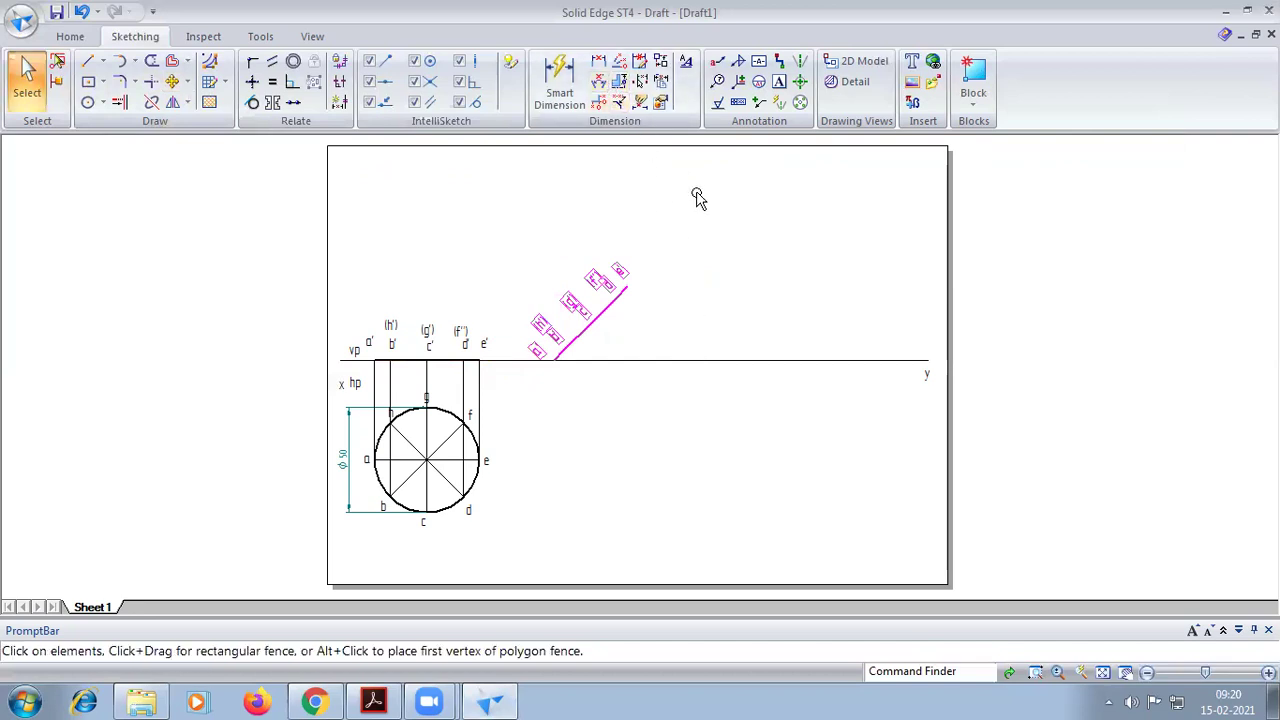
Add an angle dimension between the inclined front view line and the xy reference line
click(600, 82)
scroll(666, 314, up, 2)
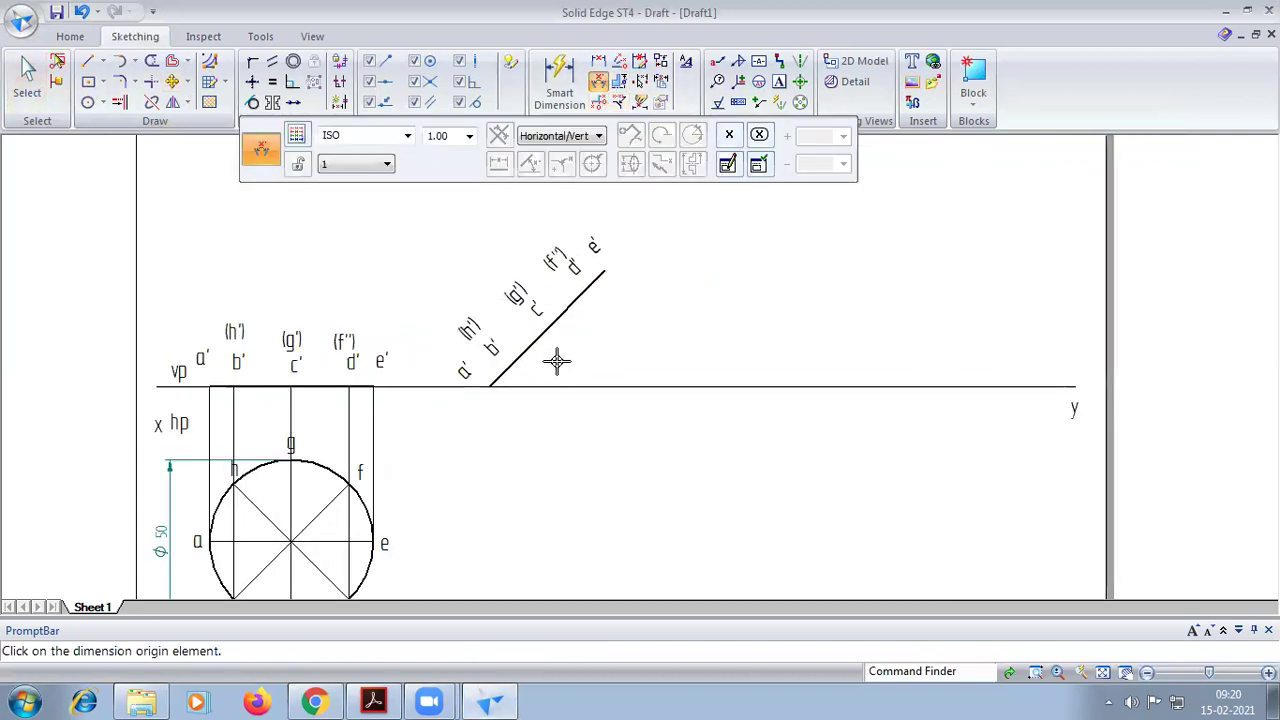
click(508, 371)
click(530, 386)
click(545, 368)
click(1103, 672)
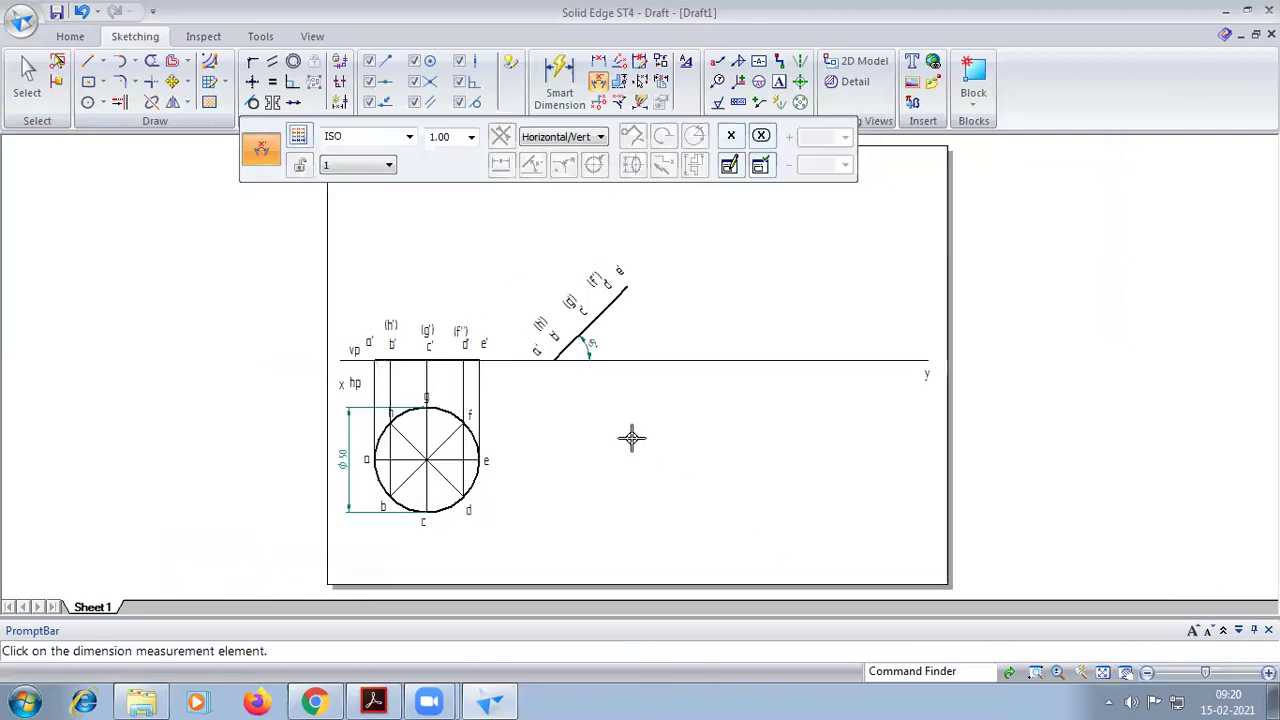
Draw thin 0.13 mm vertical projectors from e' and d' on the inclined line down well below the reference line
click(90, 65)
click(478, 134)
click(504, 161)
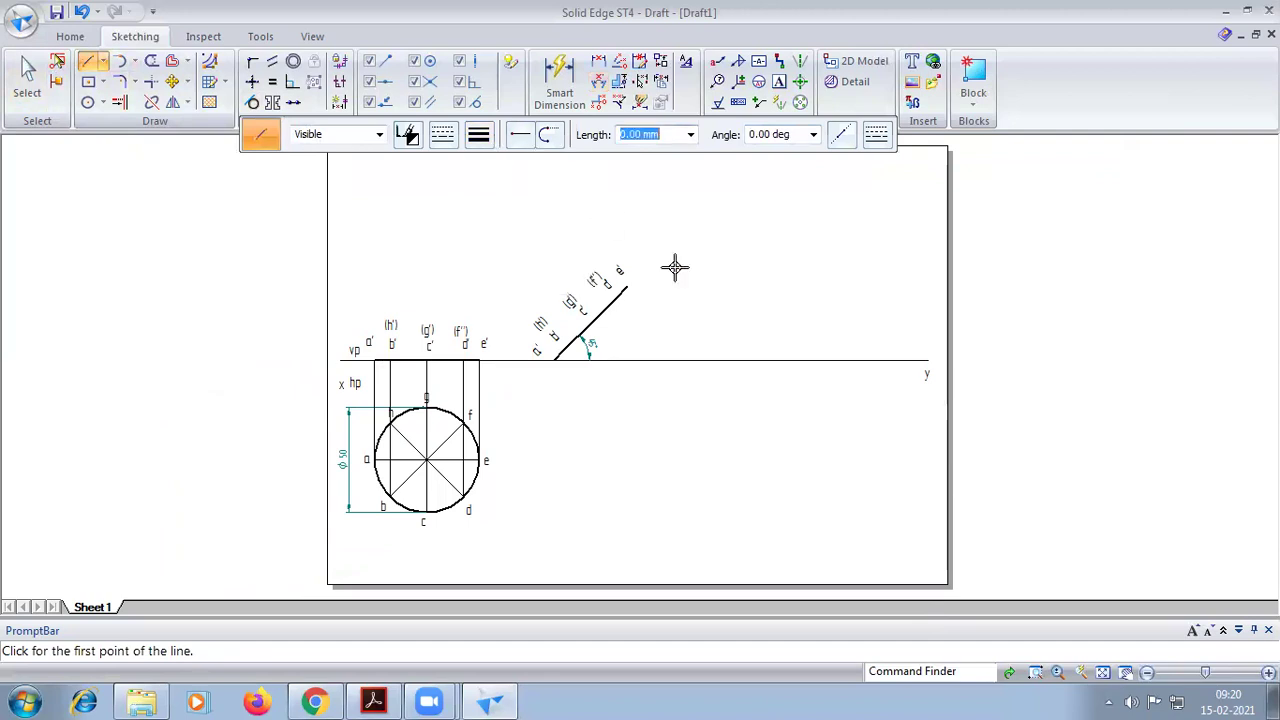
click(627, 288)
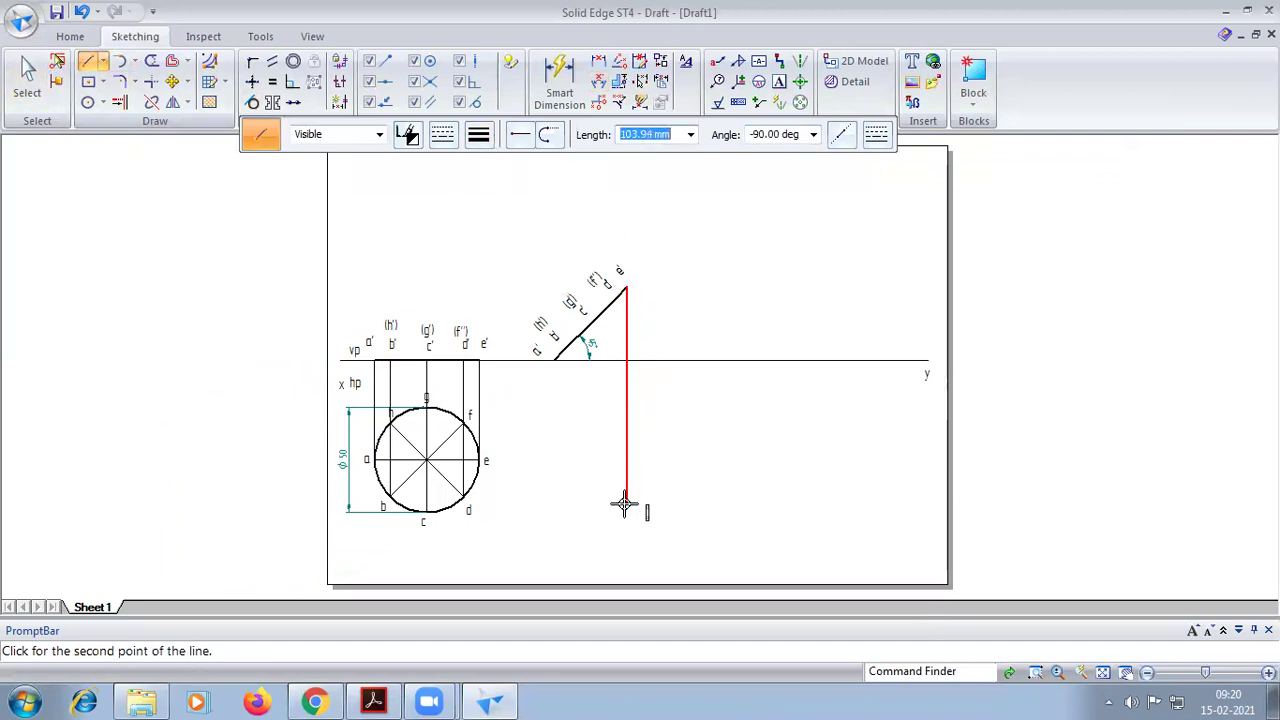
click(626, 530)
right_click(603, 345)
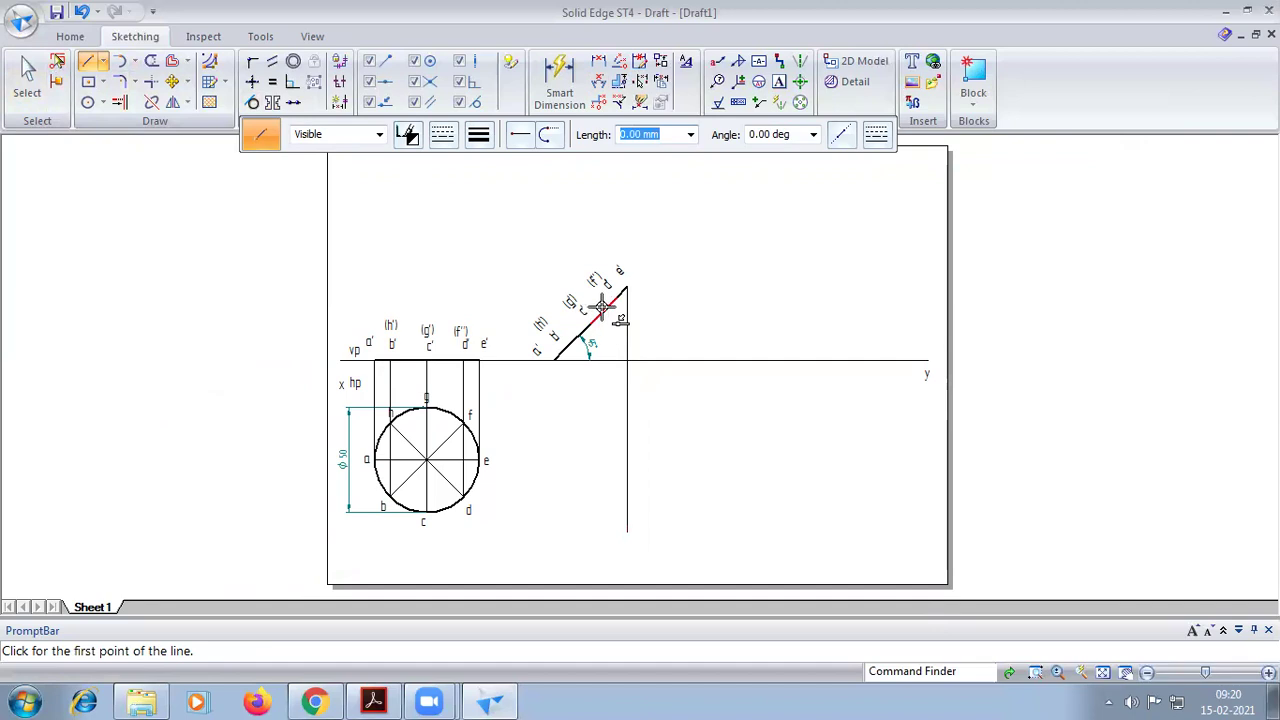
click(616, 297)
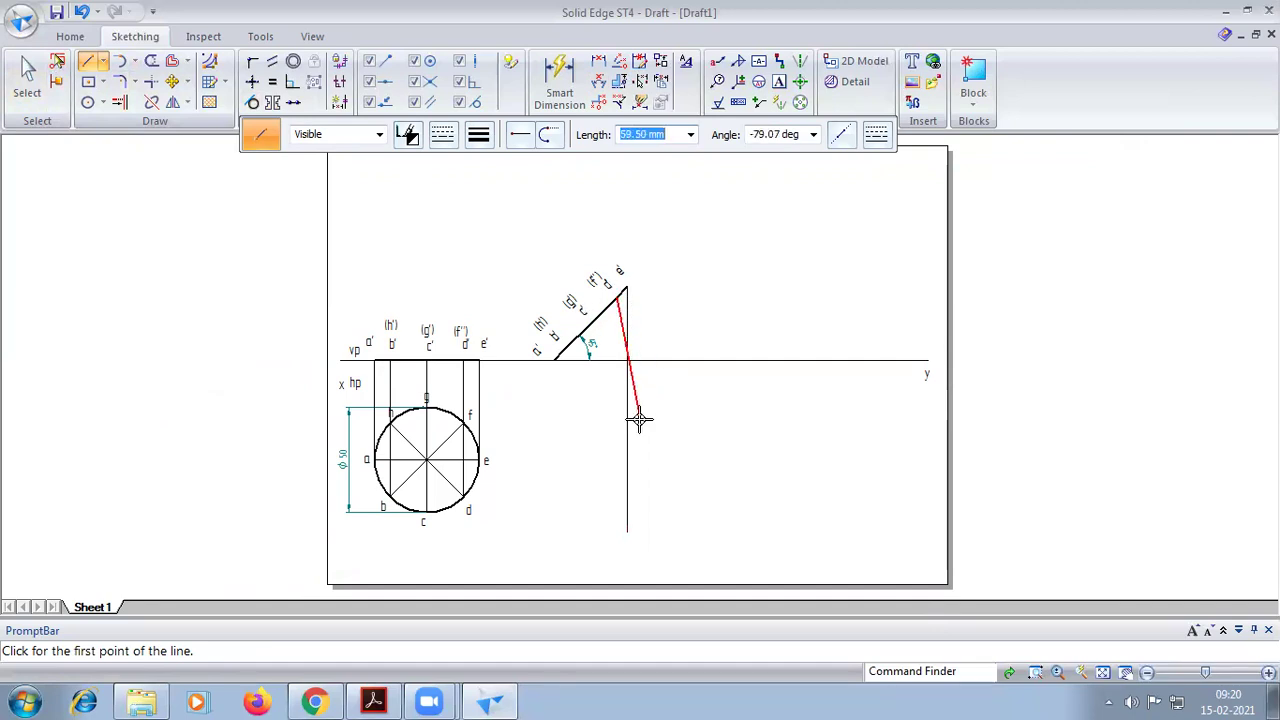
click(613, 540)
right_click(613, 540)
Drop vertical projectors from c', b' and a' on the inclined line to below the level of the circle
click(590, 325)
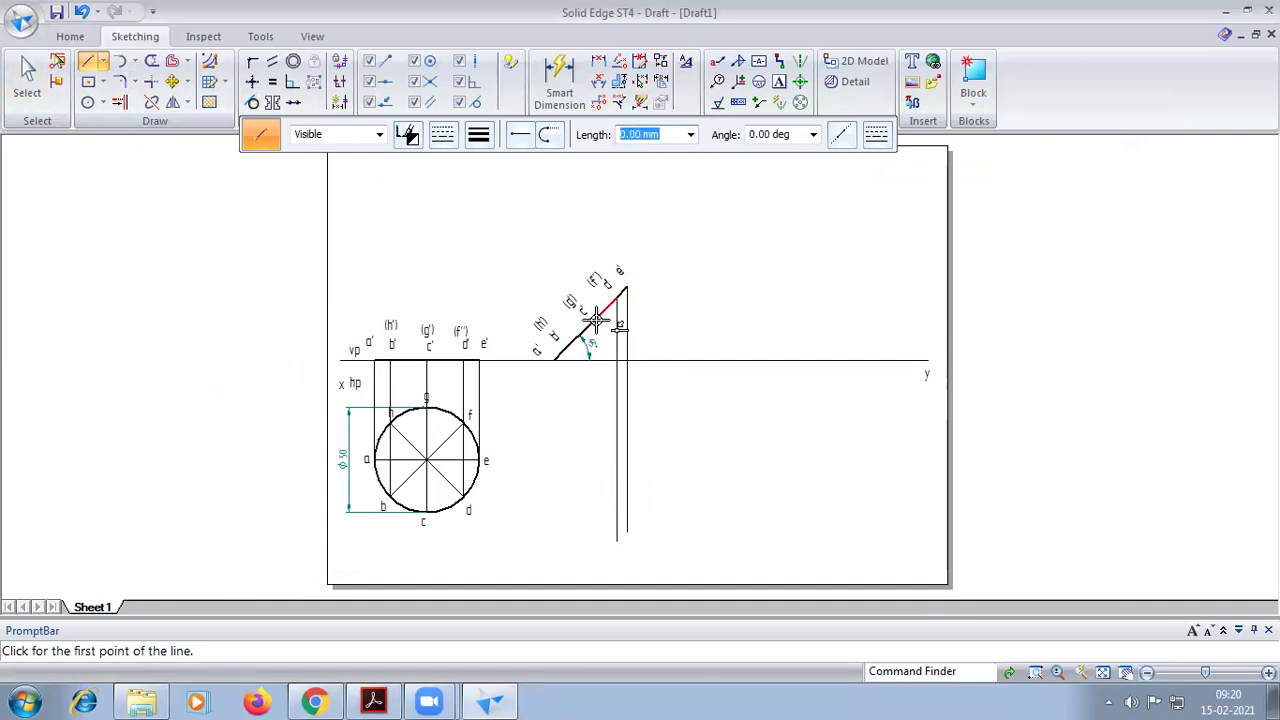
click(590, 555)
right_click(576, 355)
click(564, 347)
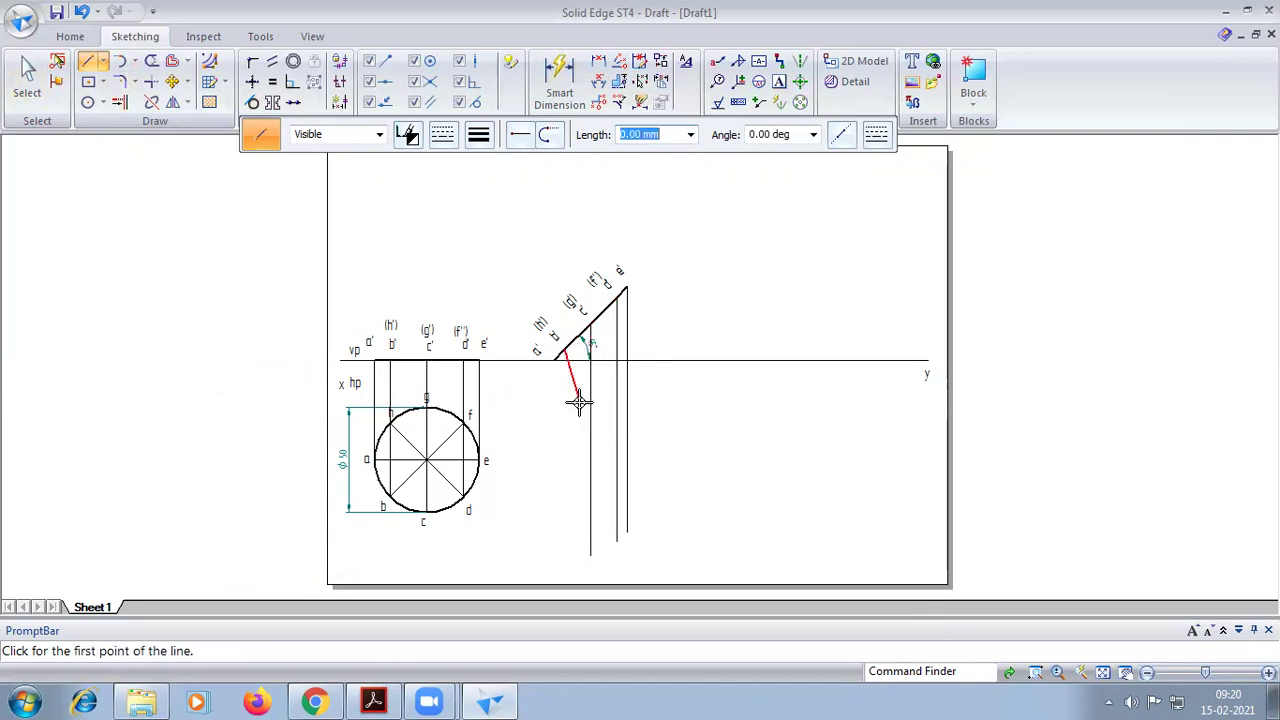
click(568, 556)
right_click(606, 357)
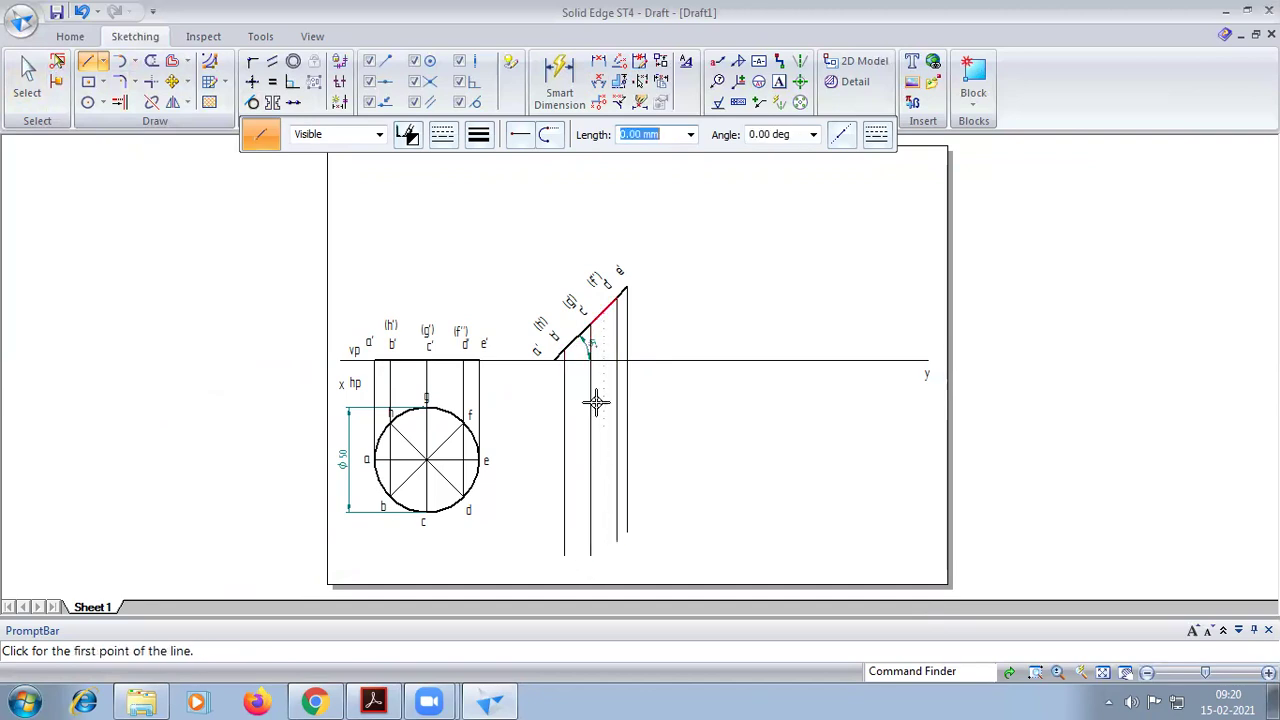
click(555, 360)
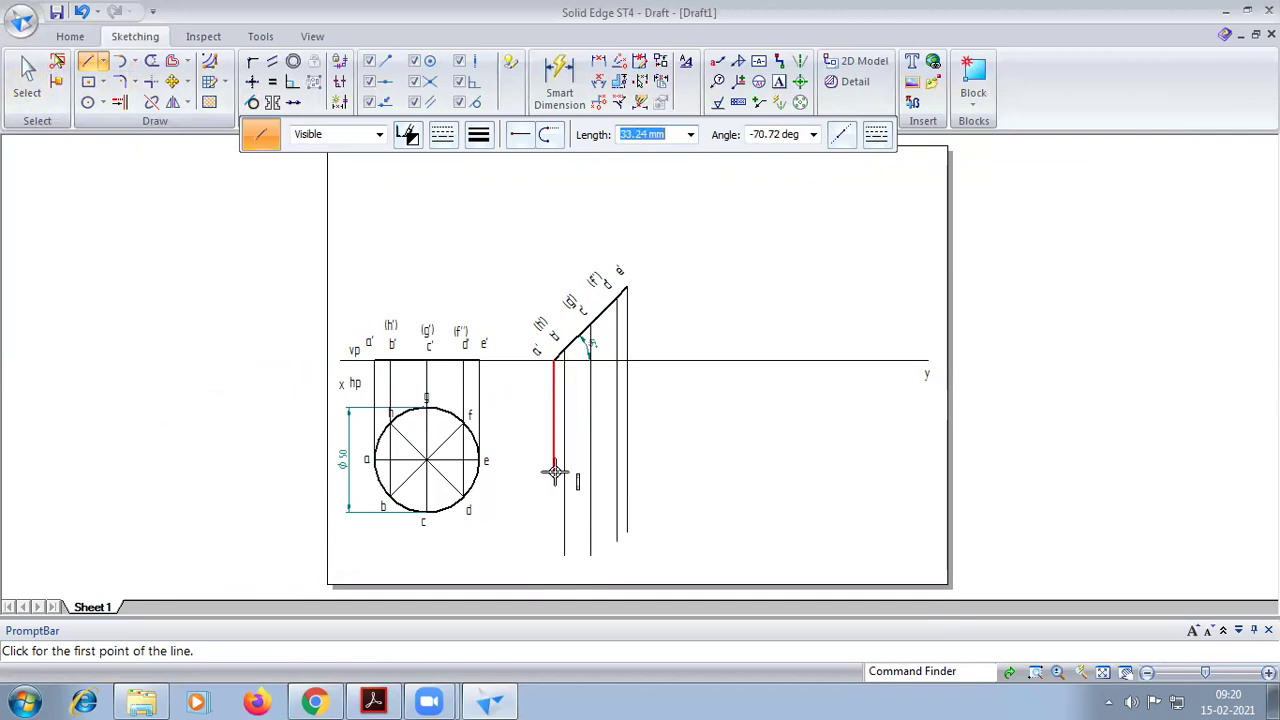
click(557, 557)
right_click(411, 436)
Draw horizontal projectors from the circle's points h–f and g across the vertical projectors of the inclined view
click(390, 422)
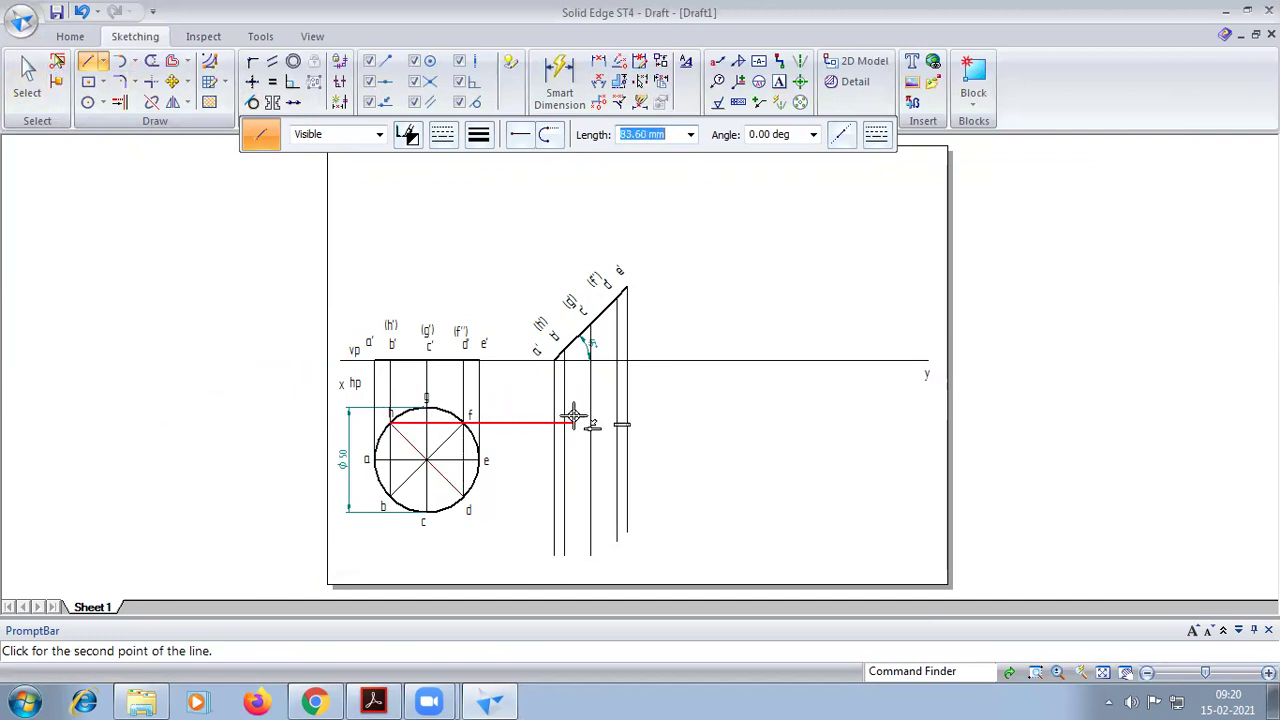
click(657, 422)
click(453, 415)
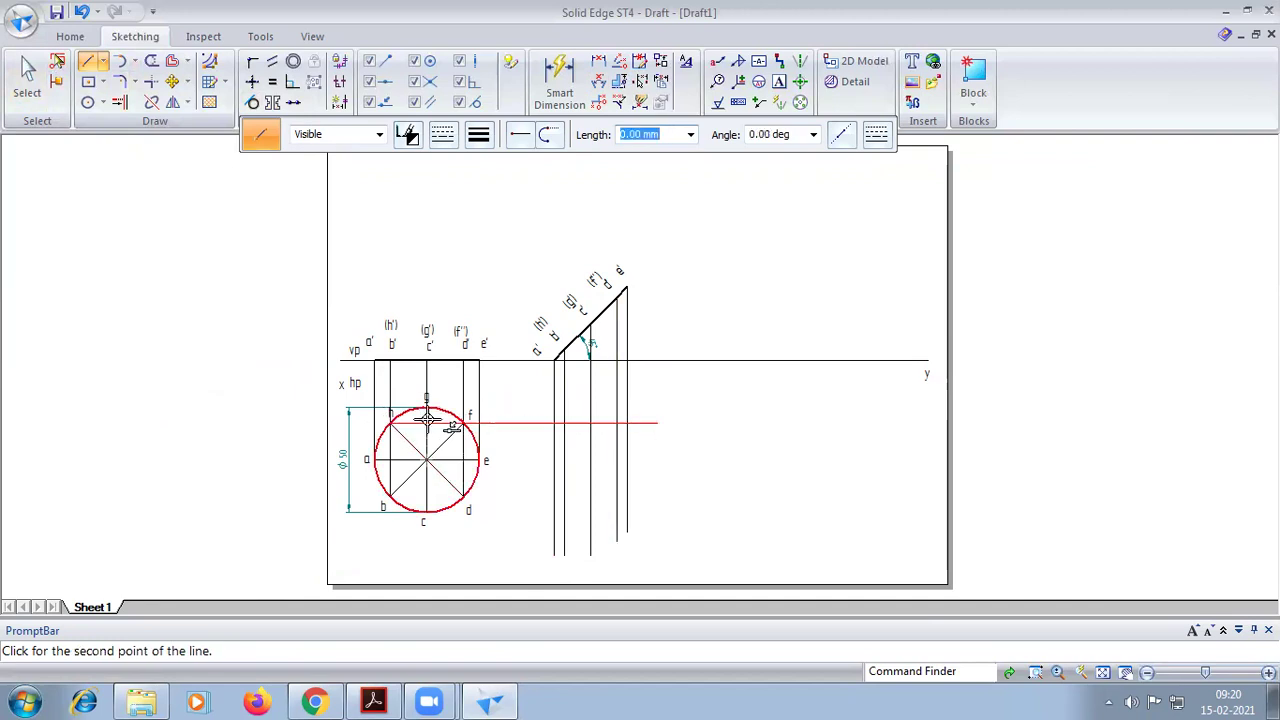
right_click(425, 406)
click(427, 407)
click(651, 408)
Draw horizontal projectors through the circle's a–e, b–d and c levels across the vertical projectors
click(669, 459)
right_click(510, 472)
click(390, 496)
click(663, 496)
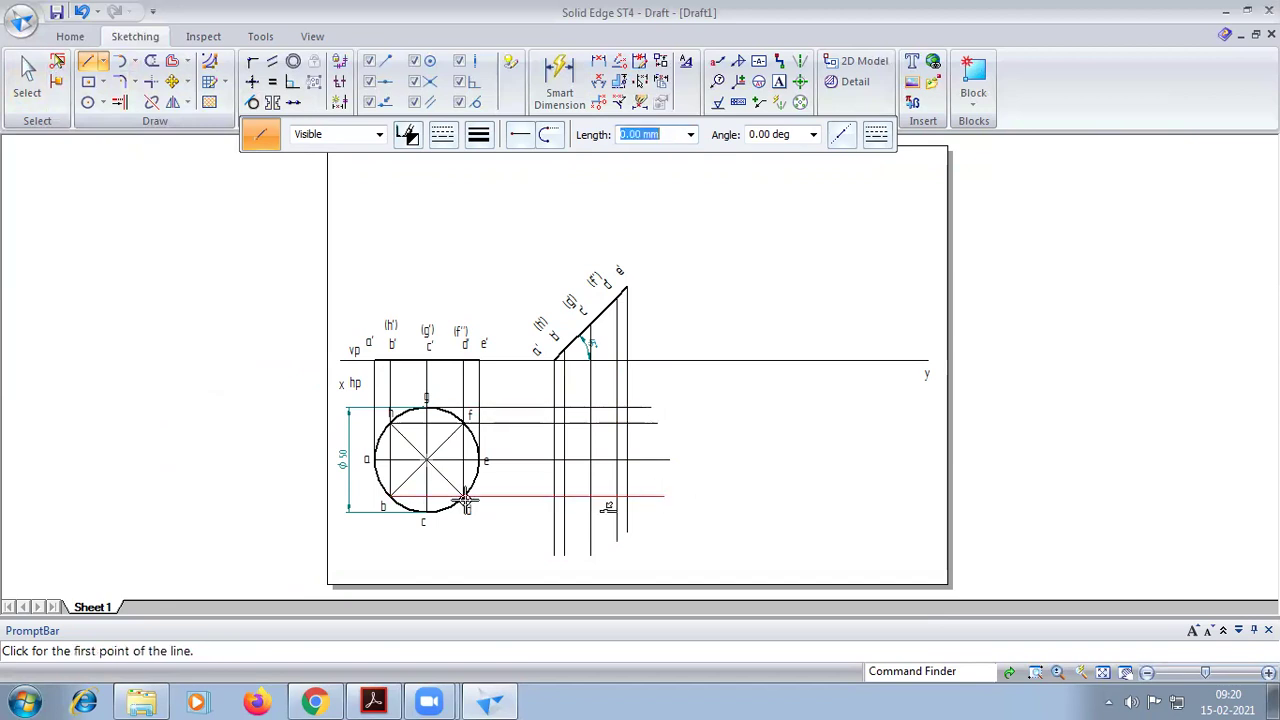
click(424, 512)
click(664, 510)
right_click(705, 446)
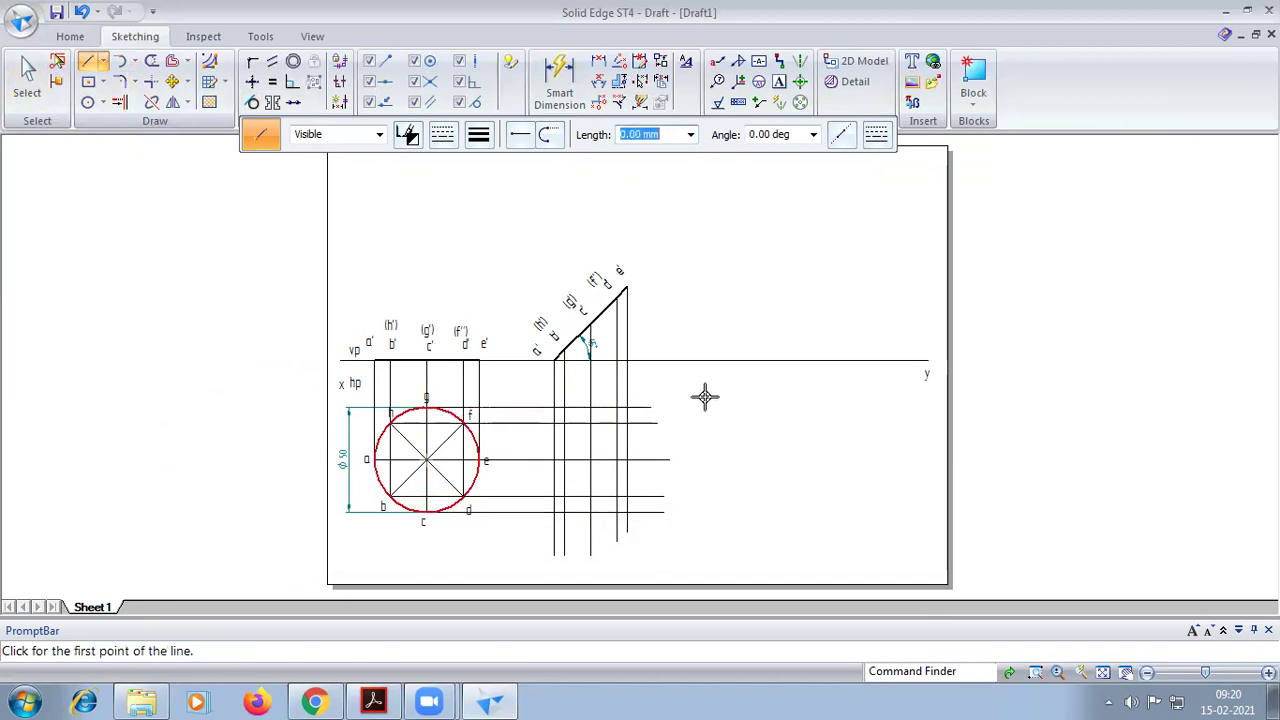
Label the projector intersections a, b, c, d, e, f, g and h around the second top view
click(779, 81)
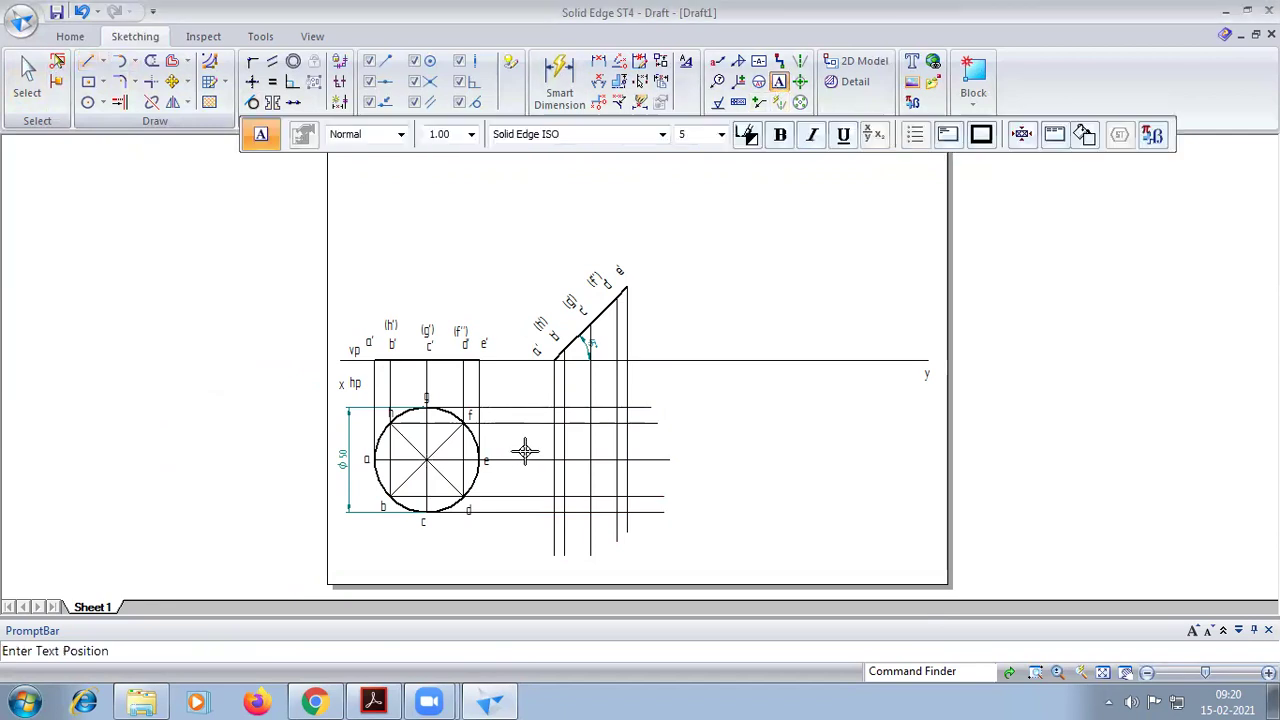
click(543, 445)
text(a)
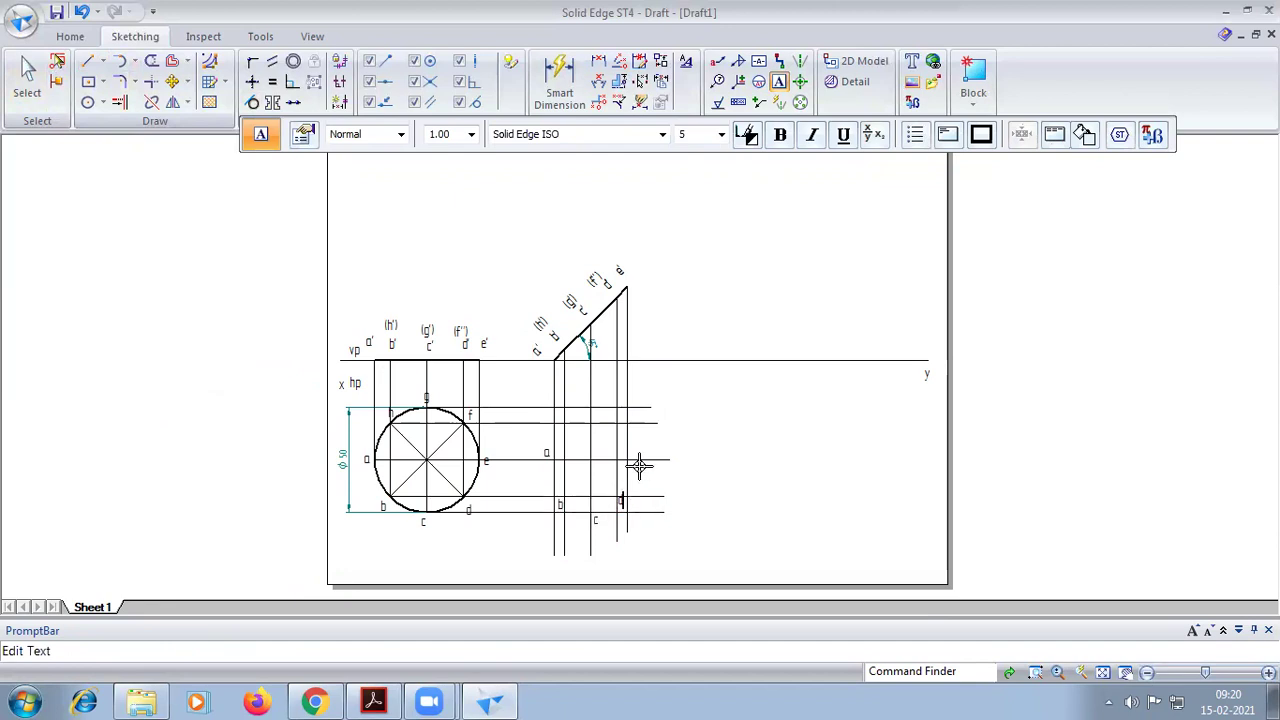
click(633, 460)
text(e)
click(619, 406)
text(f)
click(581, 398)
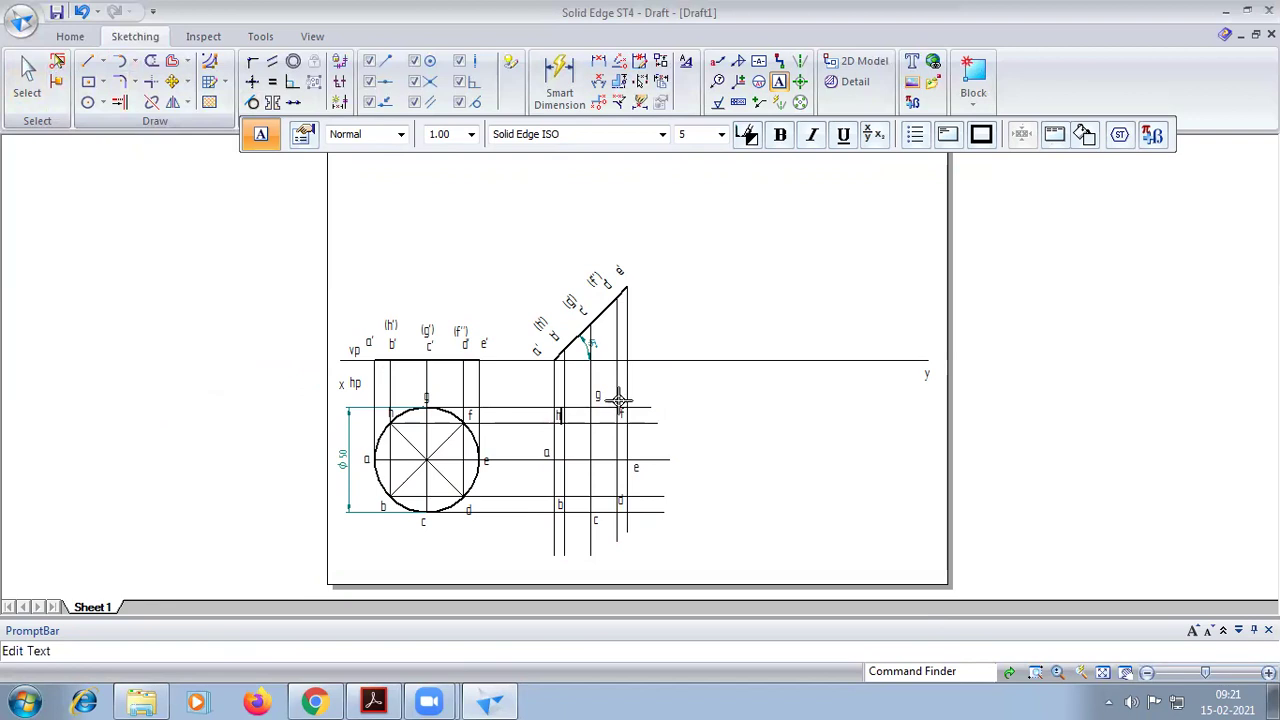
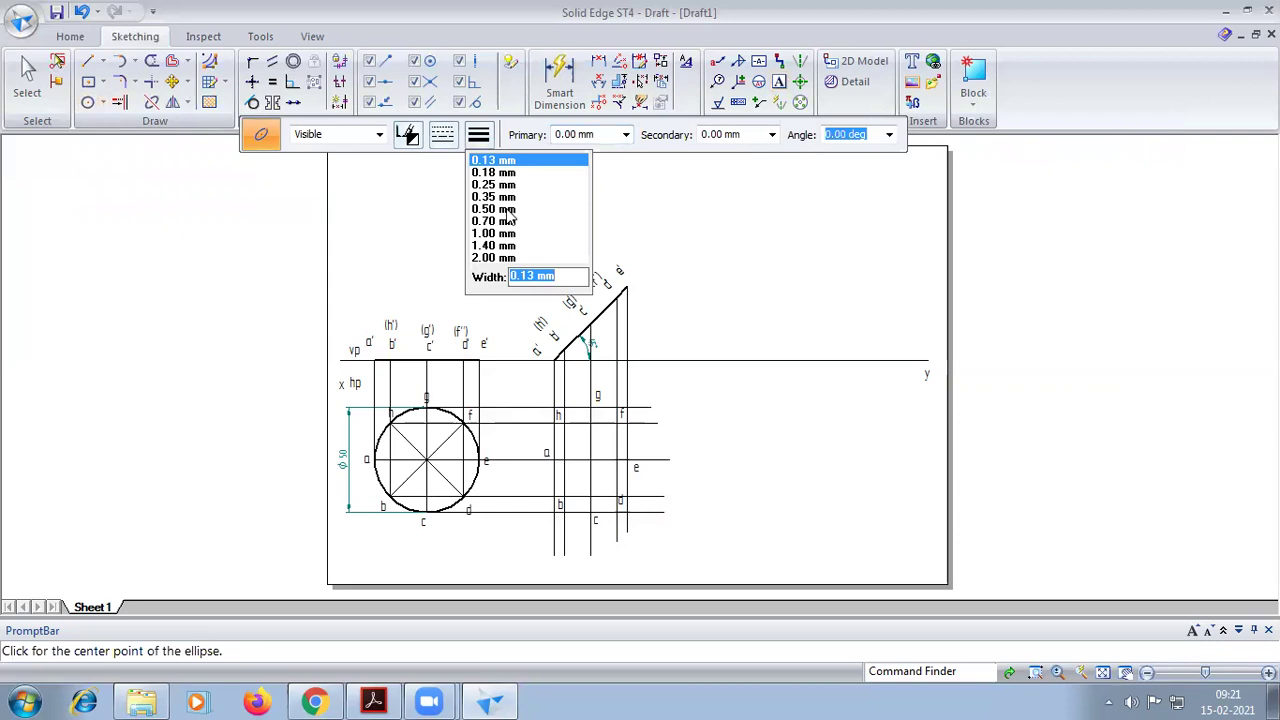
Draw an ellipse centred where the c–g and a–e projectors cross, with its primary axis ending at g and secondary axis at a
scroll(623, 523, up, 3)
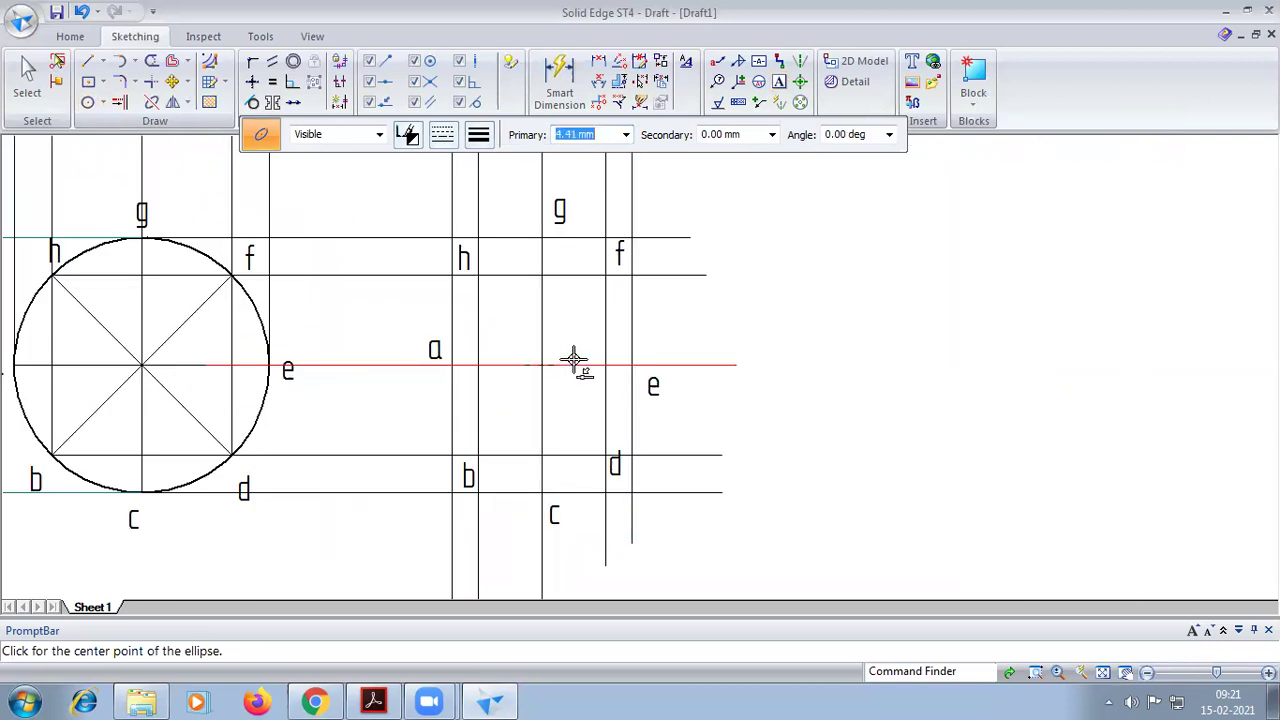
click(542, 365)
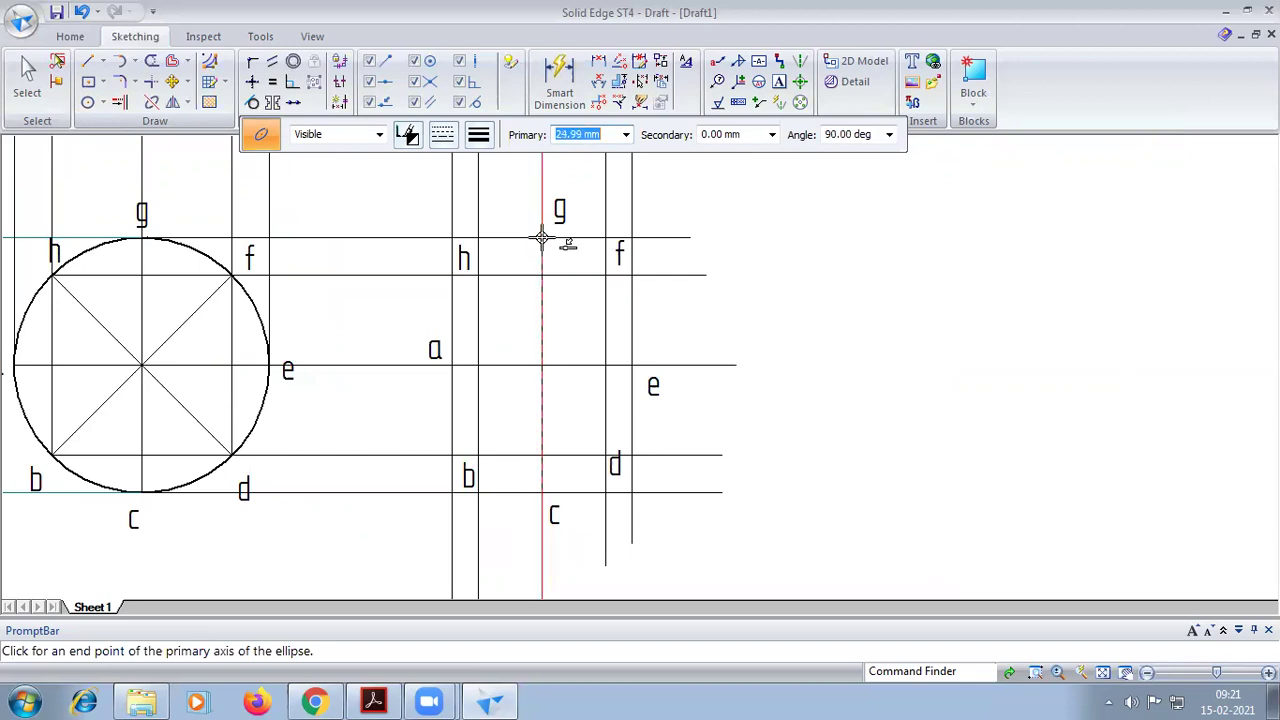
click(542, 238)
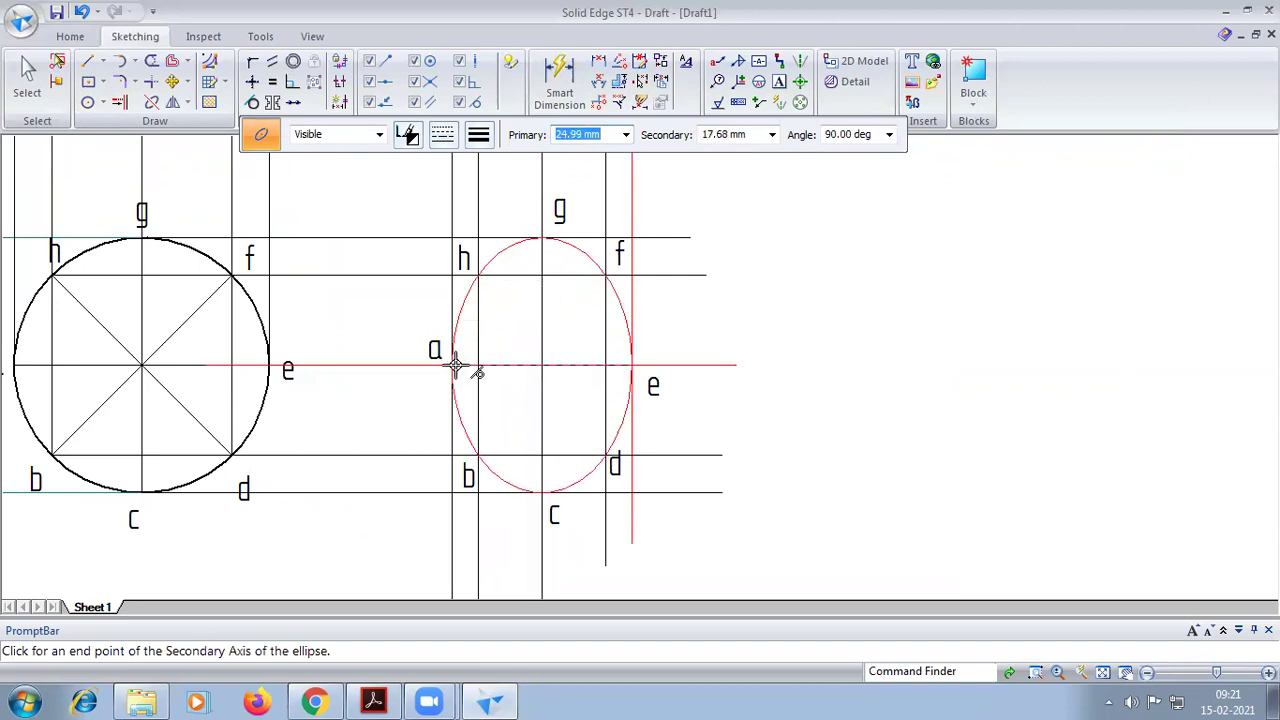
scroll(455, 368, up, 5)
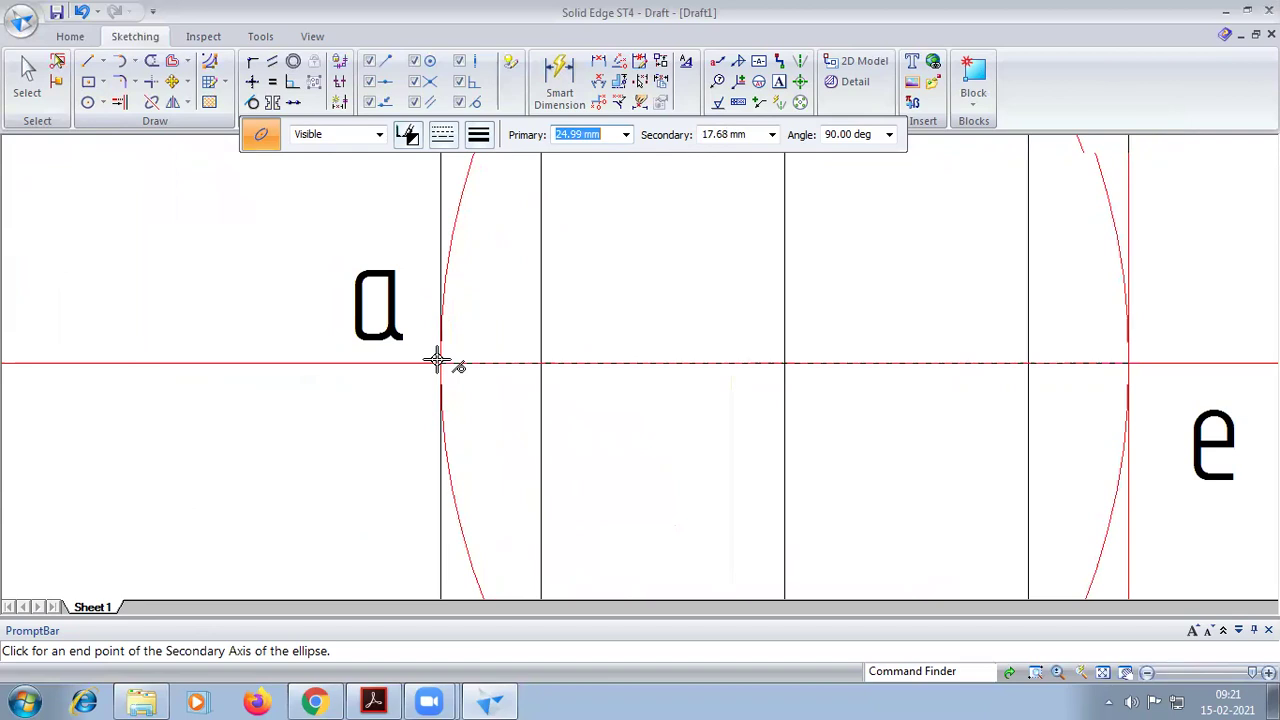
click(440, 362)
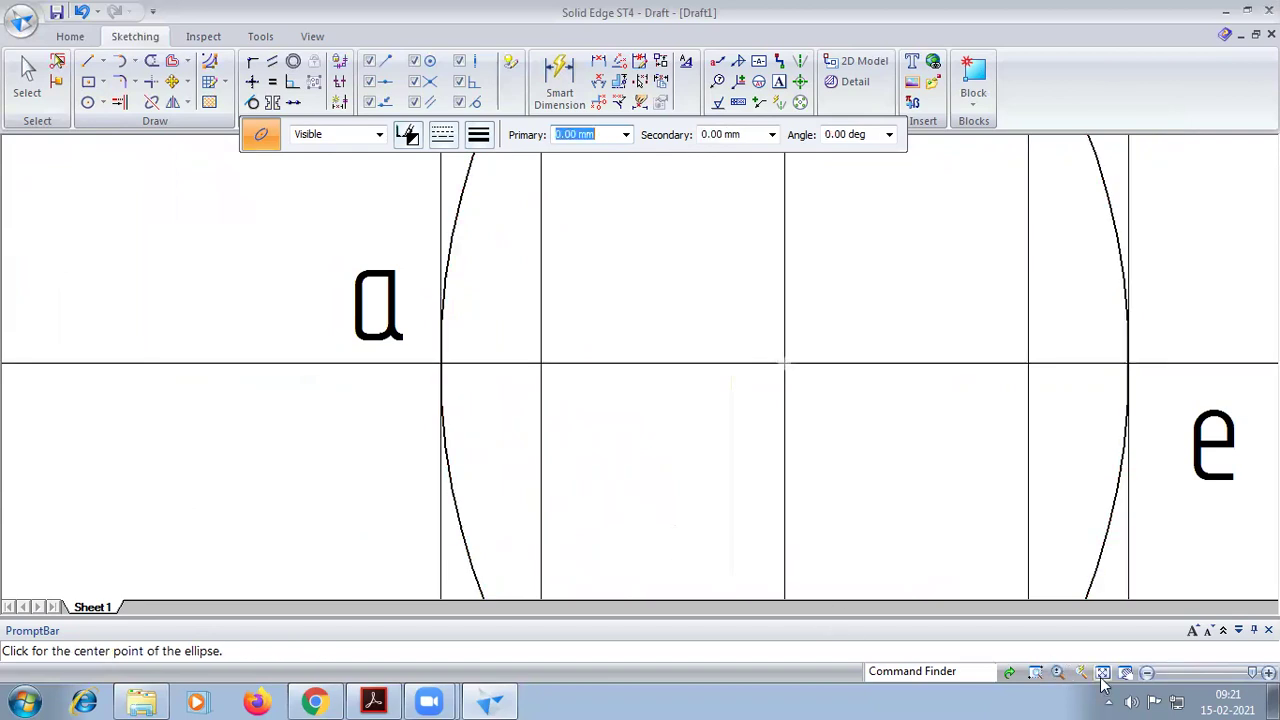
scroll(746, 403, down, 5)
scroll(614, 357, up, 7)
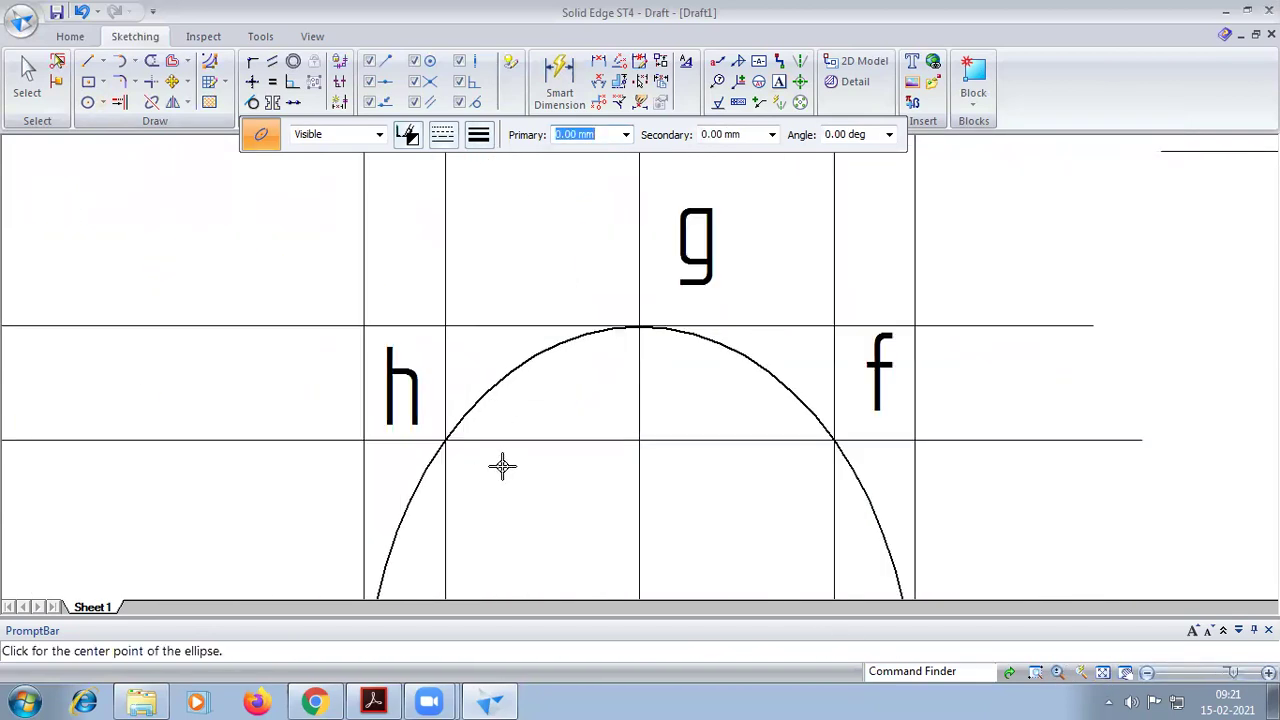
scroll(840, 457, up, 5)
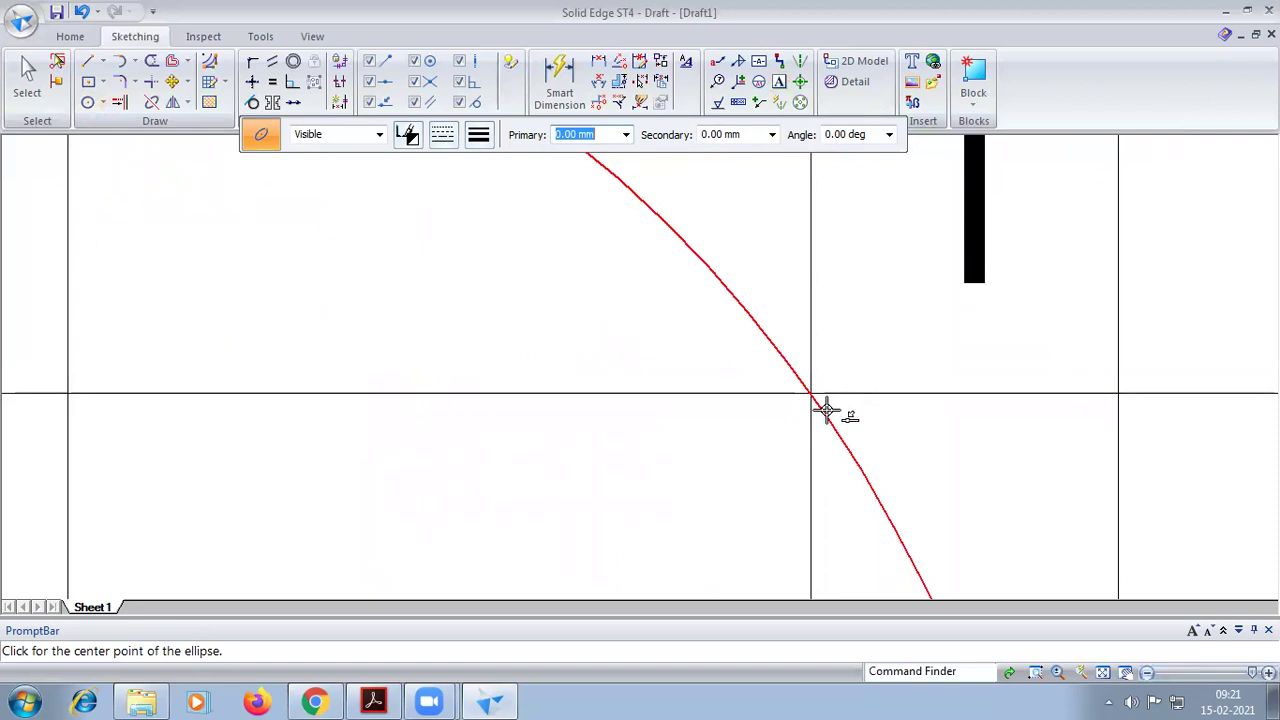
scroll(826, 410, down, 8)
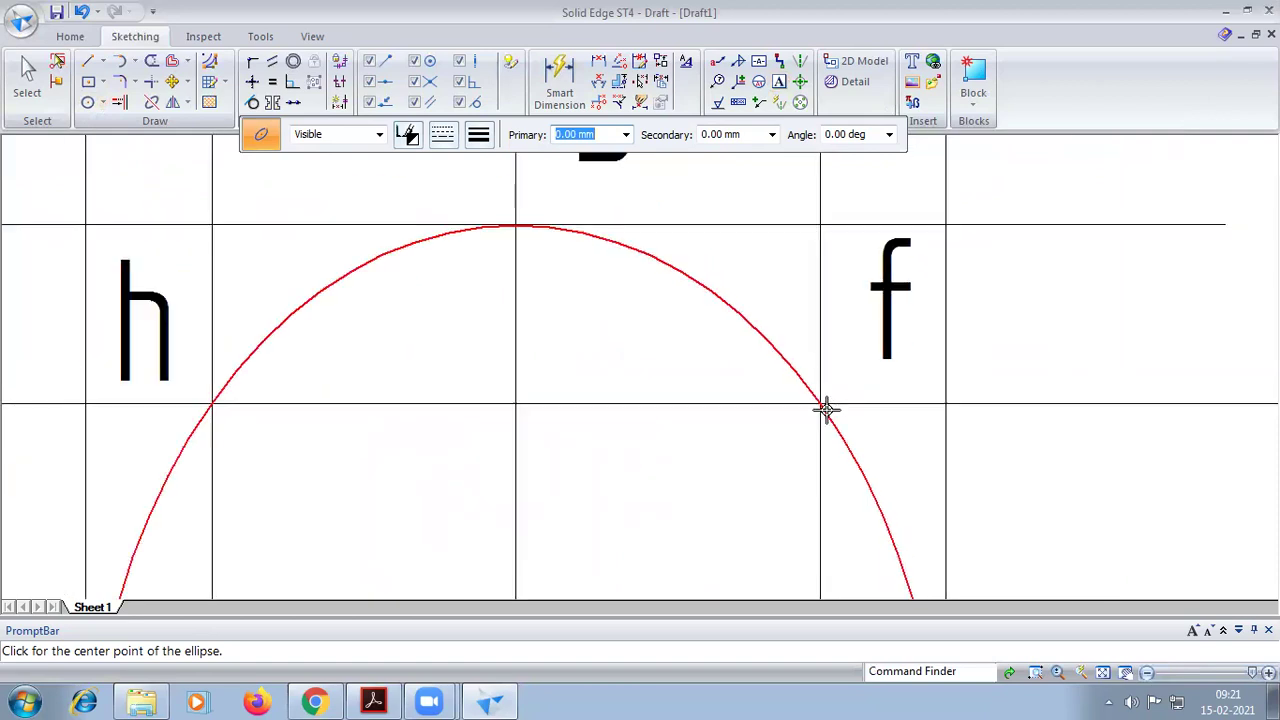
click(1103, 673)
Split the ellipse at points g, h, a and b
scroll(605, 507, up, 4)
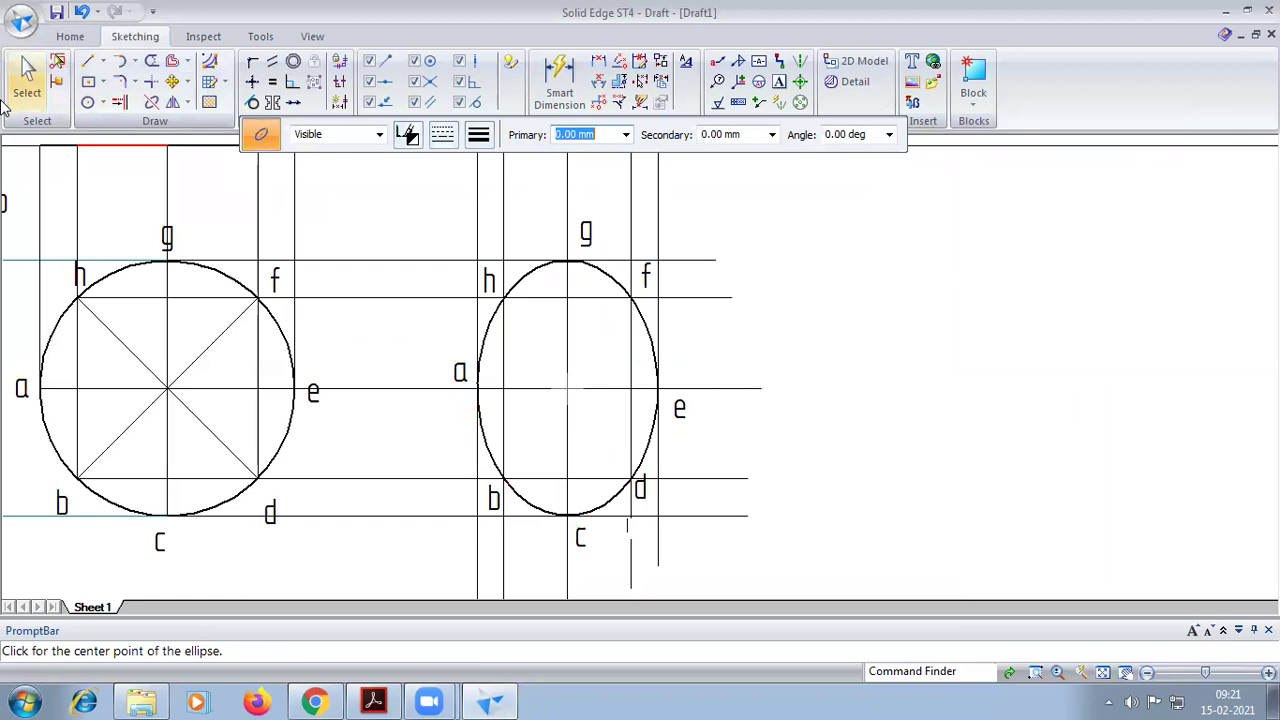
click(152, 104)
click(523, 276)
click(567, 262)
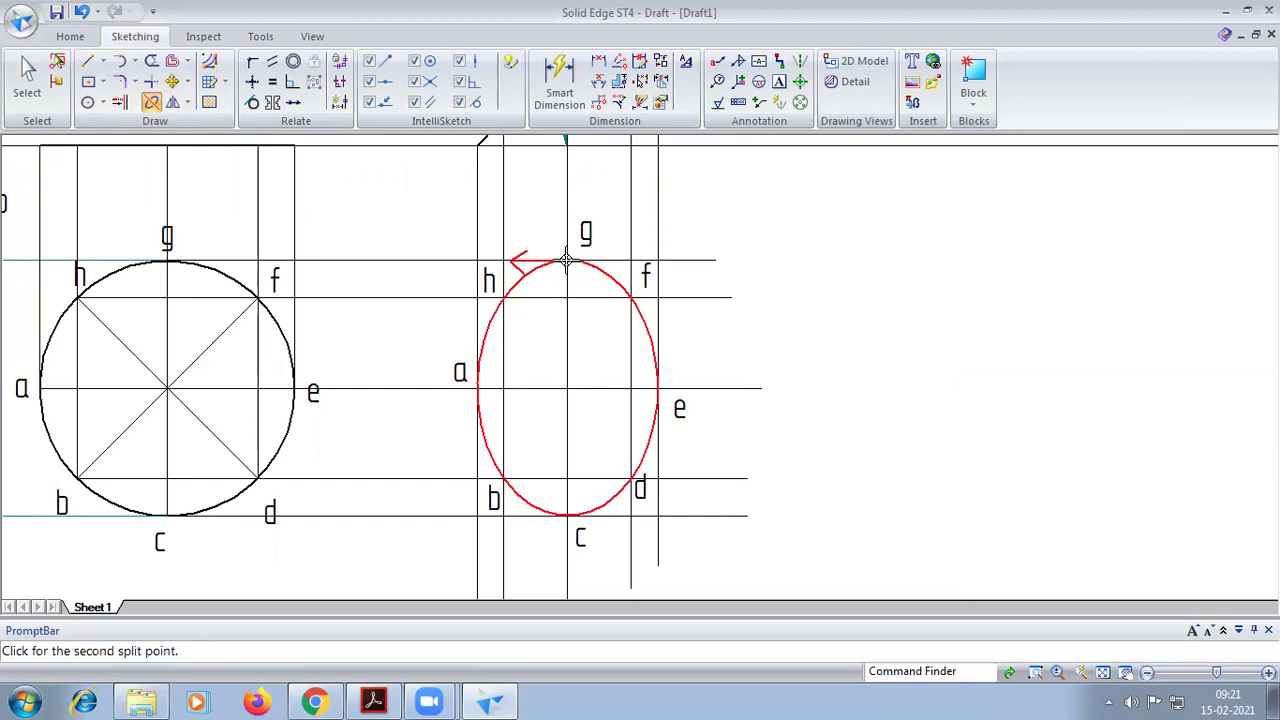
click(507, 295)
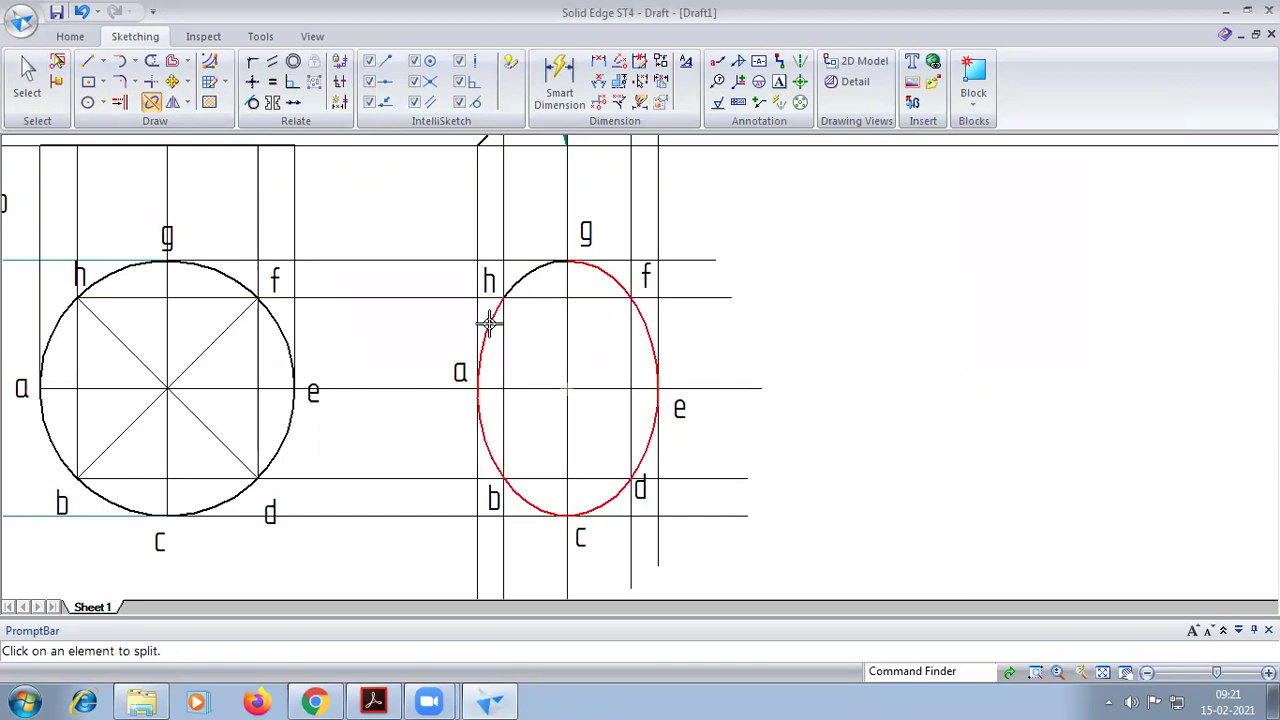
click(489, 373)
click(476, 390)
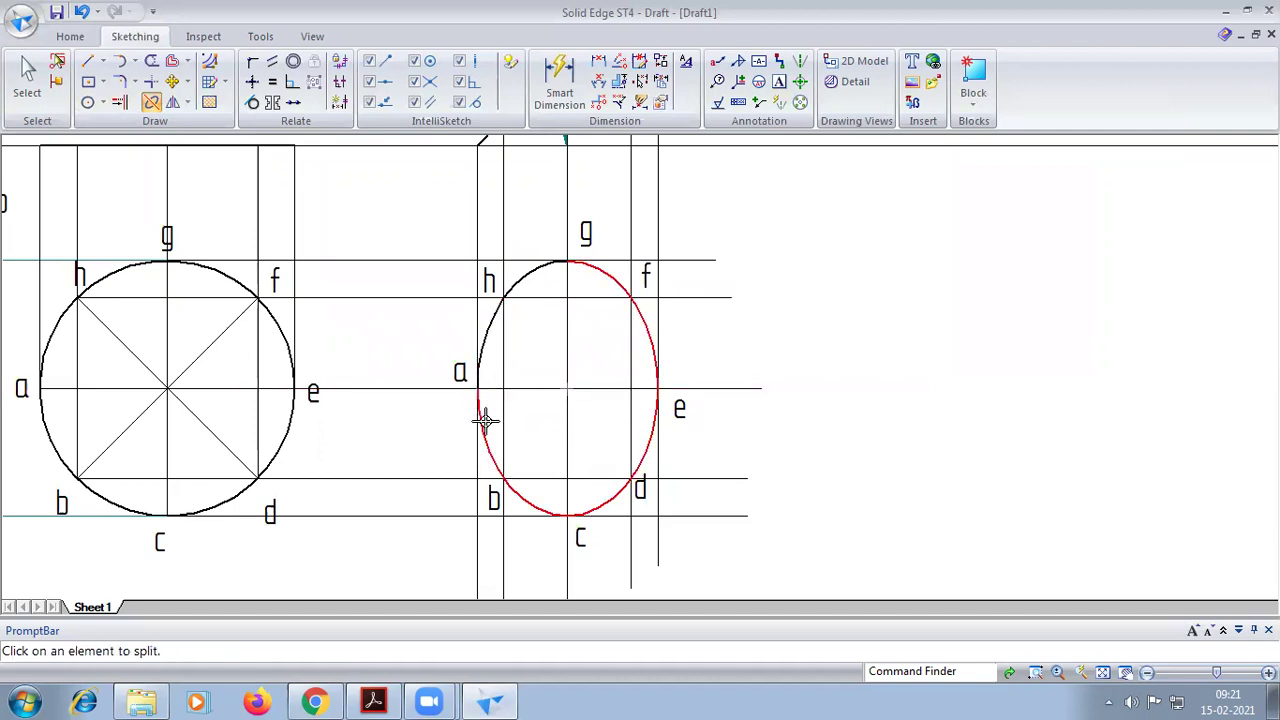
click(483, 428)
click(503, 480)
Split the remaining ellipse arc at points c, d, e and f
click(529, 500)
click(568, 516)
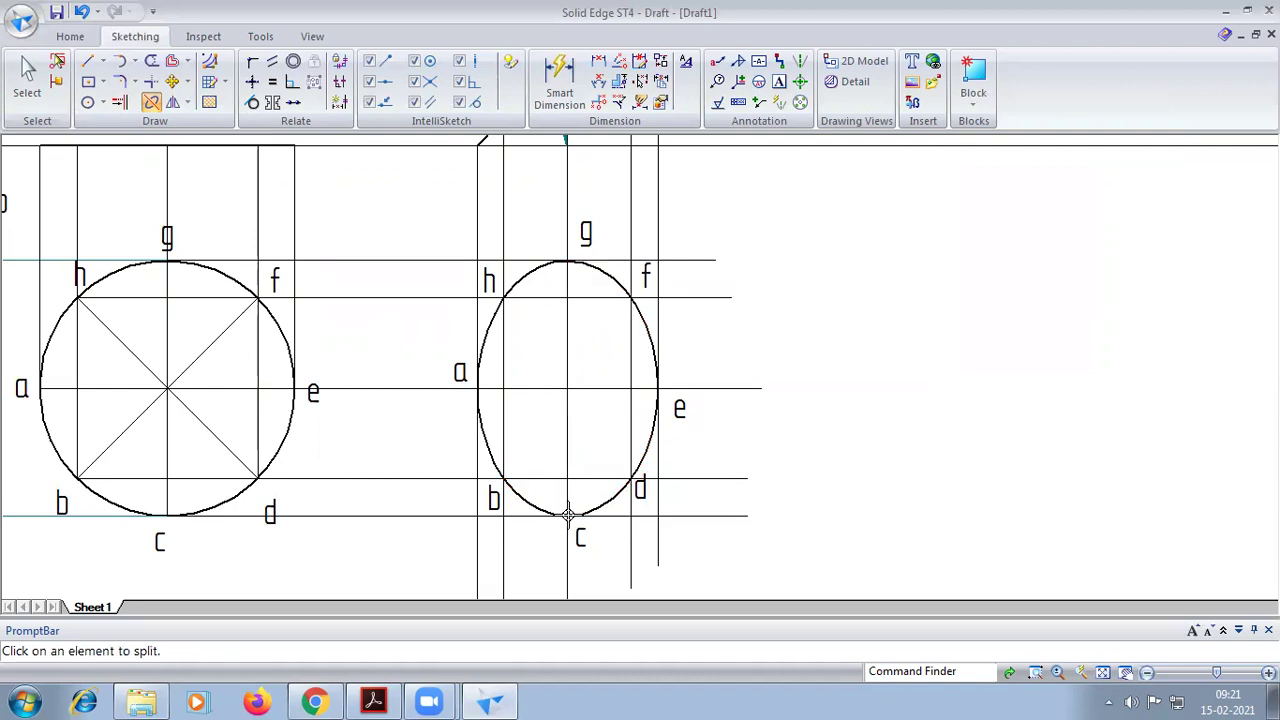
click(602, 507)
click(632, 481)
click(651, 434)
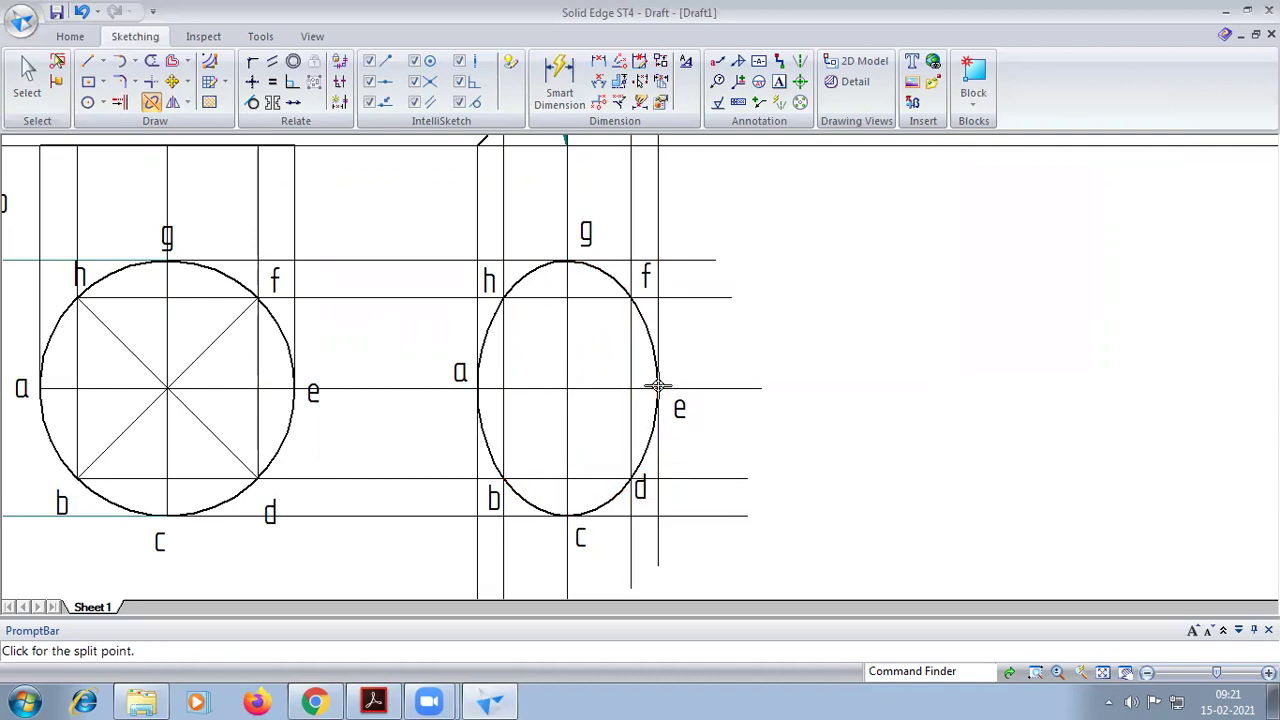
click(630, 296)
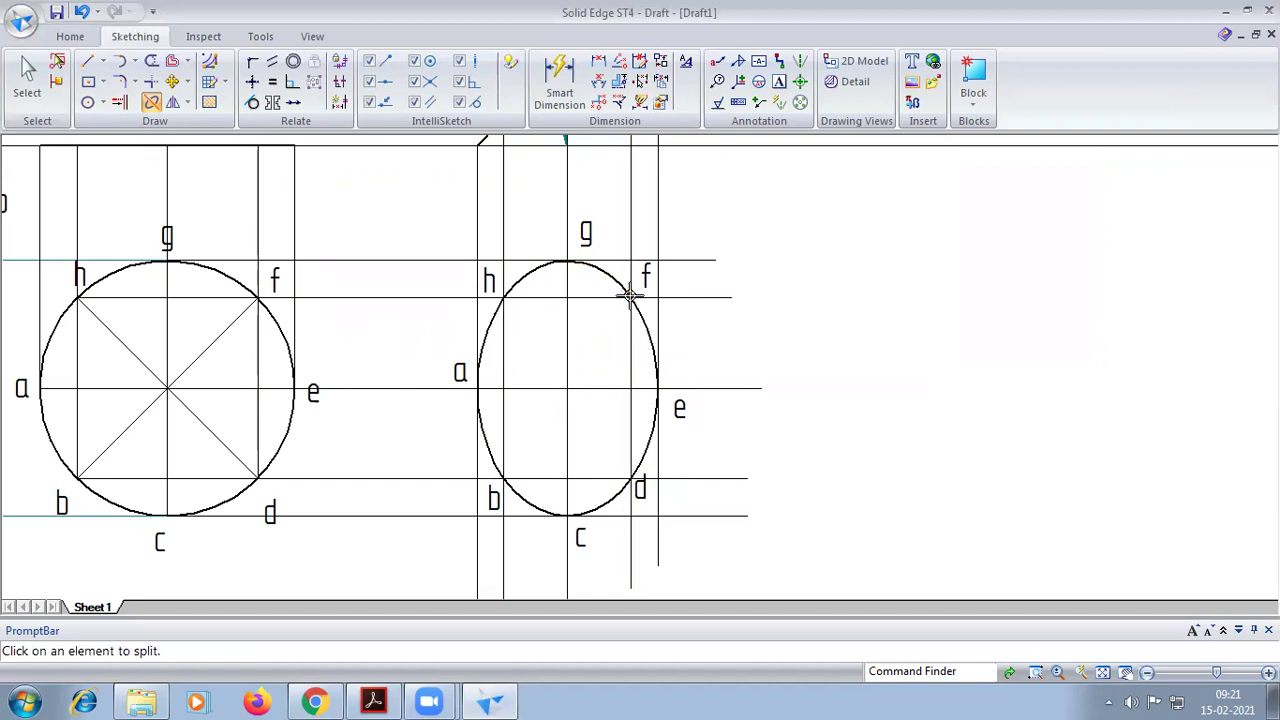
click(1103, 672)
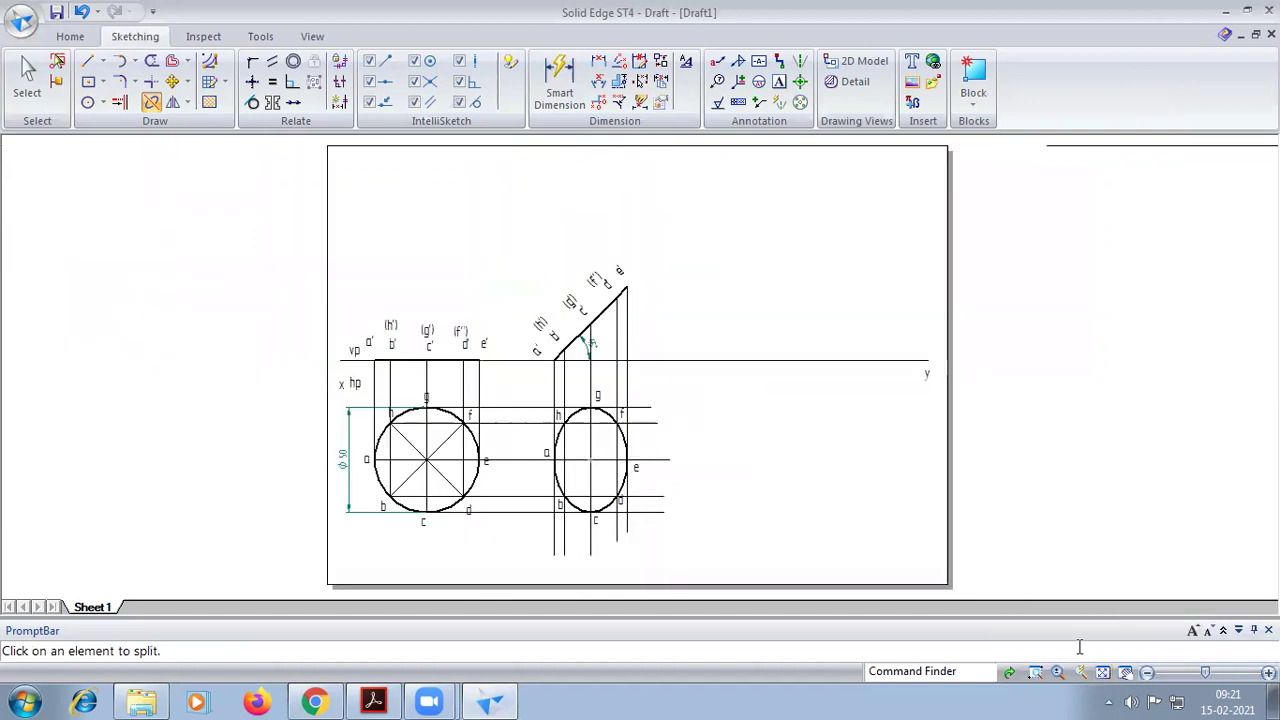
Check the solution figure in Adobe Acrobat Reader, then in Solid Edge copy the labelled ellipse with point a on the xy line
click(373, 700)
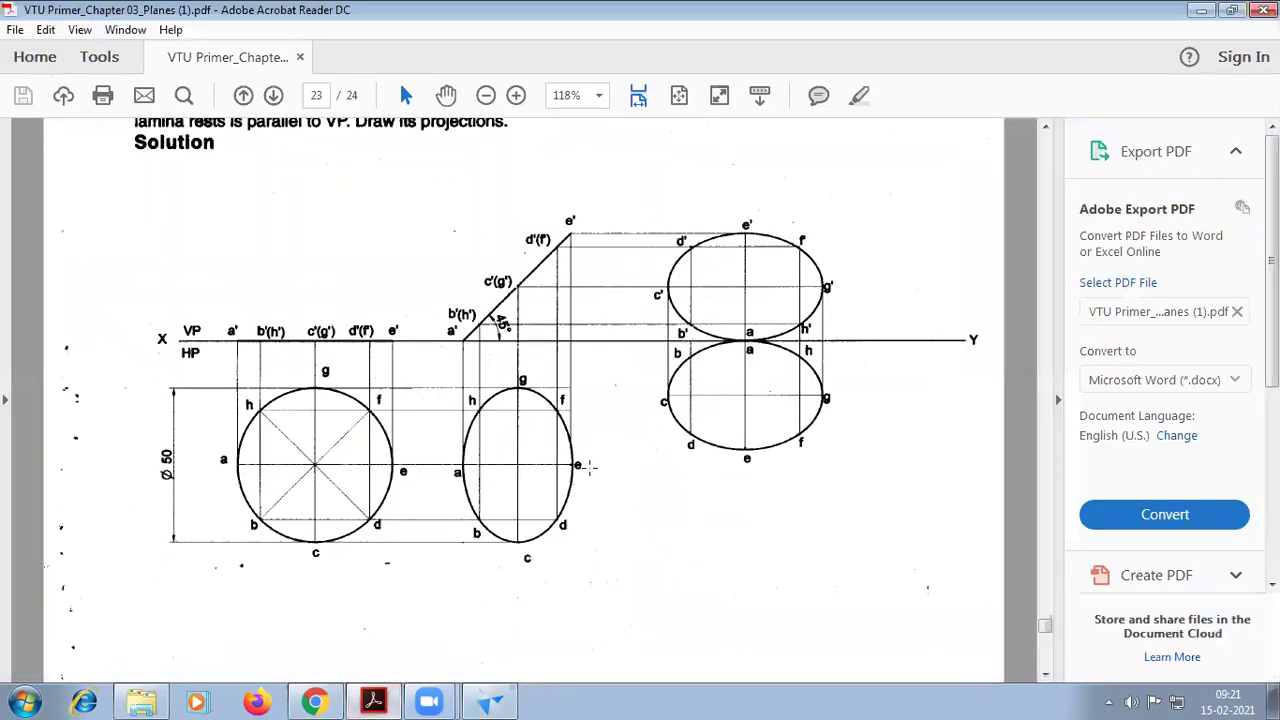
click(480, 698)
click(28, 72)
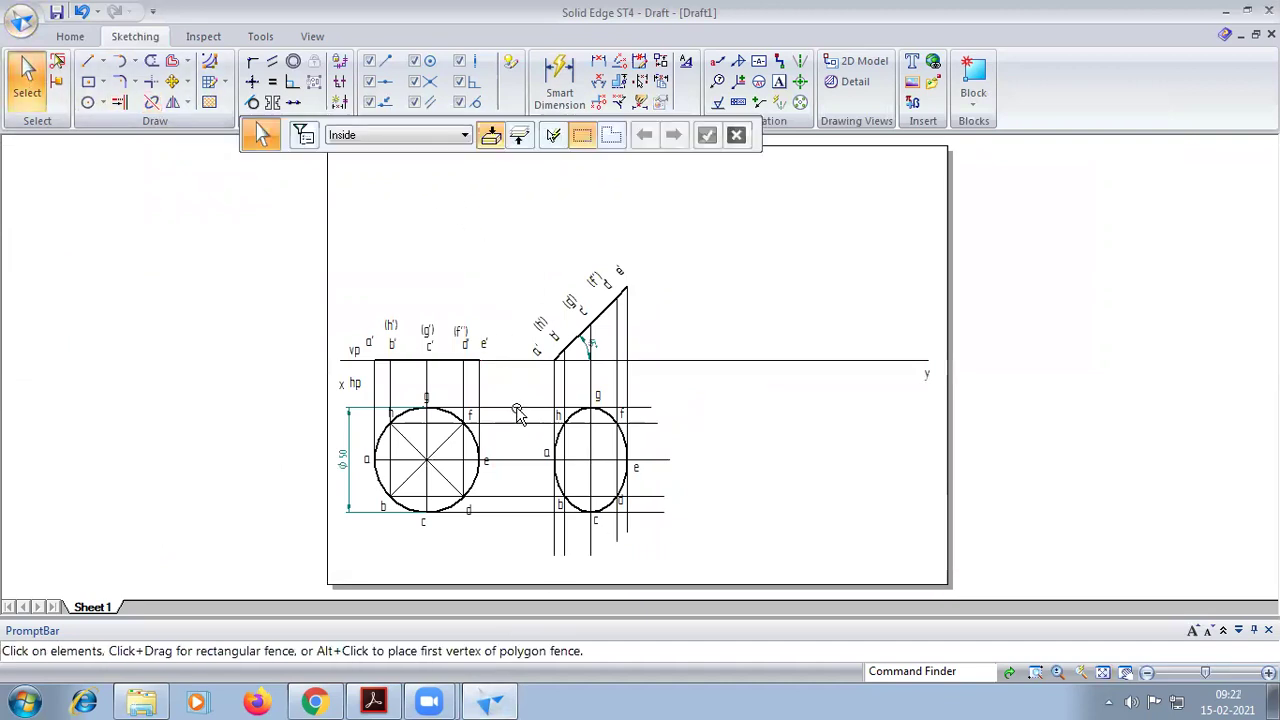
drag(521, 378, 669, 563)
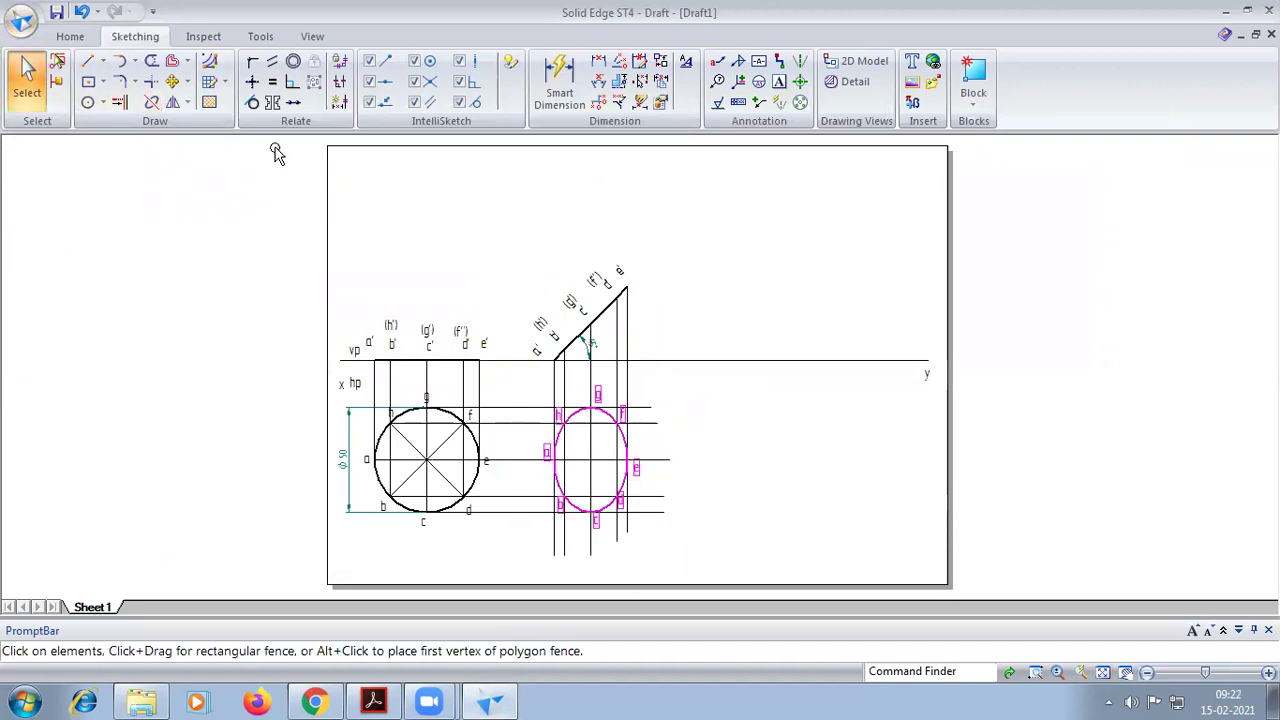
click(172, 81)
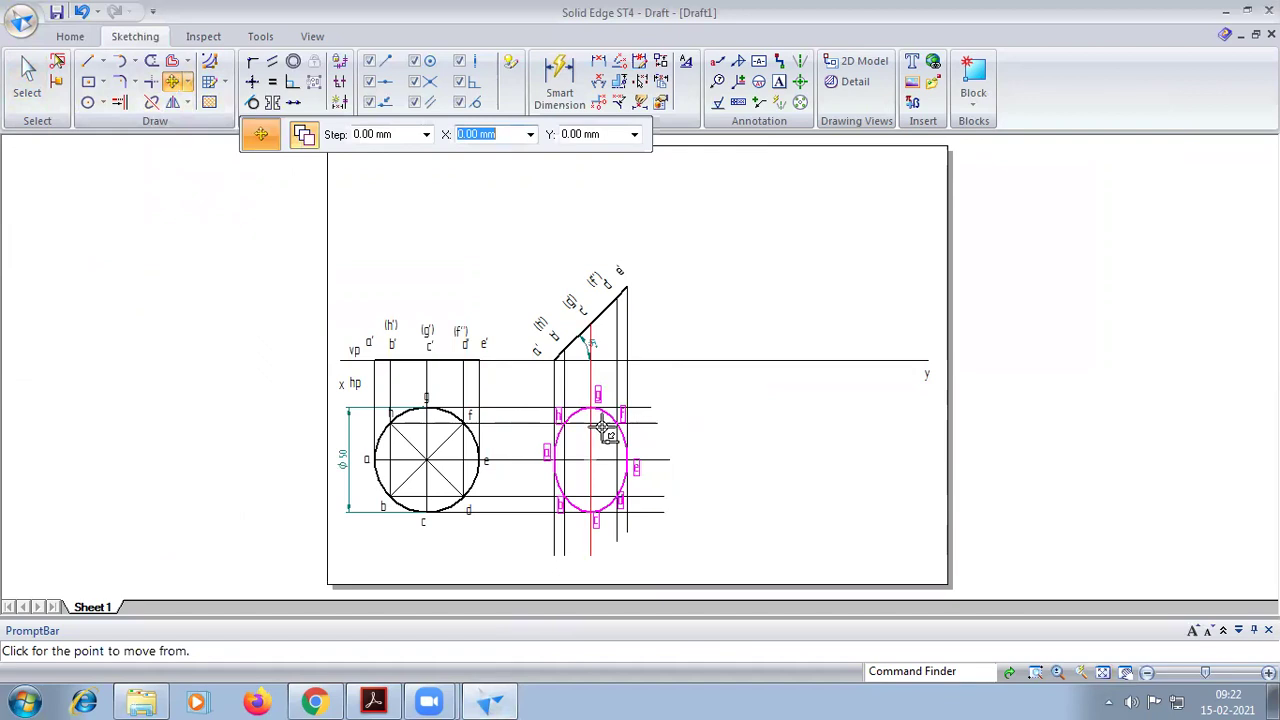
click(553, 459)
click(793, 359)
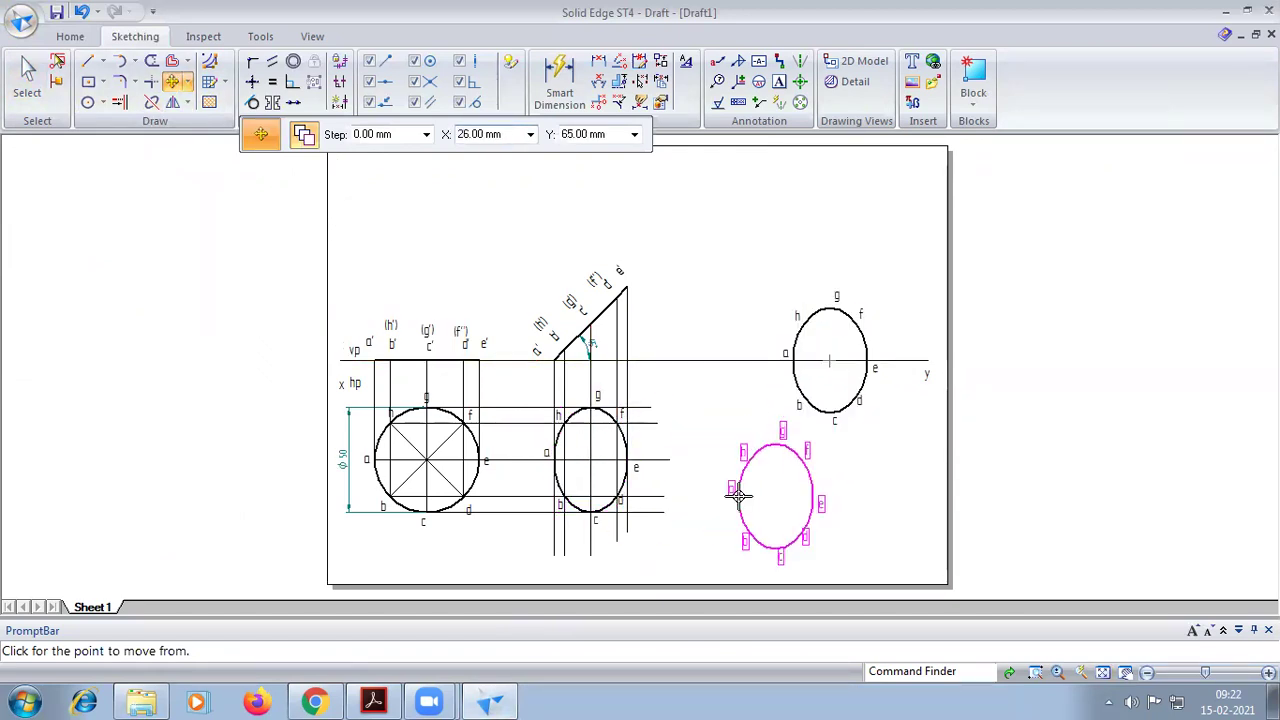
Rotate the copied ellipse and its labels about point a until e lies vertically below a
click(184, 82)
click(198, 123)
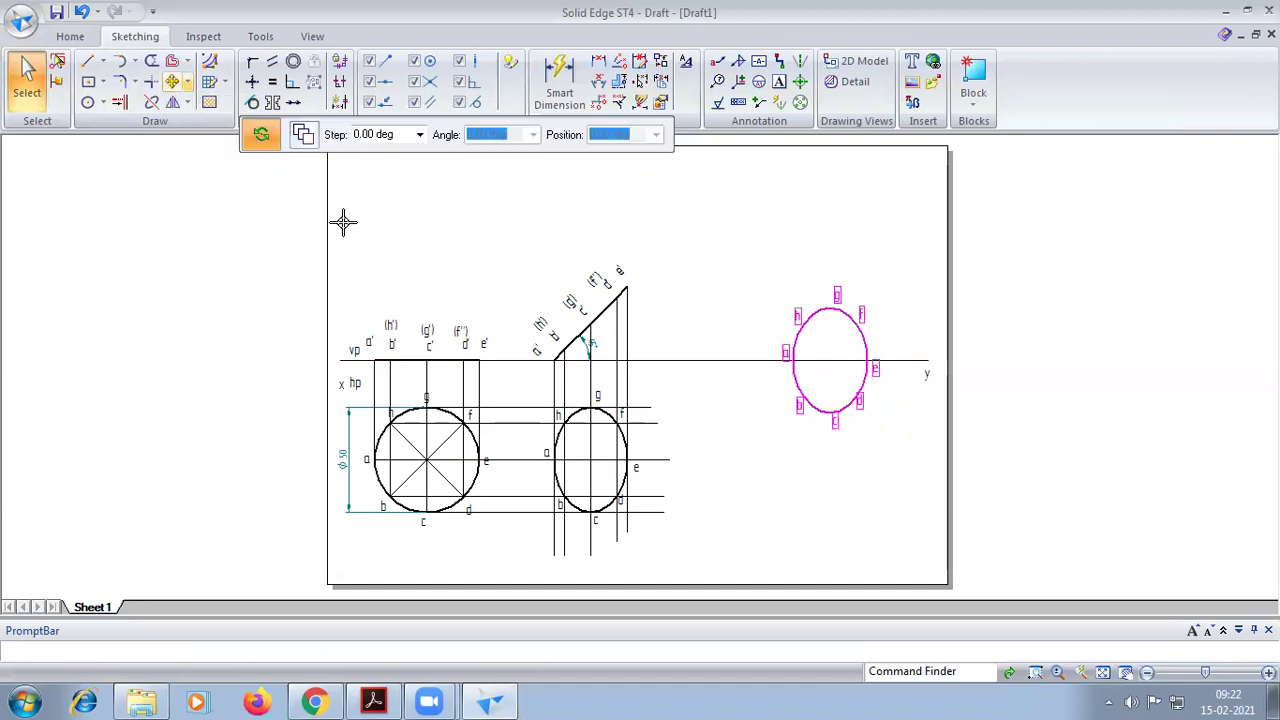
click(795, 361)
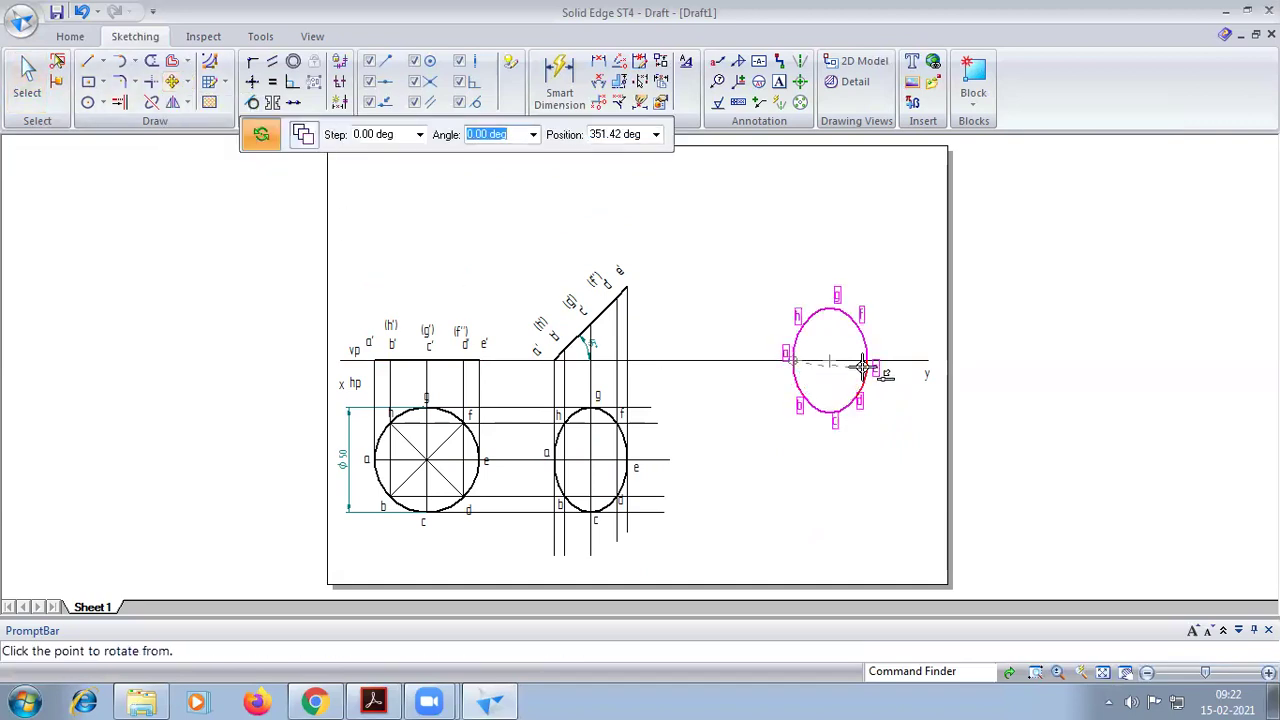
click(795, 432)
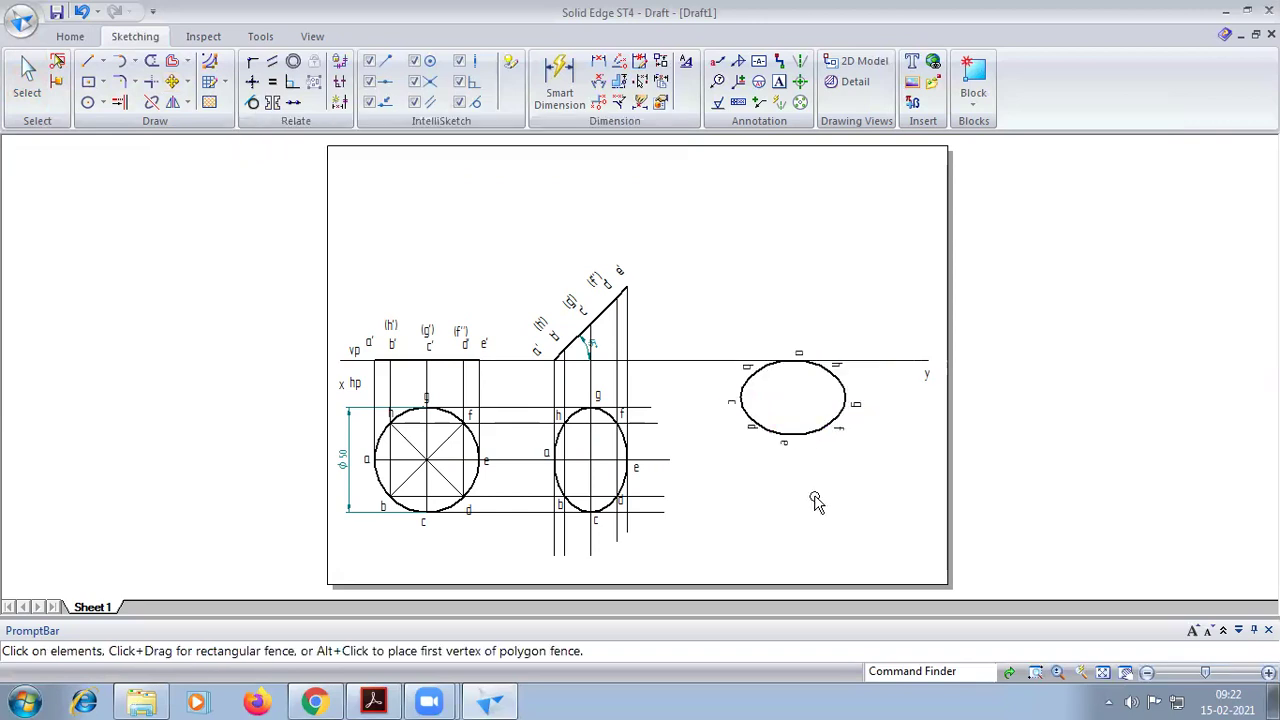
Draw vertical projectors 0.13 mm wide upward from points a and b of the rotated ellipse
click(90, 65)
click(477, 135)
click(491, 160)
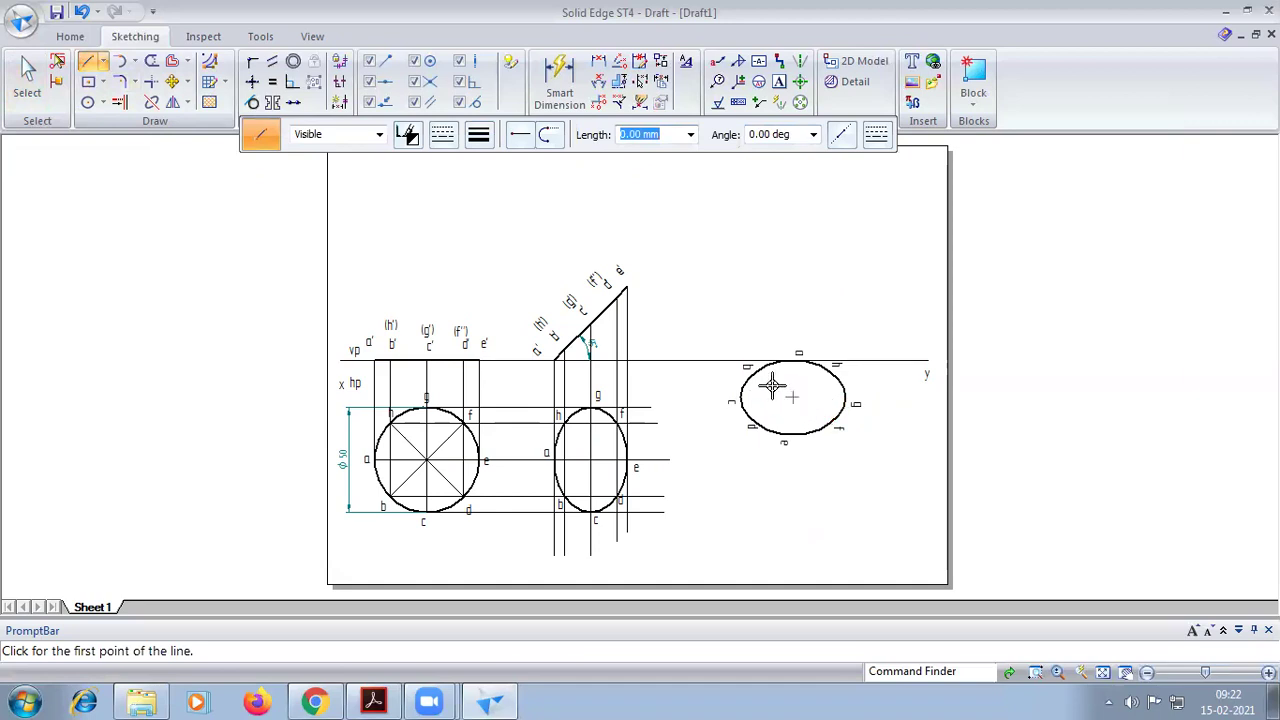
click(795, 358)
click(789, 271)
click(757, 367)
click(755, 272)
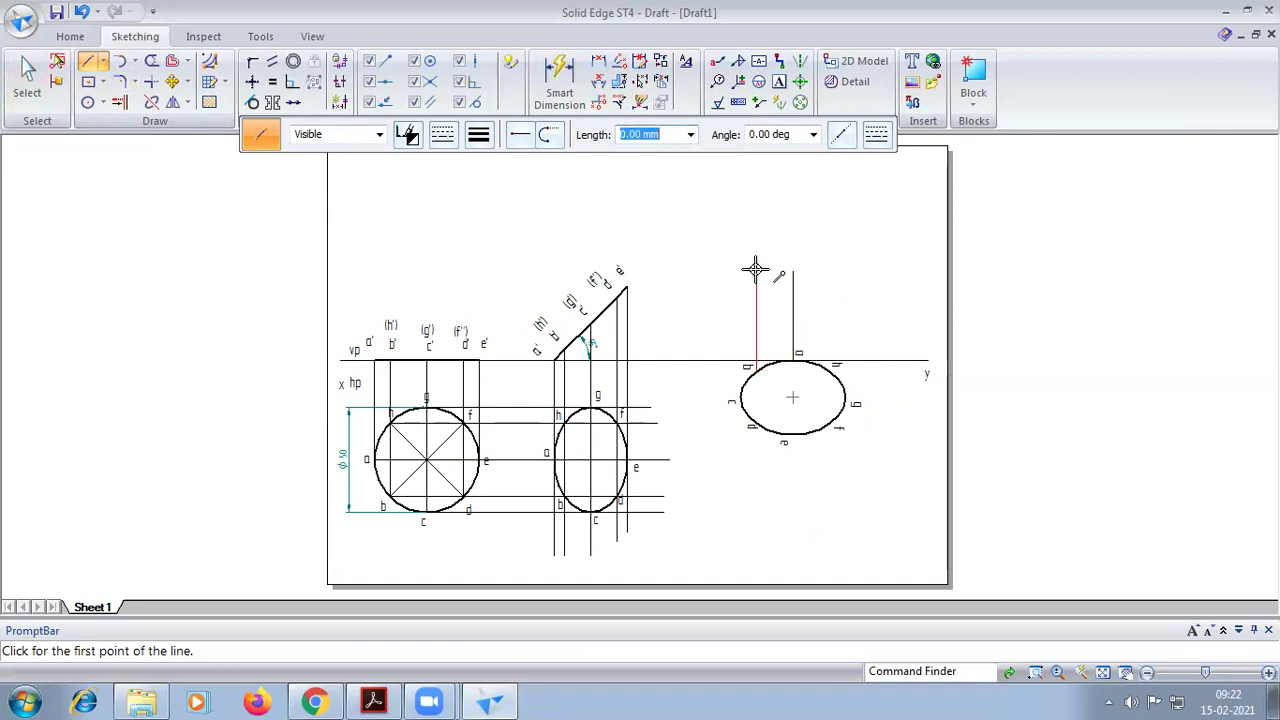
click(741, 398)
click(737, 264)
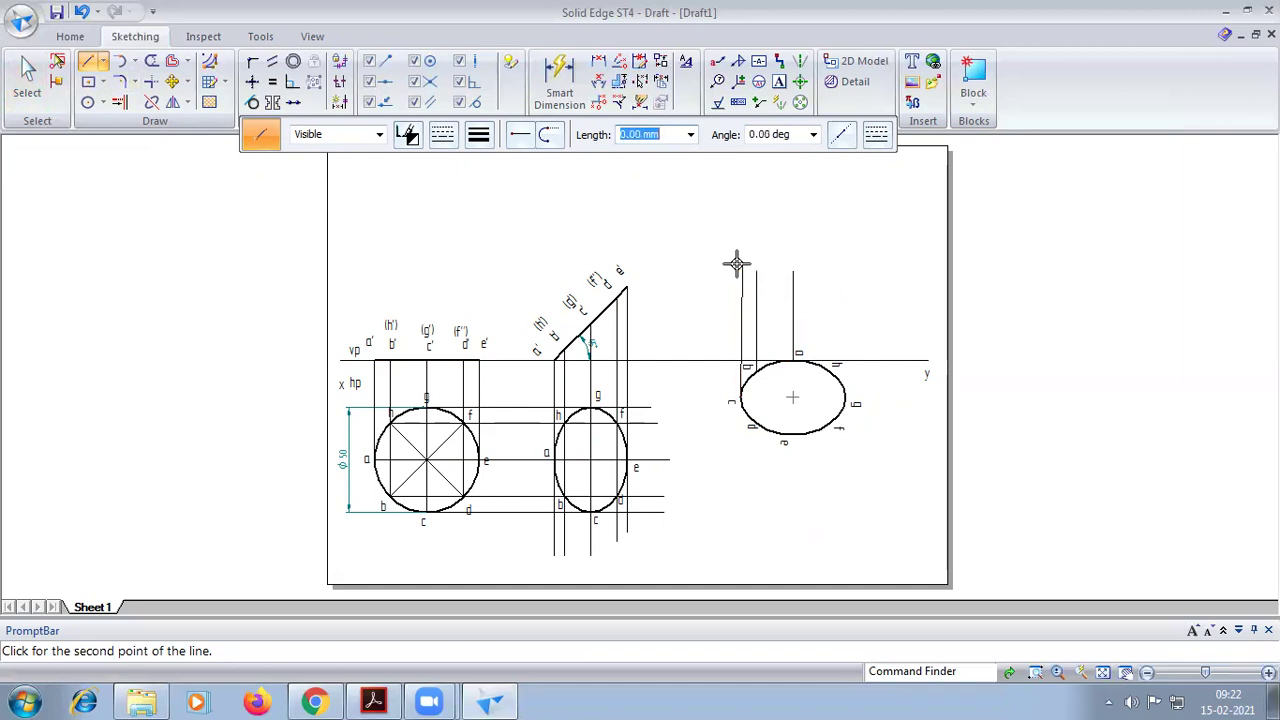
key(ctrl+z)
Draw vertical projectors from points c, d and e of the rotated ellipse up past the xy line
click(88, 61)
click(740, 398)
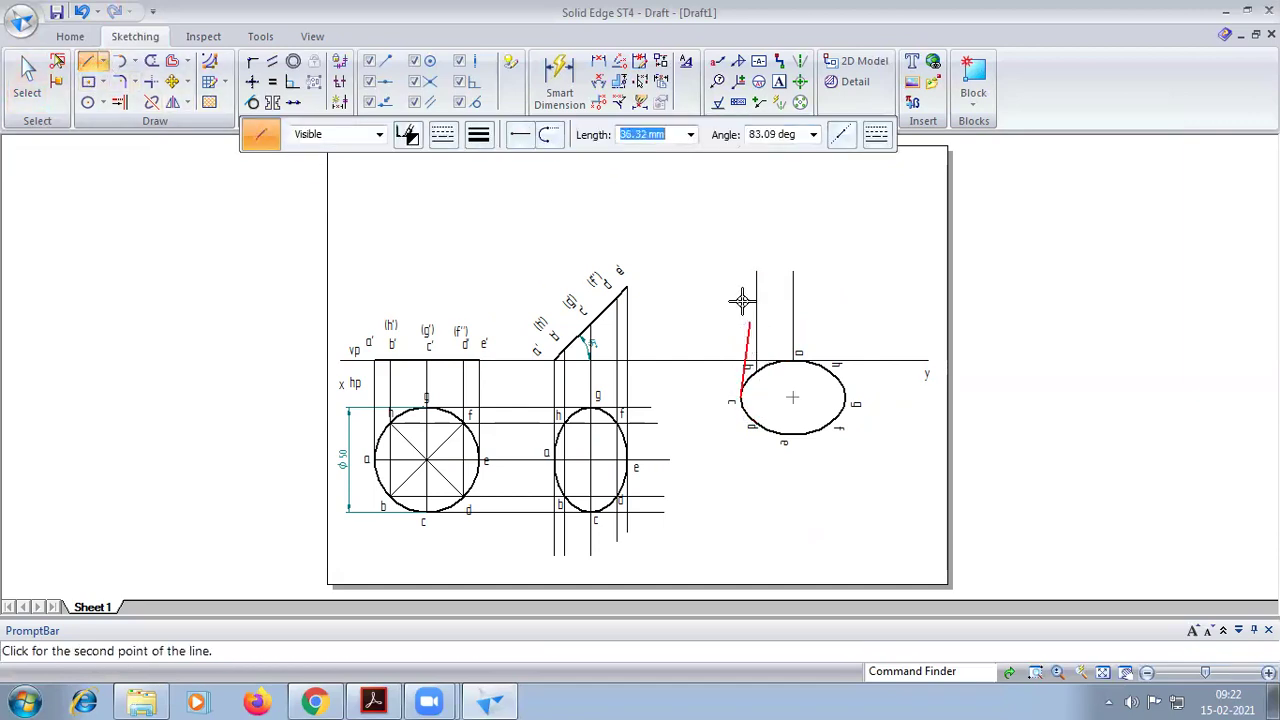
click(740, 243)
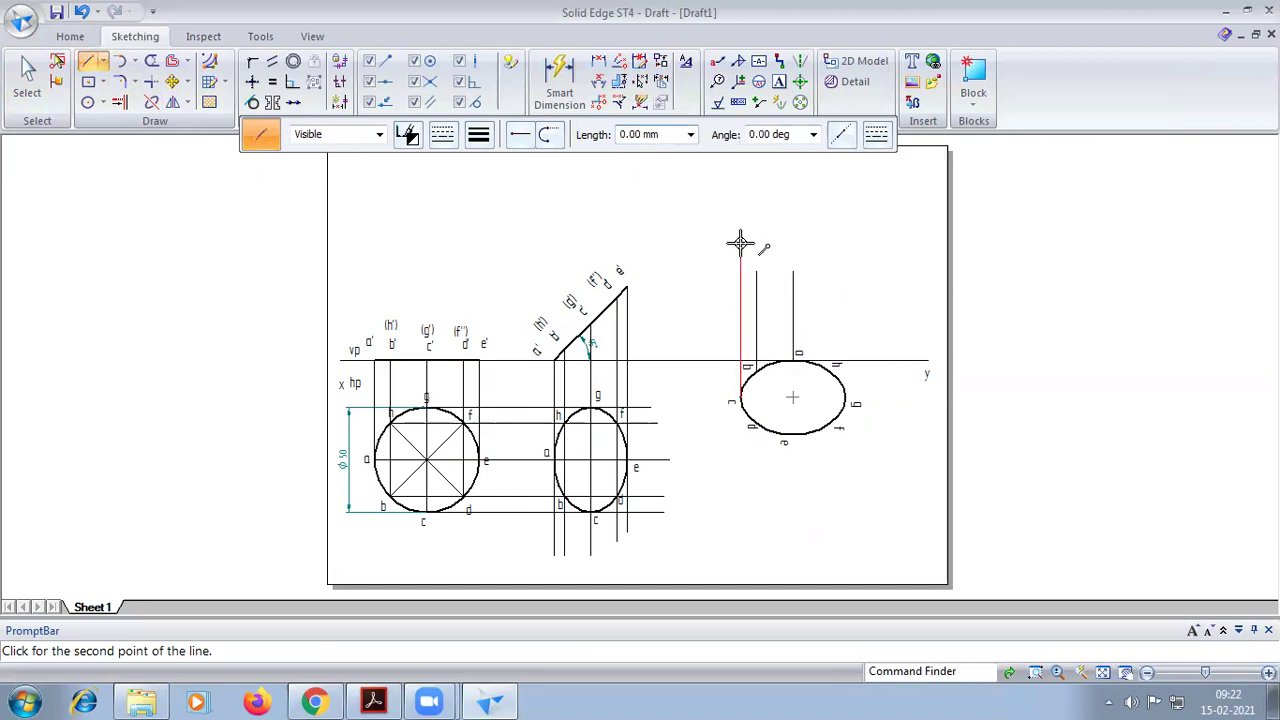
click(754, 424)
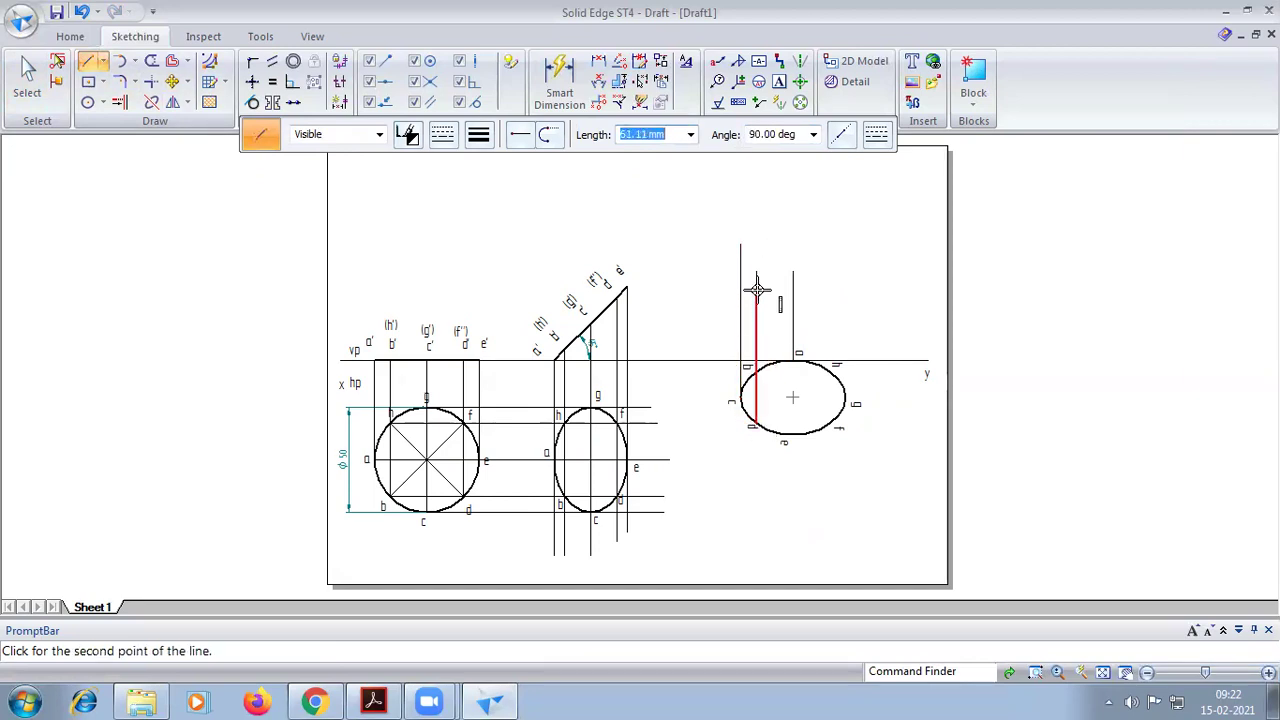
click(755, 238)
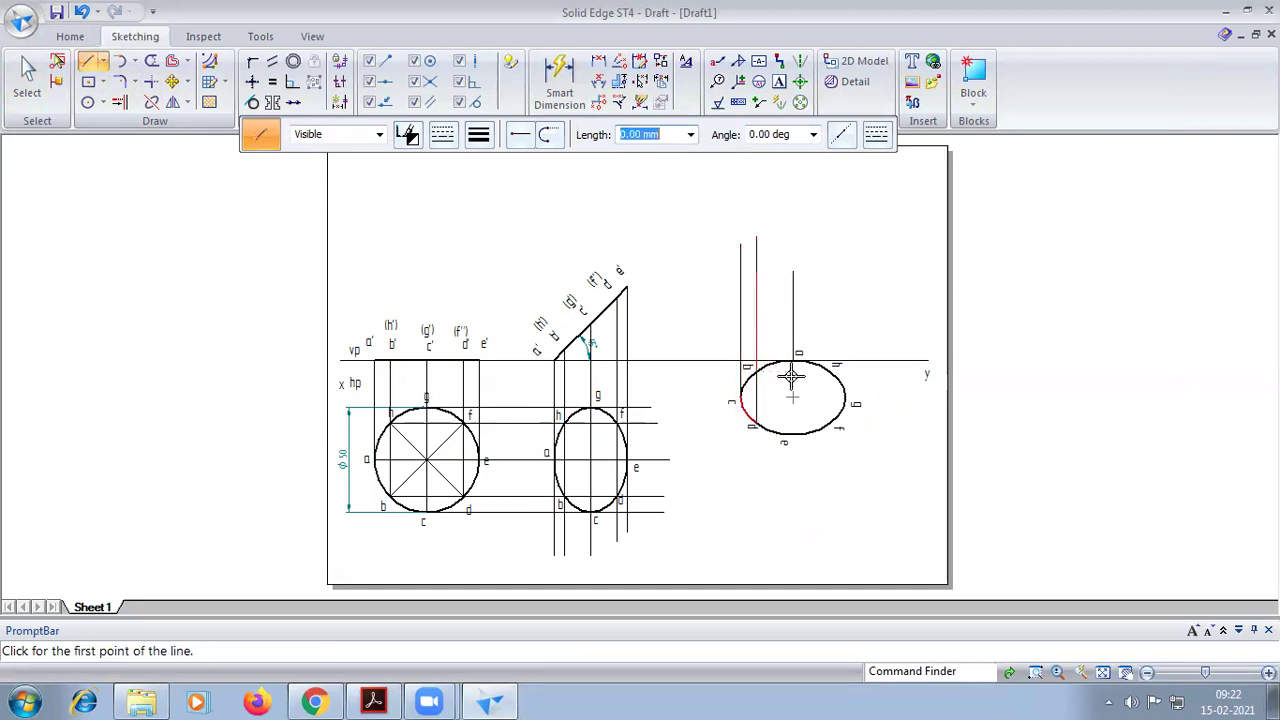
click(792, 434)
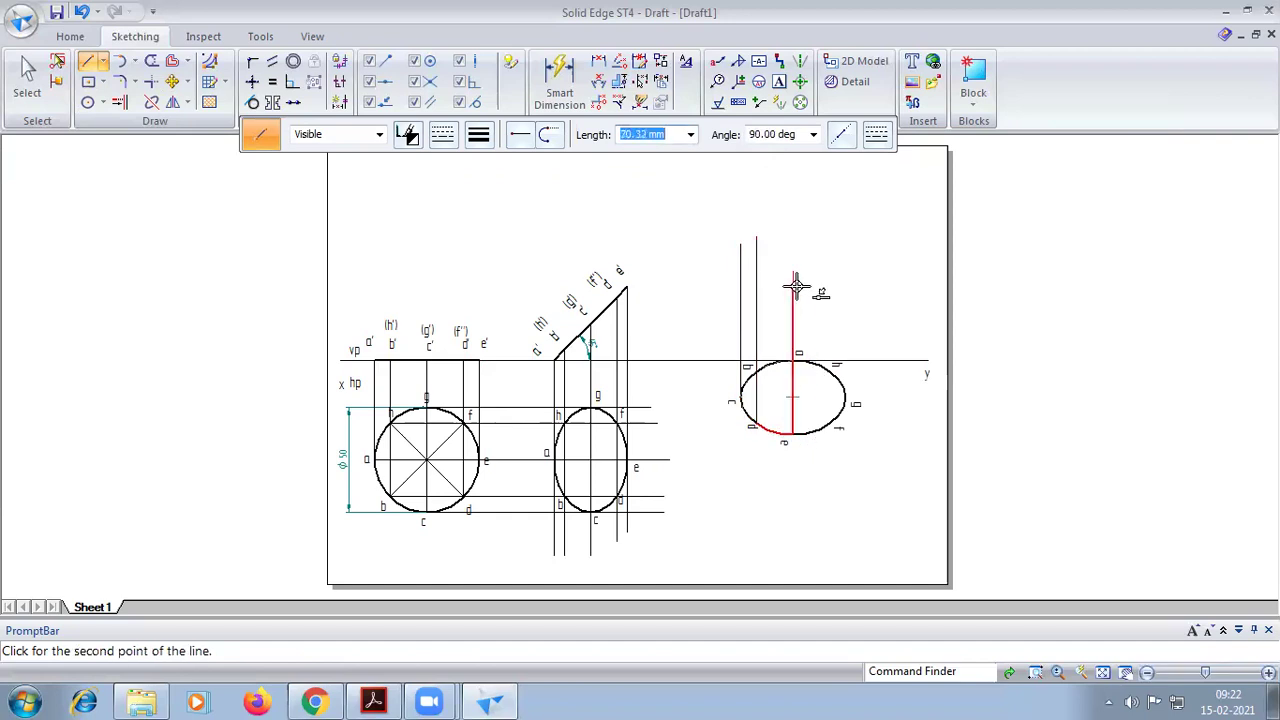
click(794, 226)
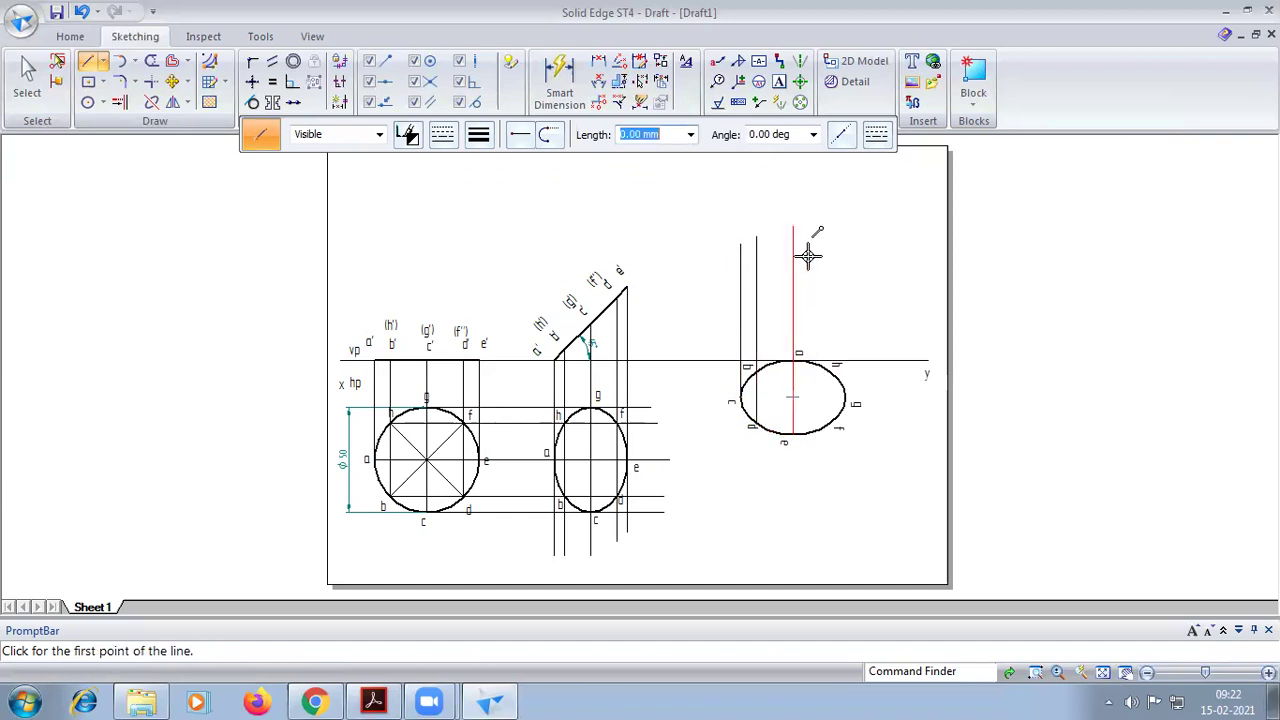
Draw vertical projectors from points f, g and h of the rotated ellipse up past the xy line
click(830, 427)
click(831, 222)
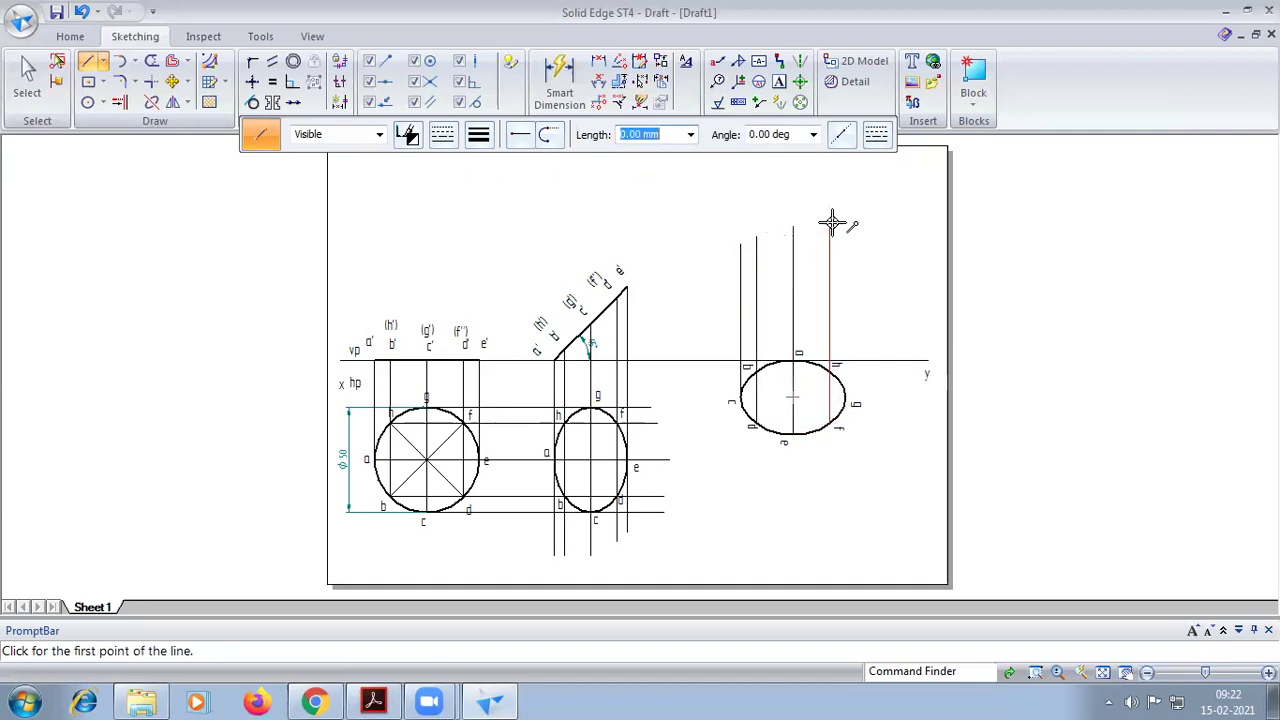
click(847, 393)
click(841, 219)
right_click(841, 219)
click(828, 374)
click(829, 200)
right_click(829, 200)
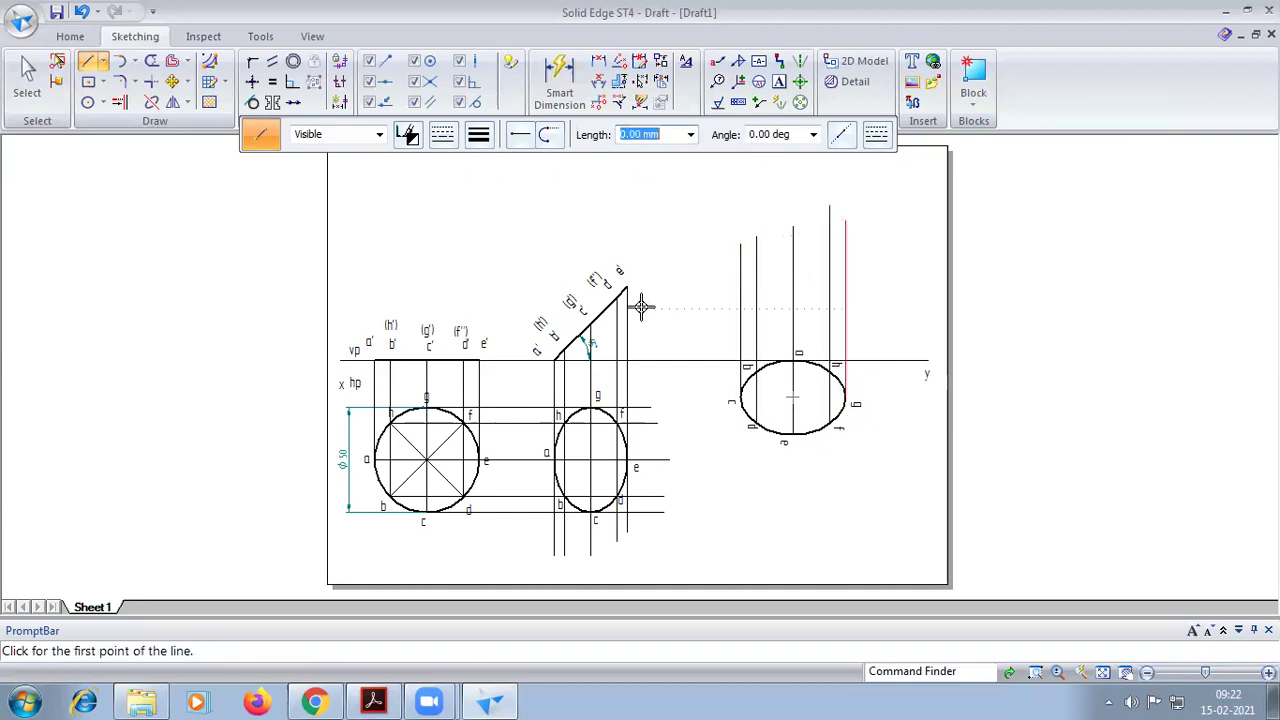
Draw horizontal projectors from e' and d' on the inclined front view across the new vertical projectors
click(627, 287)
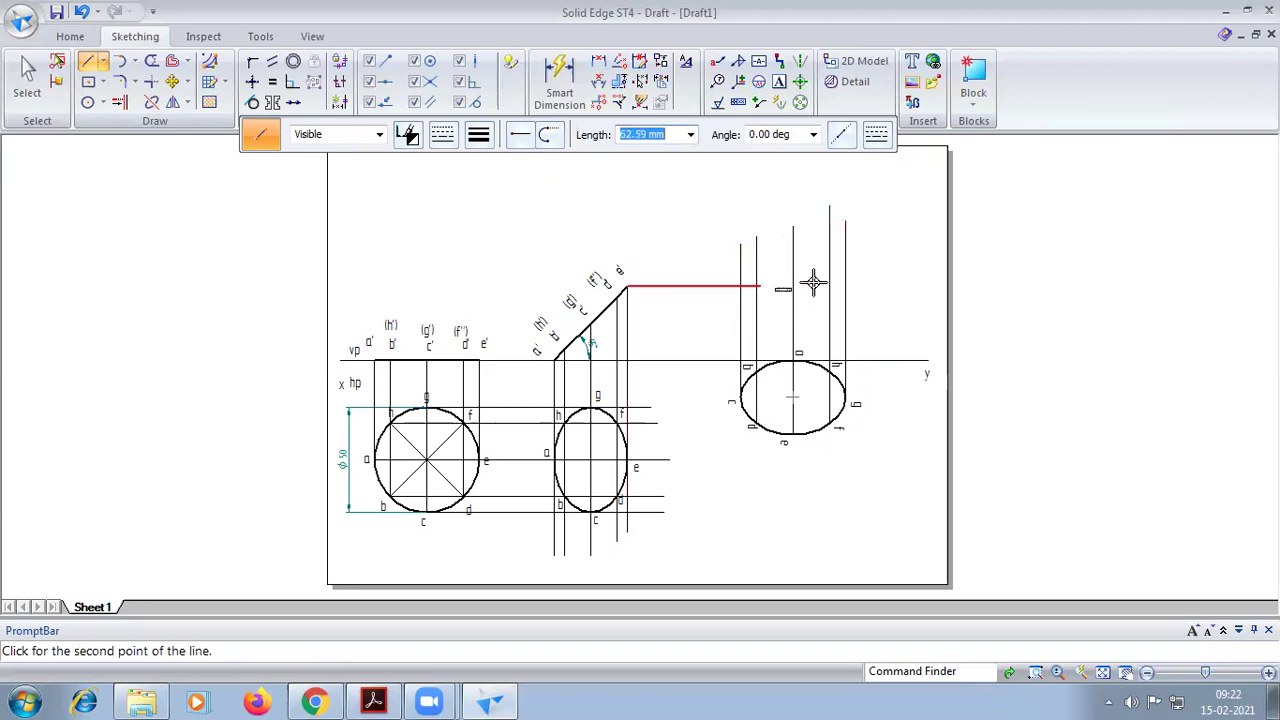
click(874, 287)
right_click(857, 282)
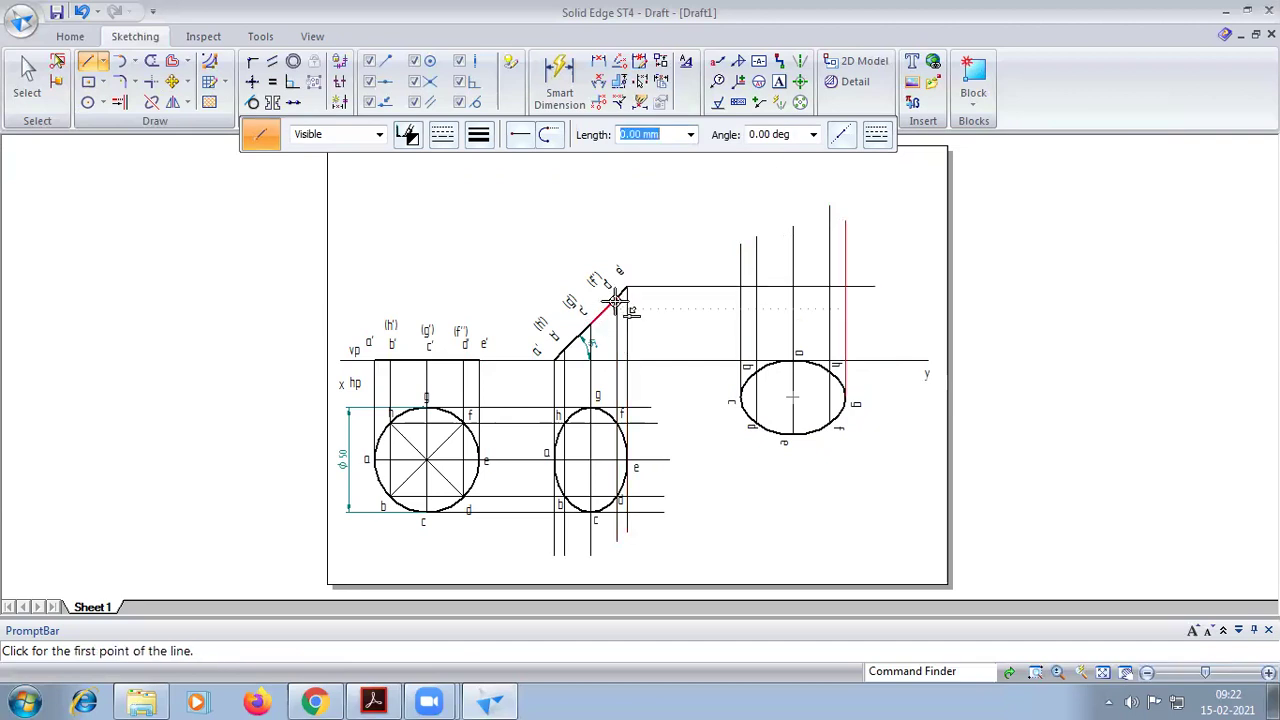
click(625, 294)
click(877, 294)
right_click(870, 296)
Draw horizontal projectors from c' and b' on the inclined front view across the vertical projectors
click(591, 324)
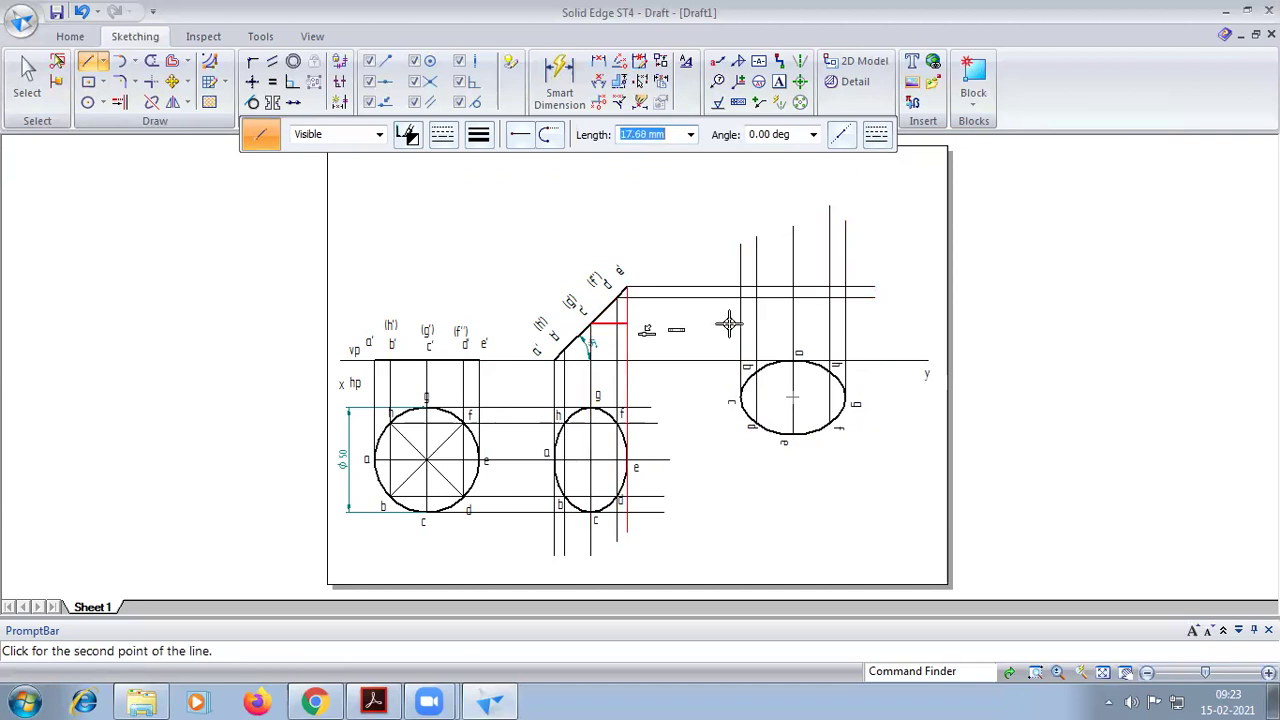
click(875, 324)
right_click(872, 326)
click(563, 350)
click(891, 351)
right_click(891, 332)
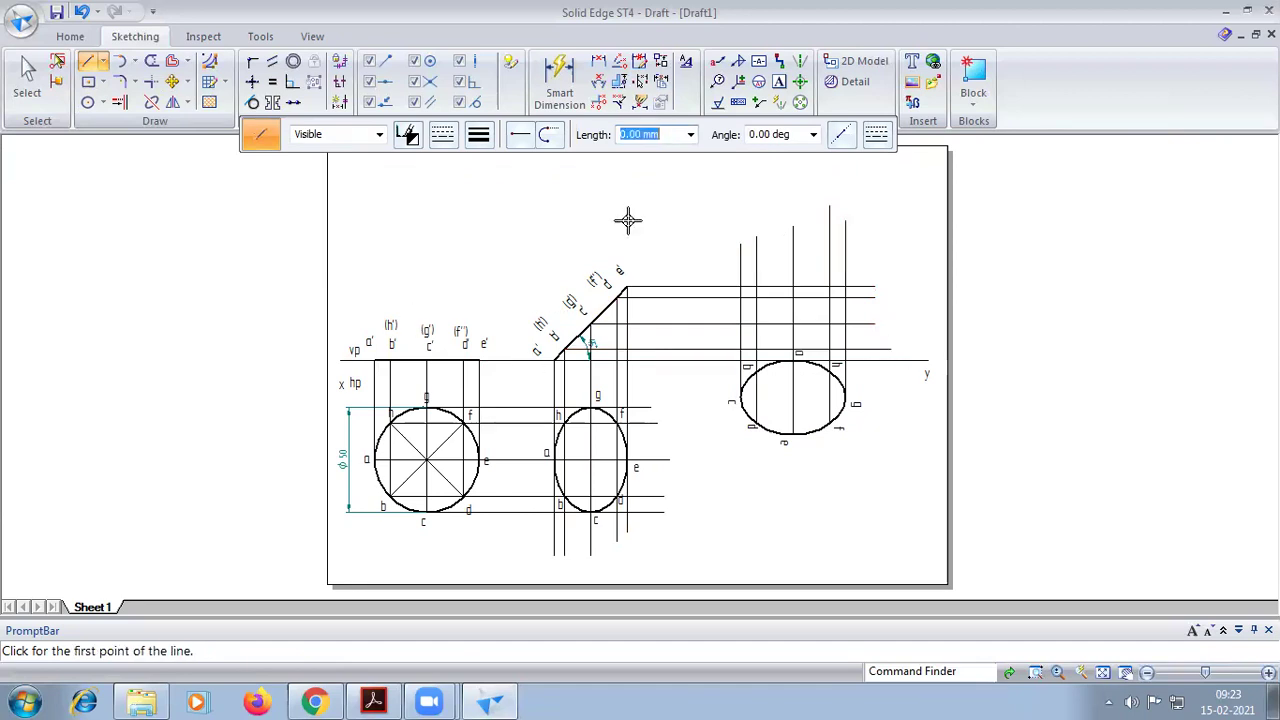
Label the final front view's projector intersections a', b', c' and d'
click(779, 81)
scroll(851, 414, up, 3)
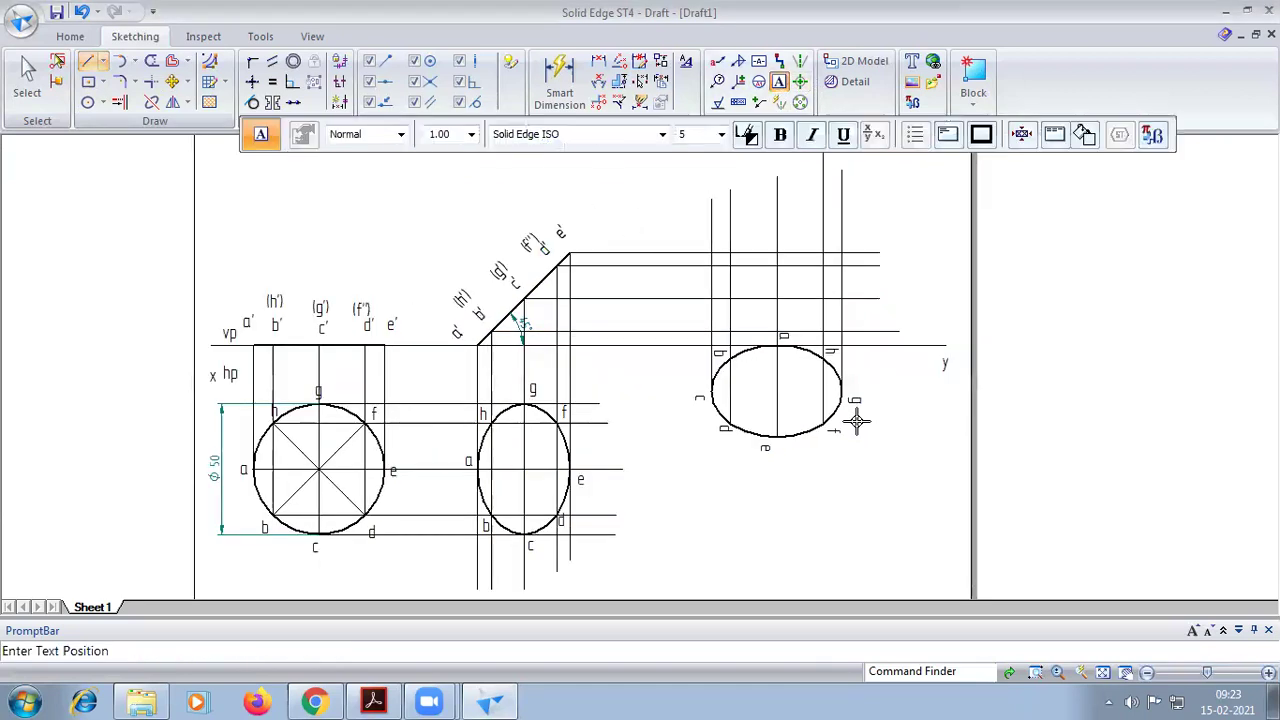
click(757, 295)
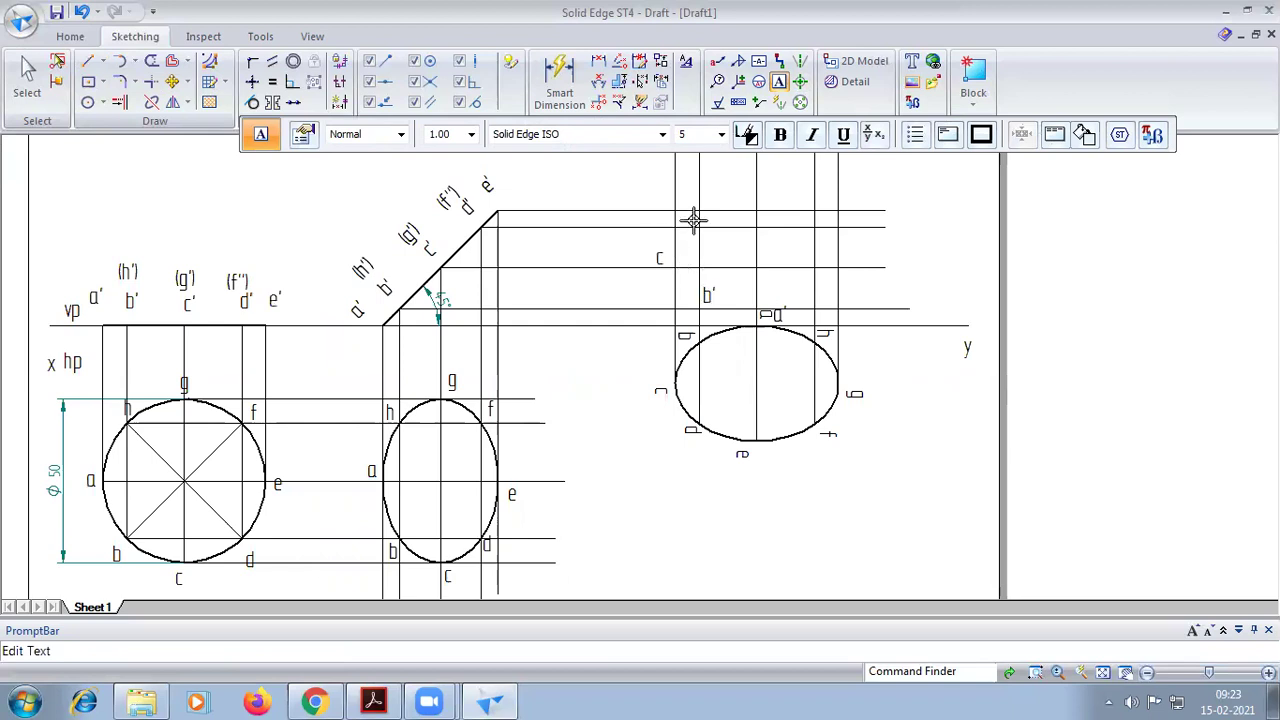
text(')
Label the remaining projector intersections of the final front view e', f', g' and h'
click(767, 201)
text(e)
click(822, 218)
text(f')
click(843, 248)
text(g')
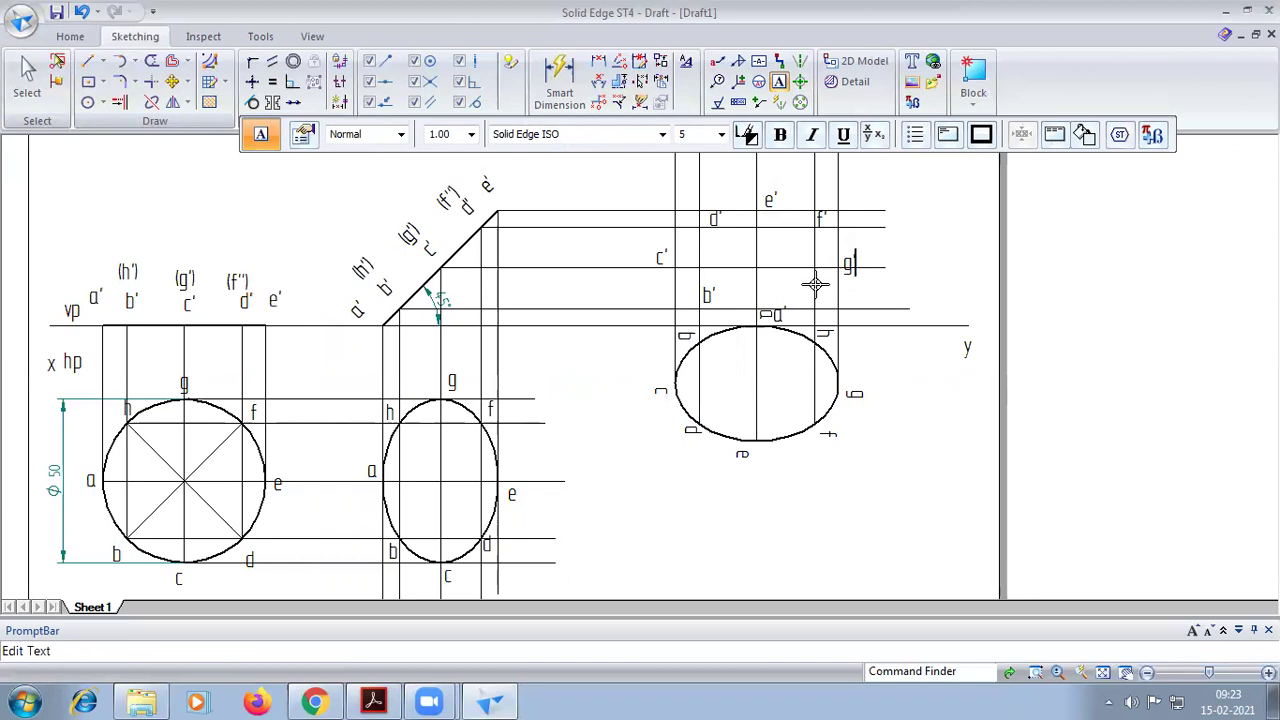
click(817, 290)
text(h')
Start a 0.50 mm wide curve at a' on the xy line and pass it through the b' intersection
click(100, 62)
click(112, 101)
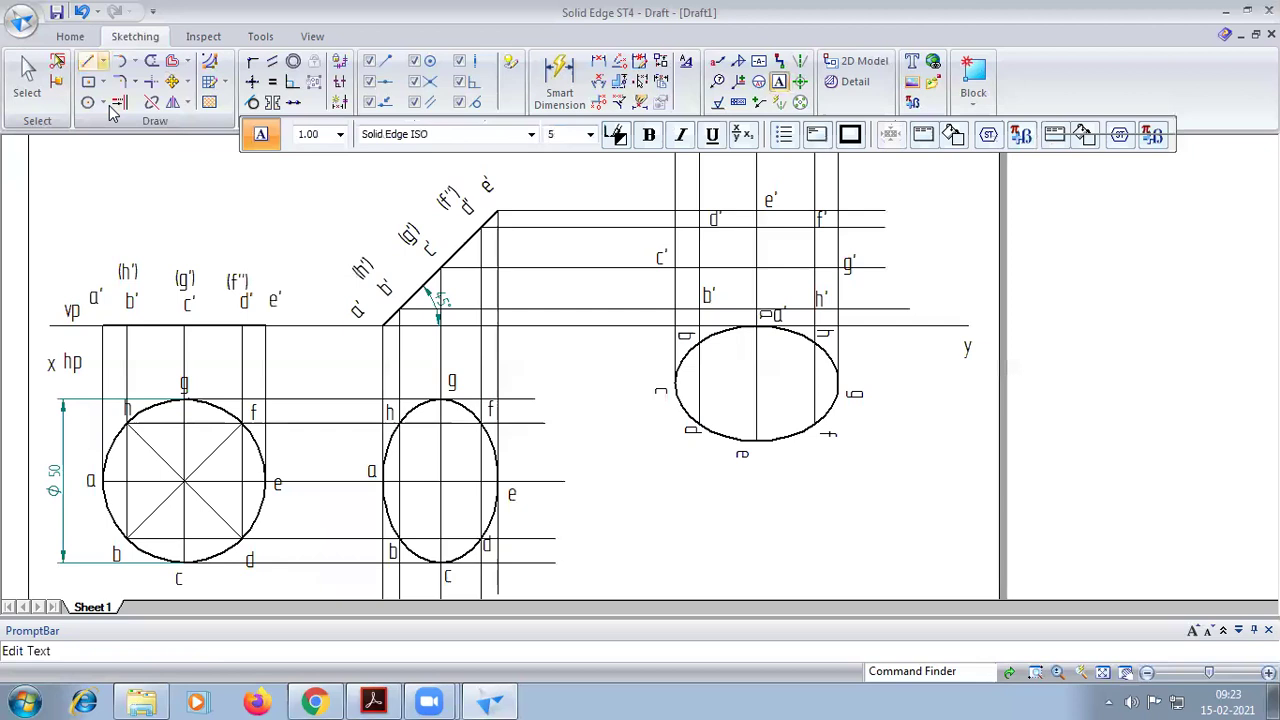
click(478, 136)
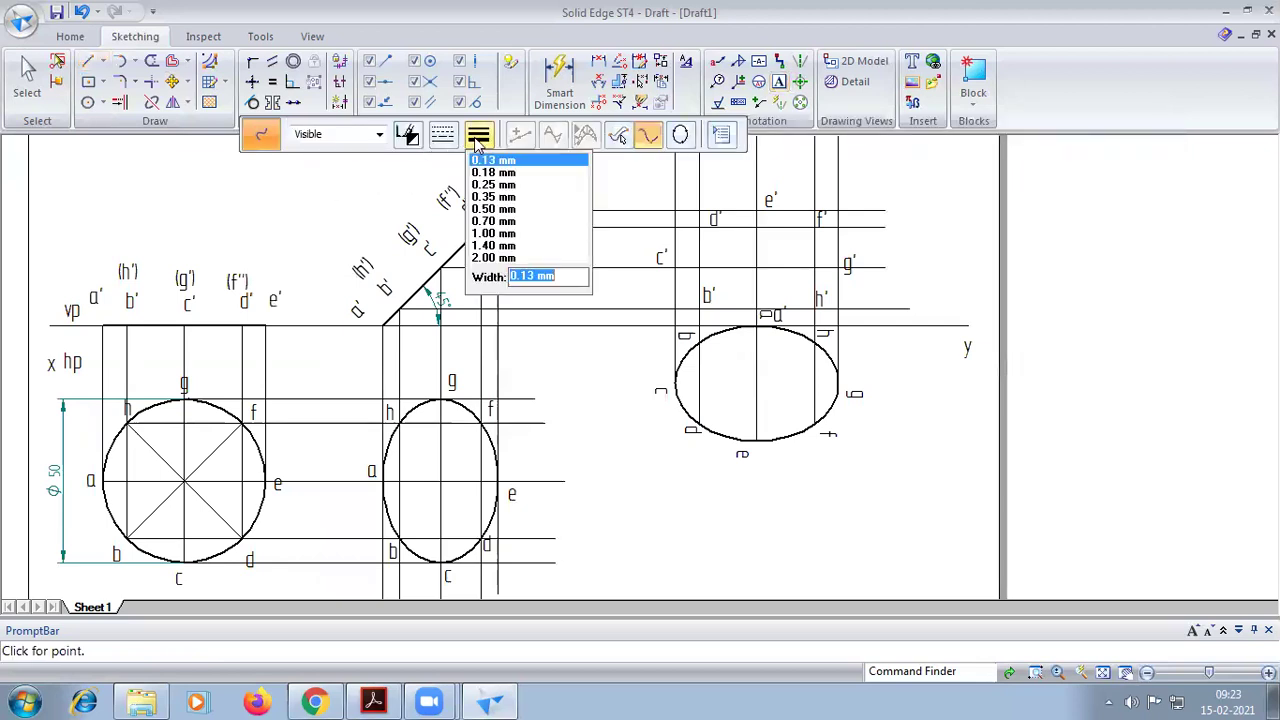
click(483, 209)
scroll(733, 330, up, 4)
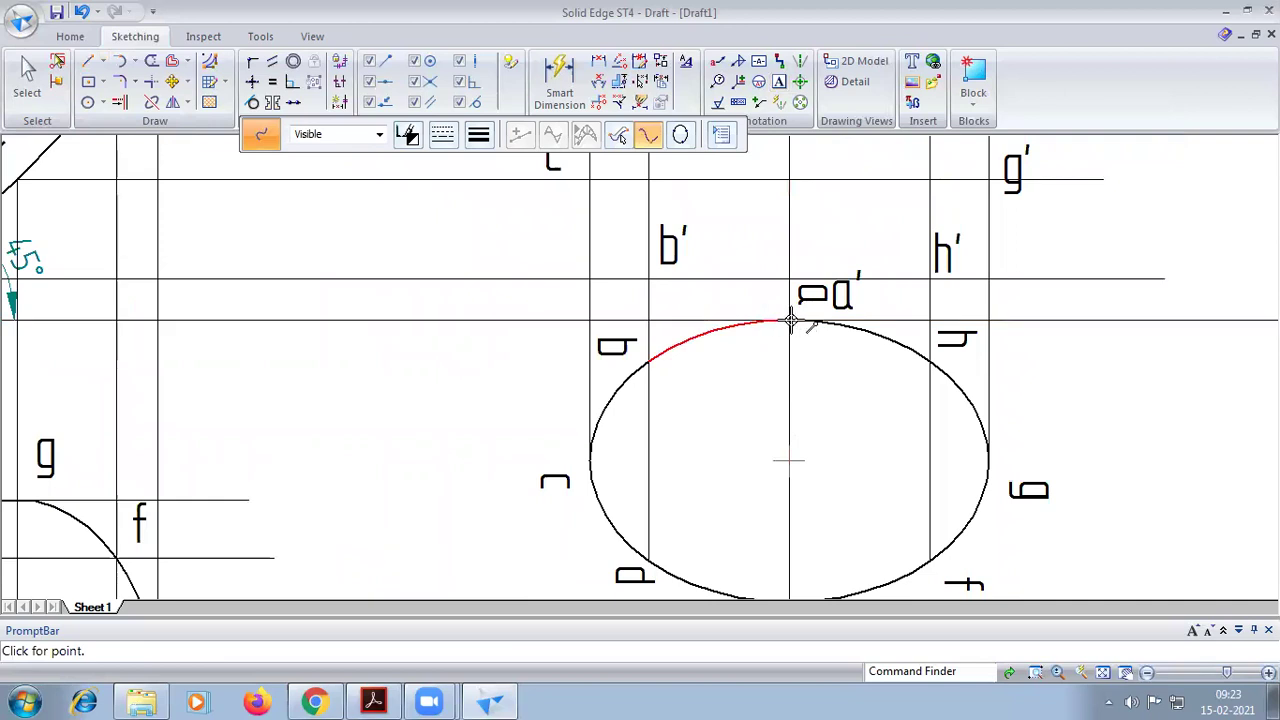
click(790, 320)
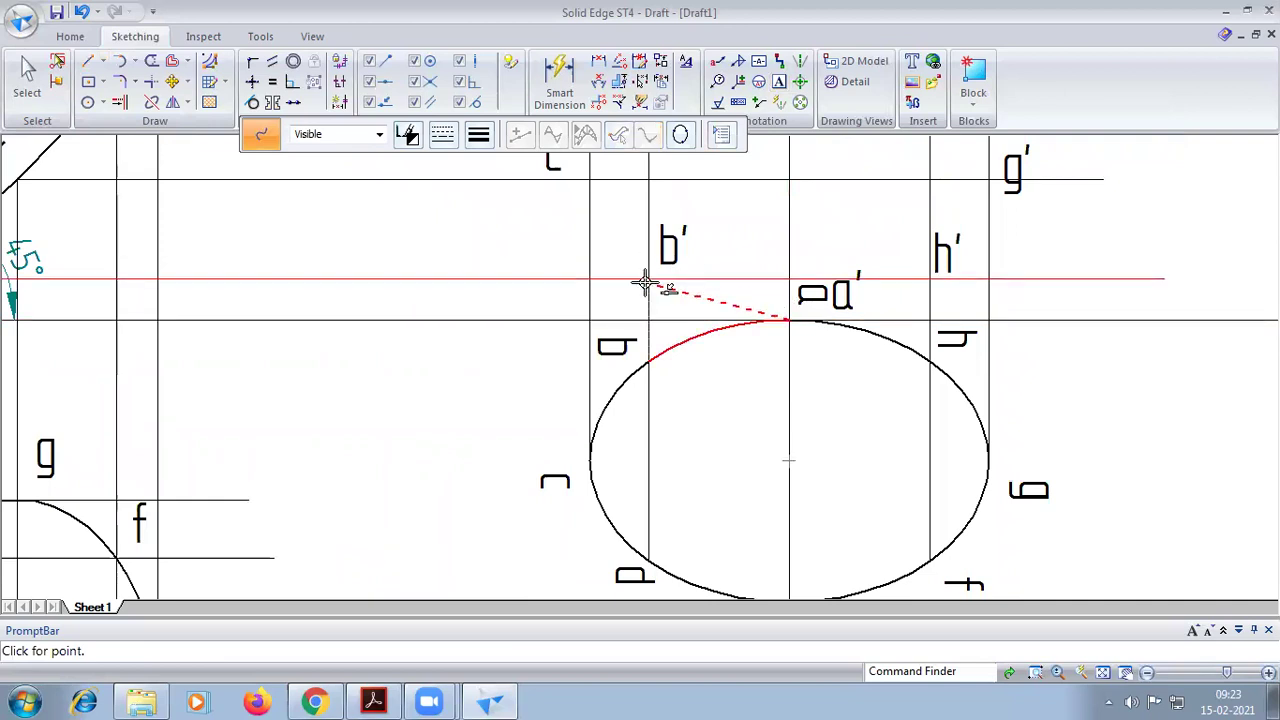
scroll(648, 281, up, 5)
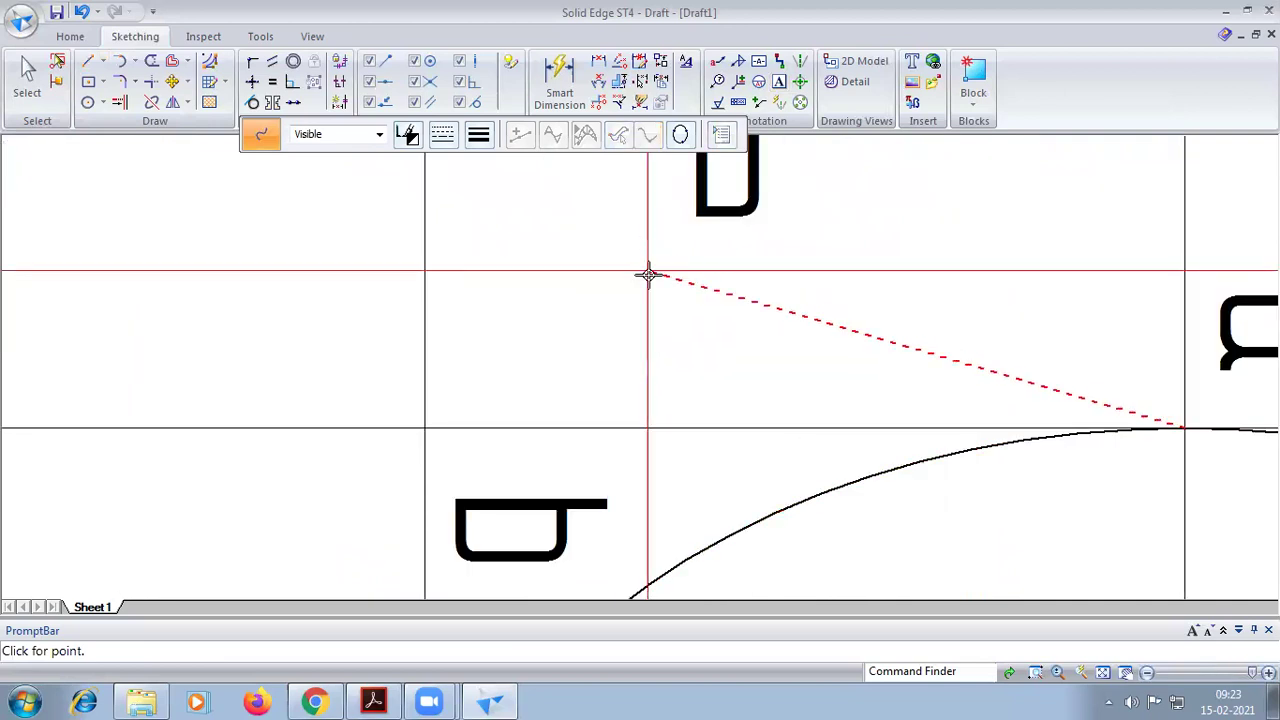
click(648, 268)
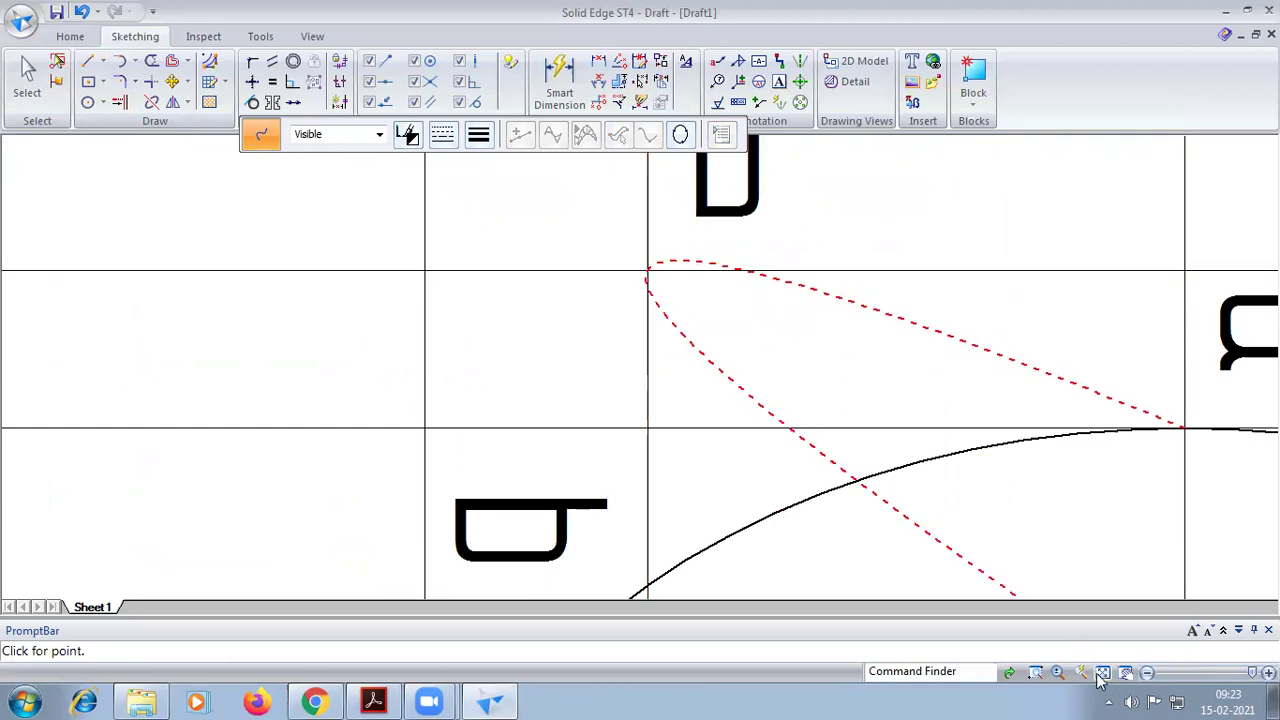
Continue the final front view's curve through the c' projector intersection
scroll(591, 280, up, 5)
scroll(580, 260, down, 10)
scroll(555, 240, down, 5)
scroll(551, 200, up, 9)
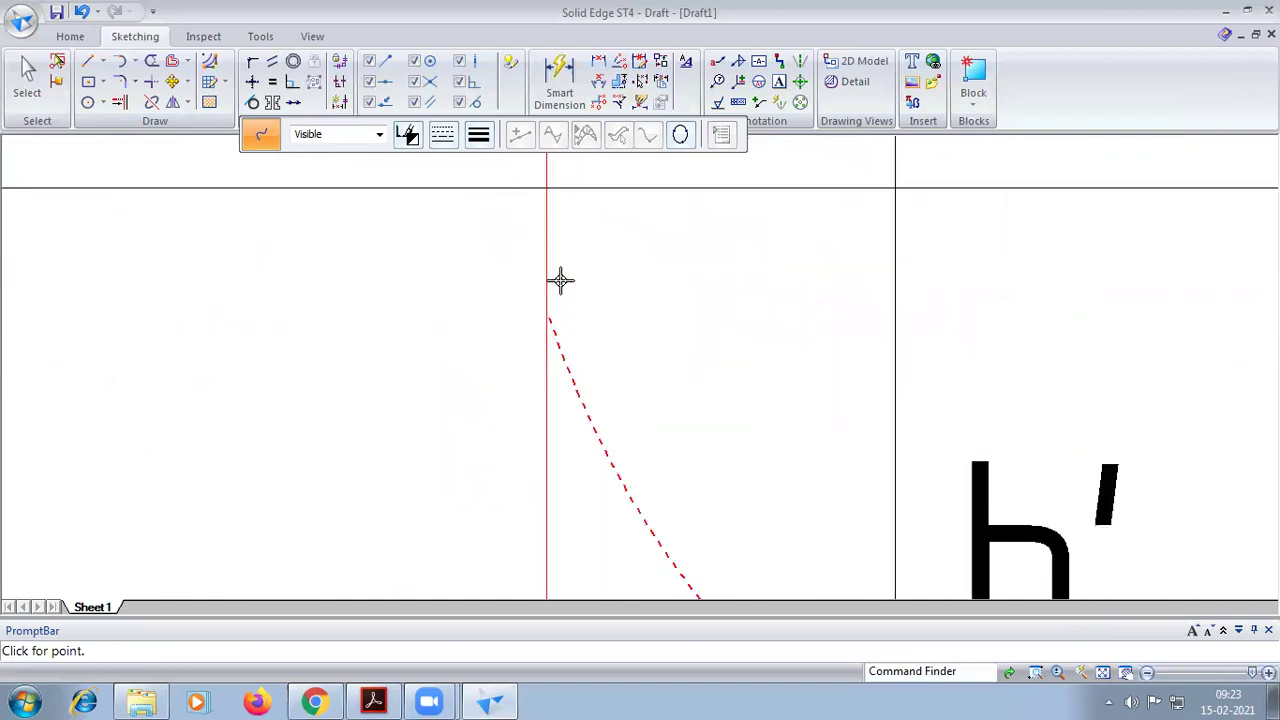
scroll(560, 215, down, 2)
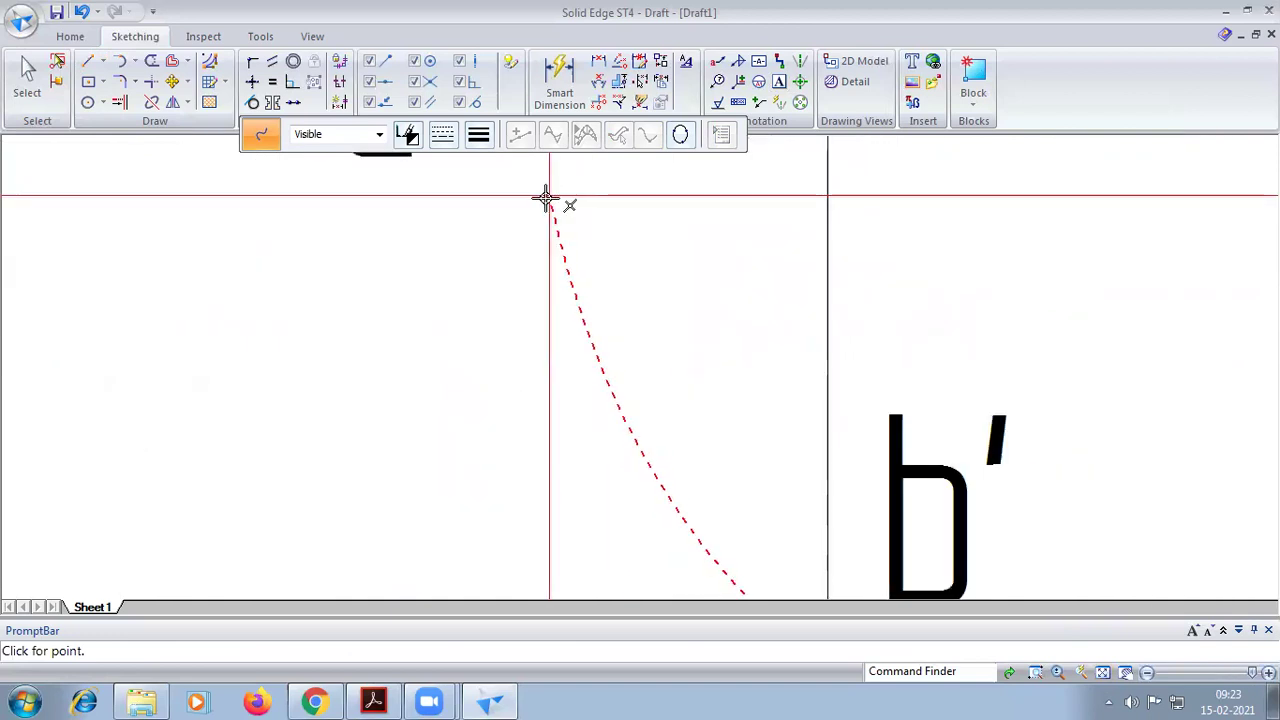
click(547, 198)
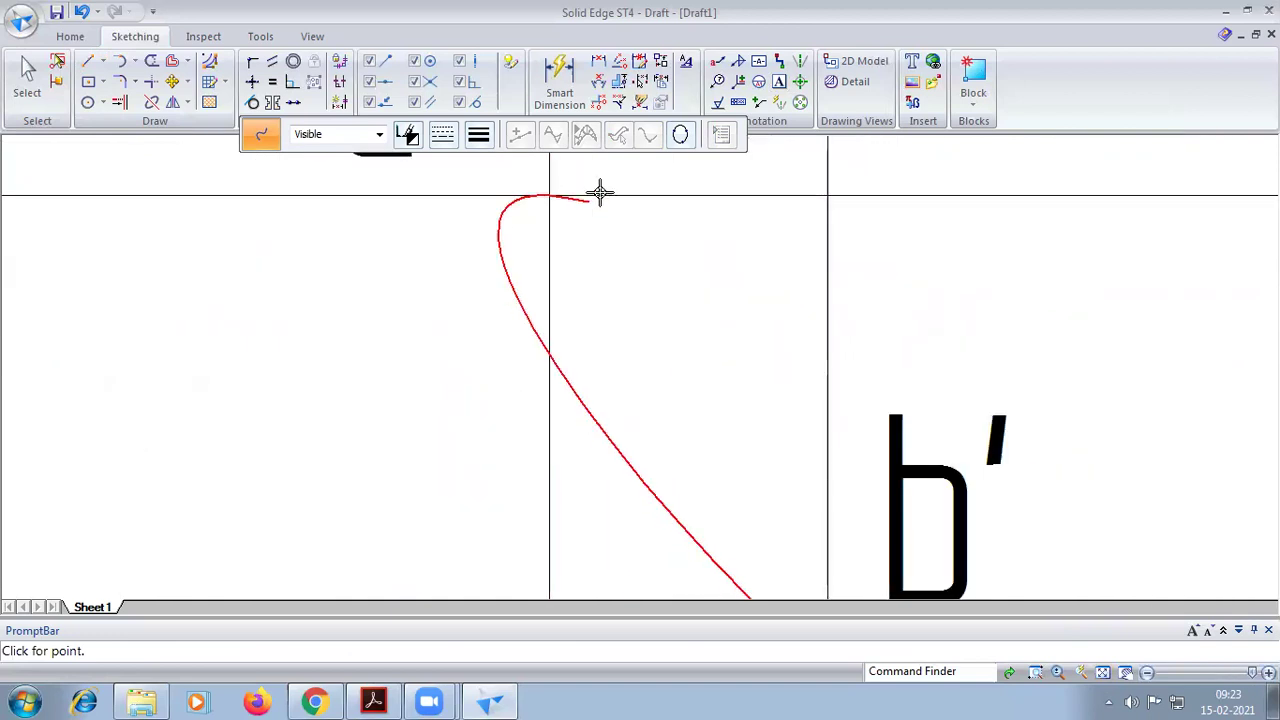
Extend the curve through the d' and e' projector intersections of the final front view
scroll(600, 193, down, 6)
scroll(575, 222, up, 6)
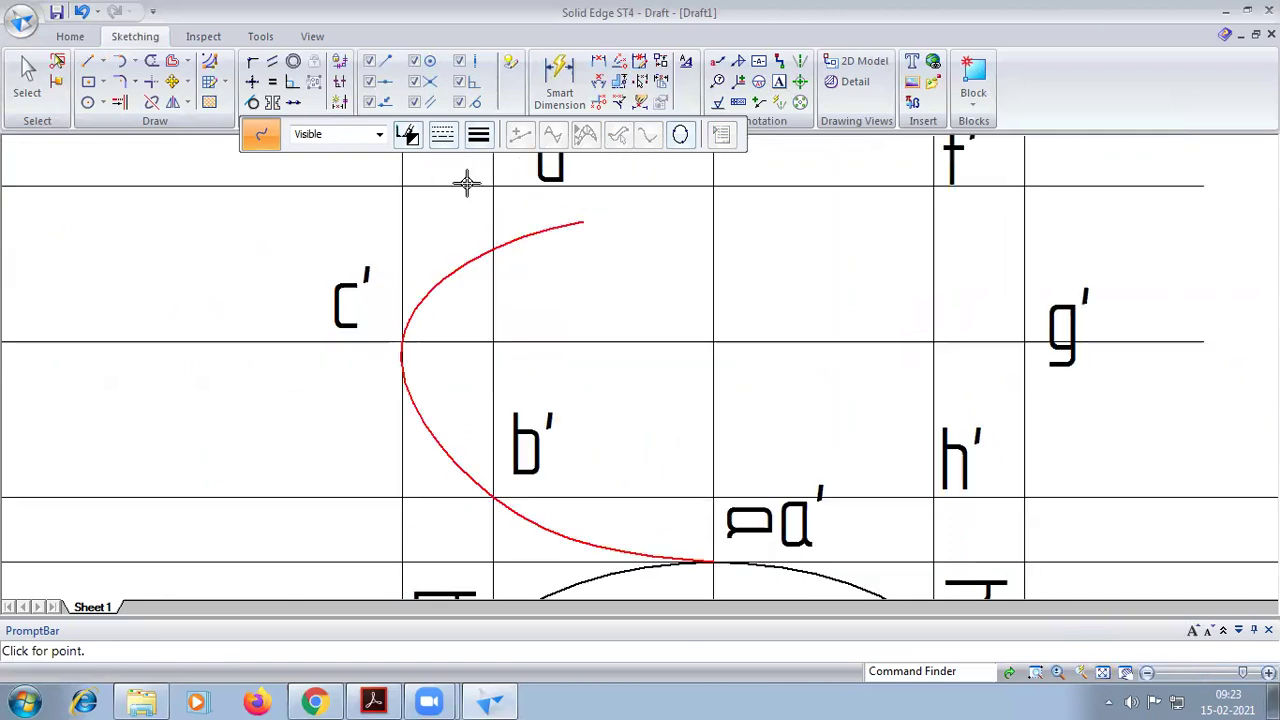
scroll(466, 182, up, 2)
double_click(467, 171)
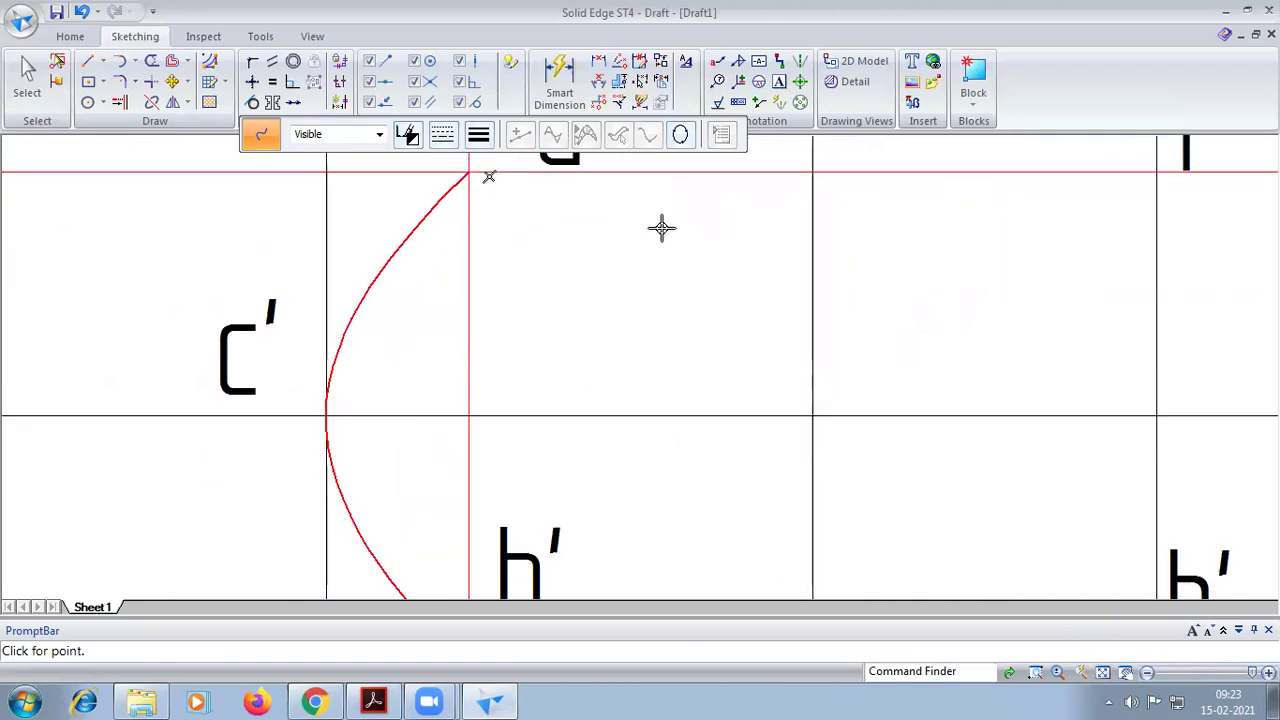
scroll(661, 228, down, 5)
scroll(675, 205, up, 3)
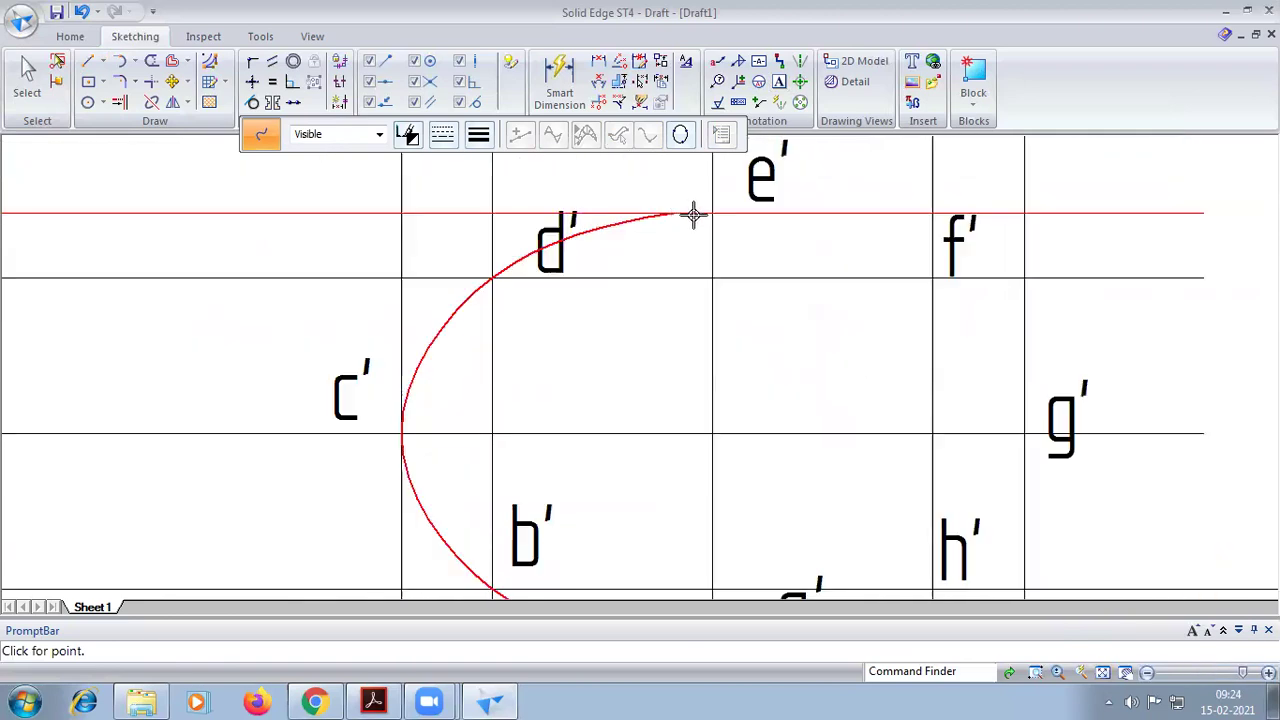
scroll(754, 231, up, 3)
click(761, 212)
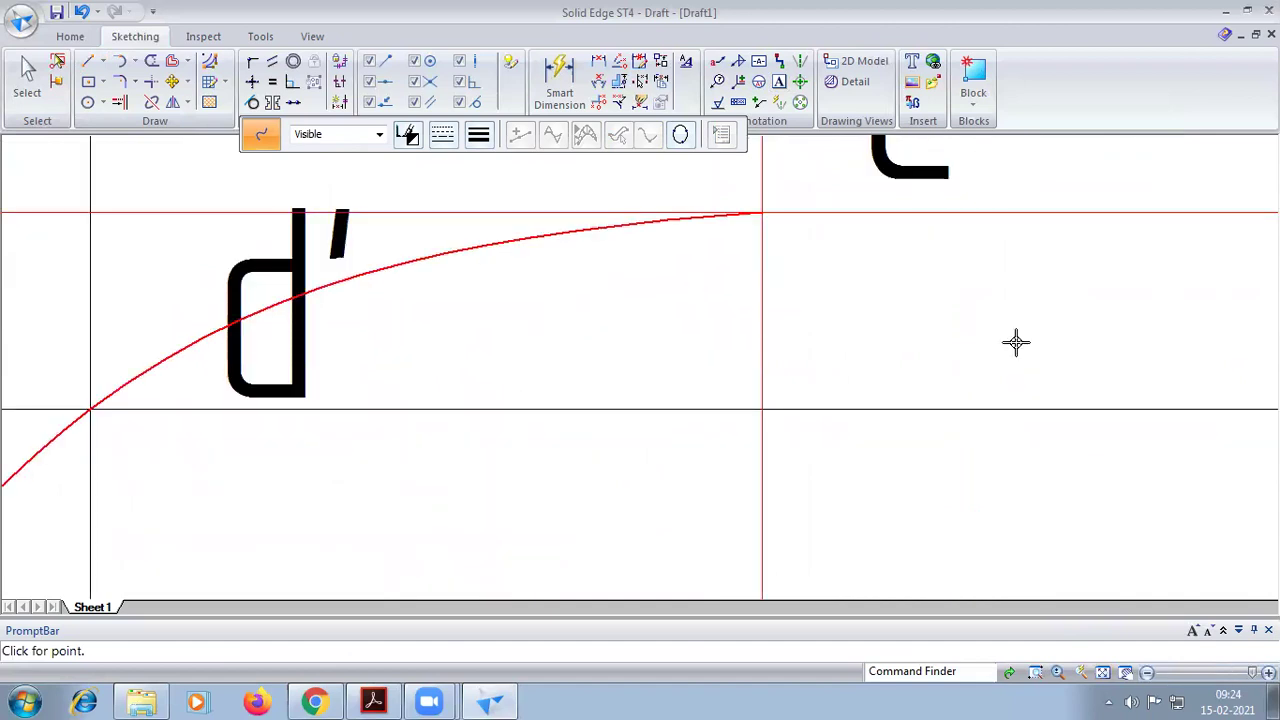
Extend the curve through the f' and g' projector intersections
scroll(1015, 343, up, 4)
scroll(1098, 348, down, 4)
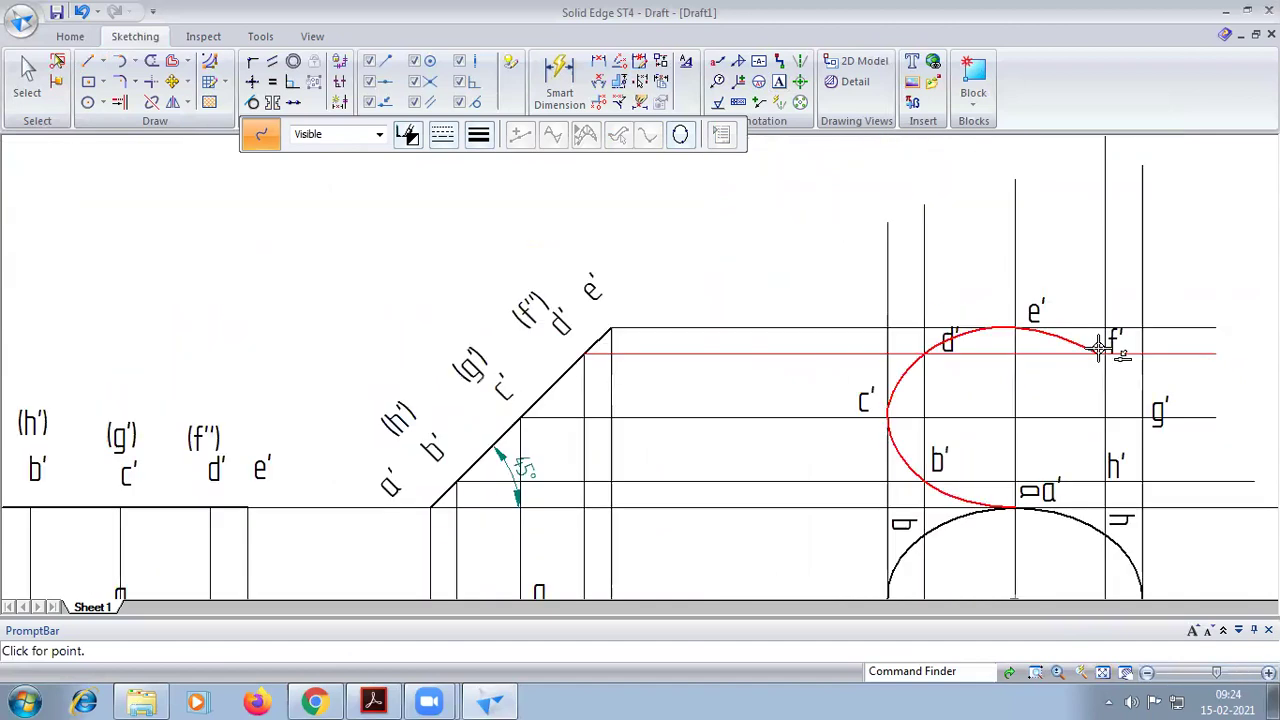
scroll(1098, 348, up, 3)
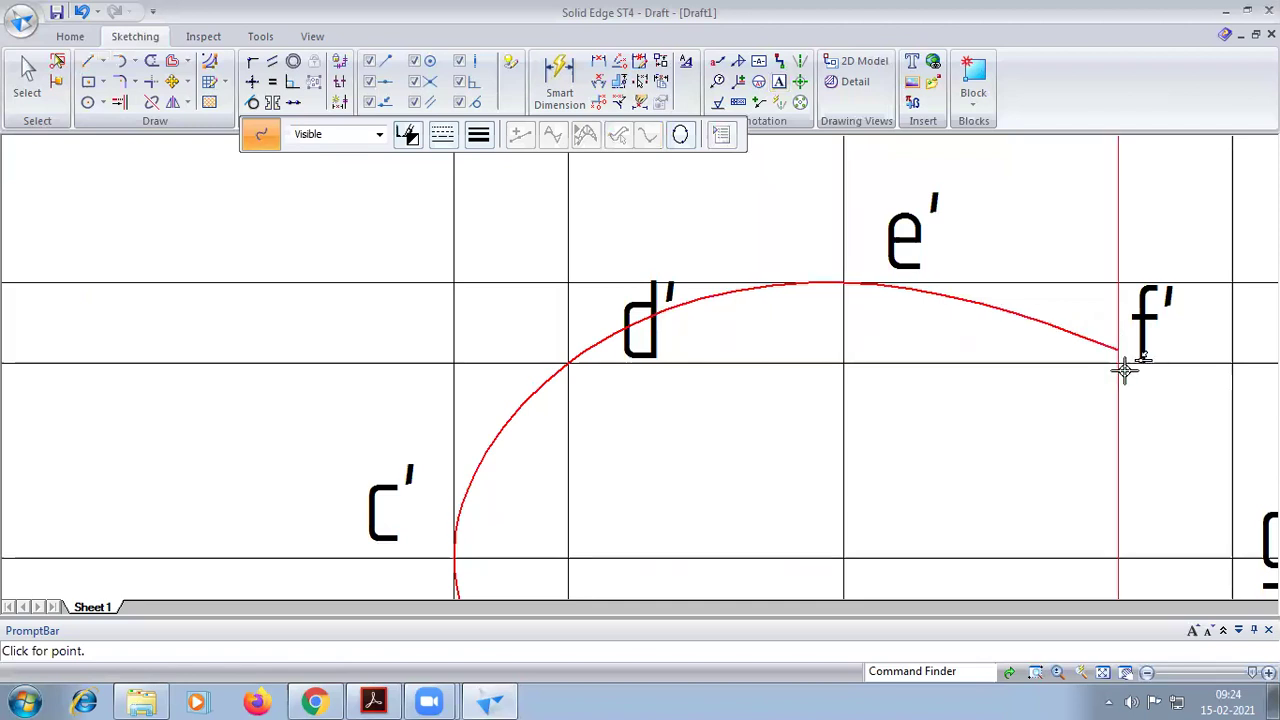
click(1122, 366)
scroll(1205, 555, up, 3)
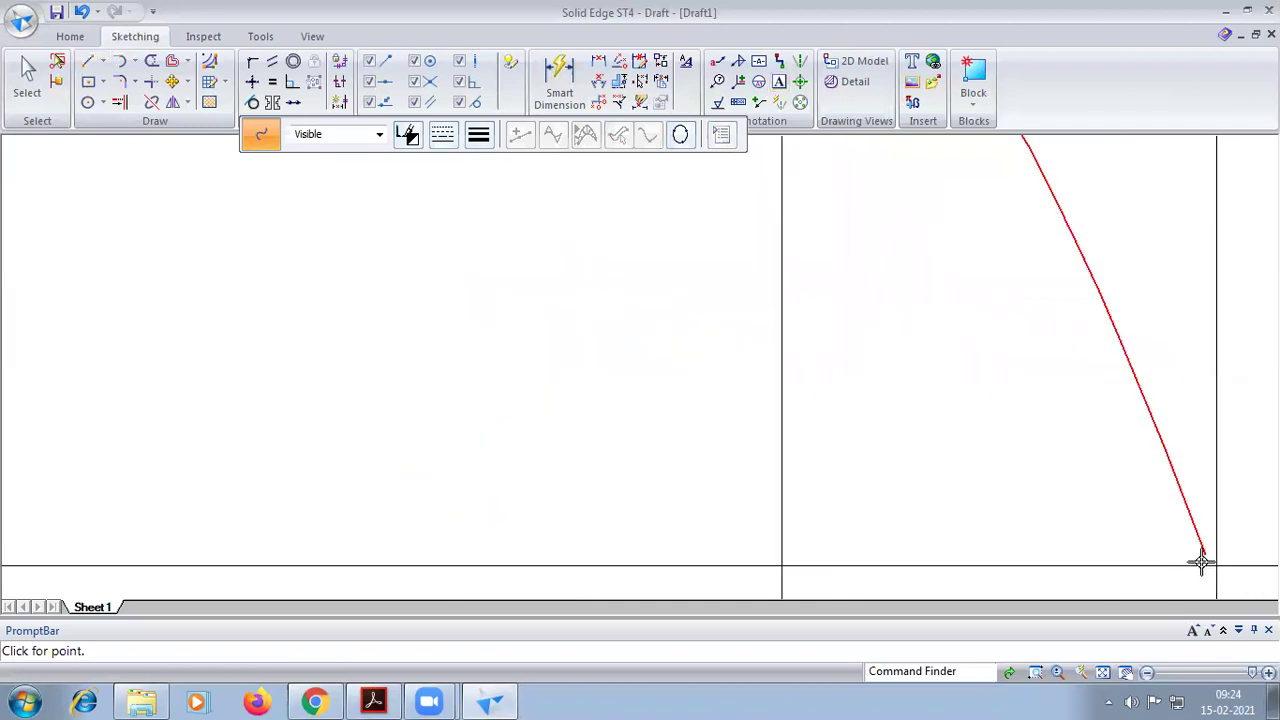
scroll(1201, 562, down, 3)
scroll(1195, 555, down, 2)
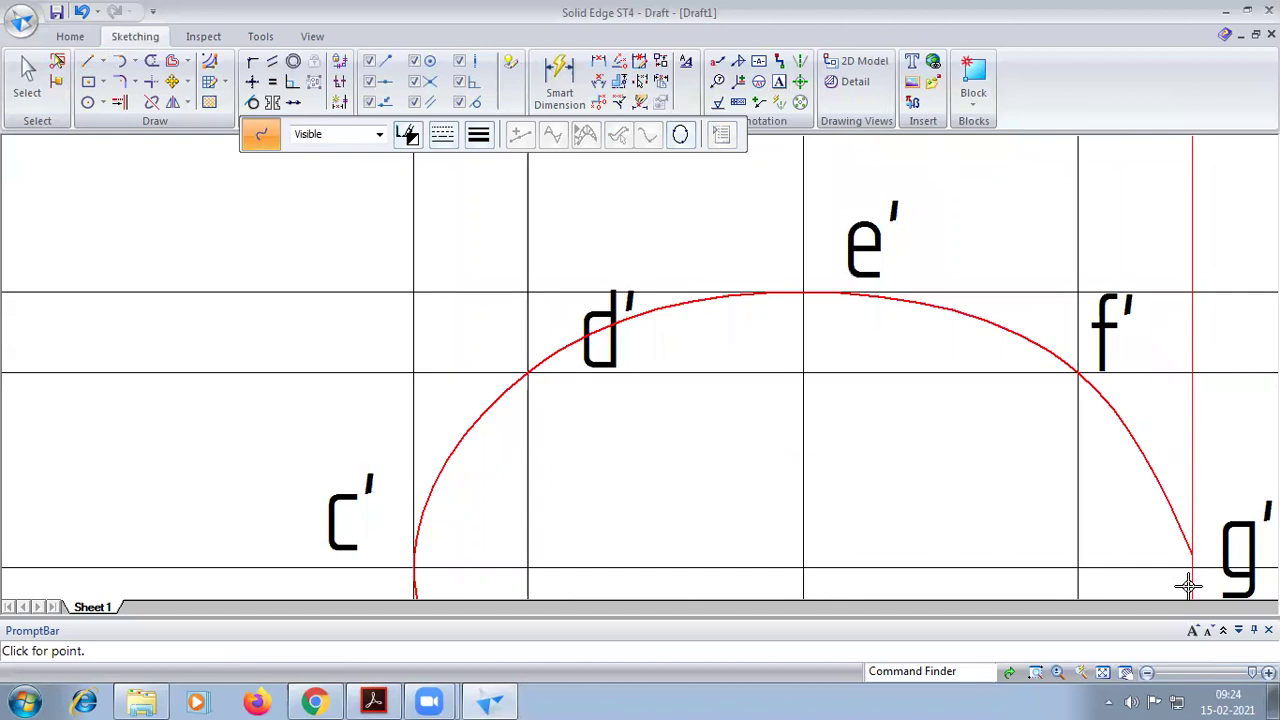
scroll(1191, 580, up, 4)
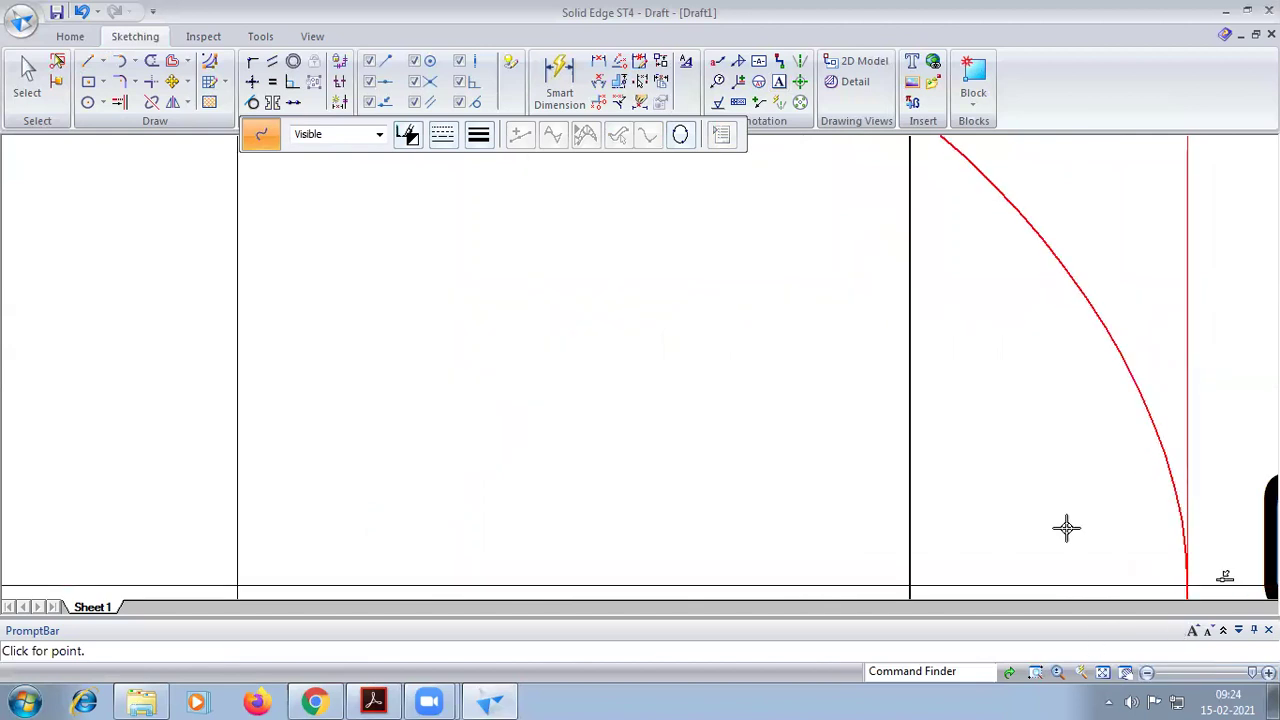
Pass the curve through the h' intersection and close it at a' on the xy line
scroll(1066, 528, up, 1)
scroll(1071, 558, down, 4)
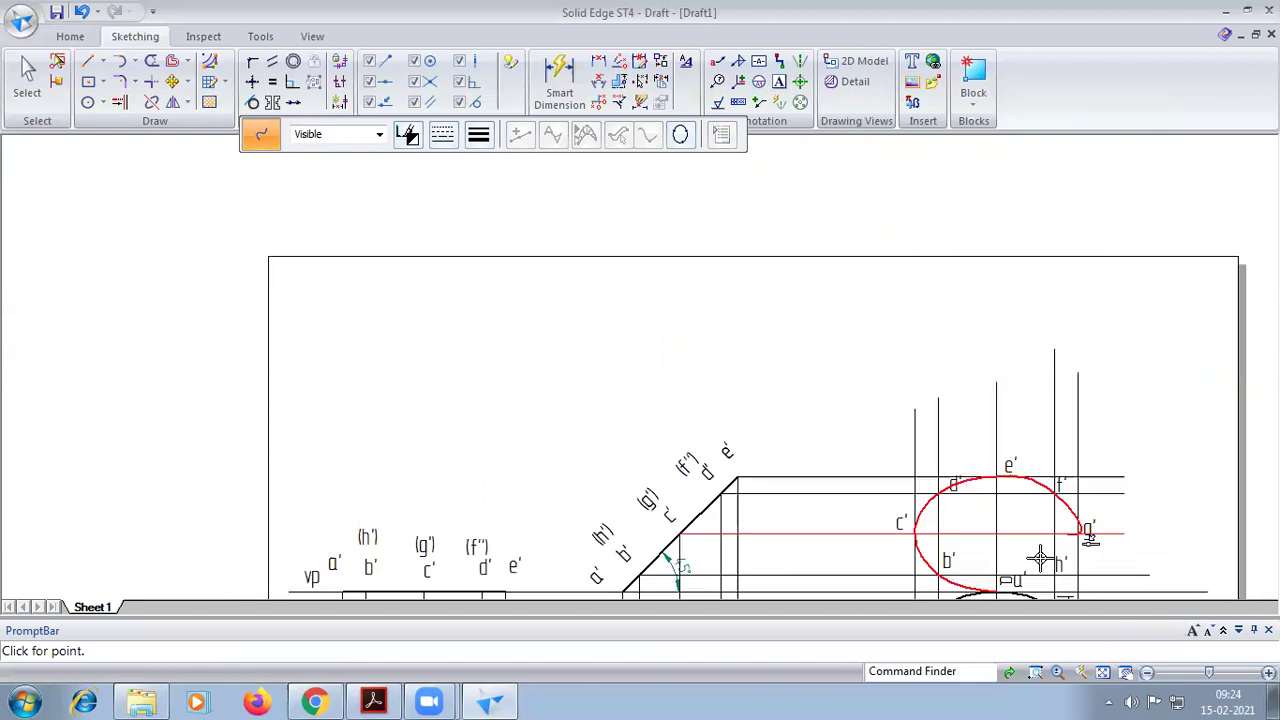
scroll(1045, 555, up, 5)
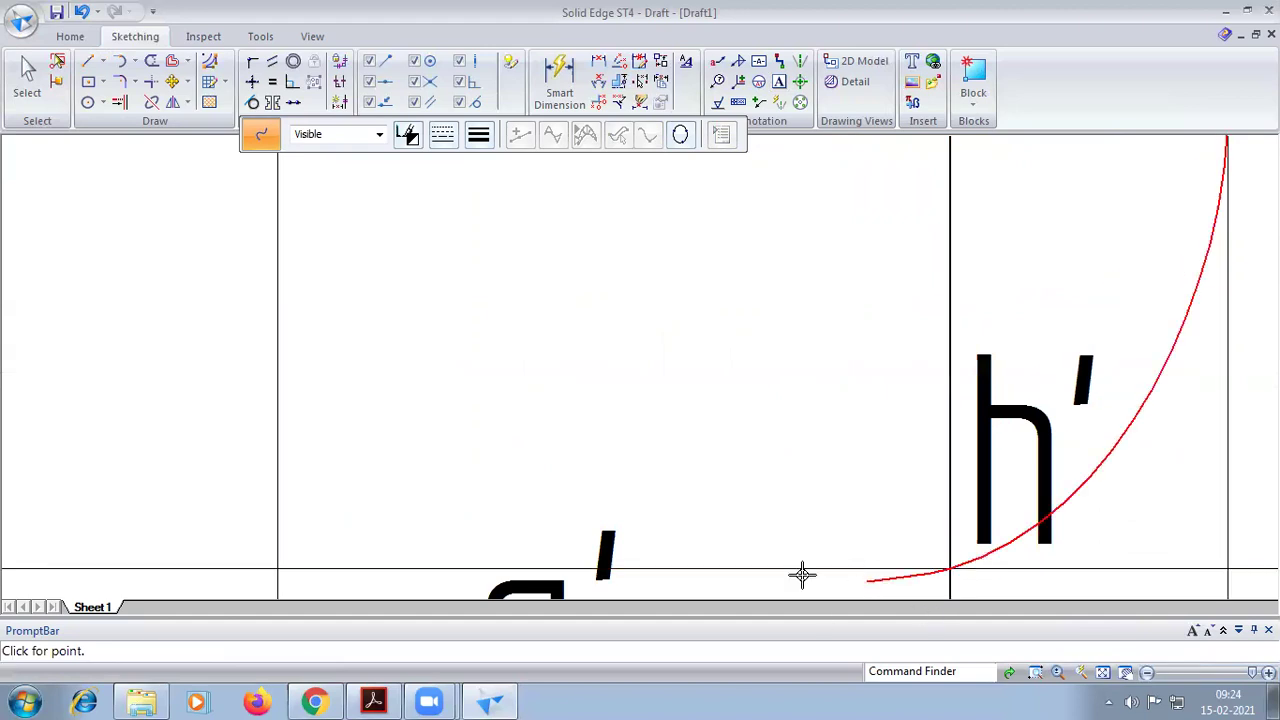
scroll(802, 574, down, 3)
scroll(790, 583, down, 3)
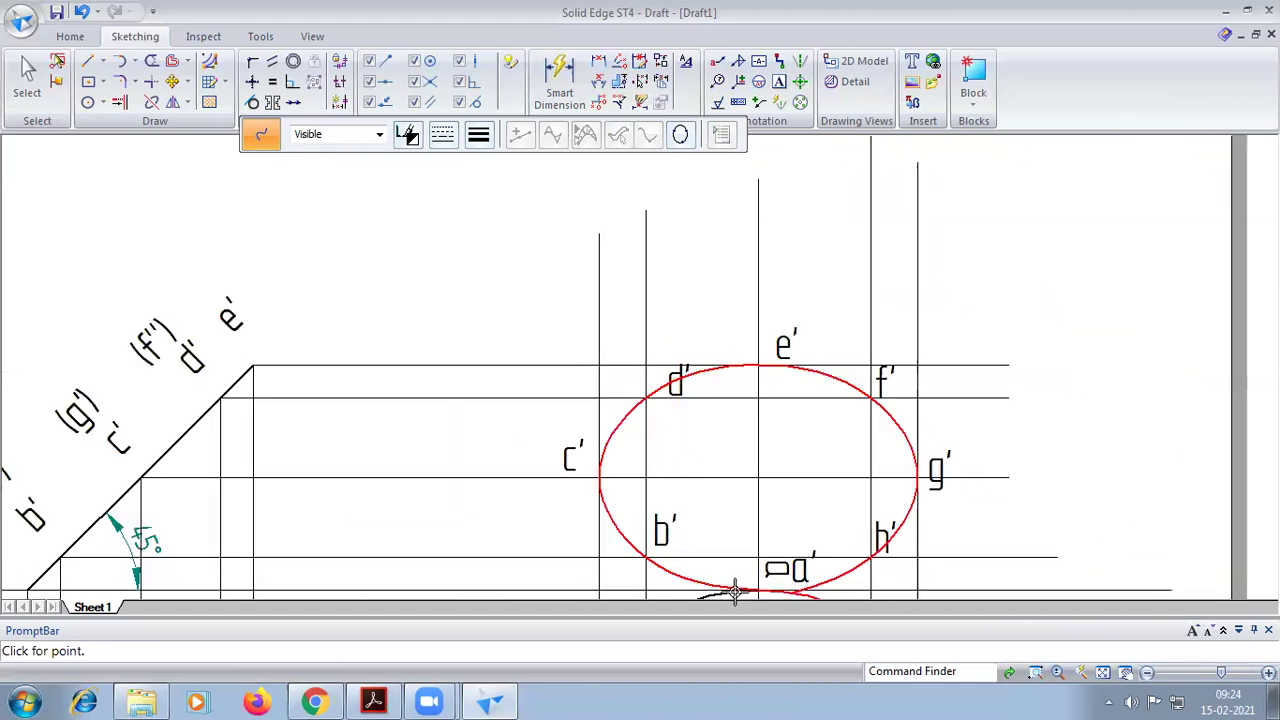
scroll(734, 593, up, 1)
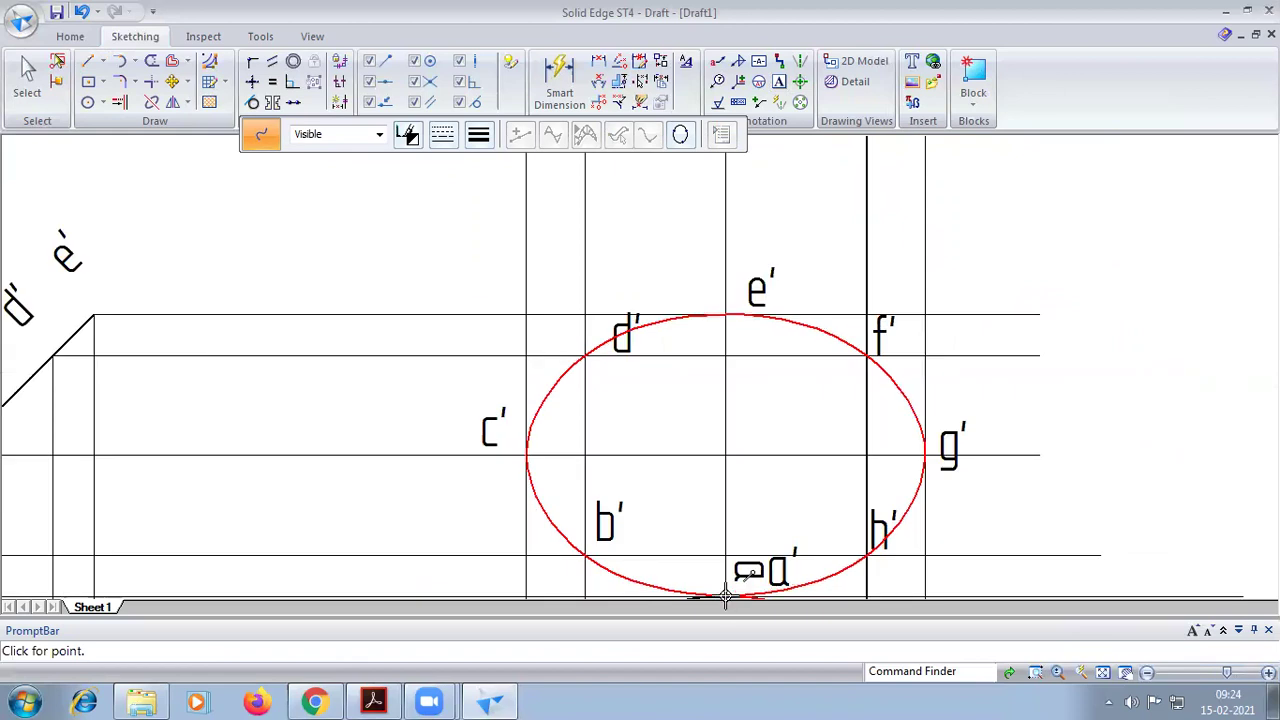
click(745, 573)
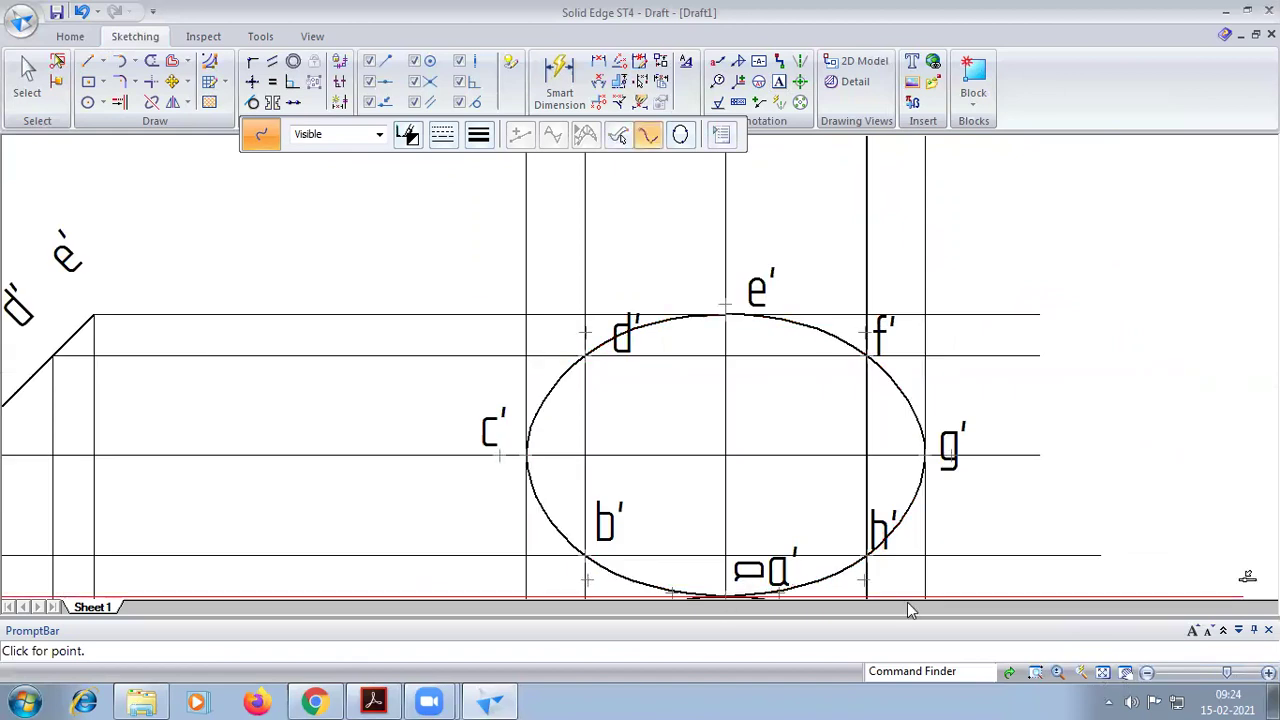
Trim the projector lines that overhang the final front view and the inclined top view
key(ctrl+shift+a)
mouse_move(694, 256)
mouse_down()
mouse_move(909, 267)
mouse_move(866, 322)
mouse_move(872, 360)
mouse_up()
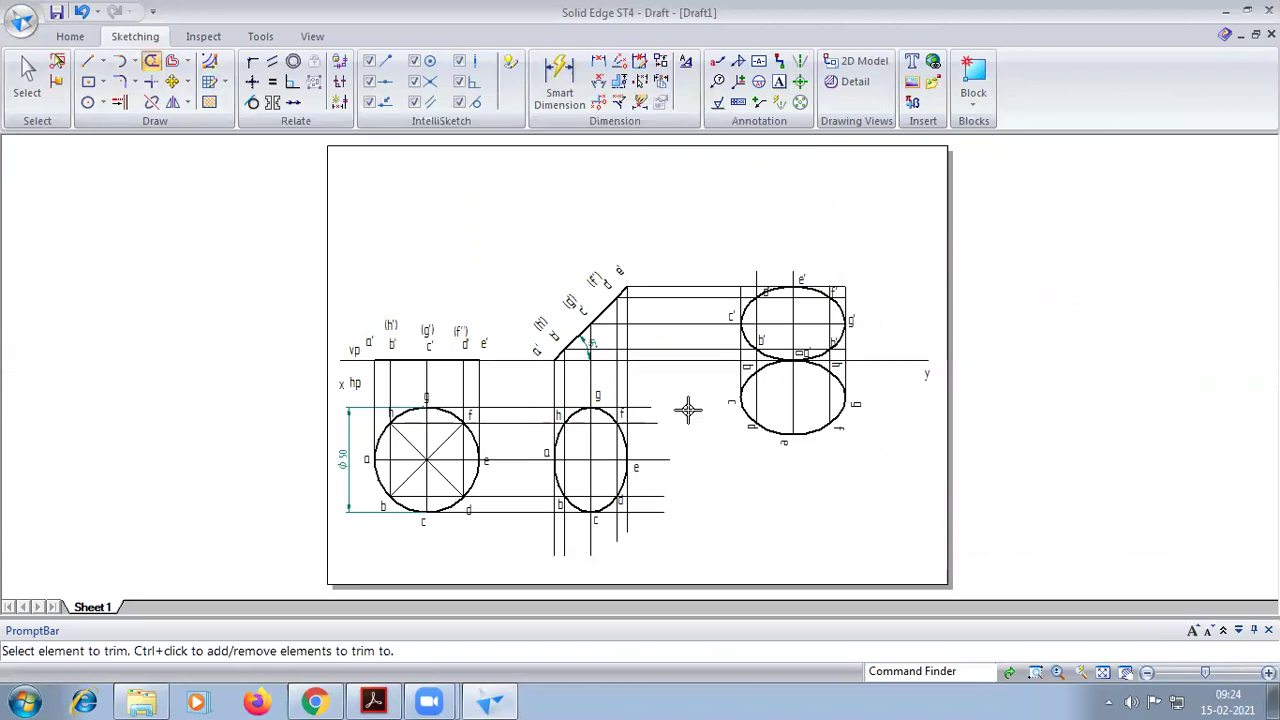
drag(637, 392, 620, 545)
drag(526, 537, 680, 526)
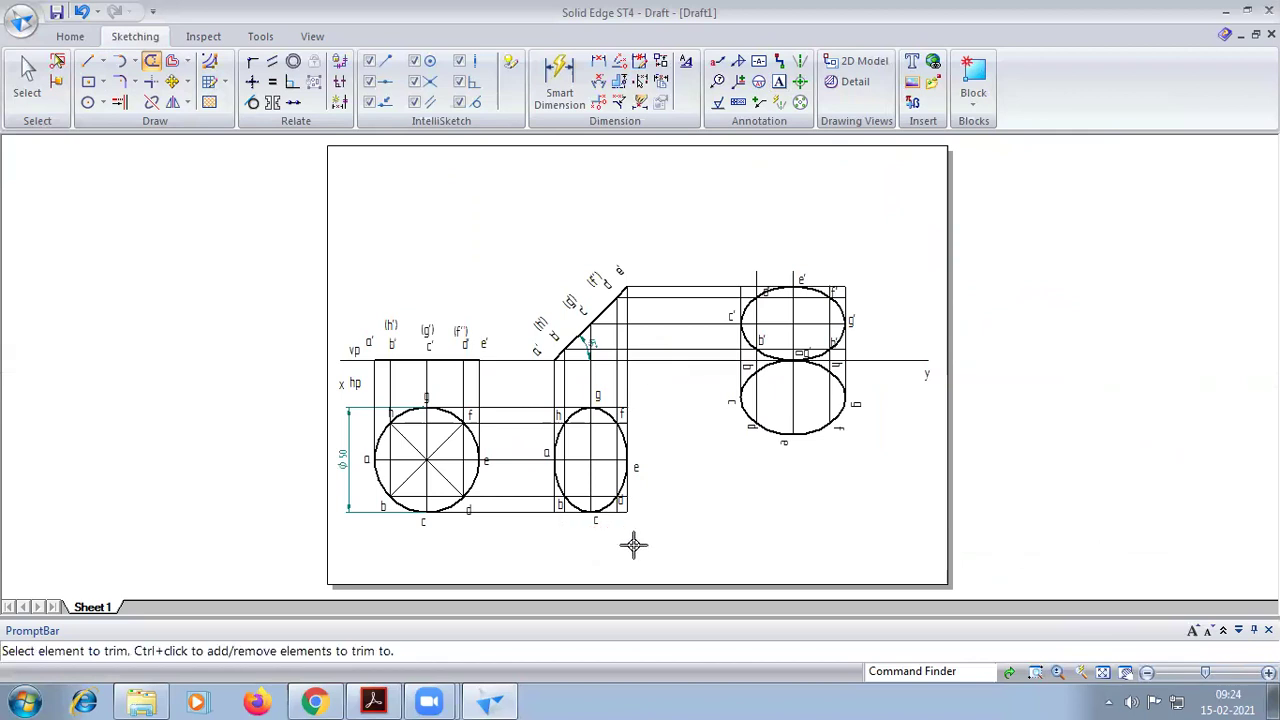
Switch to the VTU Primer PDF in Adobe Acrobat Reader and read Problem 49 on the circular lamina inclined to the VP
click(373, 700)
scroll(432, 556, down, 10)
scroll(432, 556, down, 10)
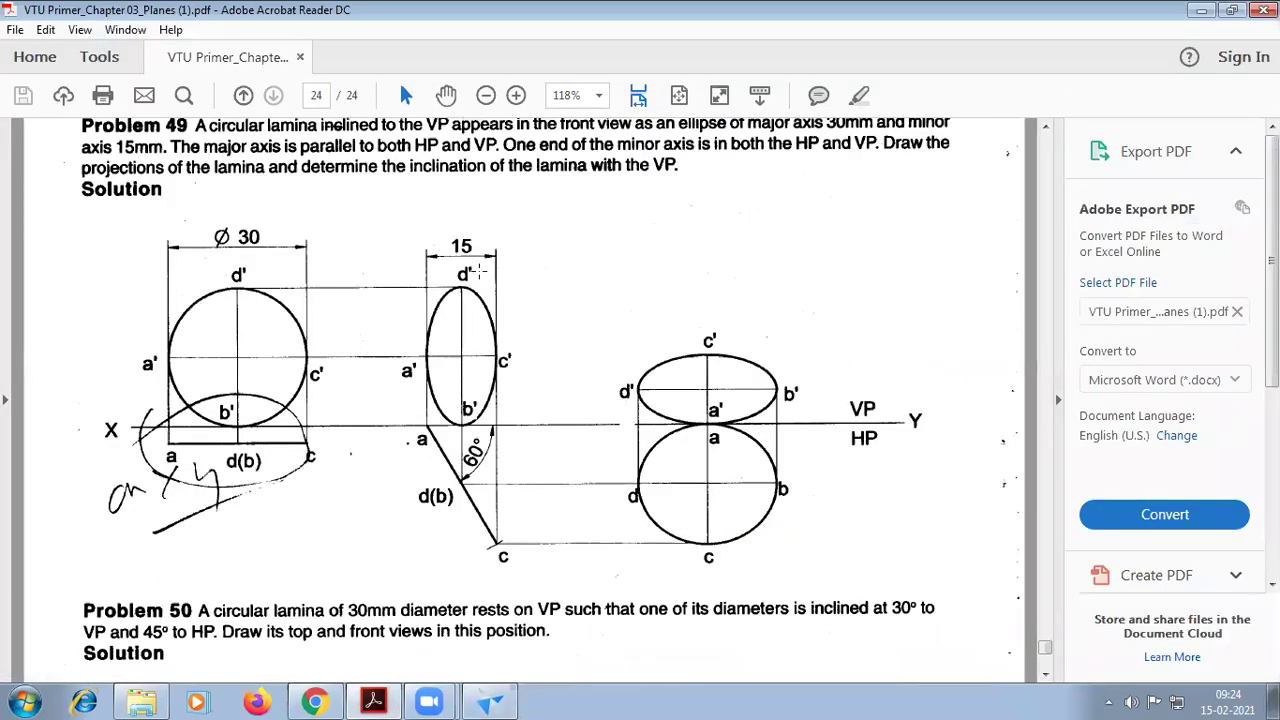
scroll(337, 306, up, 1)
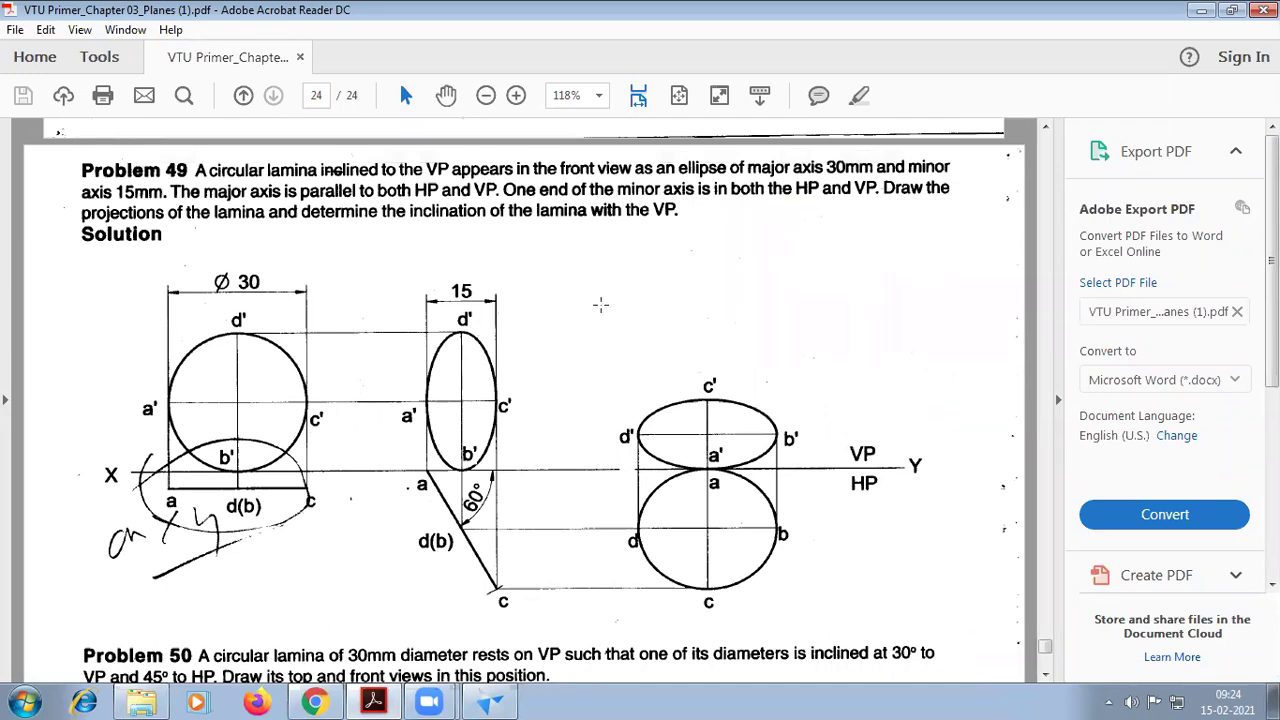
Return to Solid Edge and insert a new sheet in the draft for Problem 49
click(489, 700)
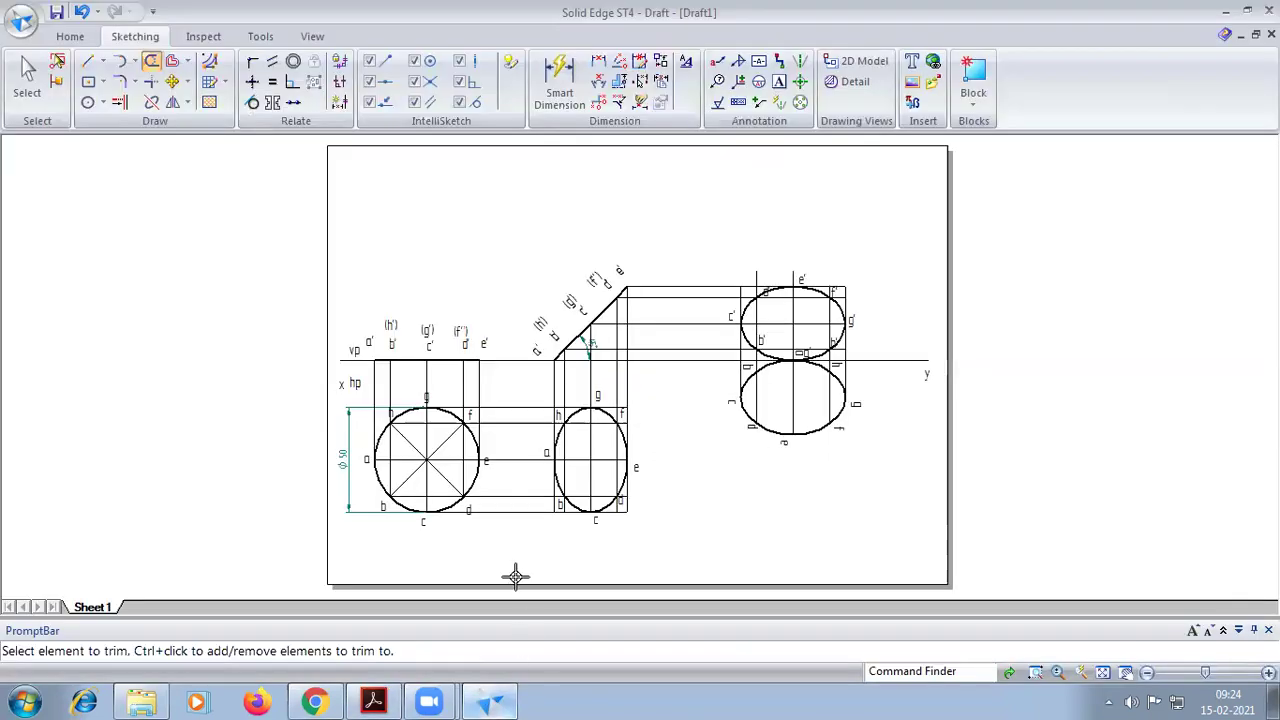
right_click(106, 612)
click(148, 495)
Draw a horizontal 0.25 mm wide reference line across nearly the full width of the new sheet
click(88, 61)
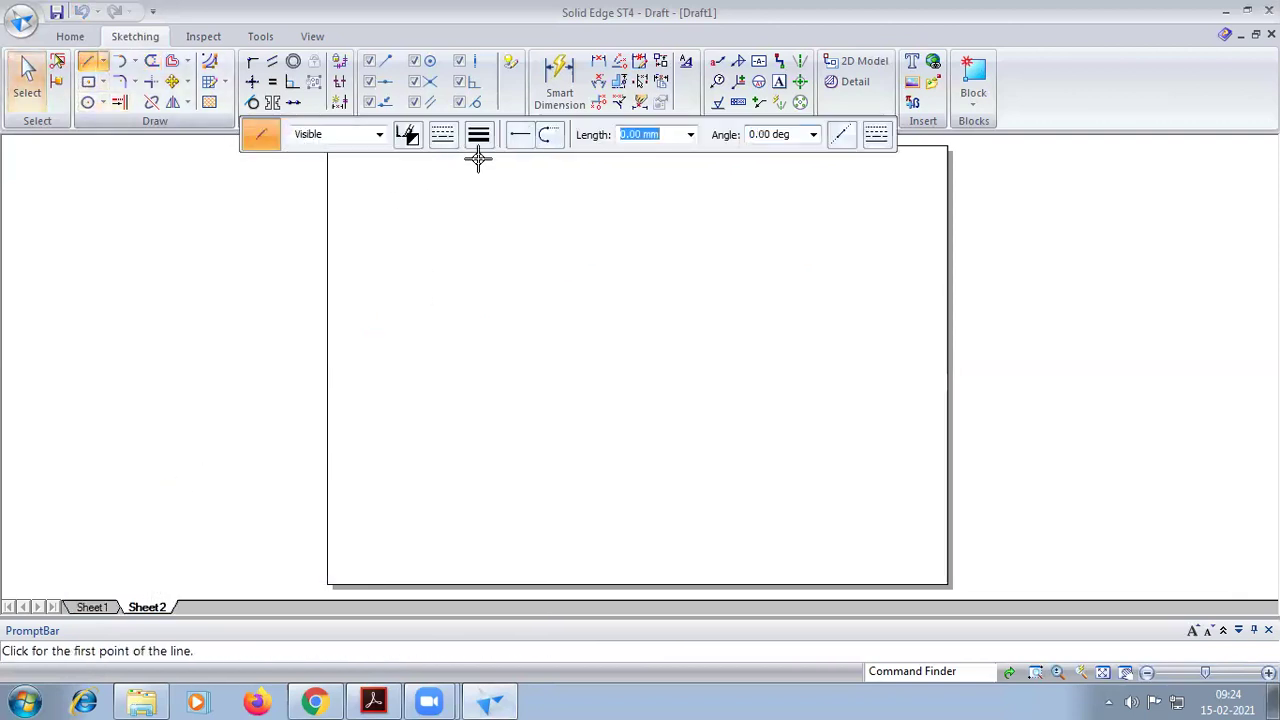
click(479, 134)
click(493, 184)
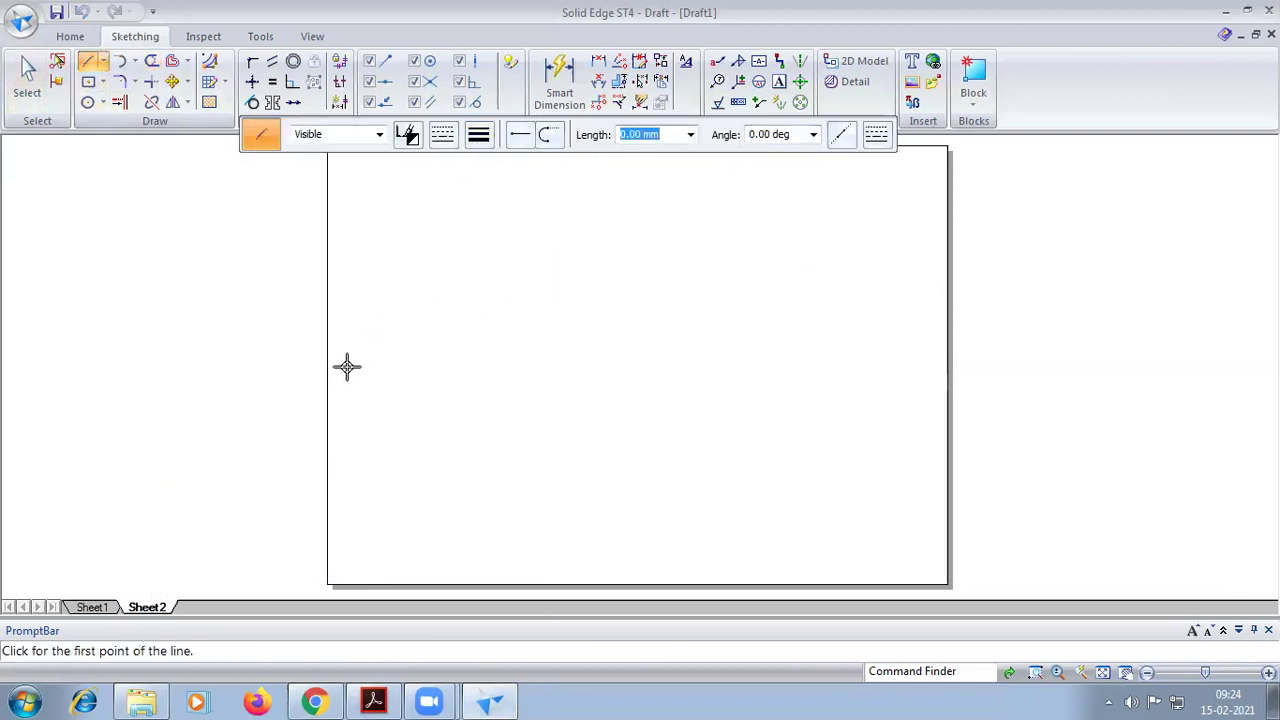
click(334, 355)
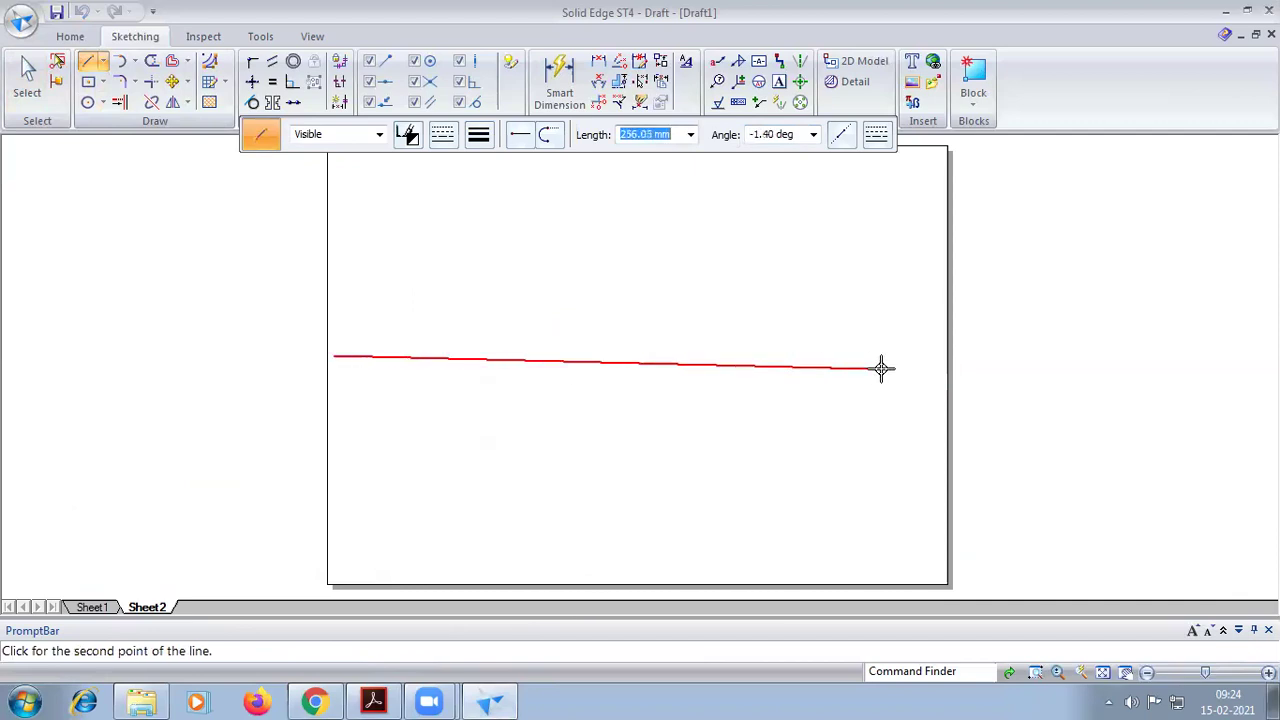
click(940, 355)
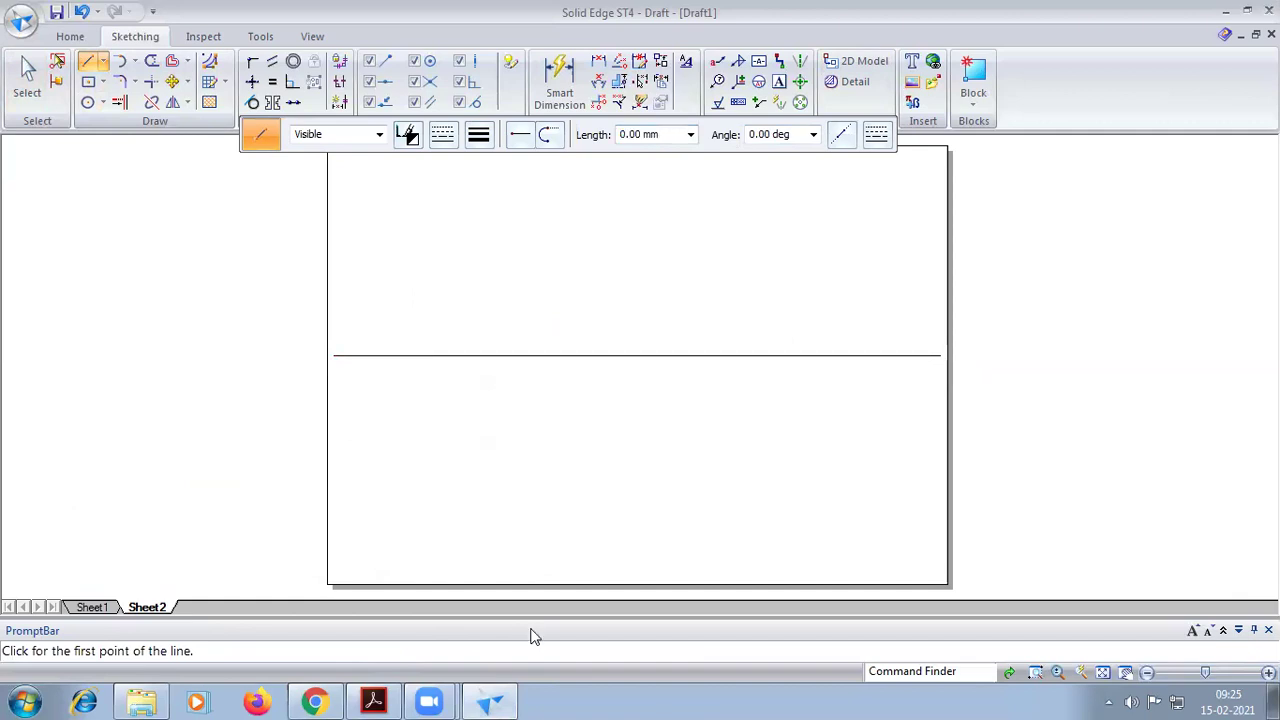
Examine the Problem 49 solution figure in Adobe Acrobat Reader and return to the Solid Edge sheet
mouse_move(428, 700)
click(427, 658)
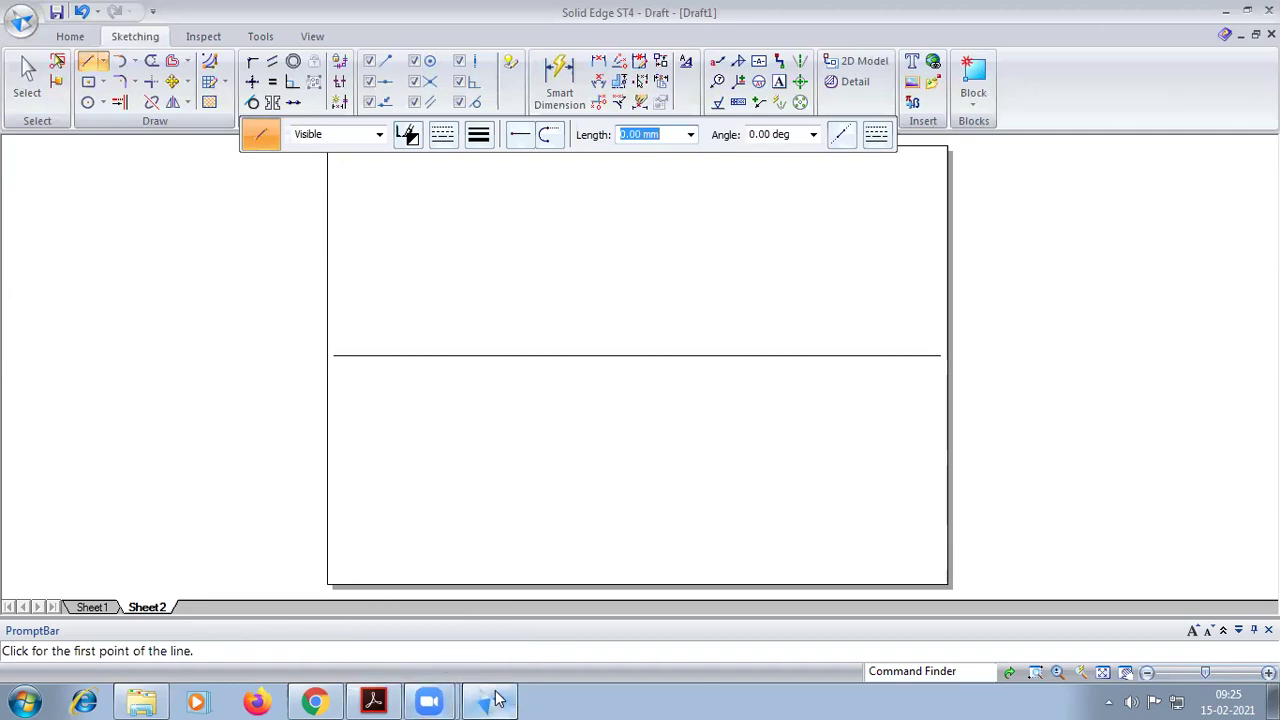
click(373, 700)
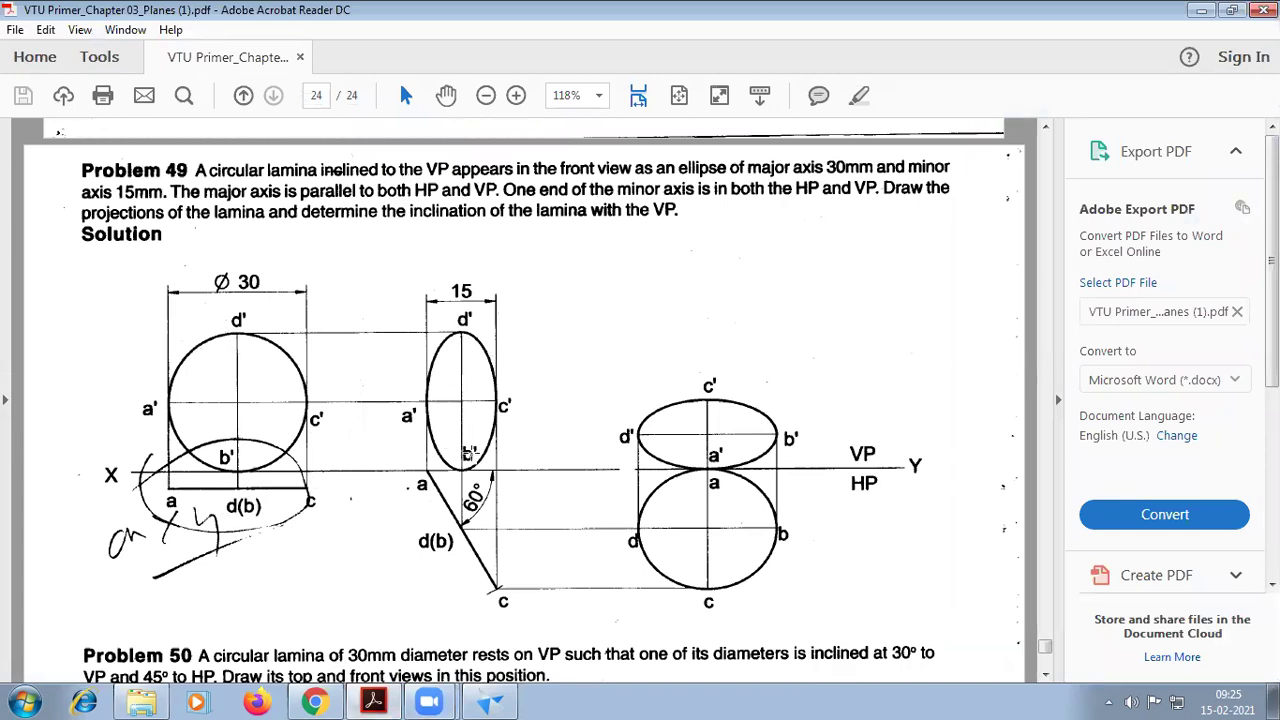
click(490, 700)
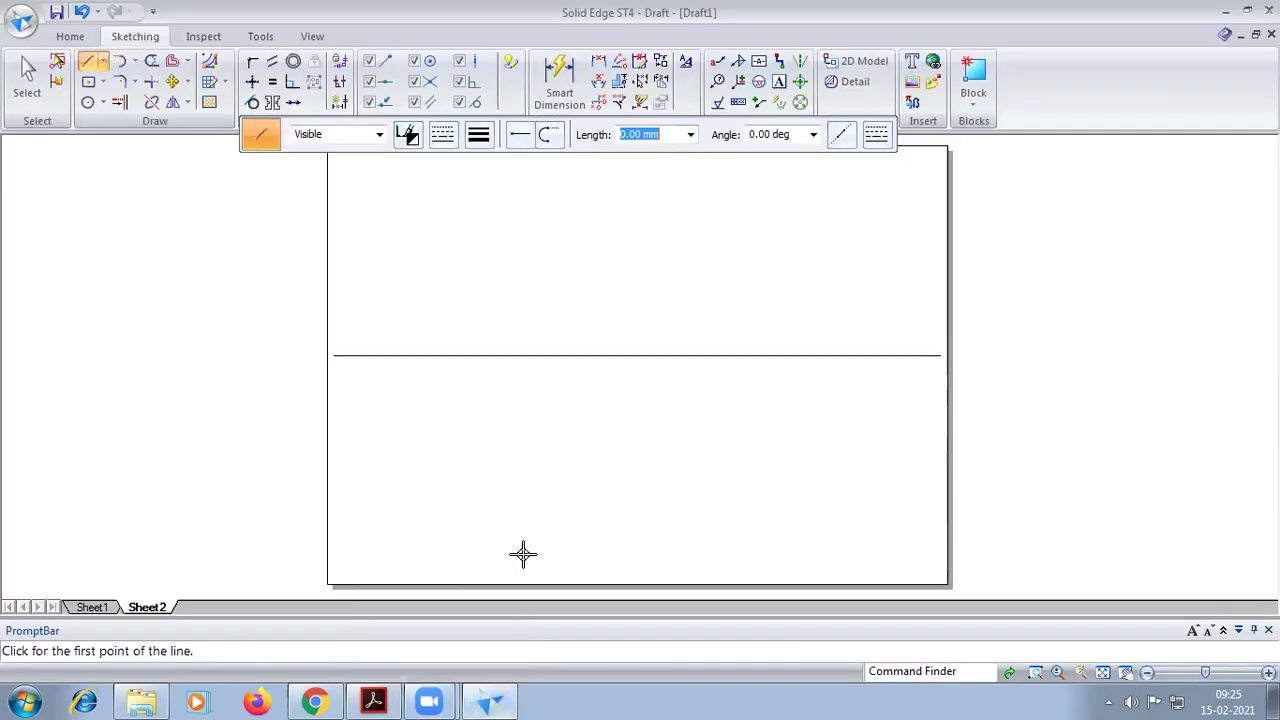
Label the reference line's ends x and y, with vp above and hp below the line near x
click(779, 81)
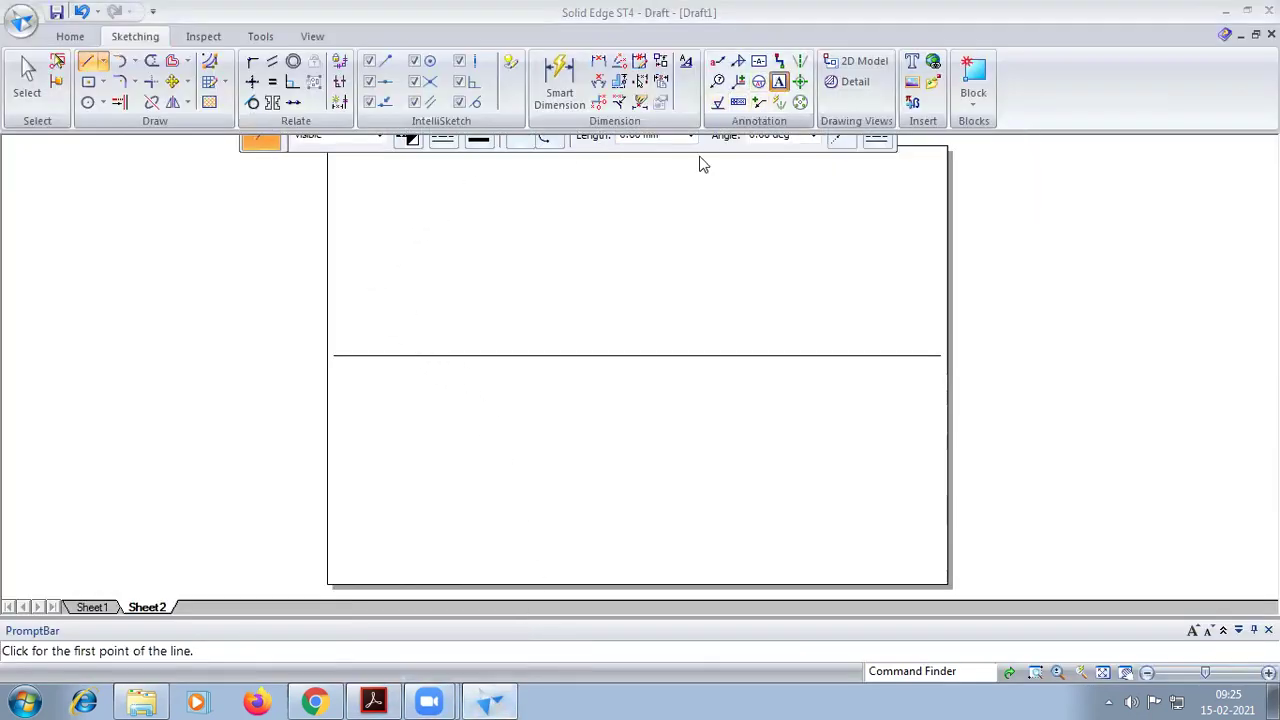
click(337, 360)
text(y)
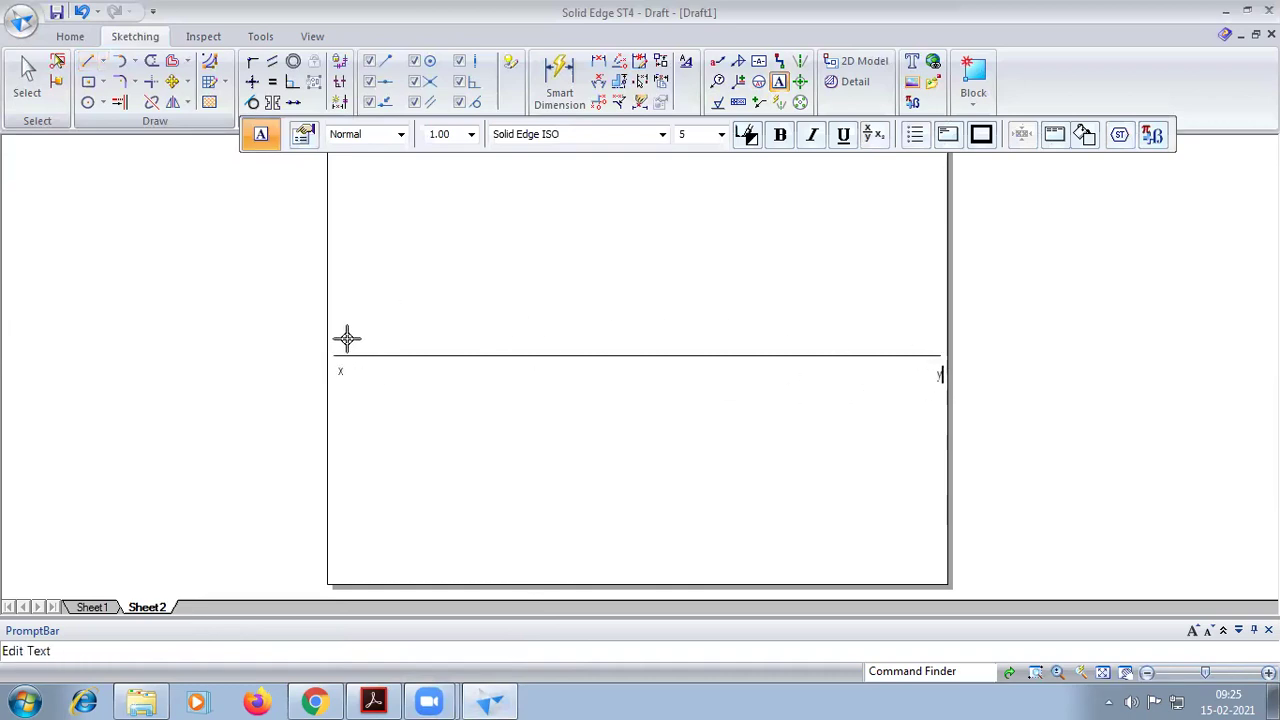
click(351, 352)
click(351, 354)
text(hp)
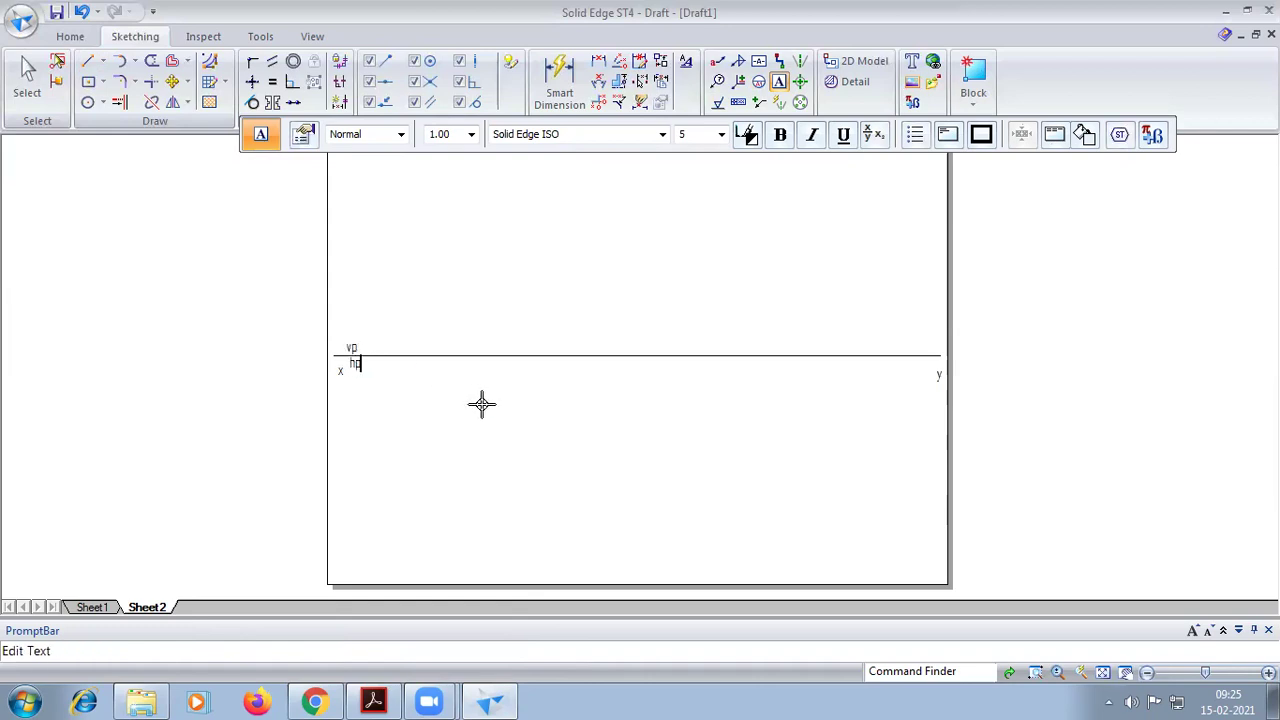
Draw a 30 mm diameter circle with 0.50 mm line width above the reference line, near the vp label
click(88, 103)
click(479, 138)
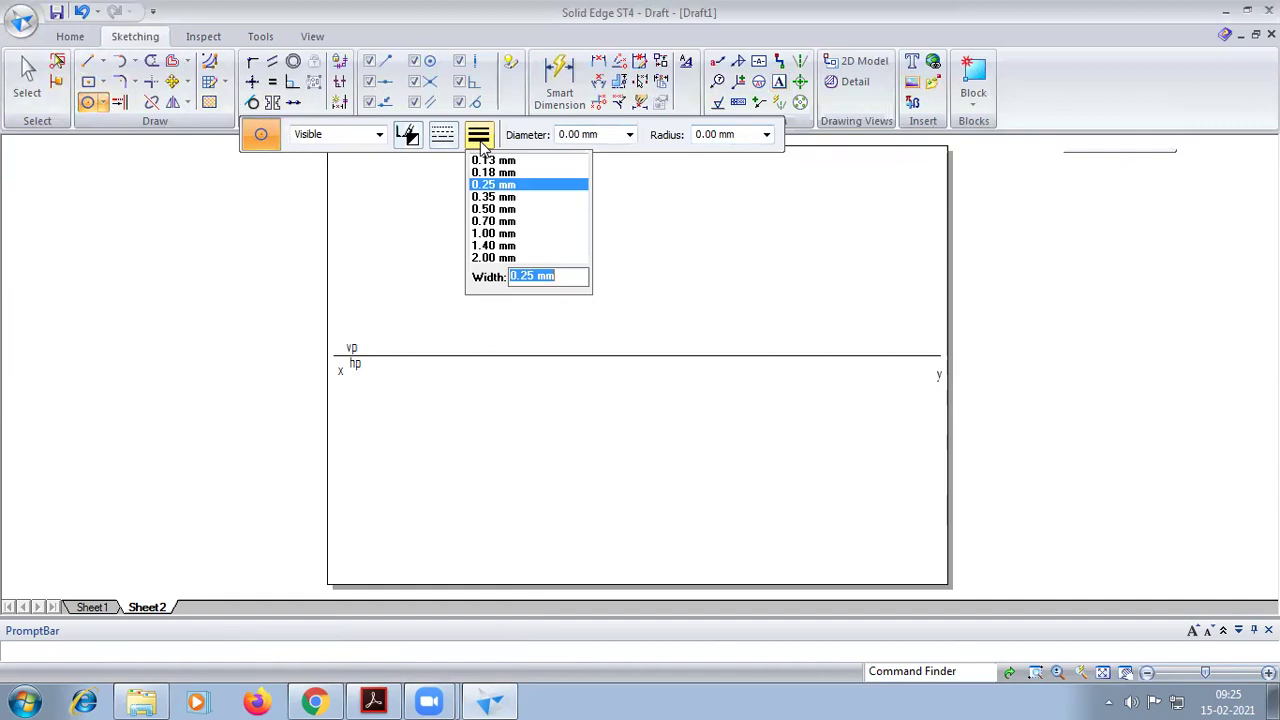
click(491, 209)
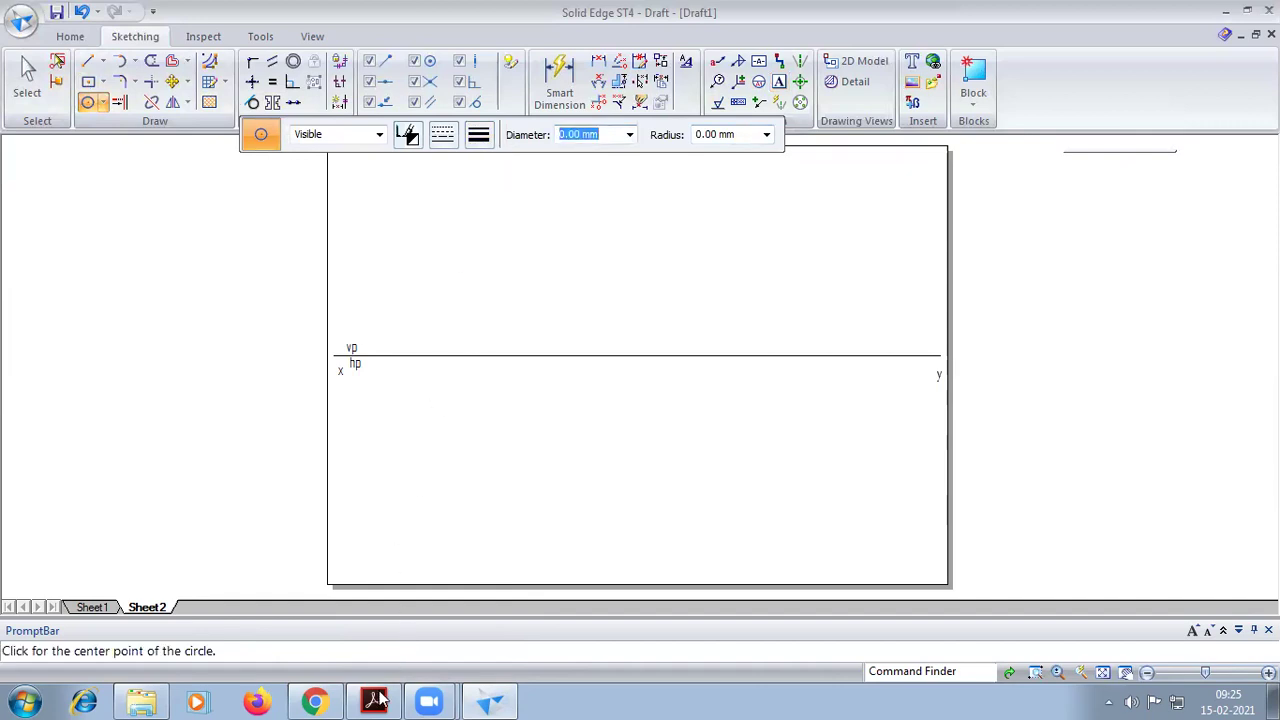
click(373, 700)
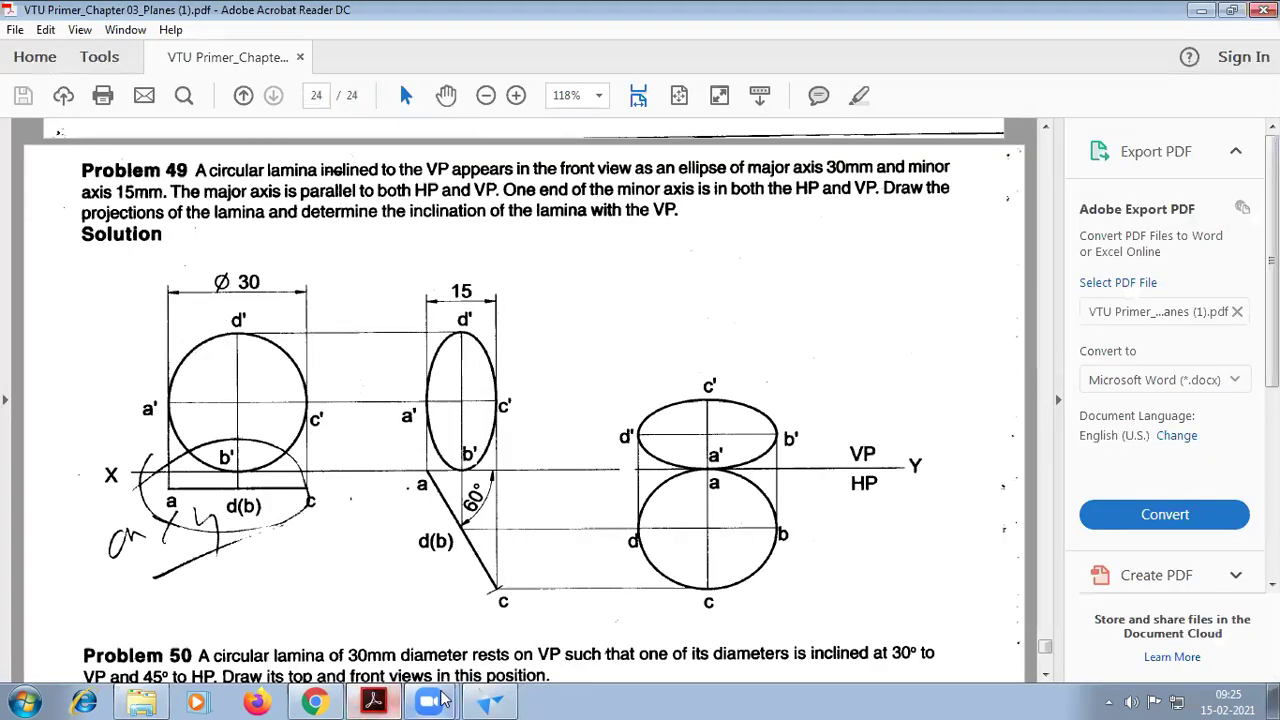
click(491, 702)
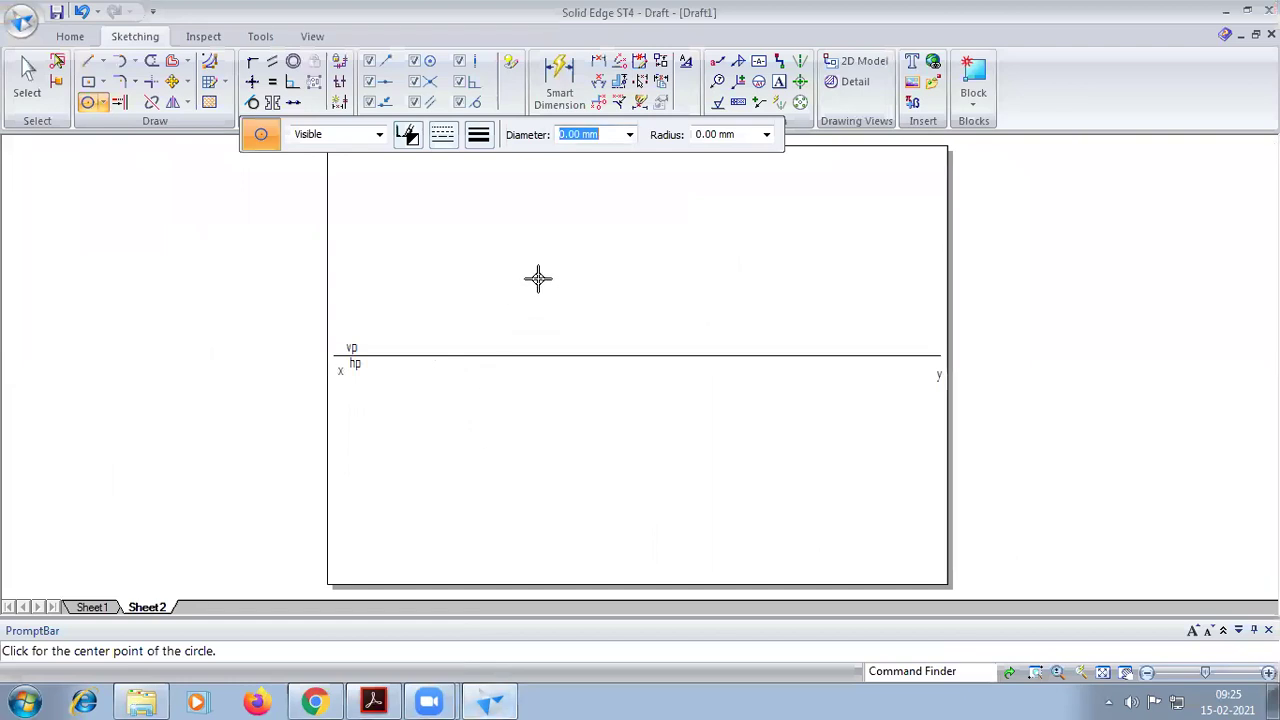
click(414, 291)
text(30)
key(Tab)
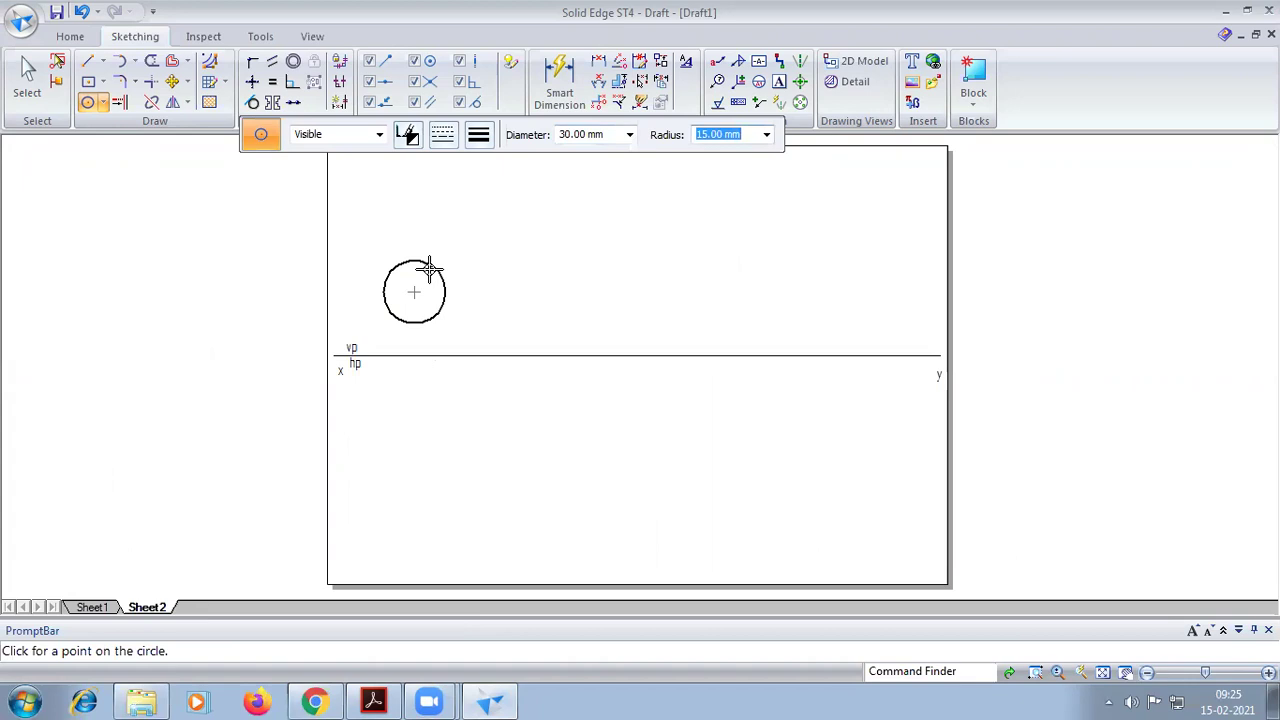
click(428, 268)
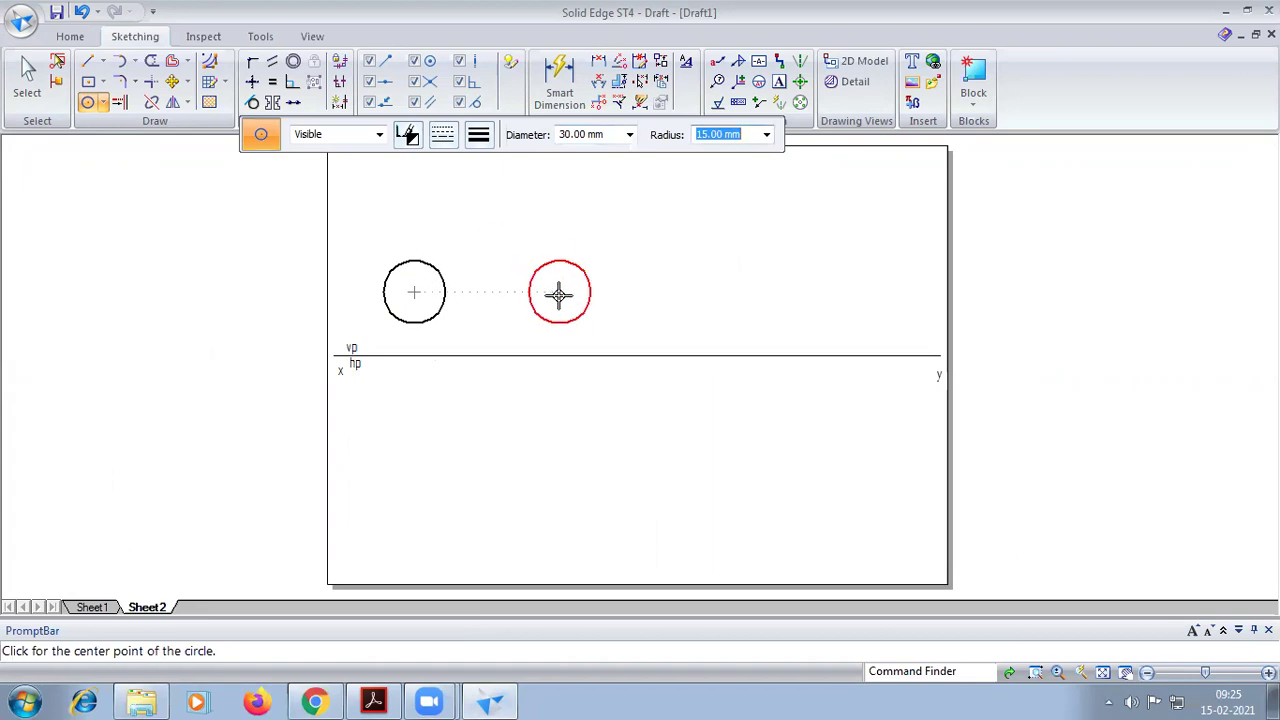
Move the circle straight down from its lowest point so that it touches the reference line
click(174, 86)
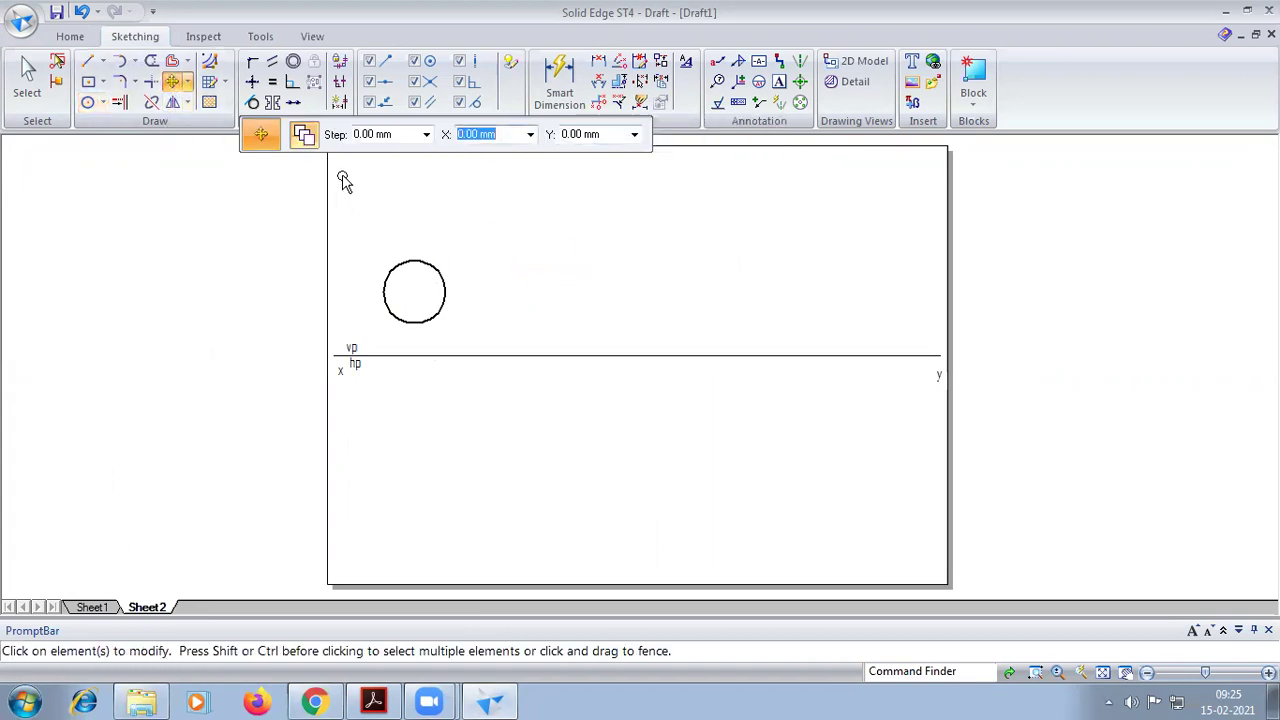
scroll(470, 255, up, 2)
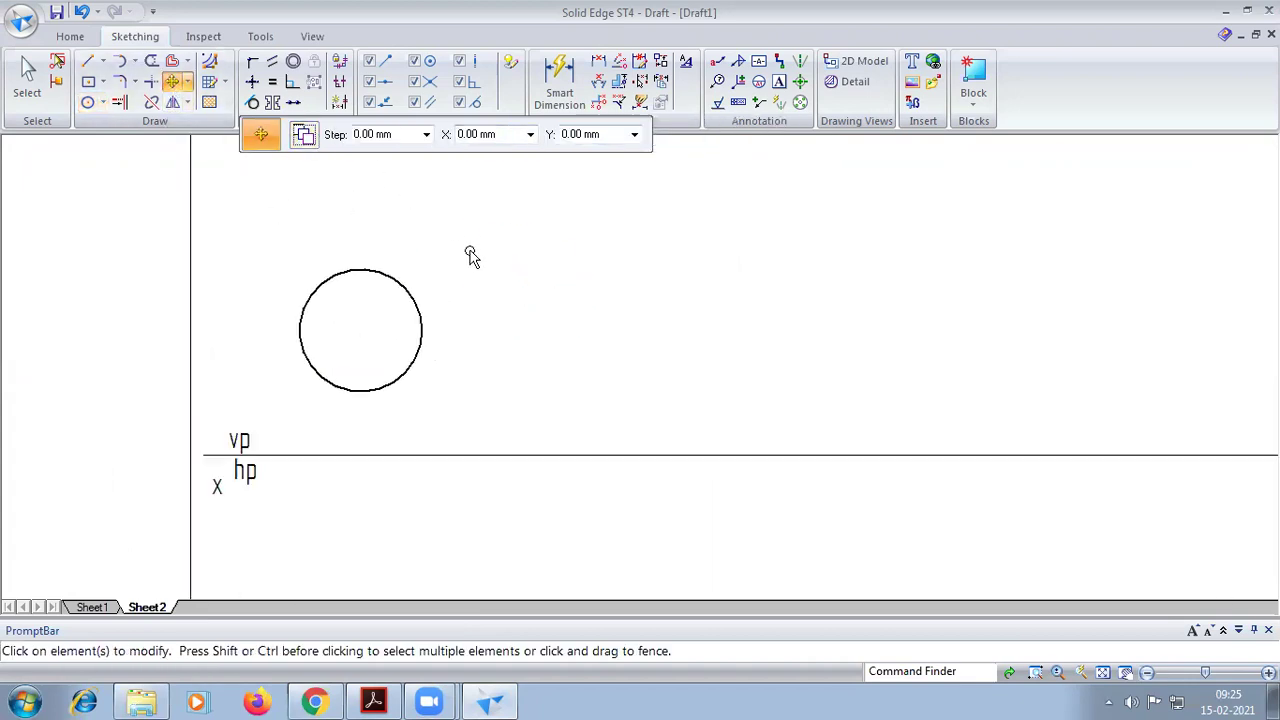
click(356, 392)
click(356, 390)
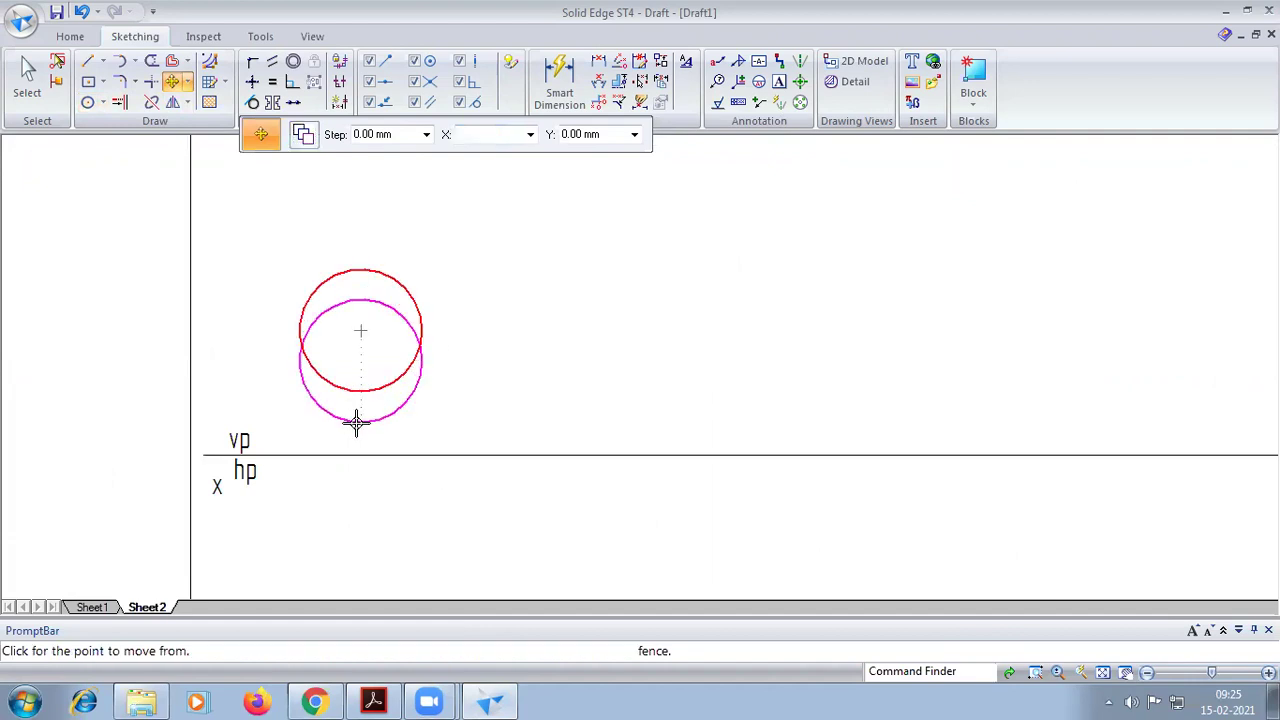
click(356, 455)
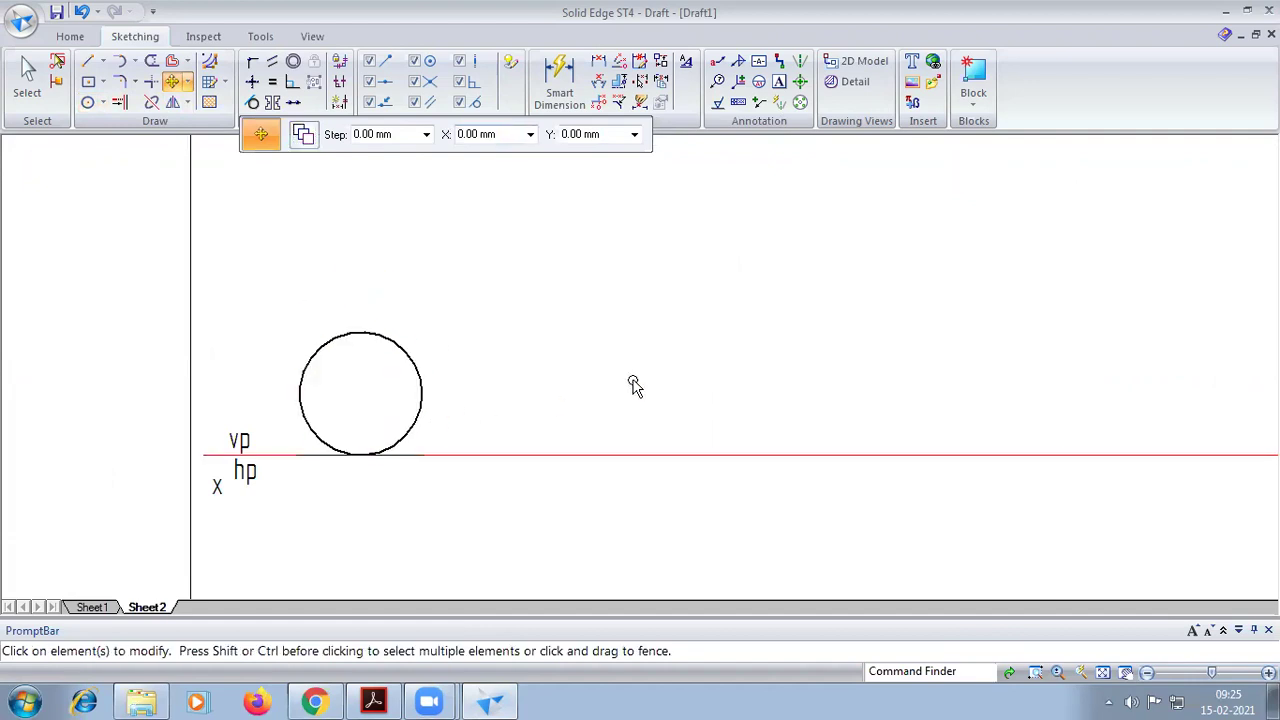
Check the Problem 49 figure in Adobe Acrobat Reader, return to Solid Edge and add a vertical diameter dimension left of the circle
click(373, 702)
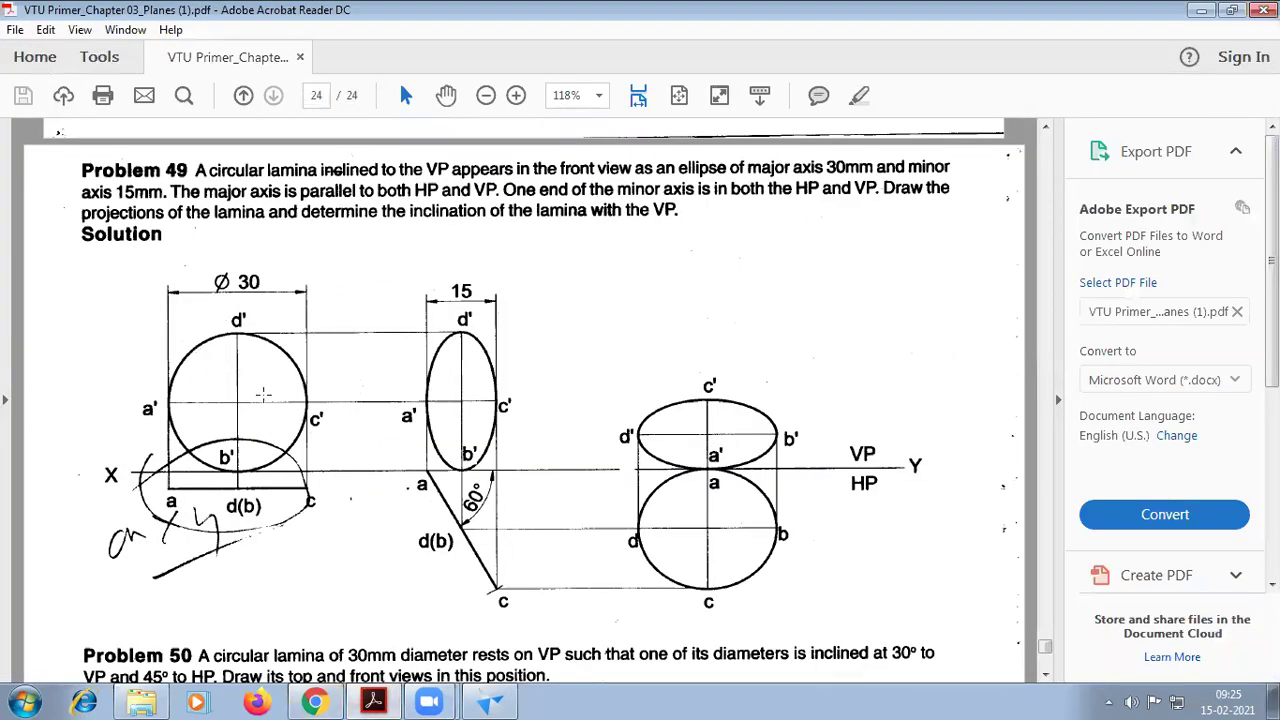
click(489, 702)
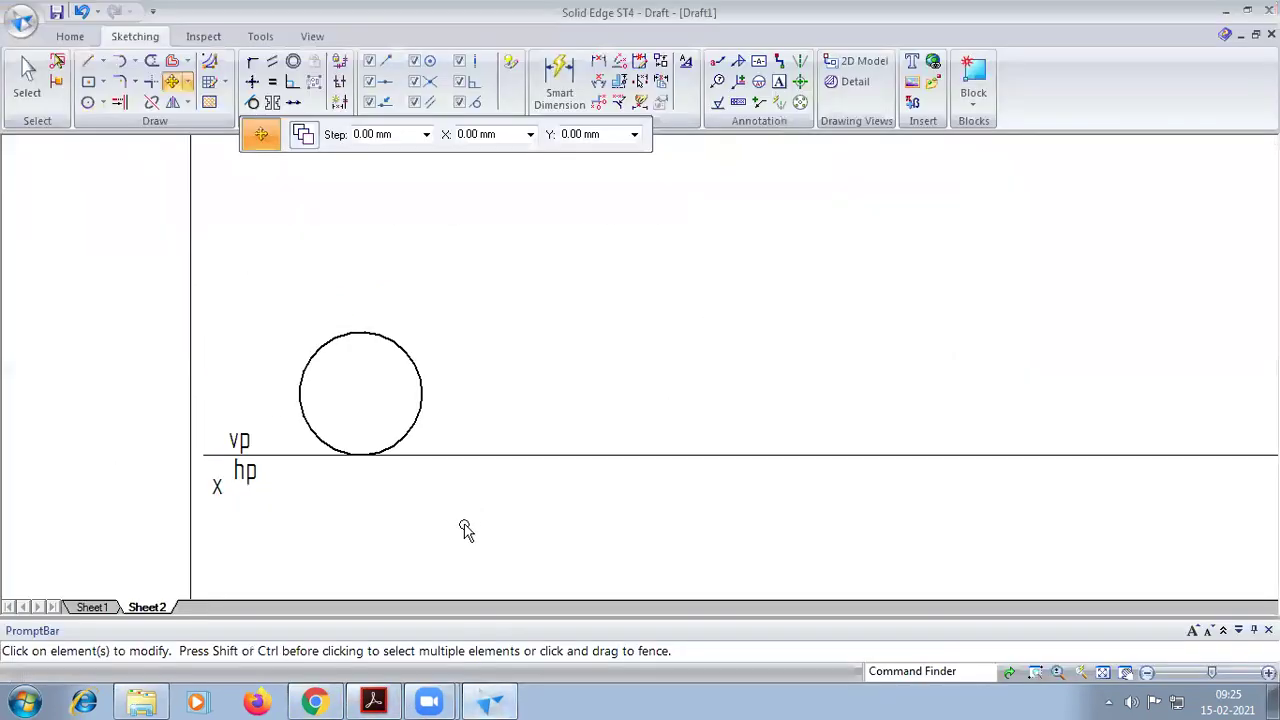
click(560, 75)
click(300, 382)
key(d)
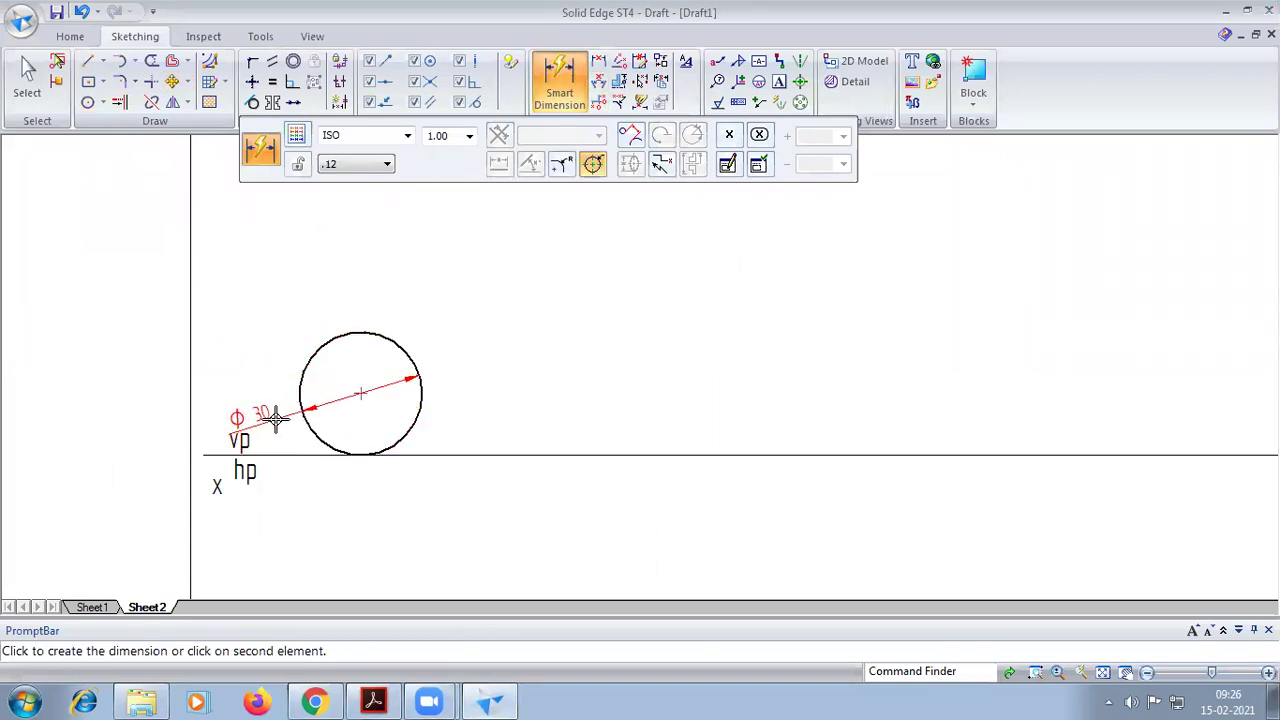
click(251, 391)
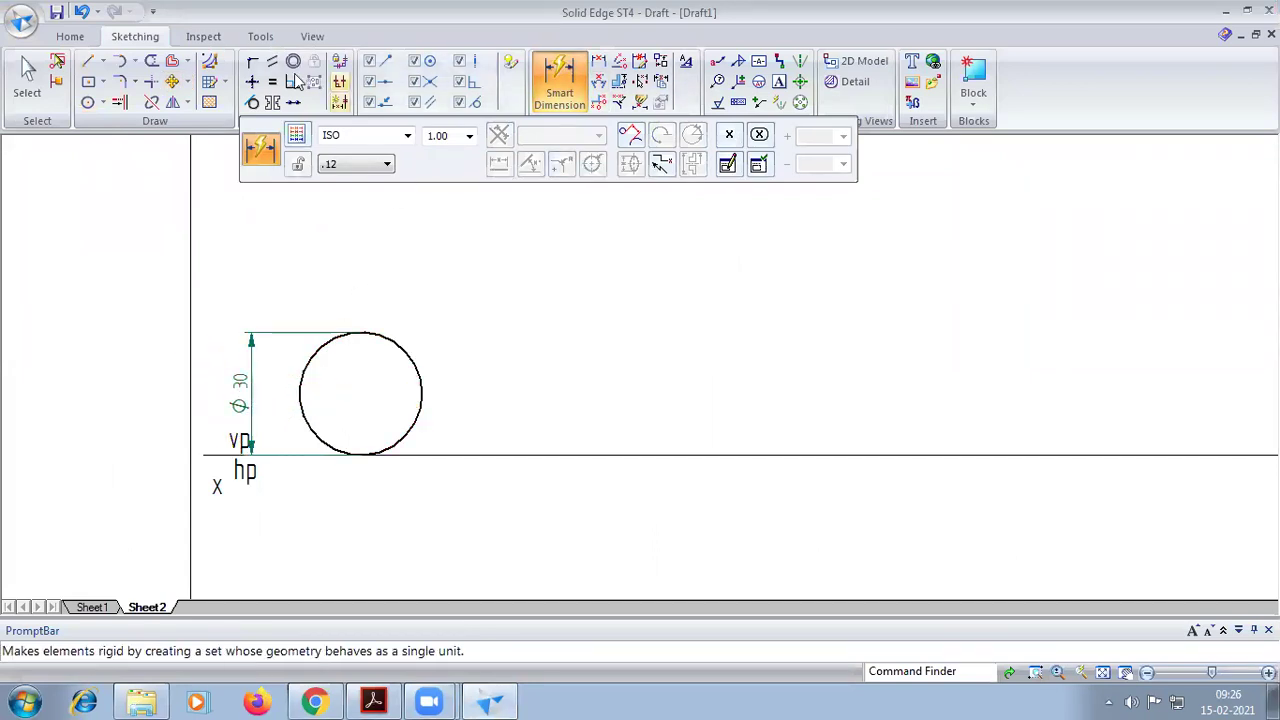
Draw 0.13 mm wide horizontal and vertical lines from the circle's centre and extend both across the full diameter
click(90, 62)
click(478, 134)
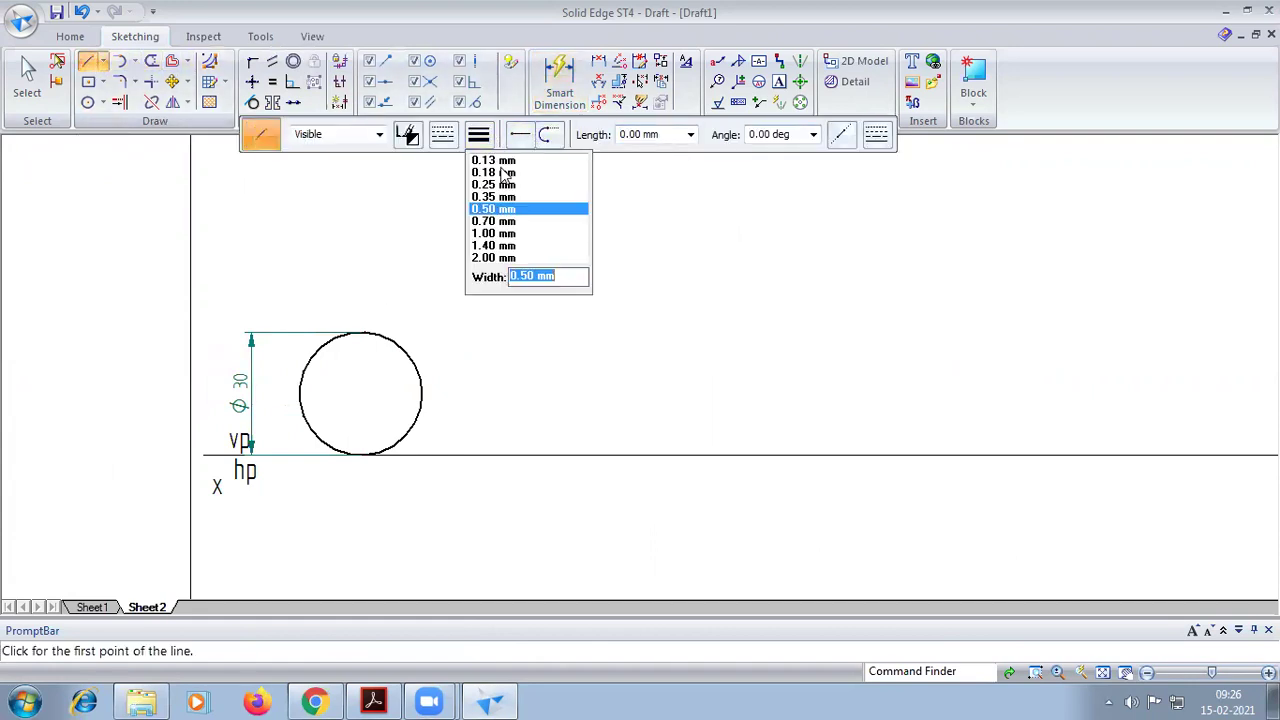
click(507, 163)
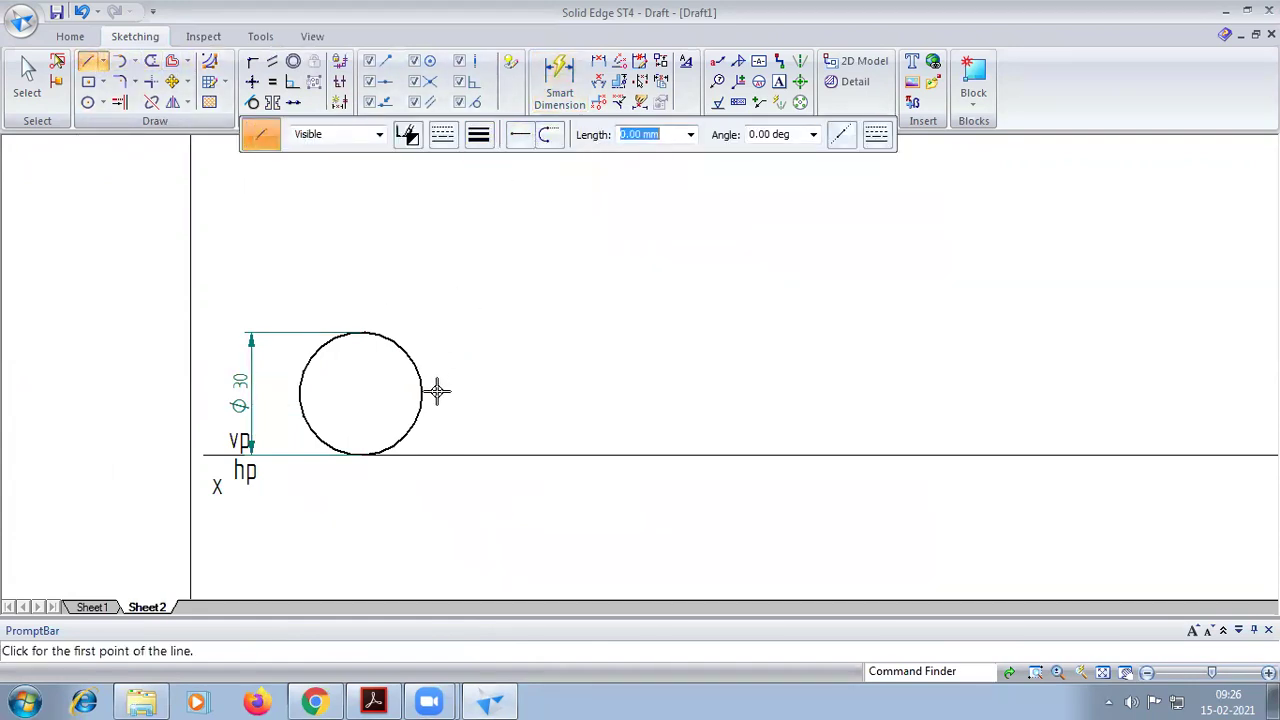
click(358, 393)
click(418, 393)
click(360, 393)
click(360, 332)
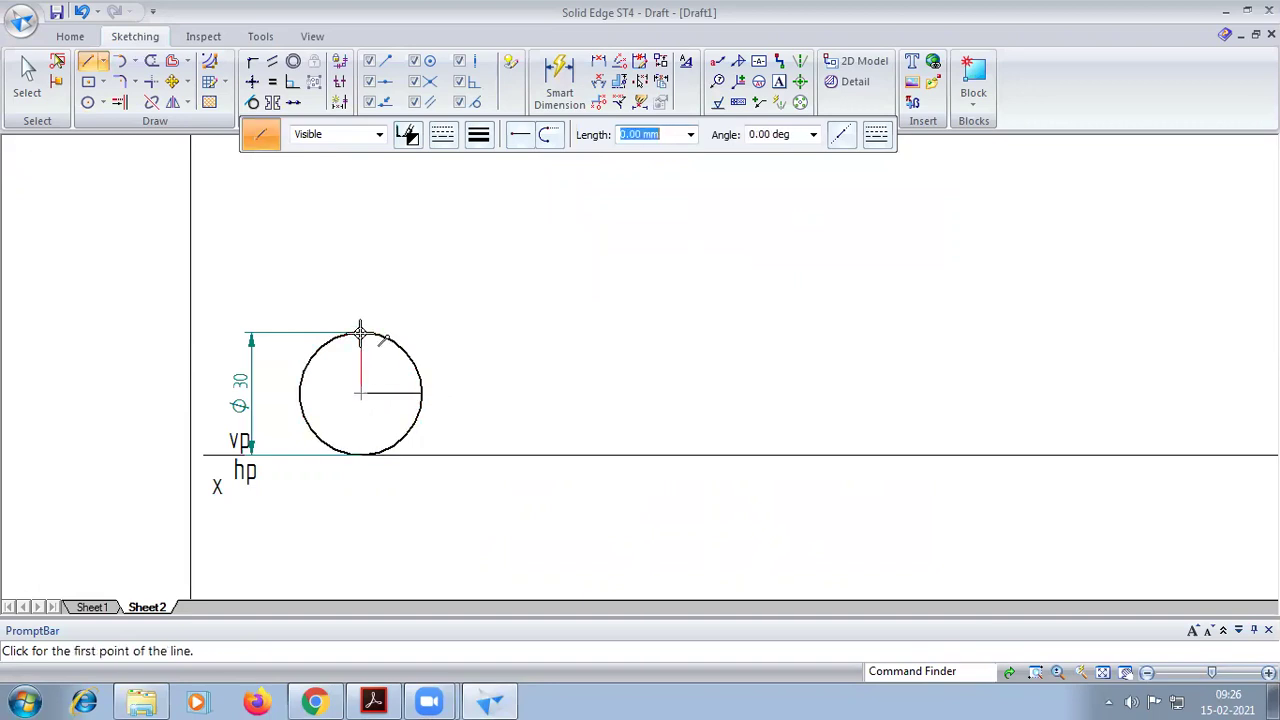
click(119, 102)
click(371, 391)
click(360, 366)
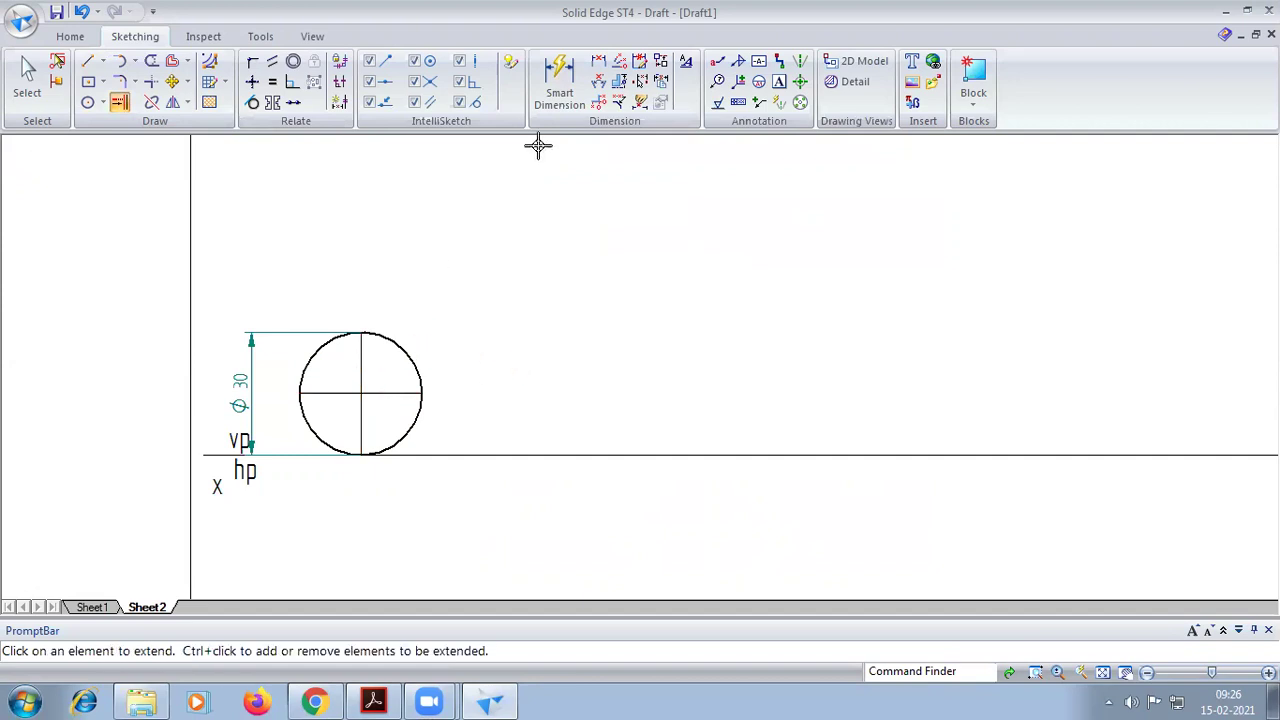
Label the circle's quadrant points a' at the left, b' at the bottom, c' at the right and d' at the top
click(480, 700)
click(480, 700)
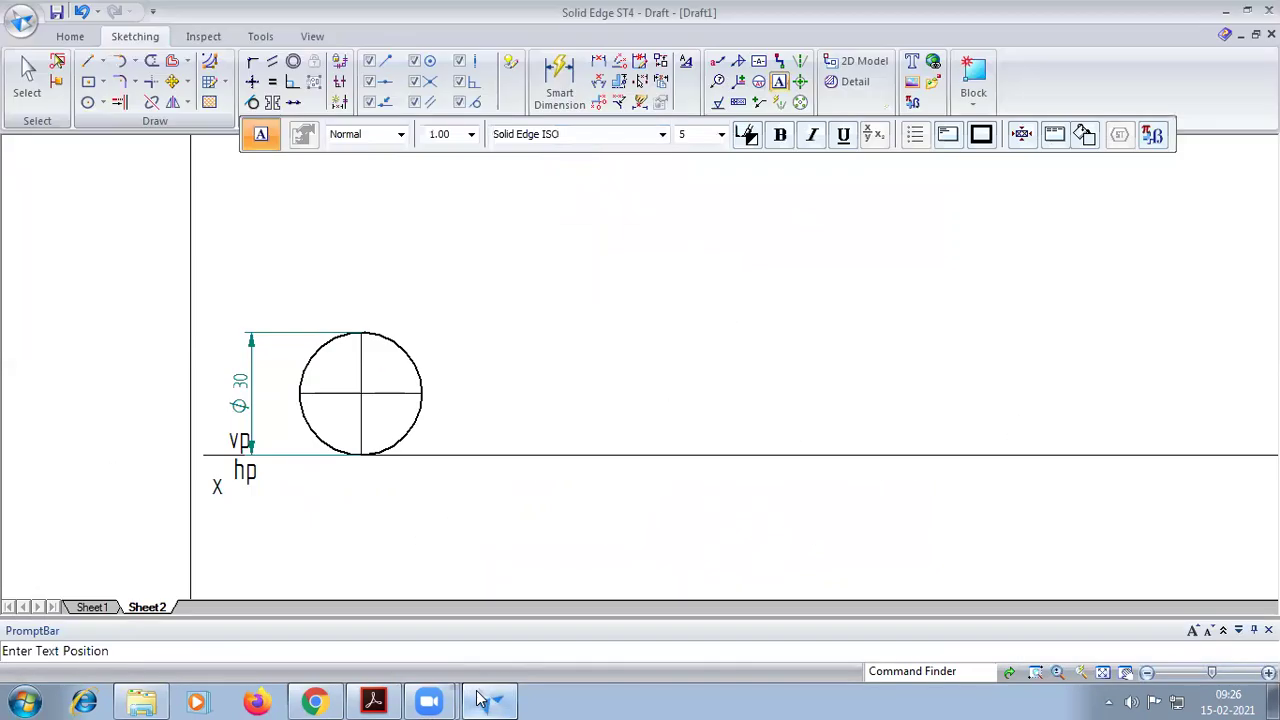
click(373, 700)
click(490, 700)
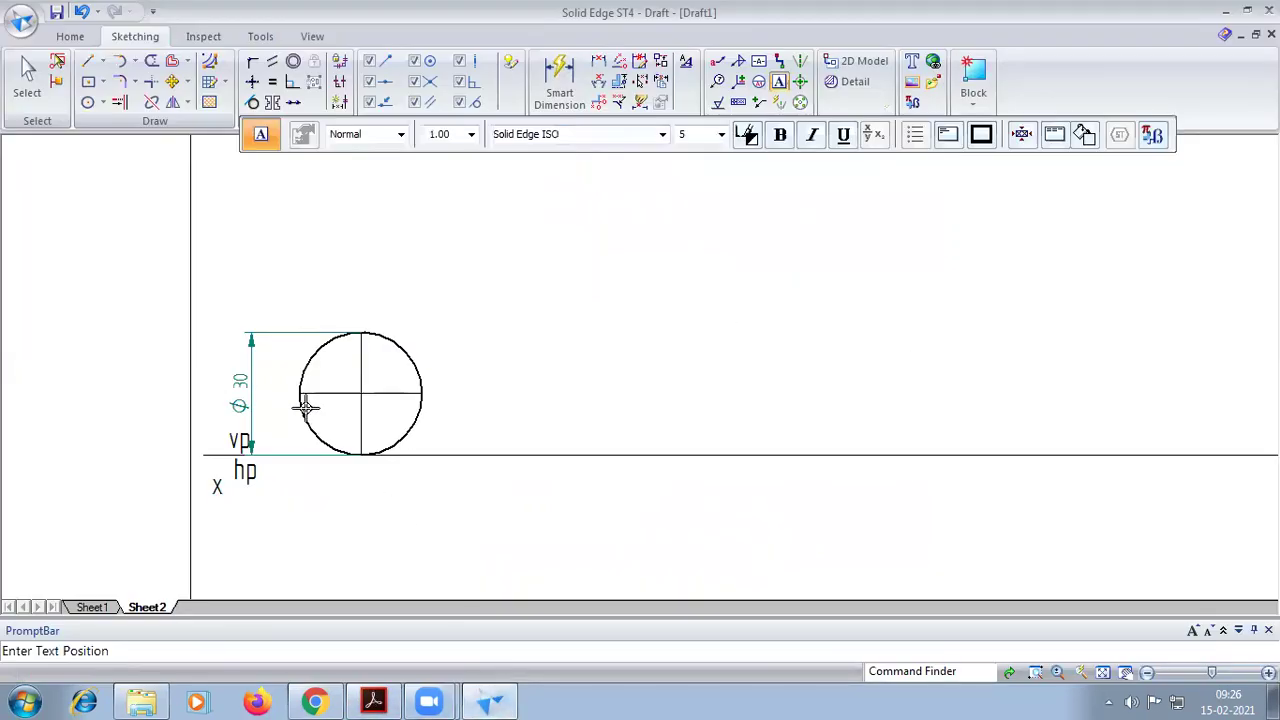
click(284, 383)
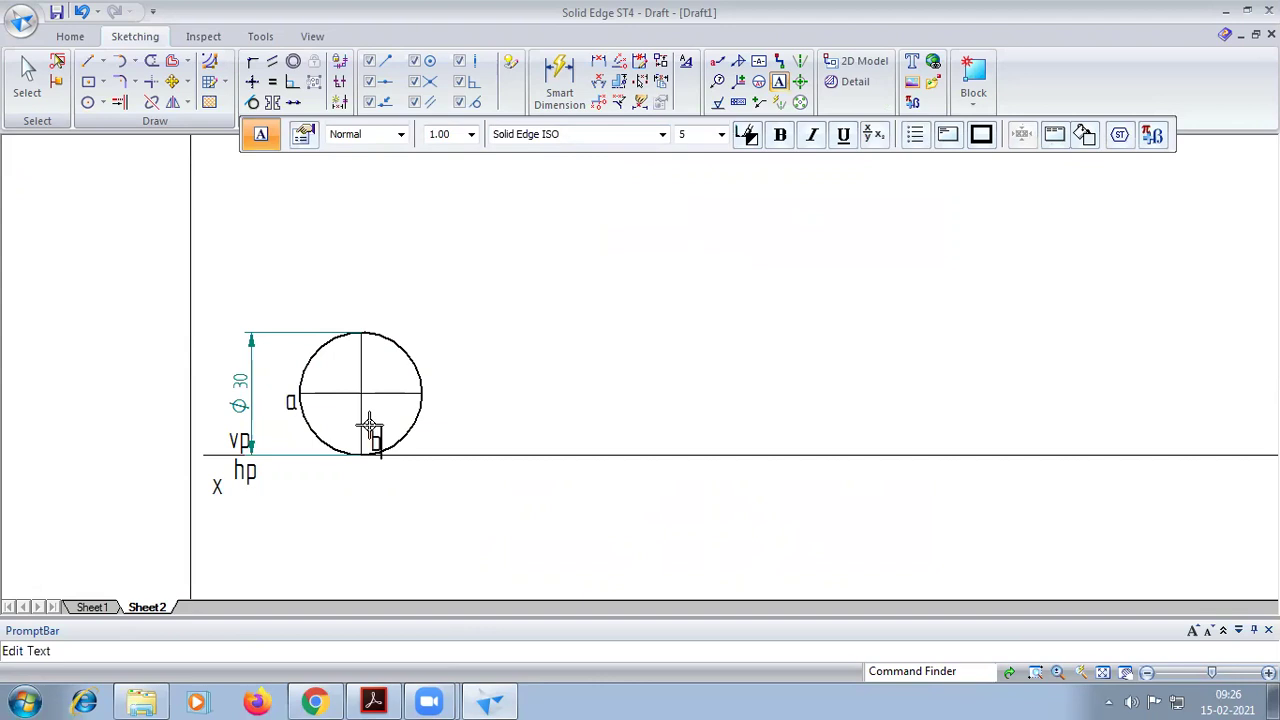
text('')
click(370, 298)
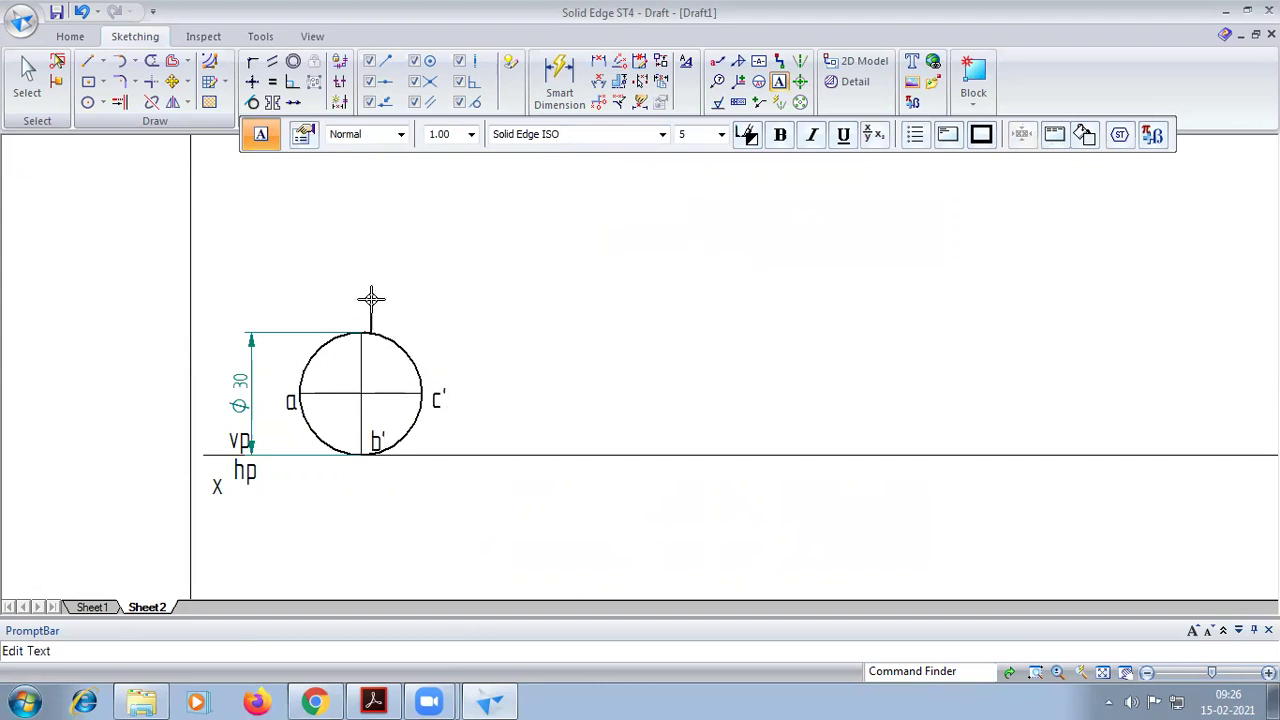
text(')
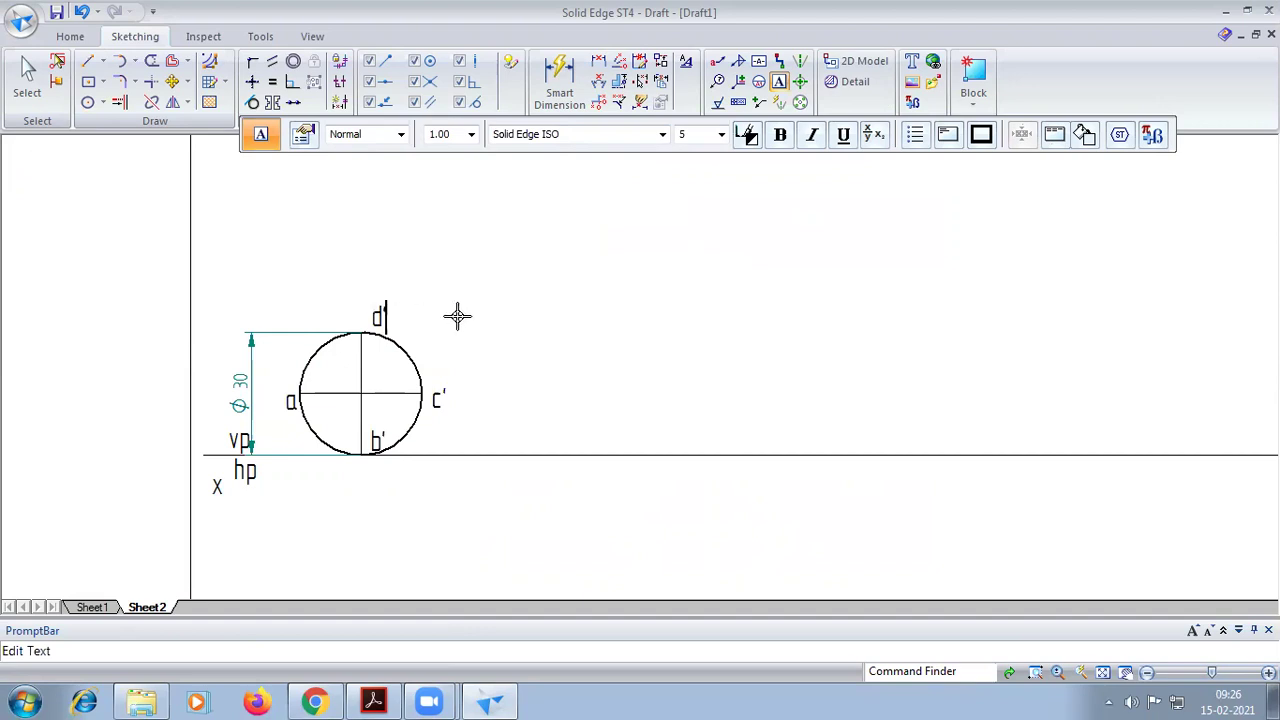
Draw 0.13 mm wide vertical projectors from the circle's a' and c' points down to the reference line
click(87, 62)
click(479, 136)
click(493, 168)
click(299, 393)
click(299, 455)
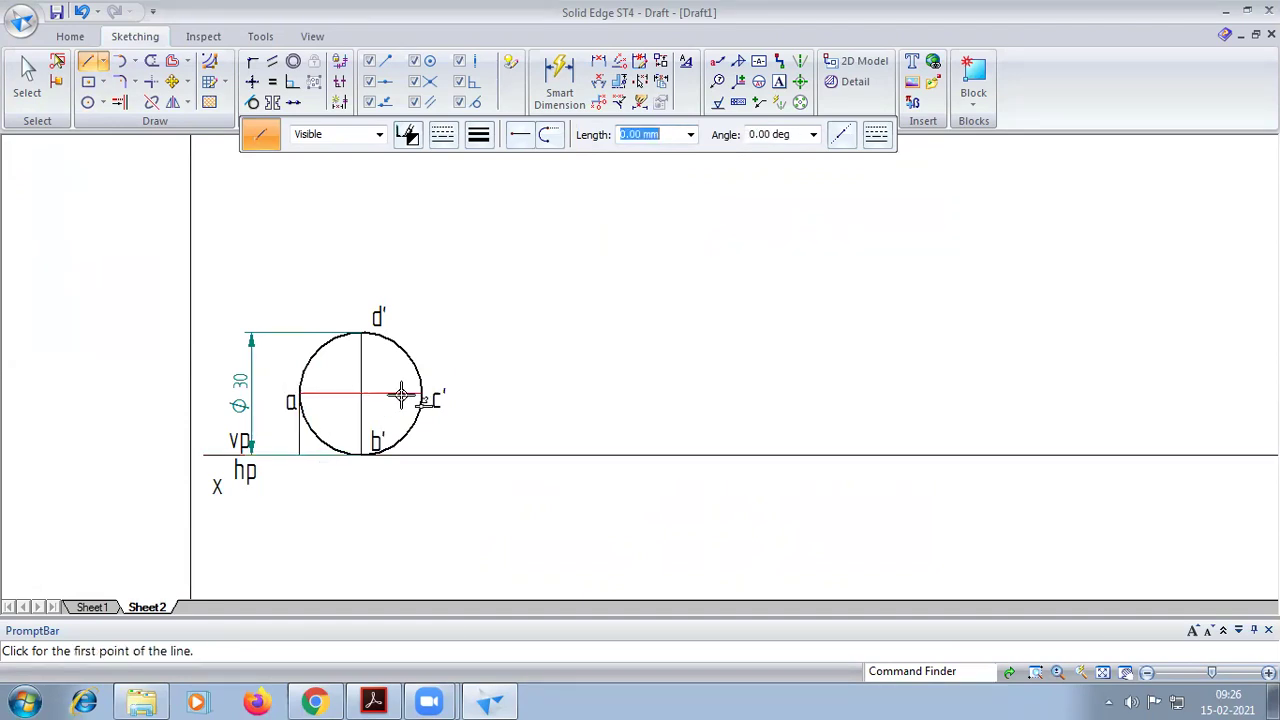
click(422, 395)
click(421, 455)
Draw the lamina's 30 mm top-view edge along the reference line between the two projectors, with 0.50 mm line width
click(479, 137)
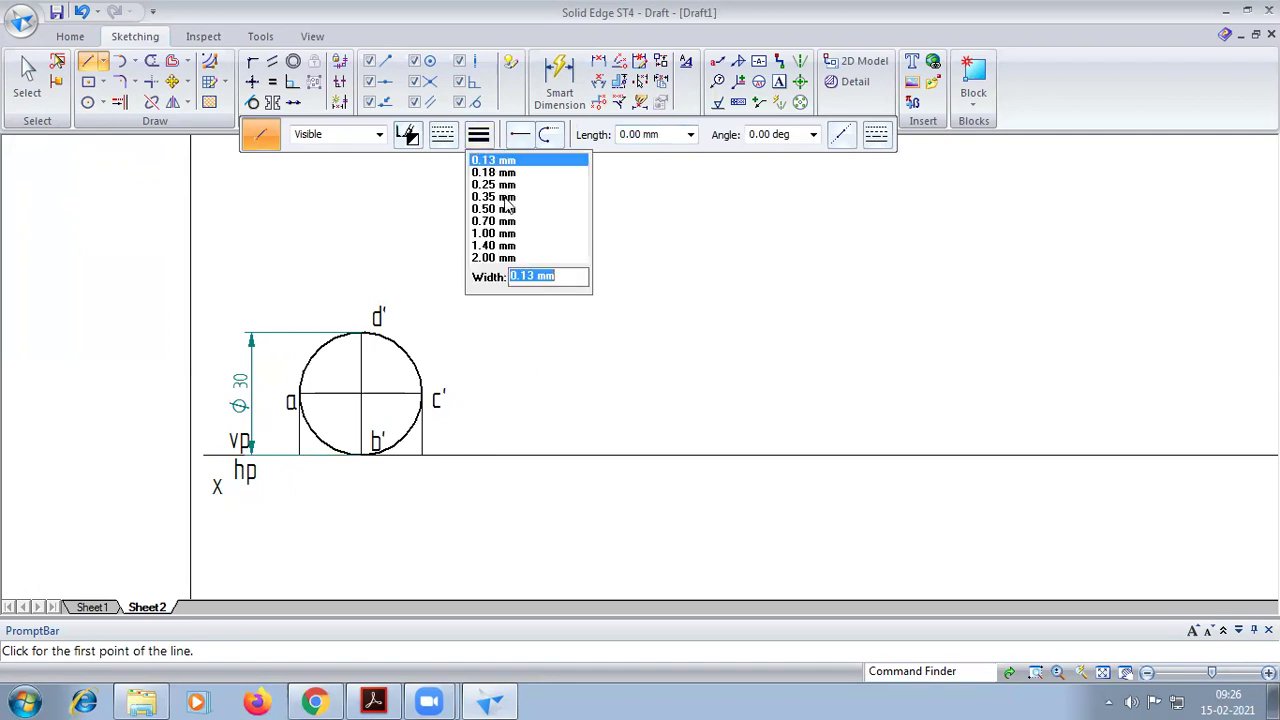
click(520, 210)
click(296, 455)
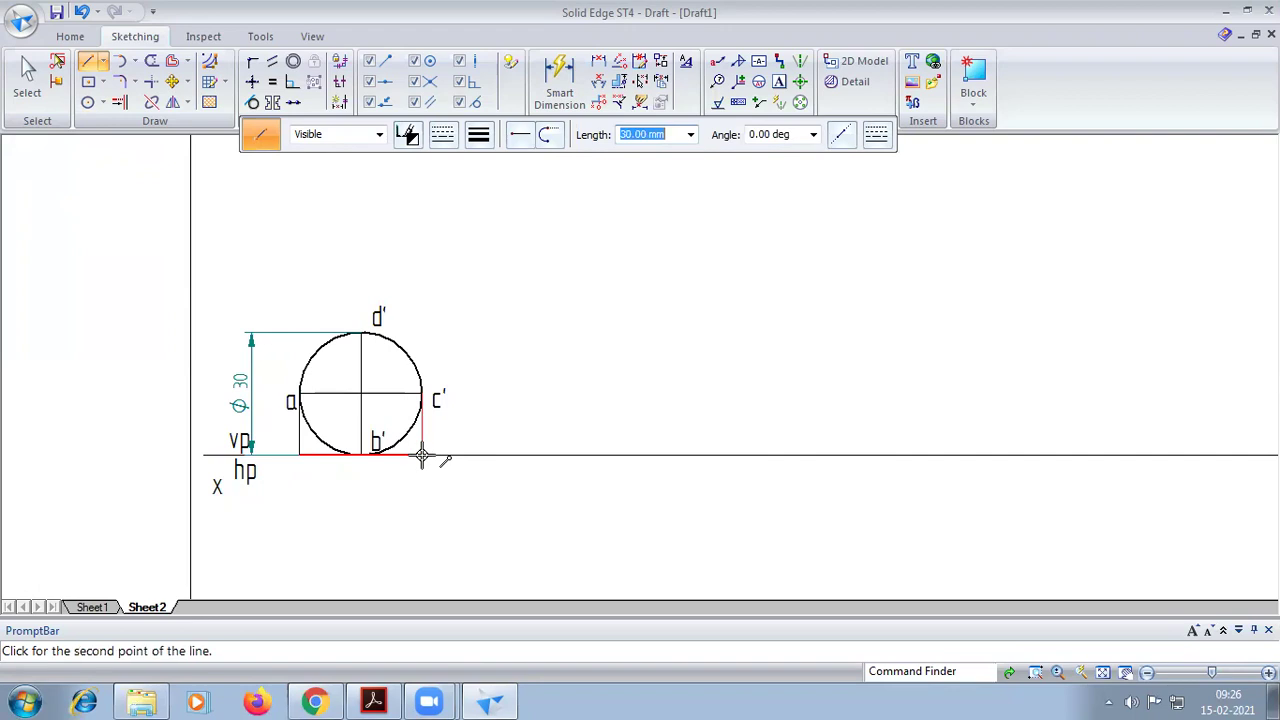
click(363, 455)
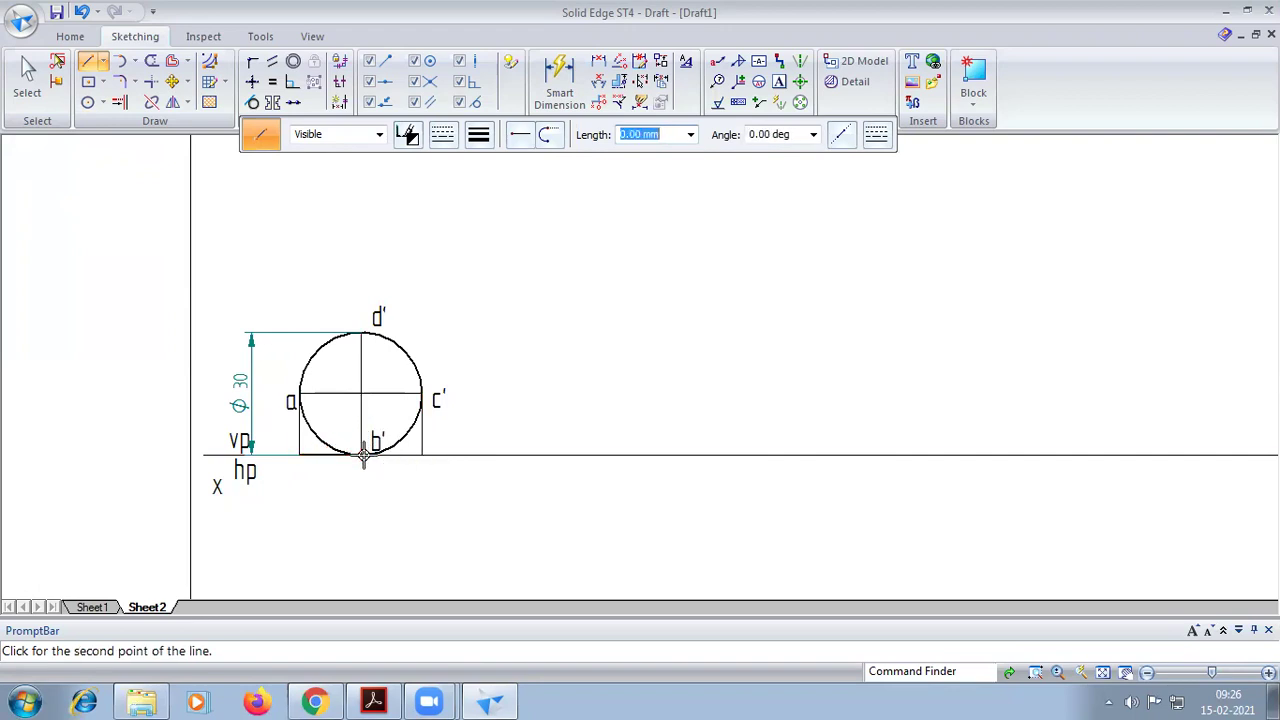
click(424, 456)
Label the top-view edge below the reference line with a and c at its ends and d (b) at its middle
click(779, 81)
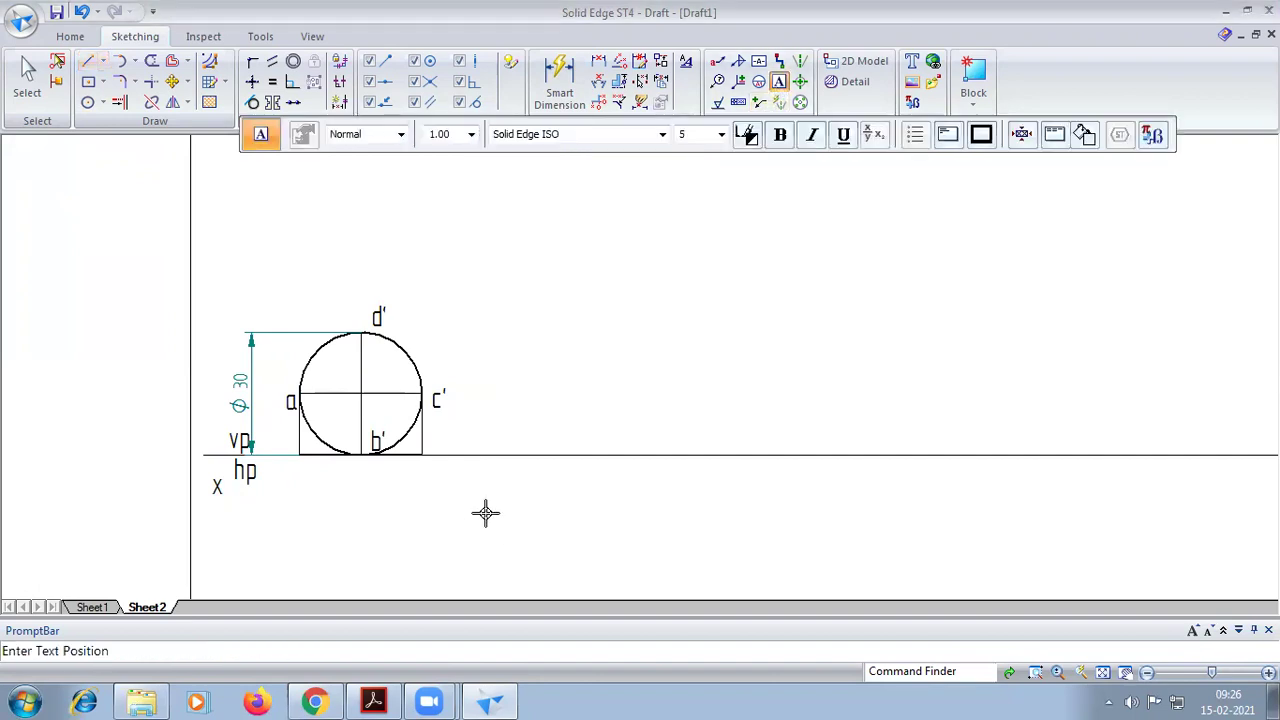
scroll(486, 511, up, 3)
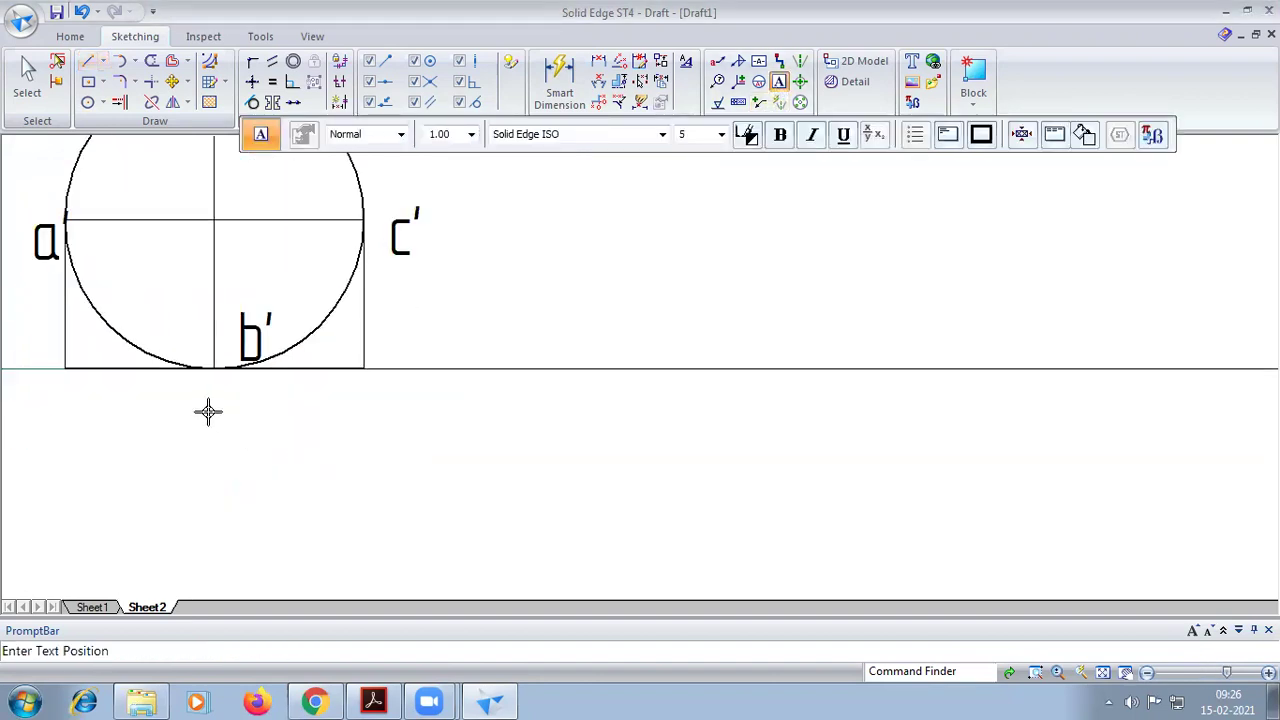
scroll(208, 411, down, 5)
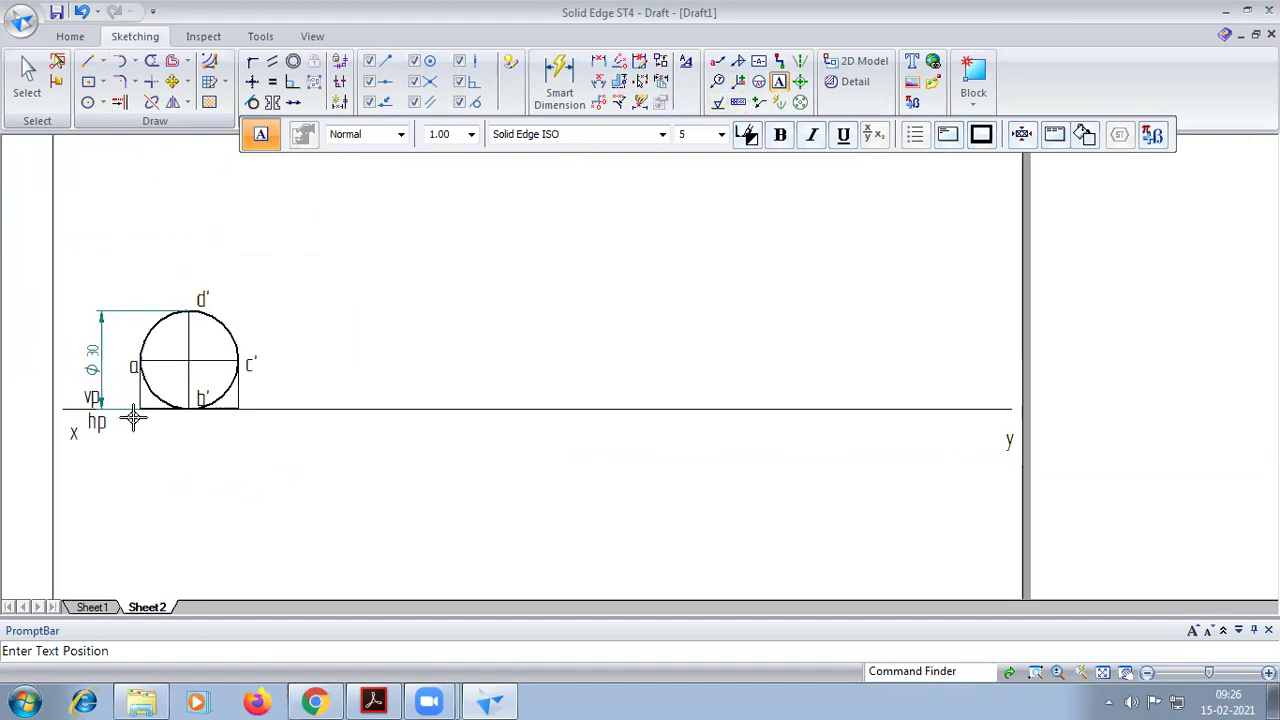
click(134, 414)
text(a)
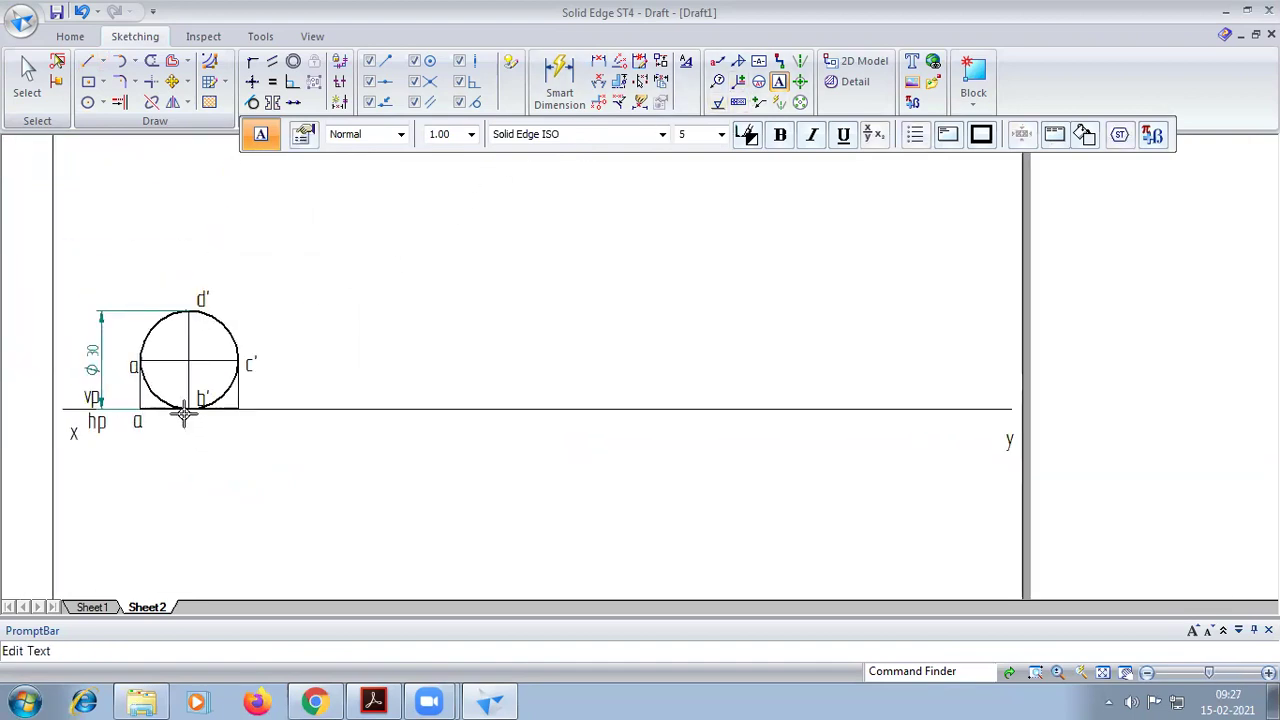
click(184, 416)
text(d)
text(c)
click(194, 420)
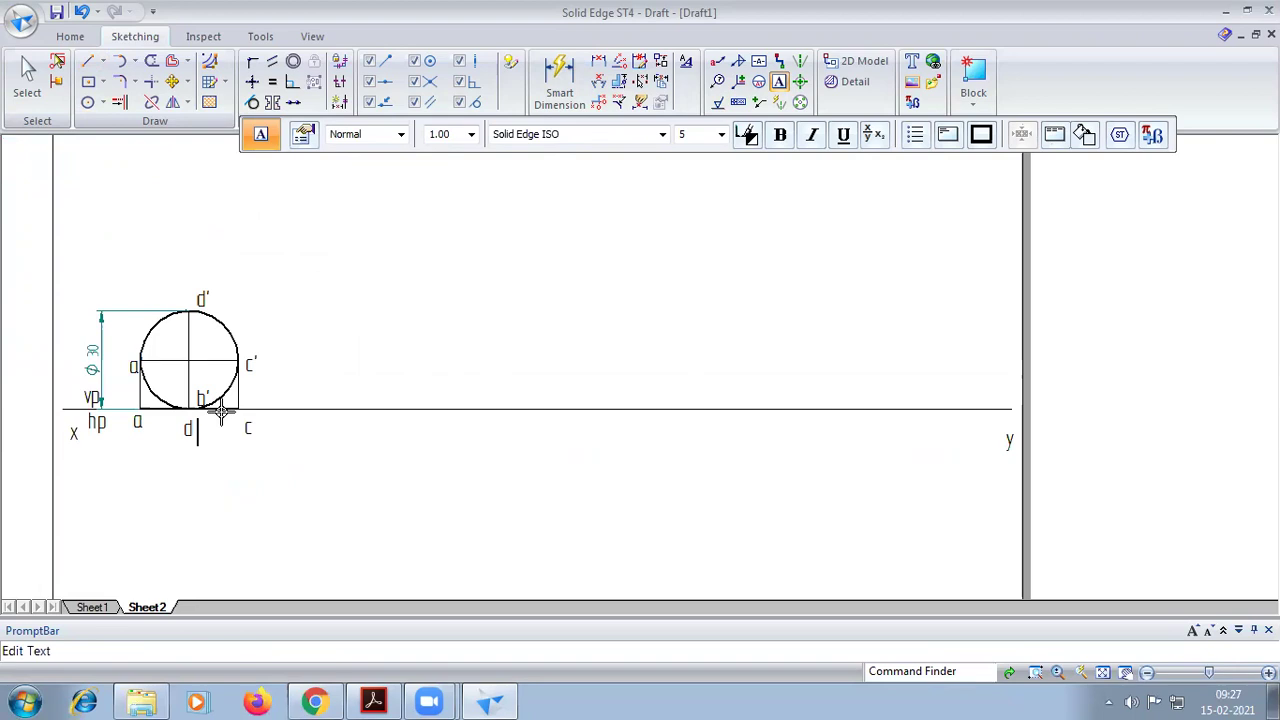
text((b))
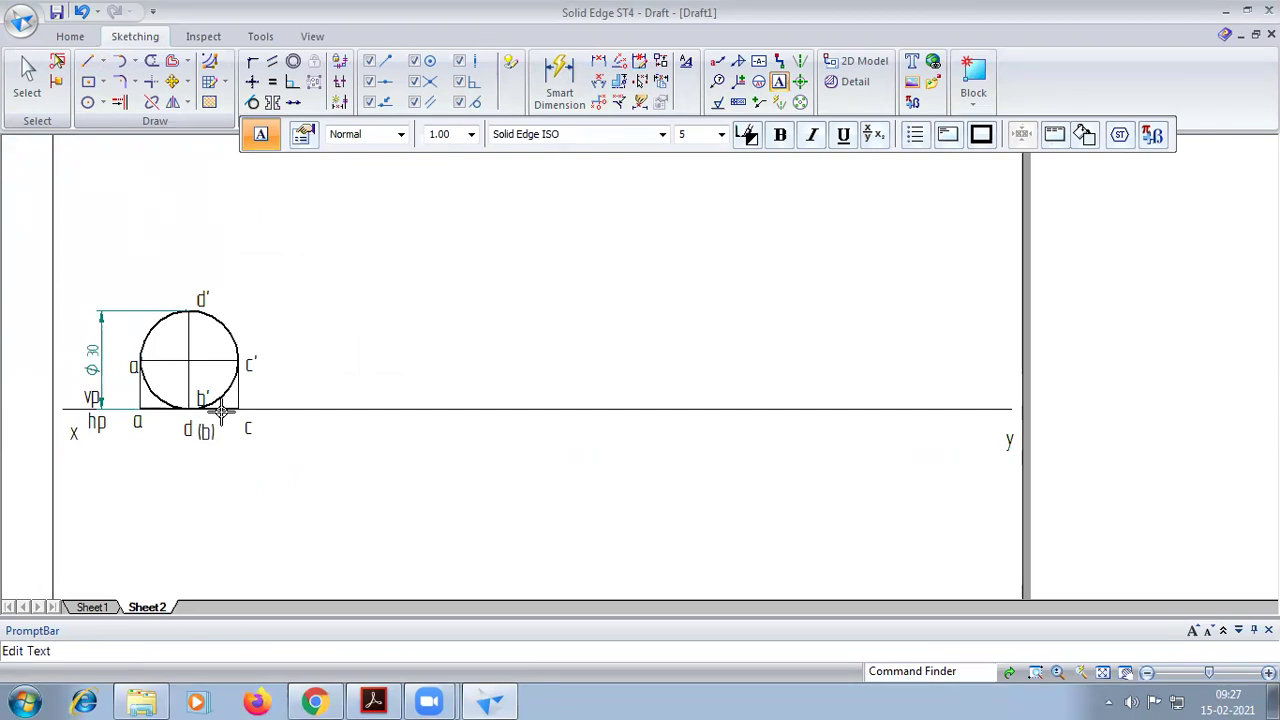
Check the Problem 49 solution in Adobe Acrobat Reader, and draw a 0.13 mm wide, 30 mm vertical axis up from the reference line beside the circle
scroll(220, 410, down, 1)
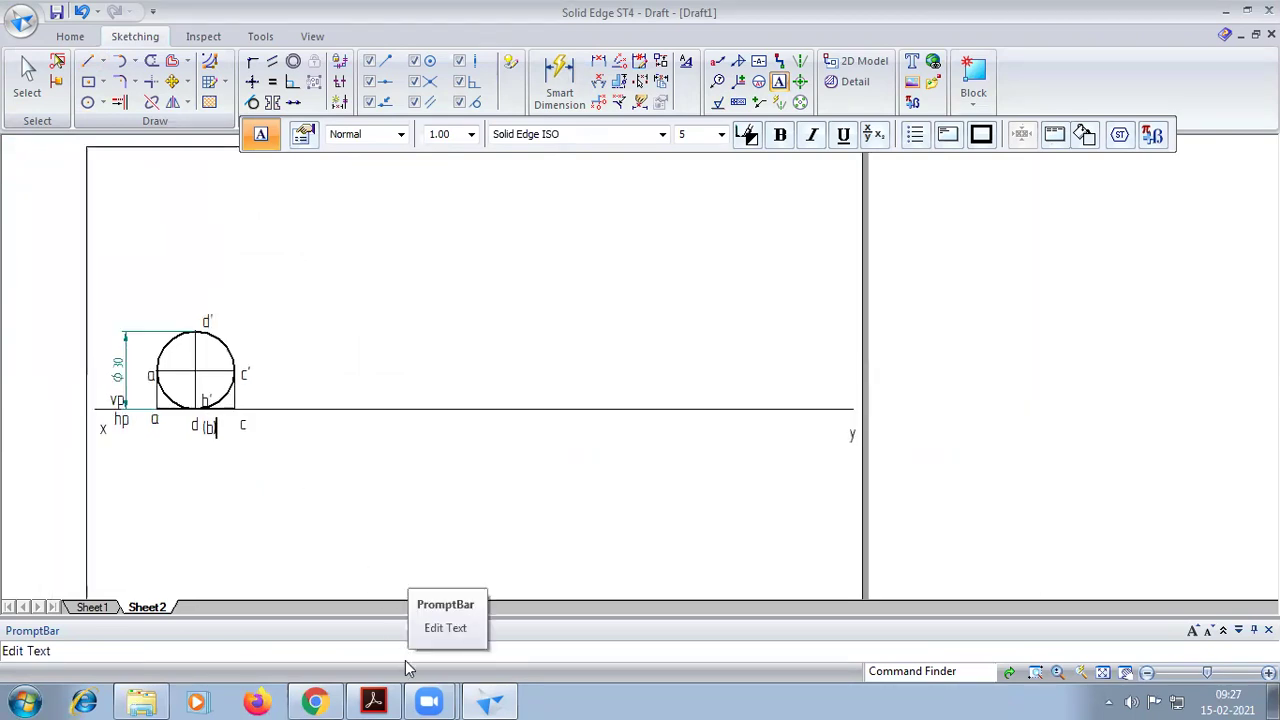
click(373, 702)
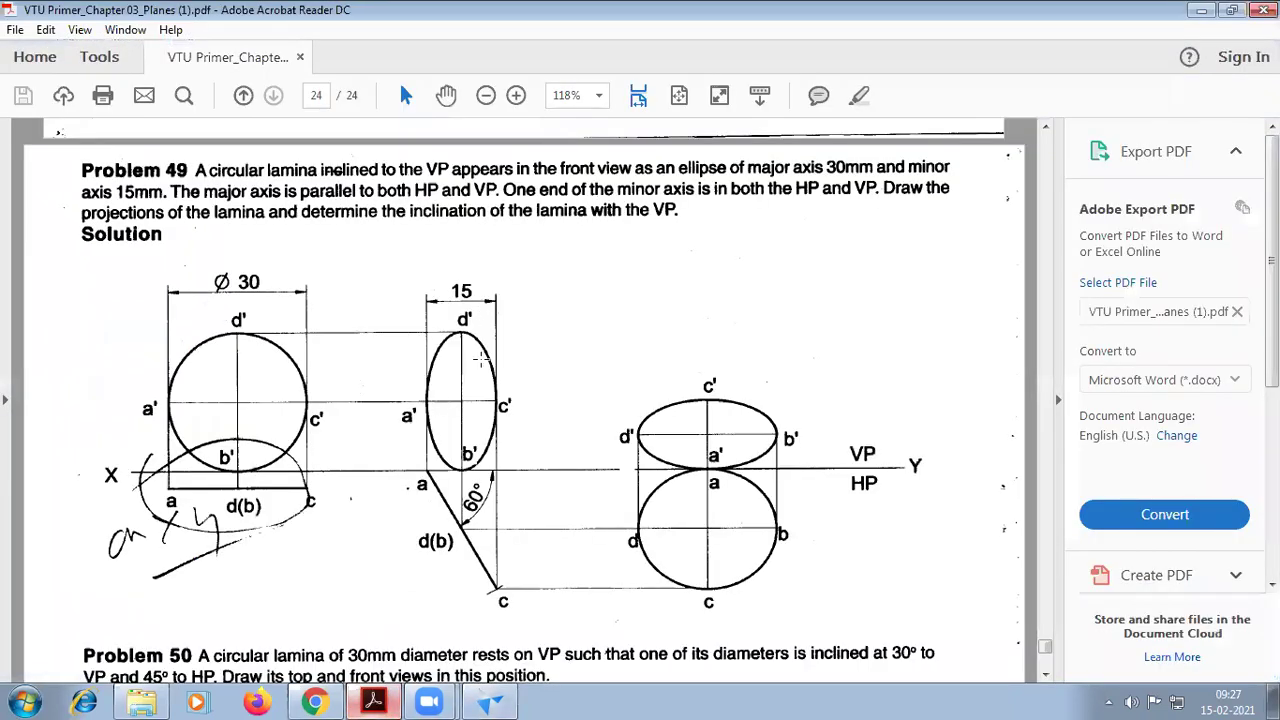
click(451, 653)
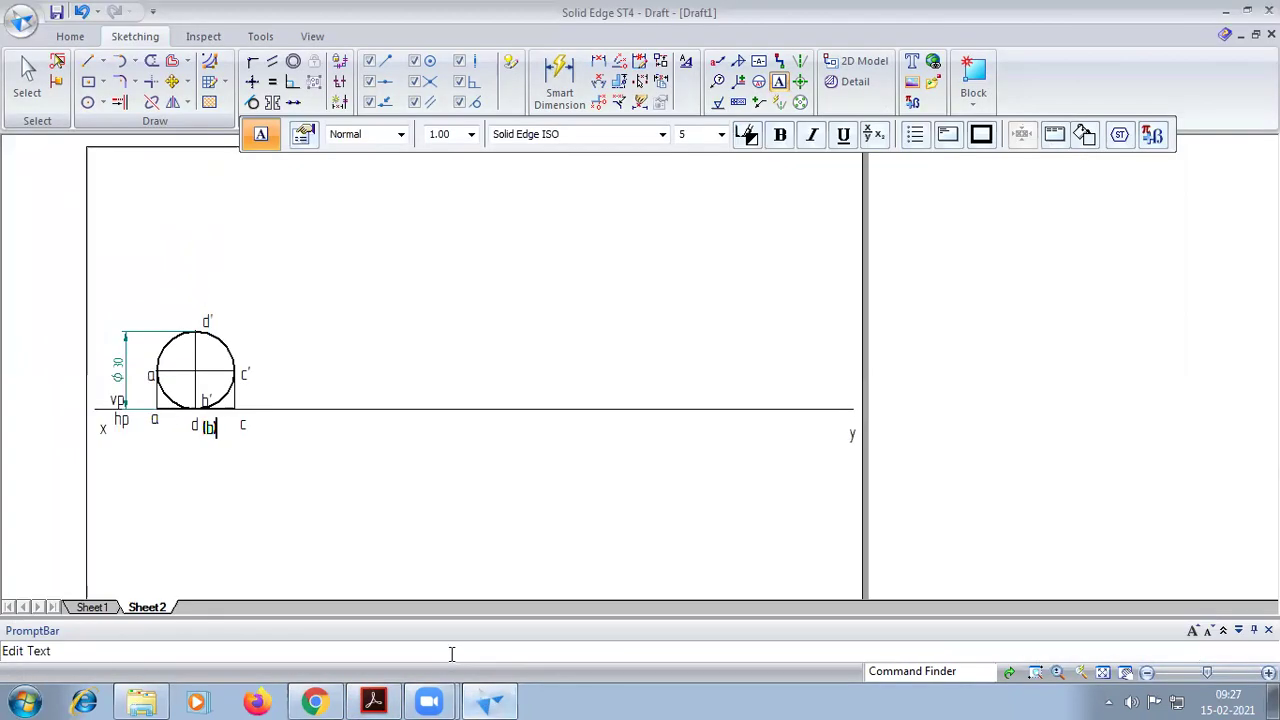
click(87, 61)
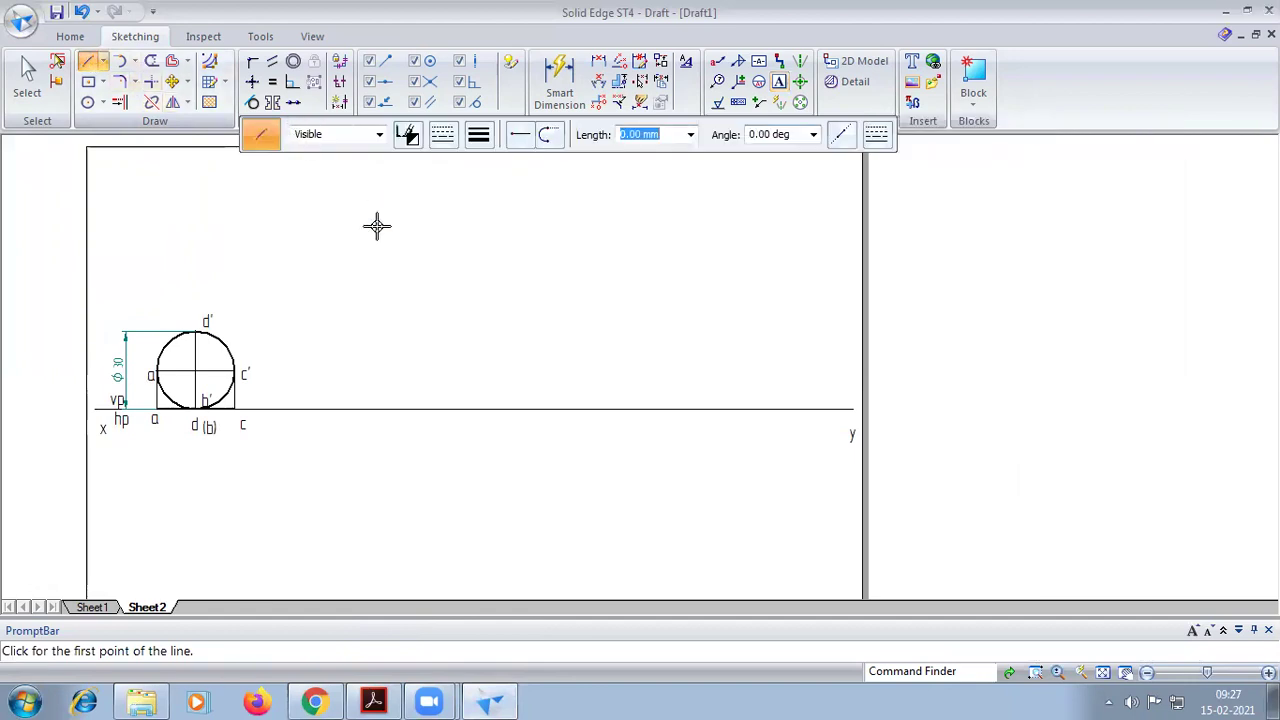
click(352, 408)
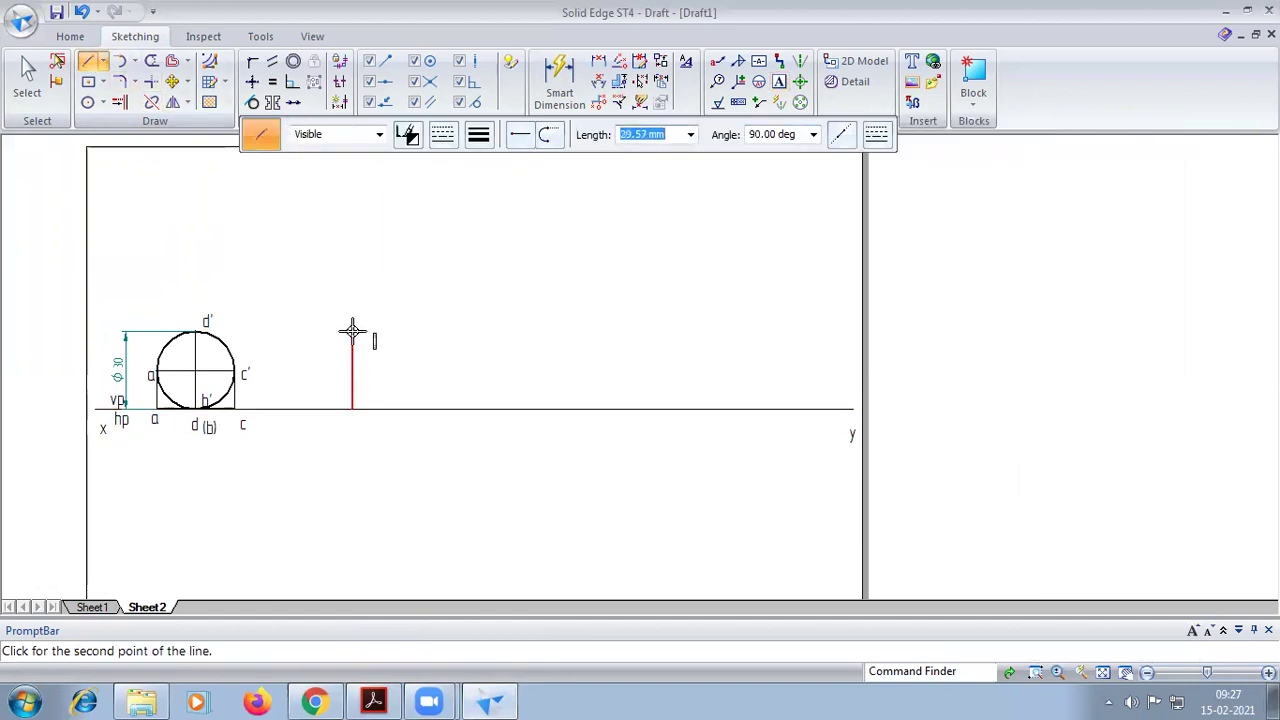
click(478, 134)
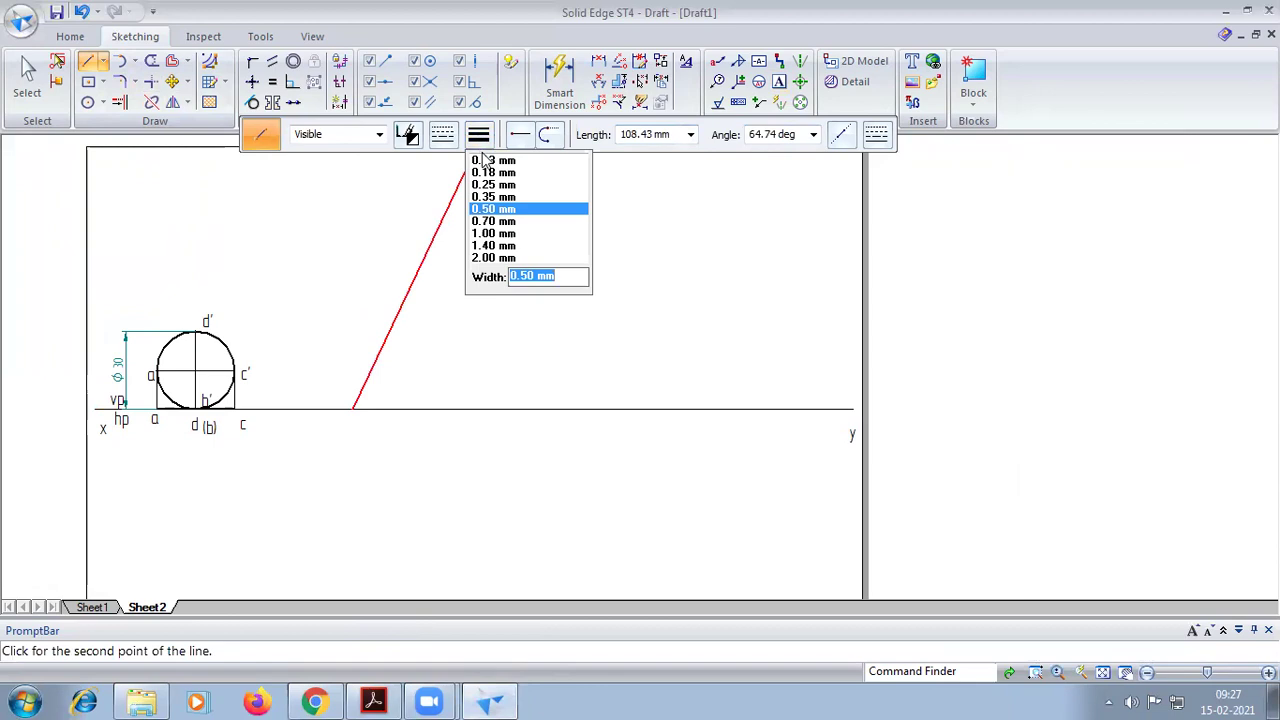
text(3)
key(Tab)
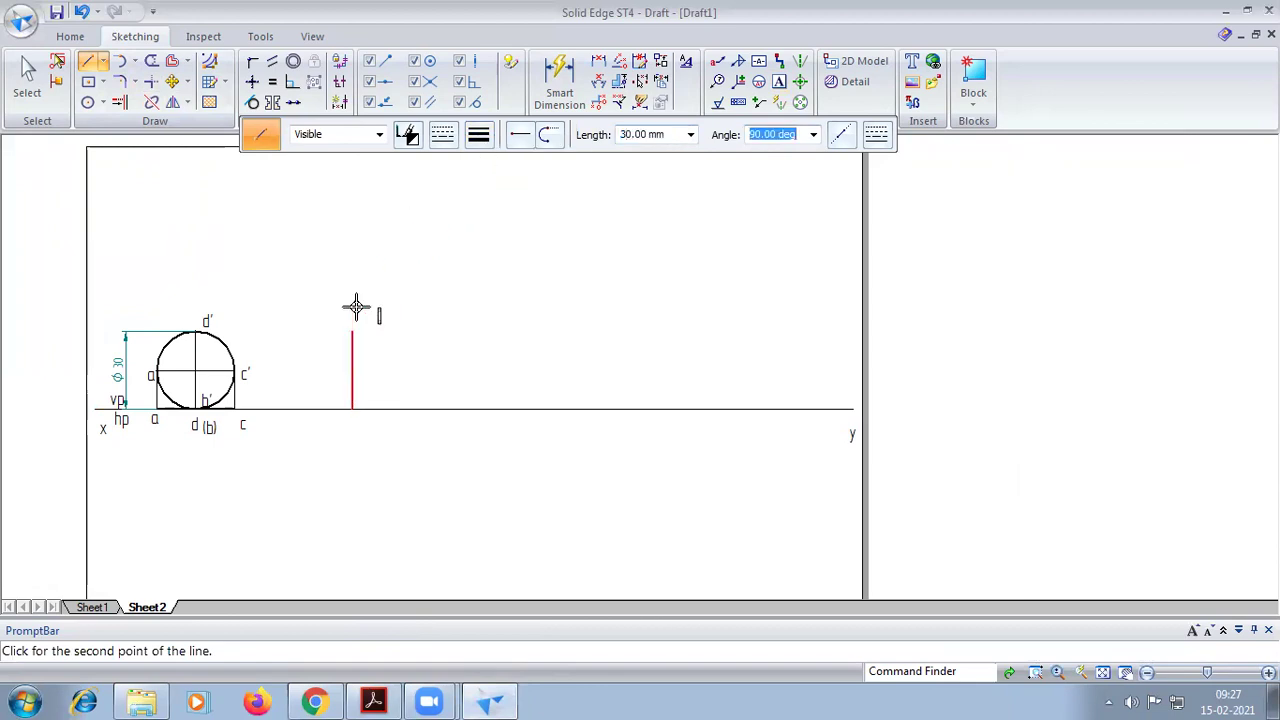
key(Return)
Draw the minor axis as two 7.5 mm horizontal lines, one to each side of the 30 mm vertical axis's midpoint
right_click(352, 372)
click(352, 372)
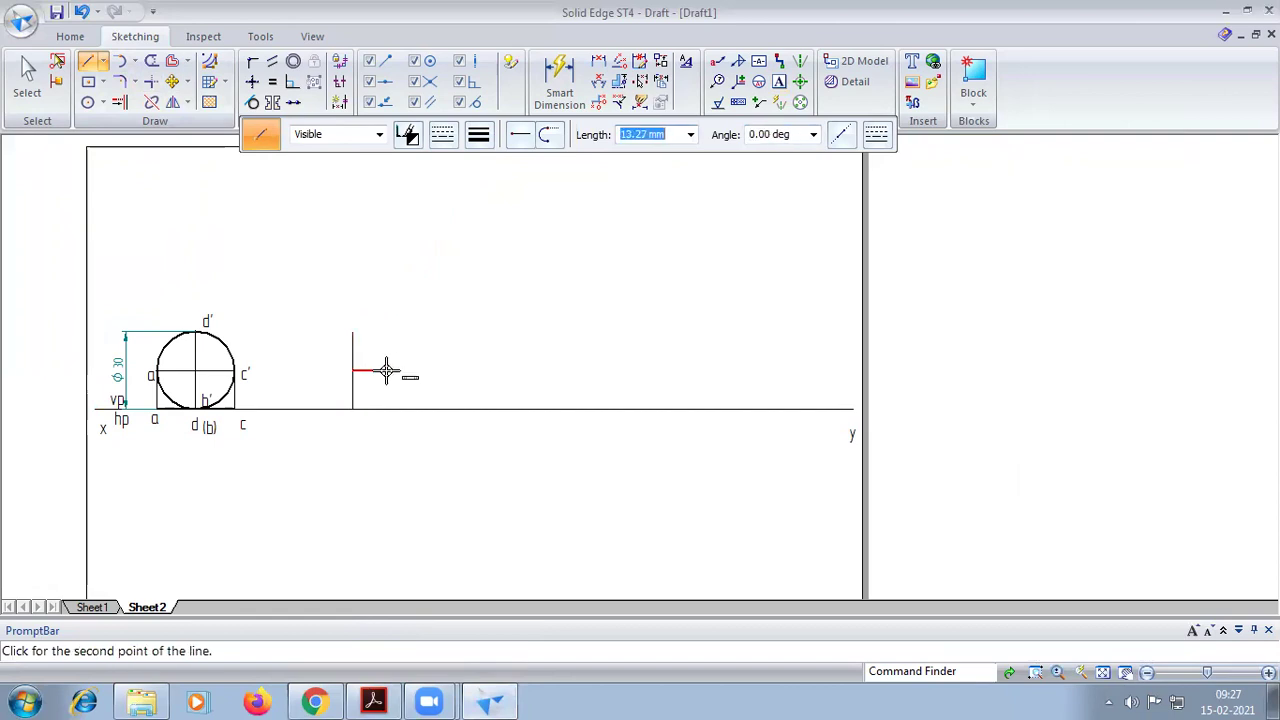
text(7.5)
key(Tab)
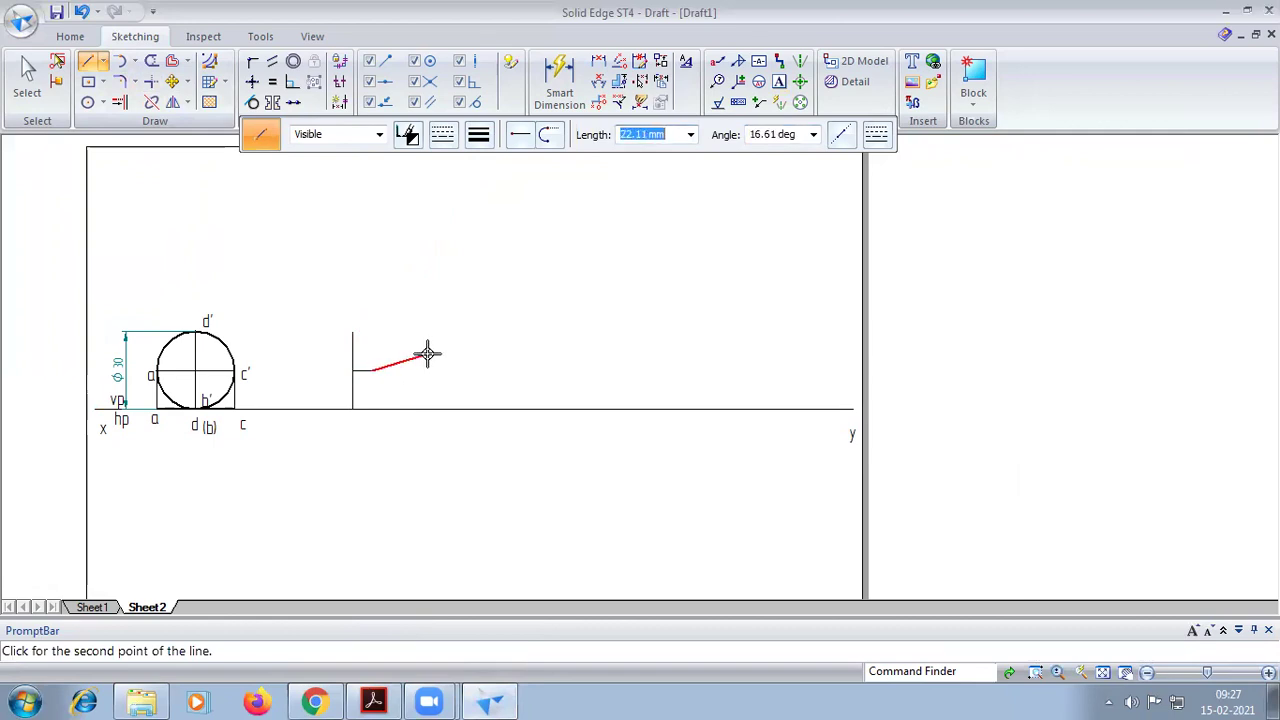
right_click(351, 367)
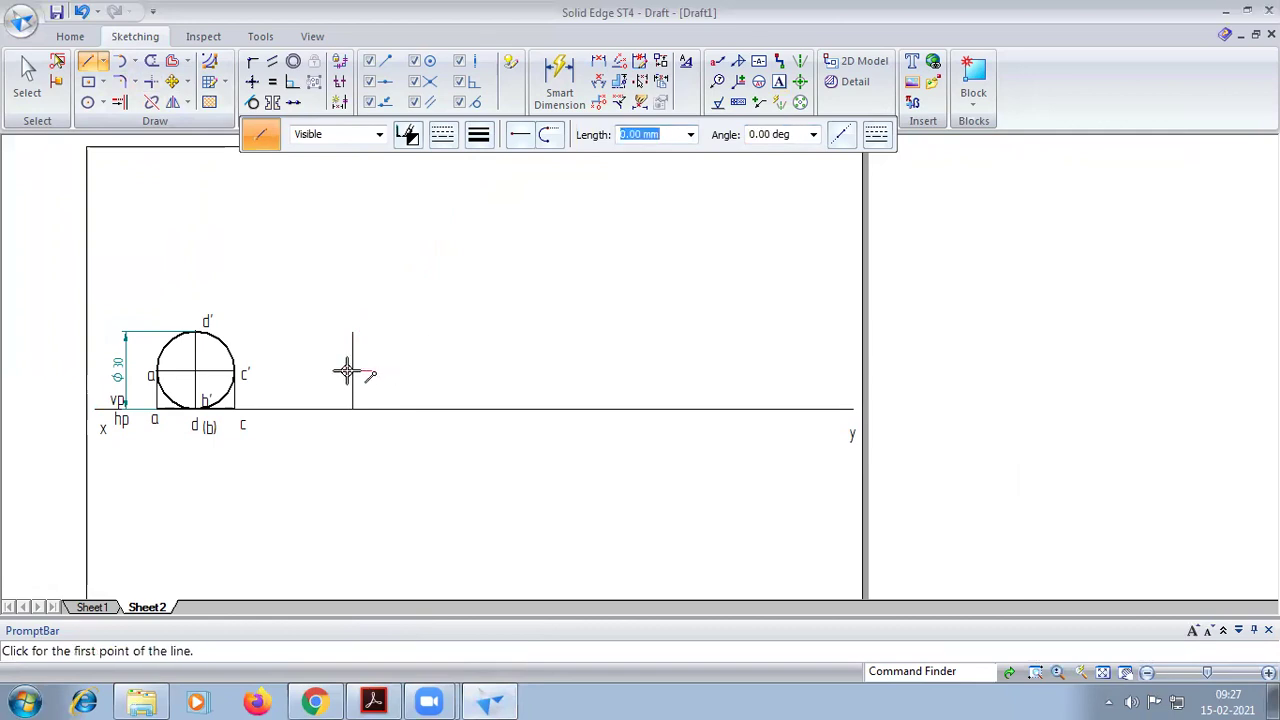
click(350, 371)
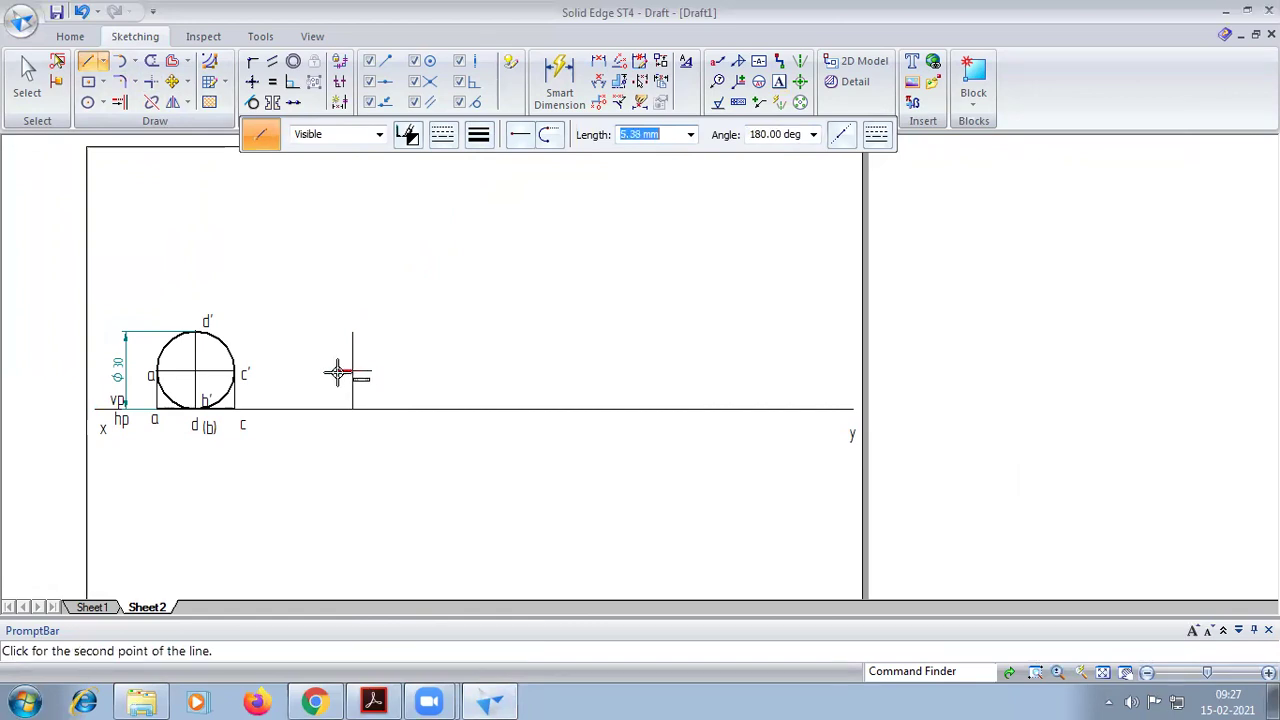
key(Tab)
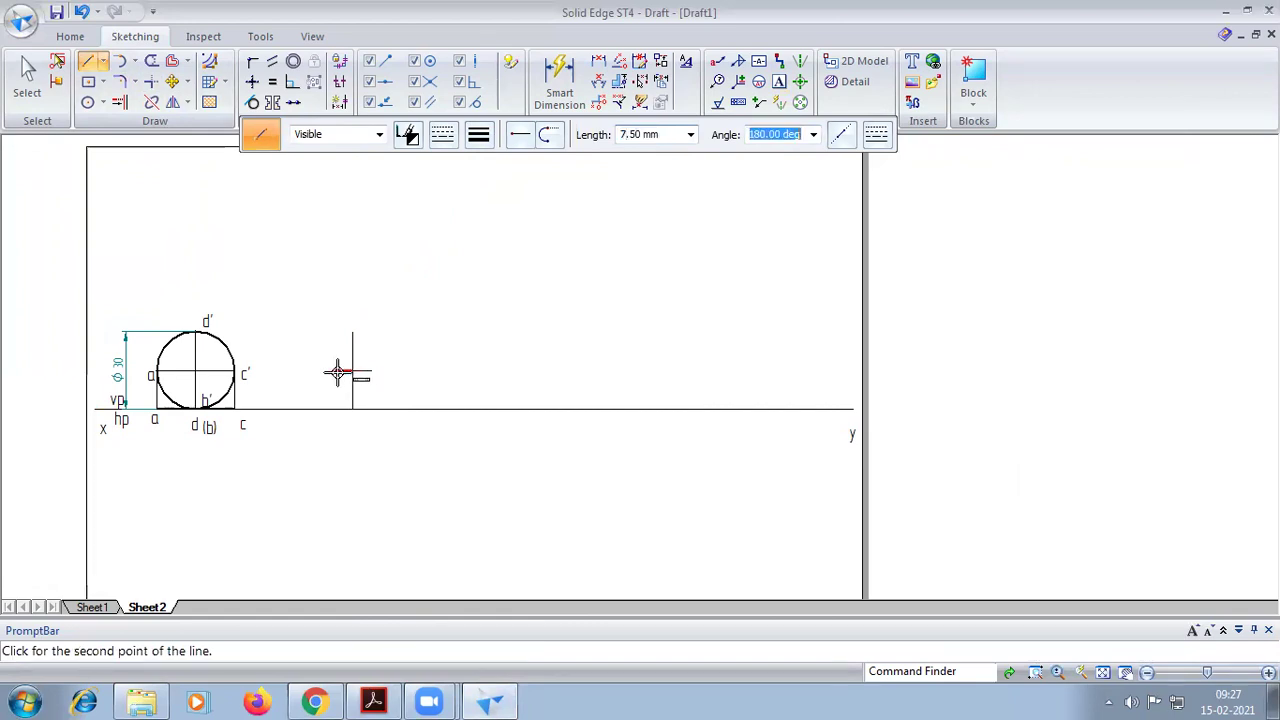
key(Return)
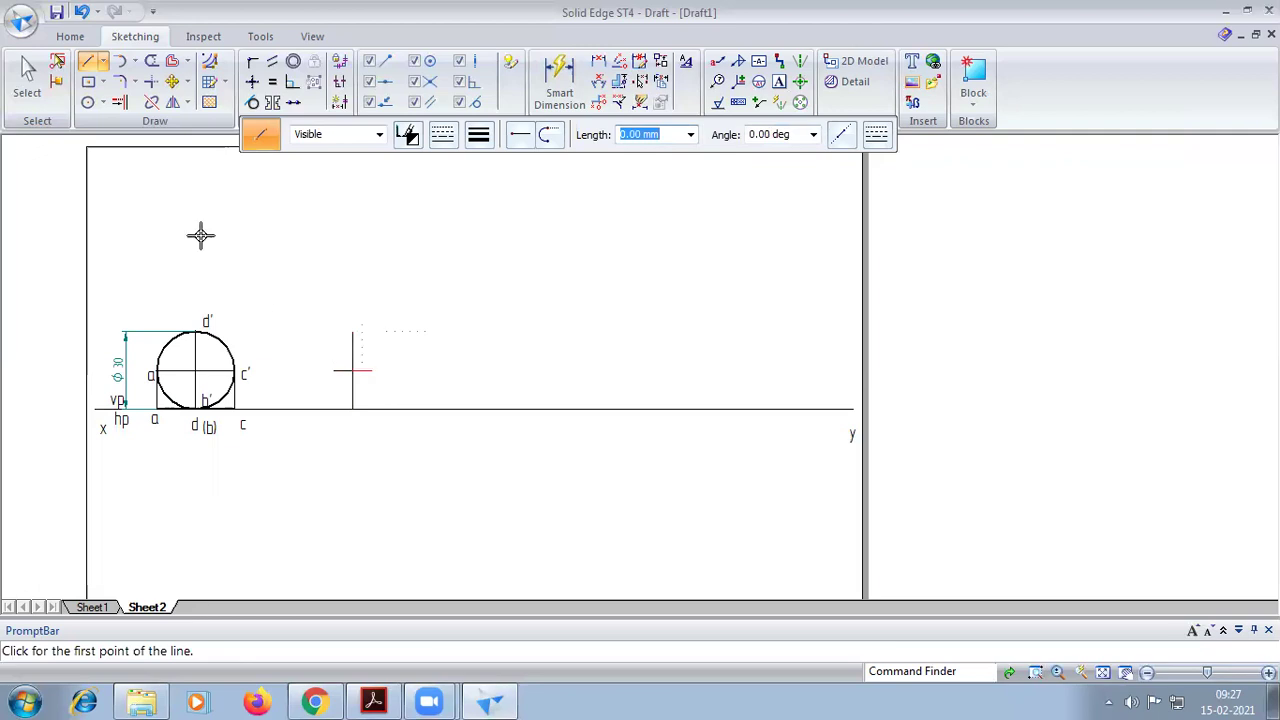
Draw a thick-lined ellipse by center point on the axes' intersection, through the ends of the vertical major axis and horizontal minor axis
click(103, 102)
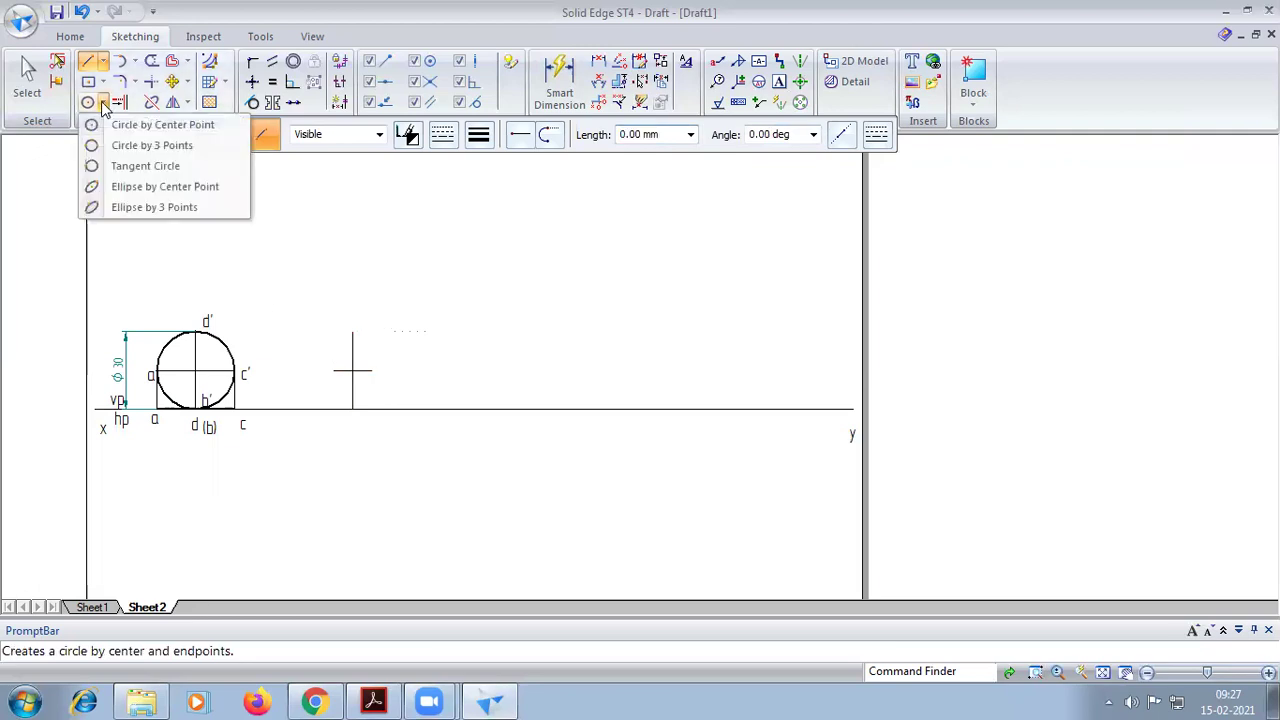
click(118, 180)
click(478, 134)
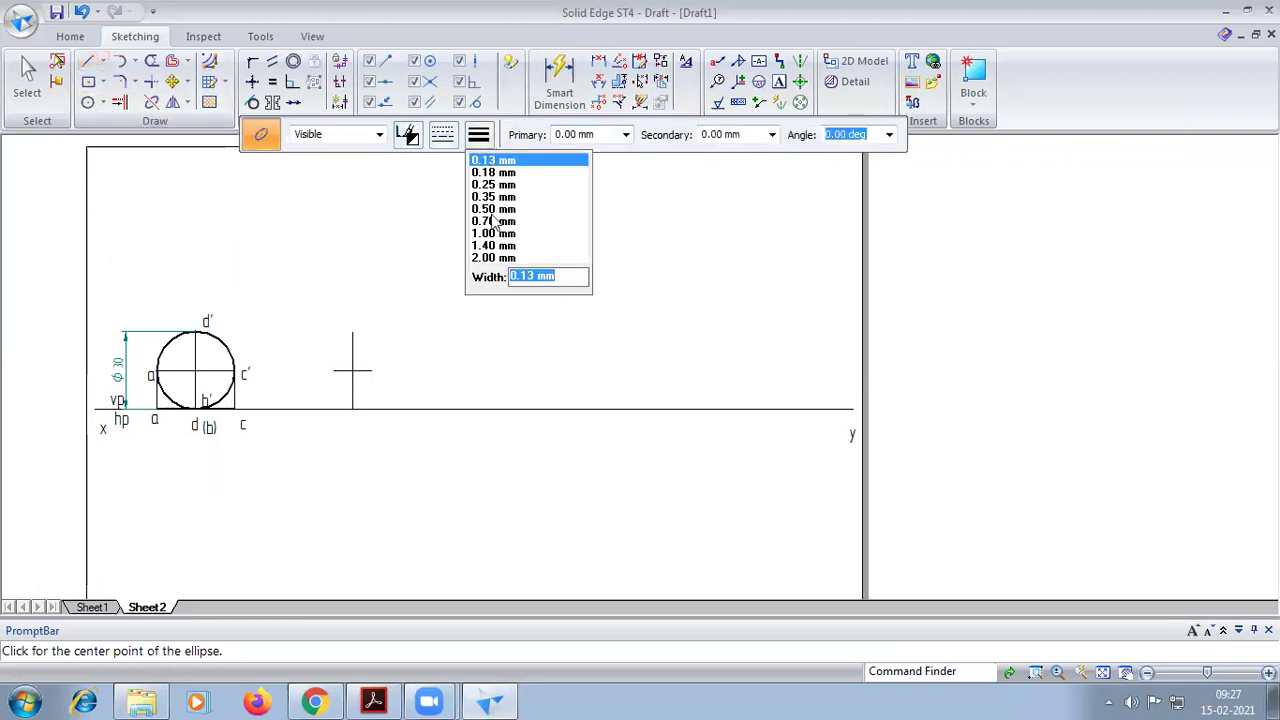
click(494, 222)
scroll(329, 420, up, 2)
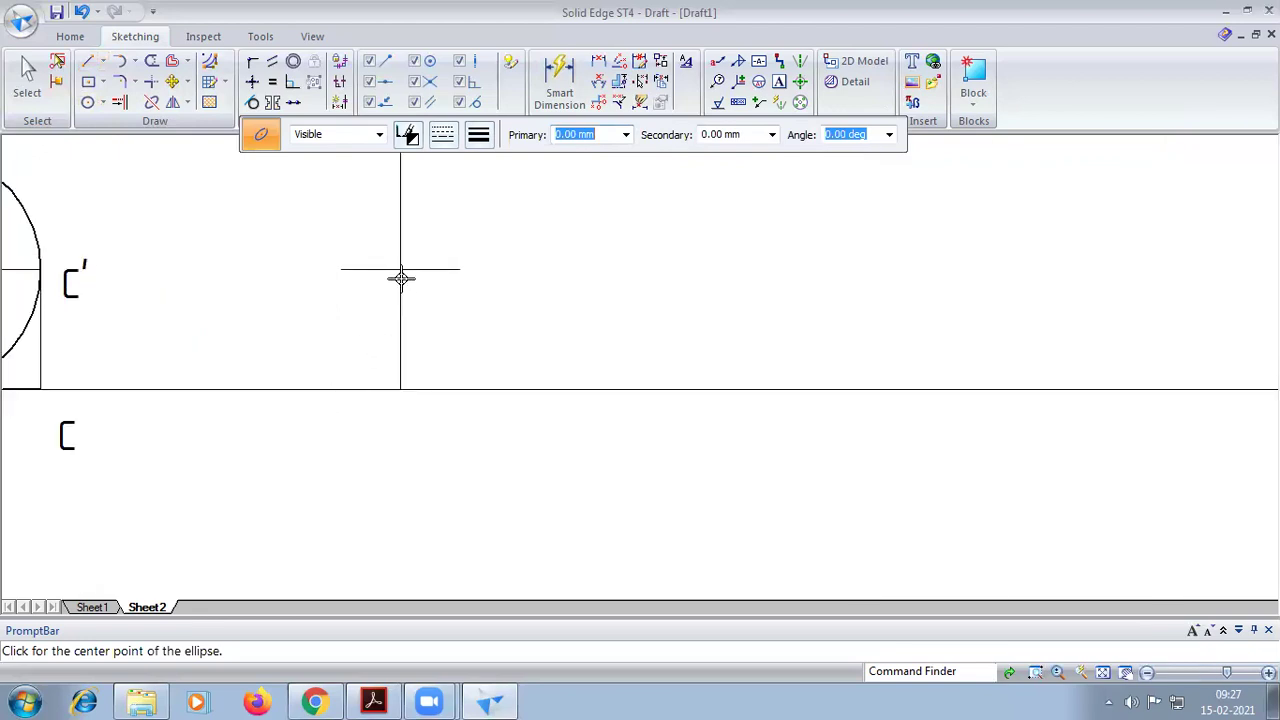
scroll(400, 268, up, 5)
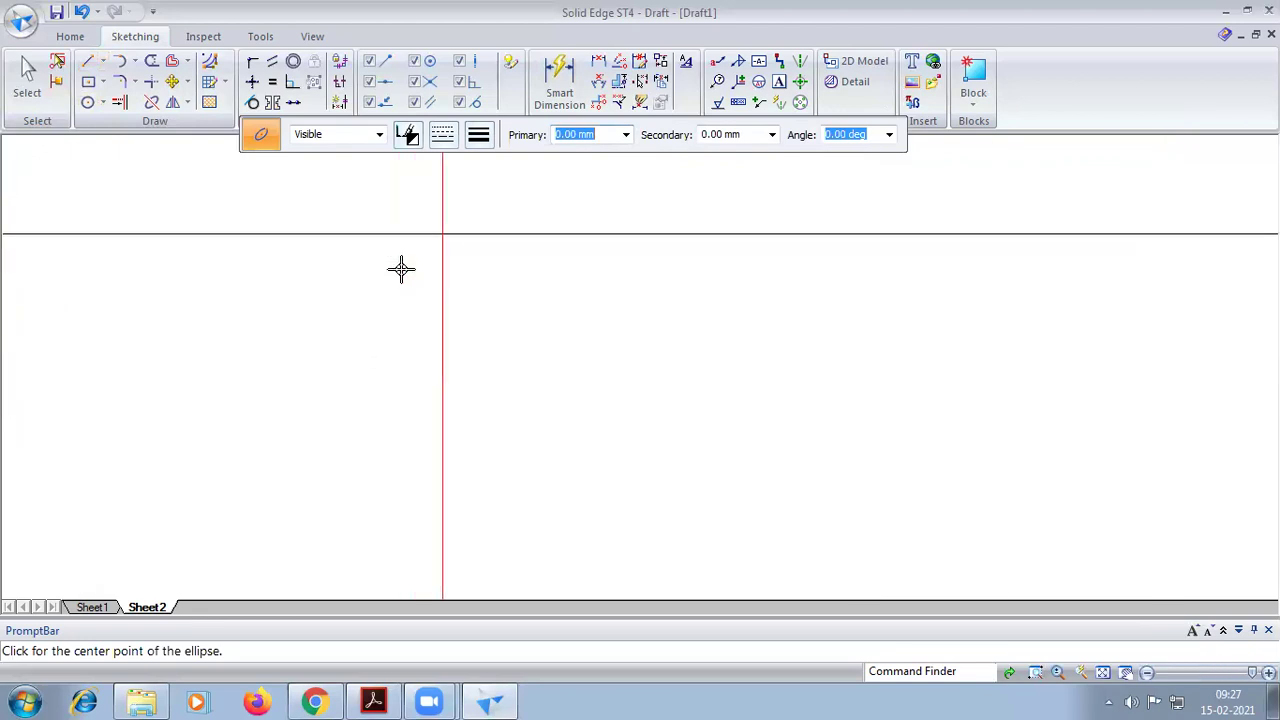
click(442, 234)
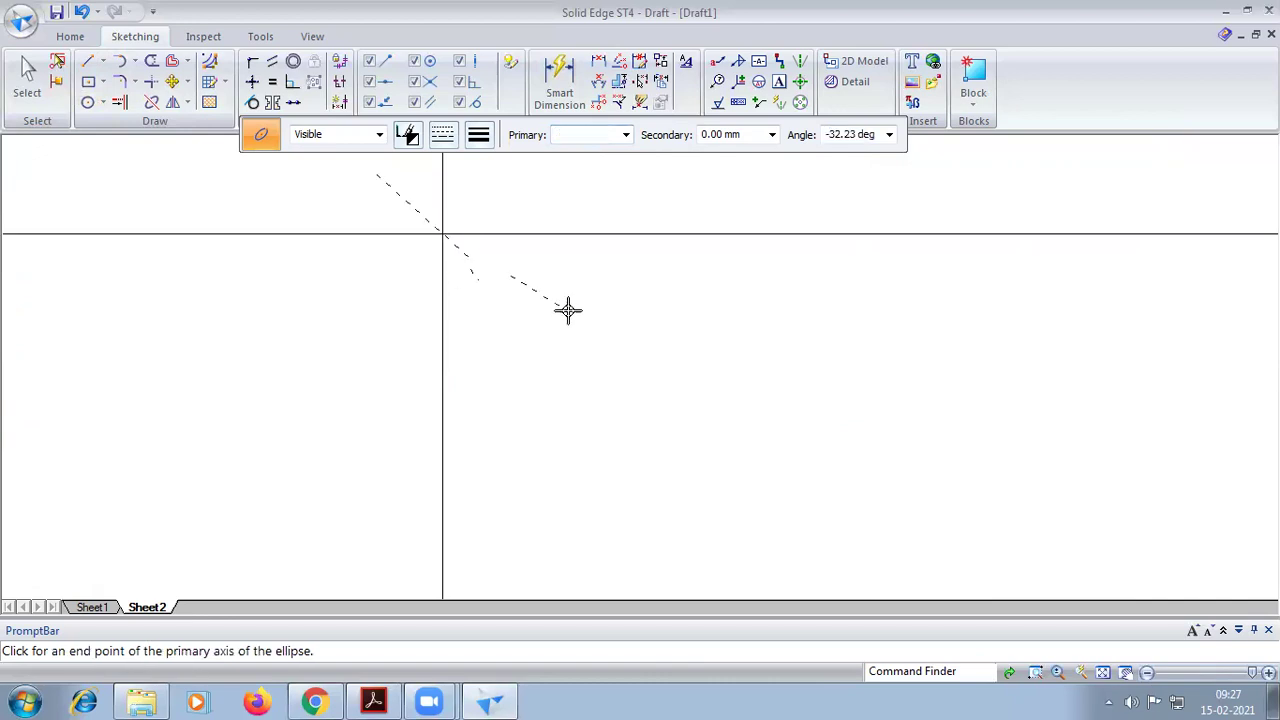
click(1103, 673)
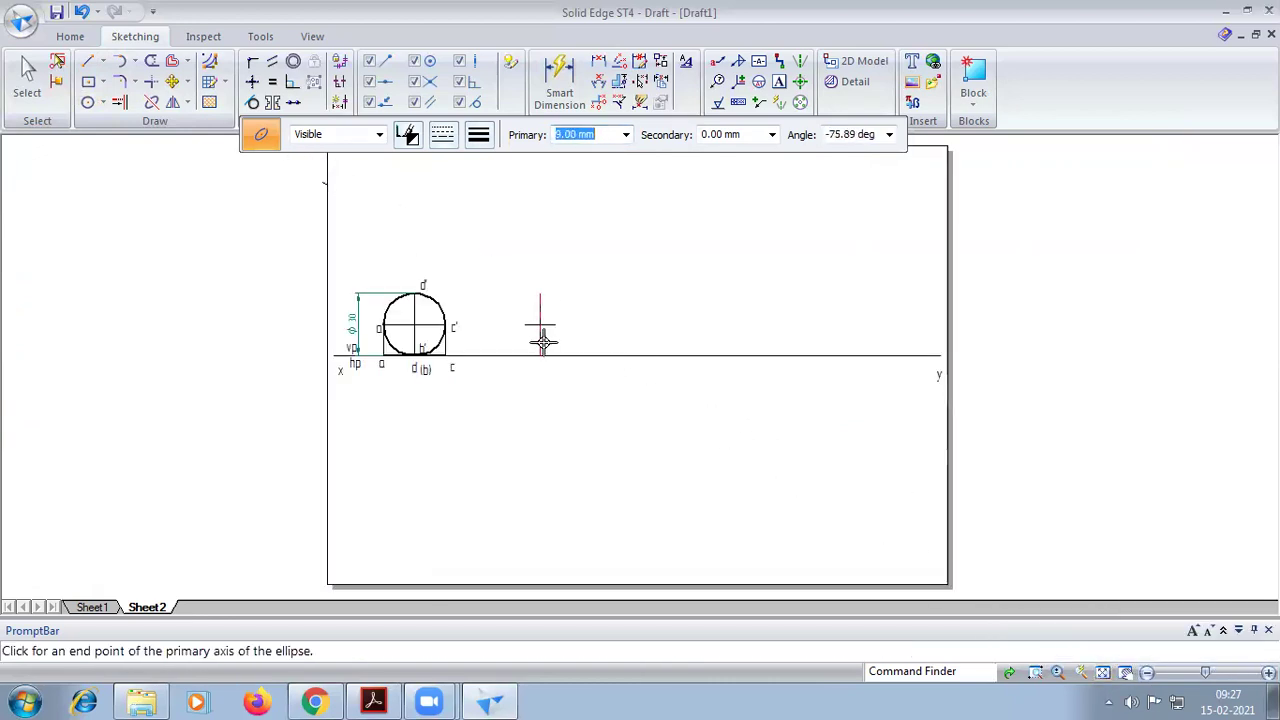
scroll(542, 341, up, 2)
click(532, 257)
scroll(562, 313, up, 3)
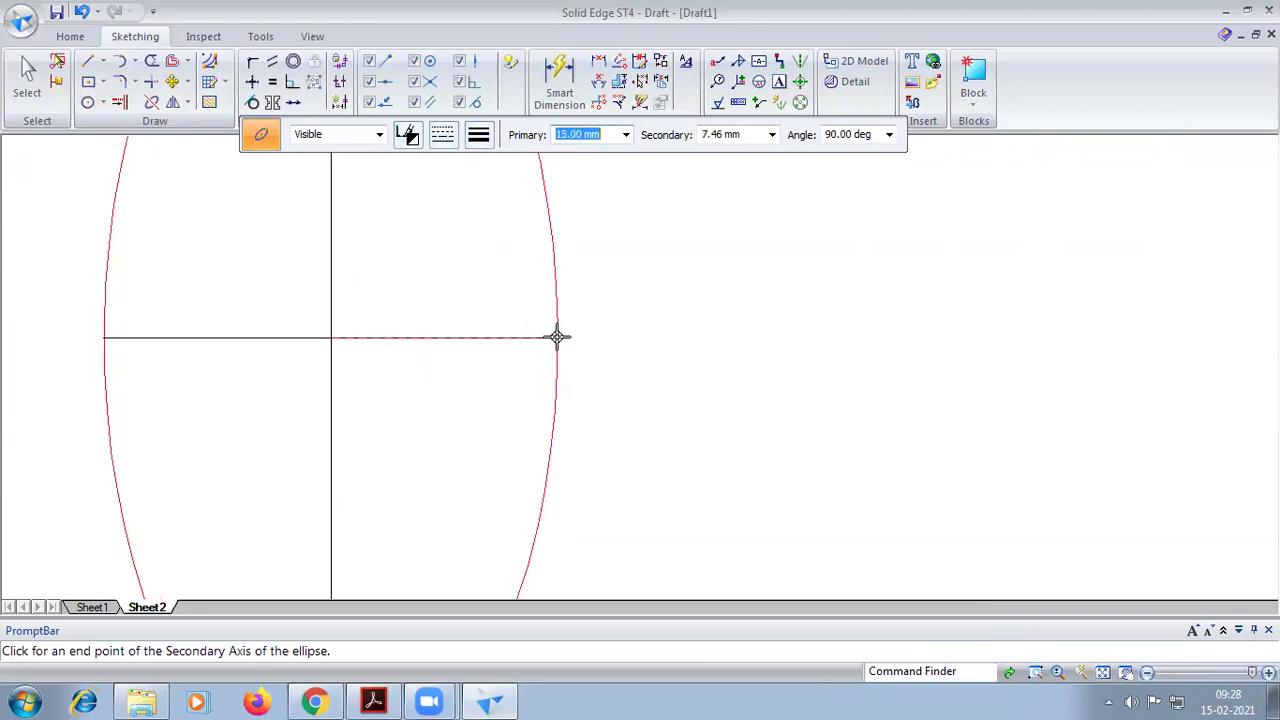
click(557, 337)
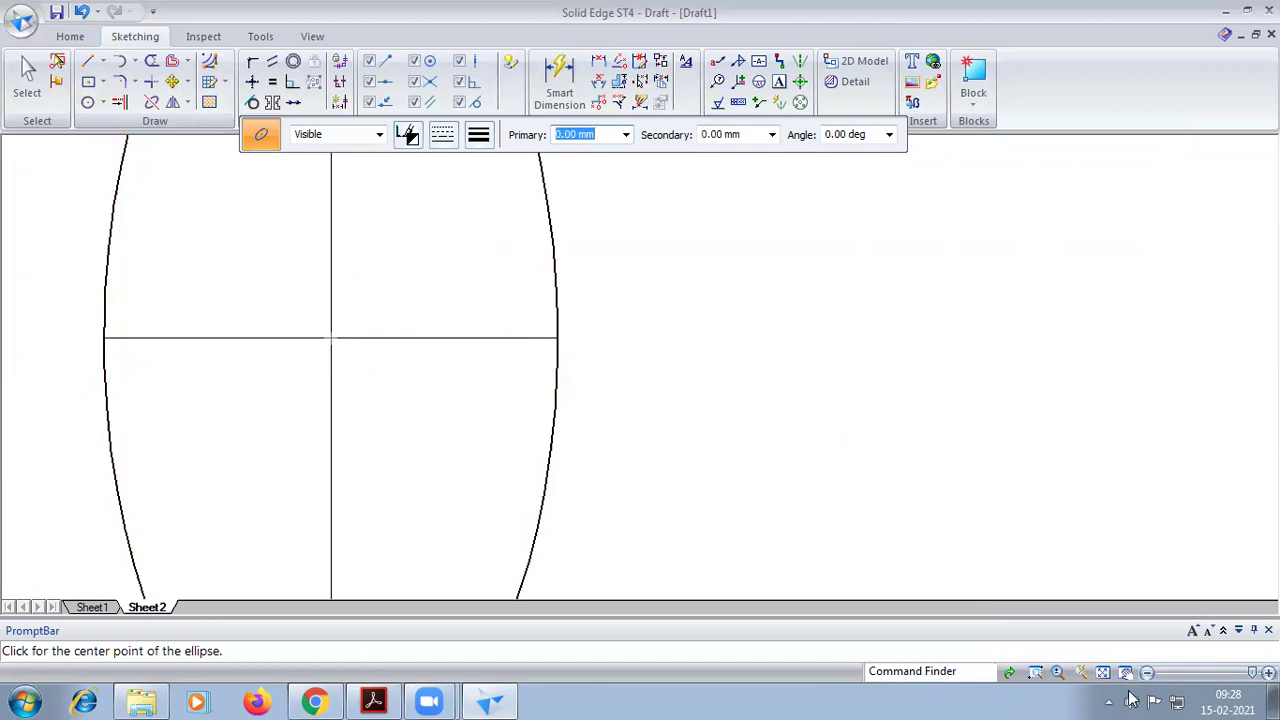
Dimension the ellipse's height with Smart Dimension, placing the dimension on its left side
click(1103, 672)
scroll(563, 449, up, 2)
scroll(563, 449, down, 2)
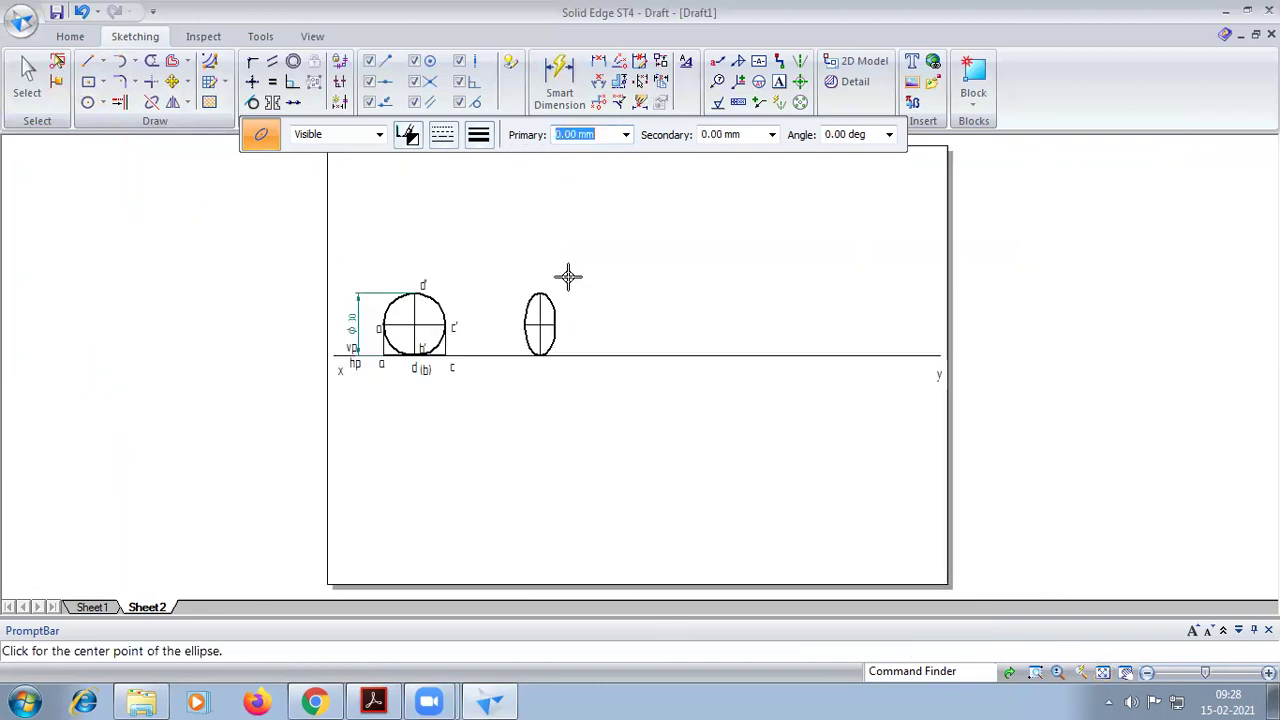
click(559, 80)
click(526, 320)
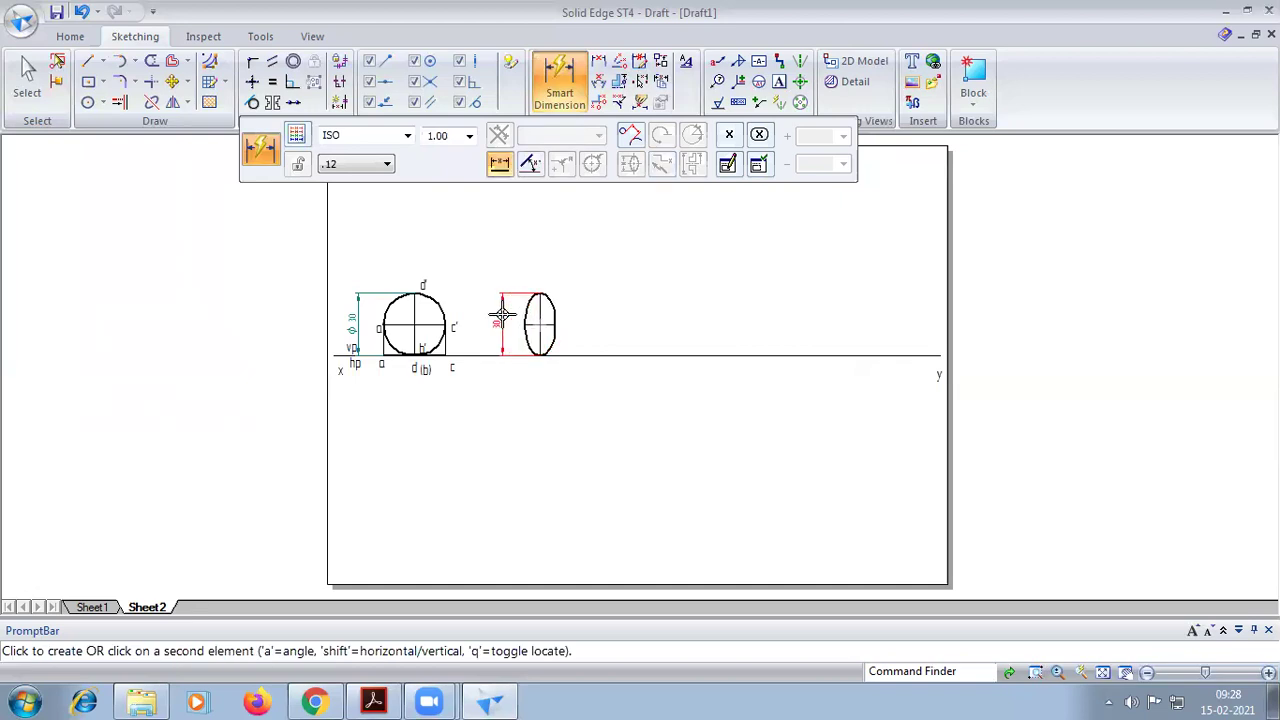
click(502, 316)
Try to dimension the ellipse's width above it with Smart Dimension, and undo that dimension
click(545, 322)
click(545, 271)
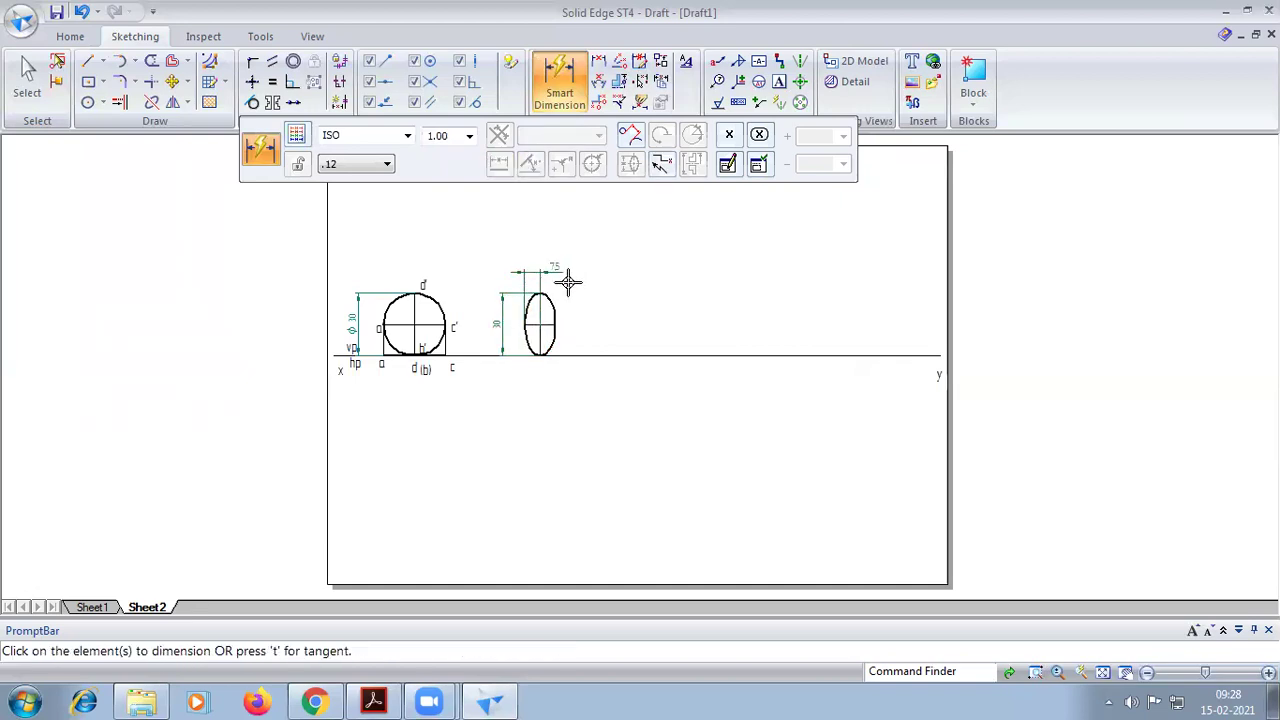
key(ctrl+z)
Dimension the horizontal distance from the ellipse's left side to its center with Distance Between, placing it along the minor axis
scroll(567, 284, up, 1)
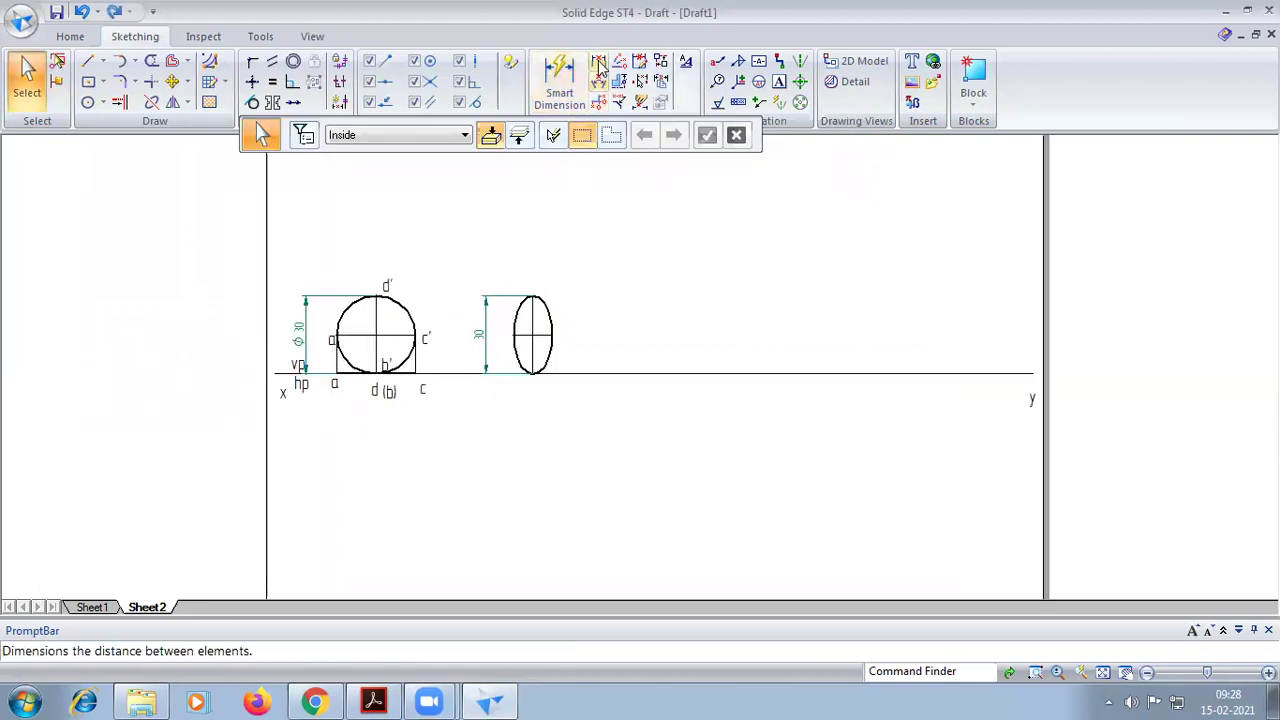
click(598, 60)
scroll(570, 332, up, 2)
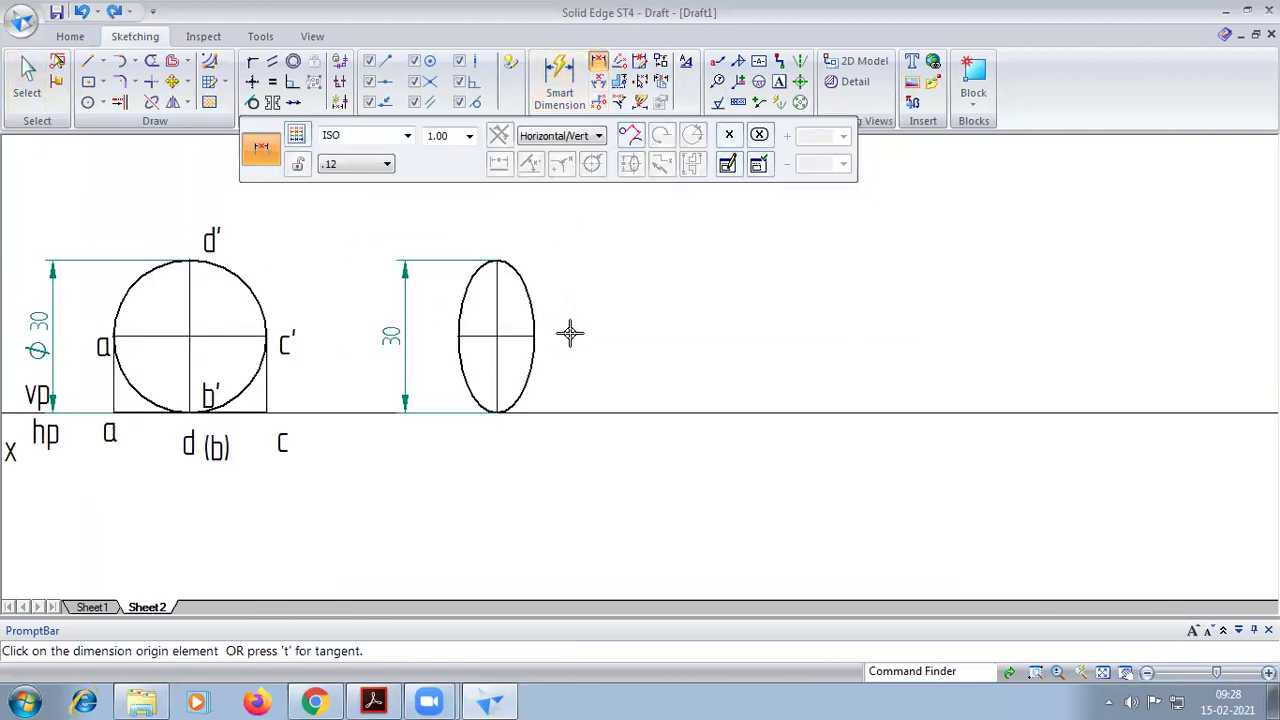
click(459, 320)
click(532, 318)
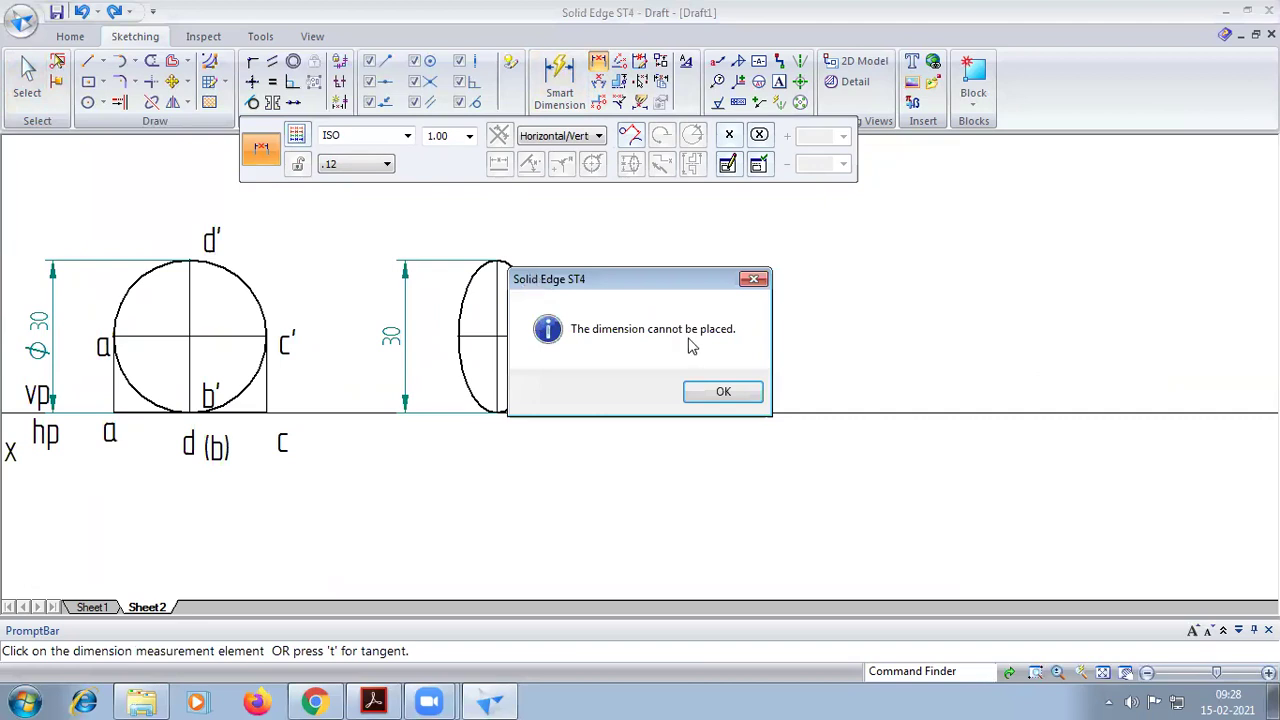
click(700, 388)
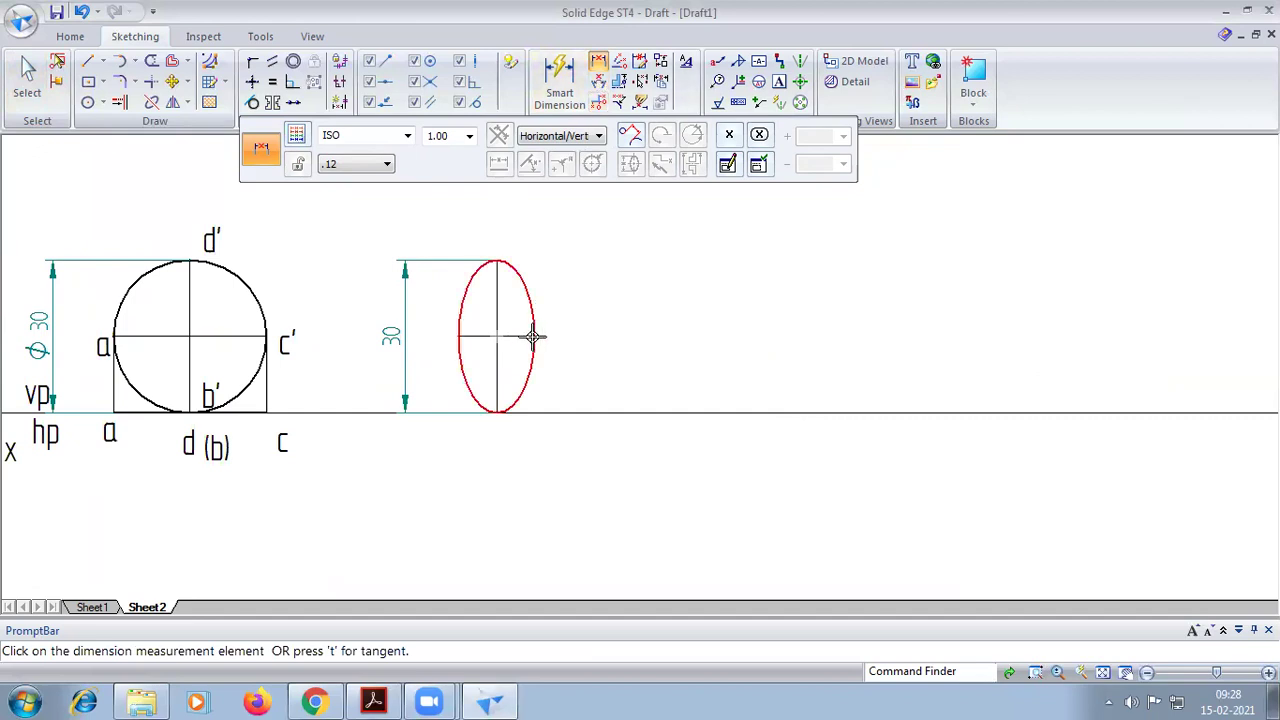
scroll(520, 337, up, 5)
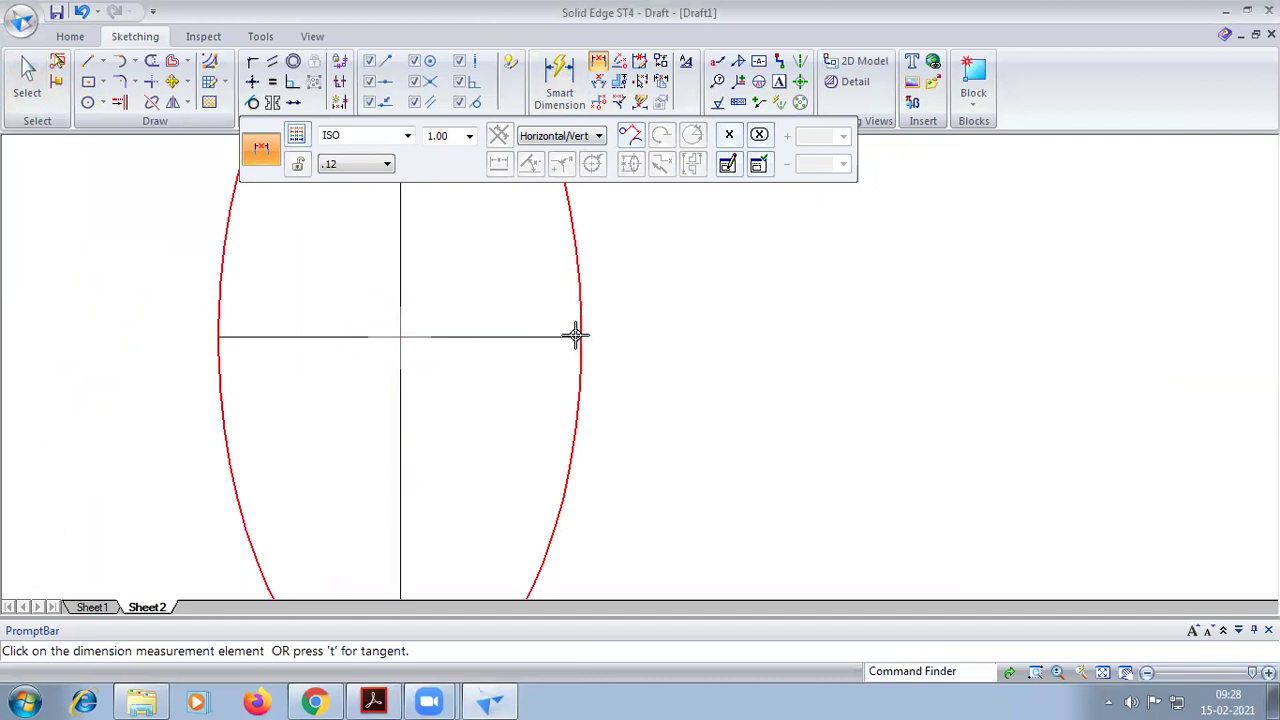
click(232, 337)
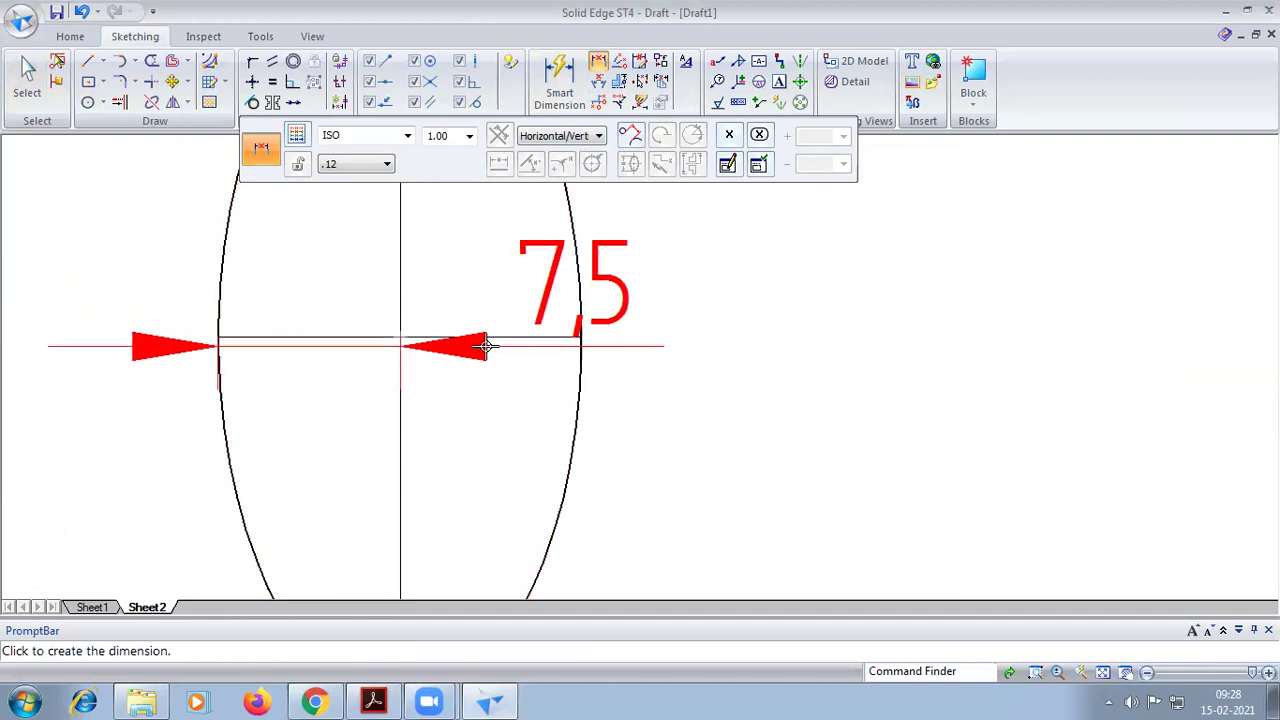
click(580, 337)
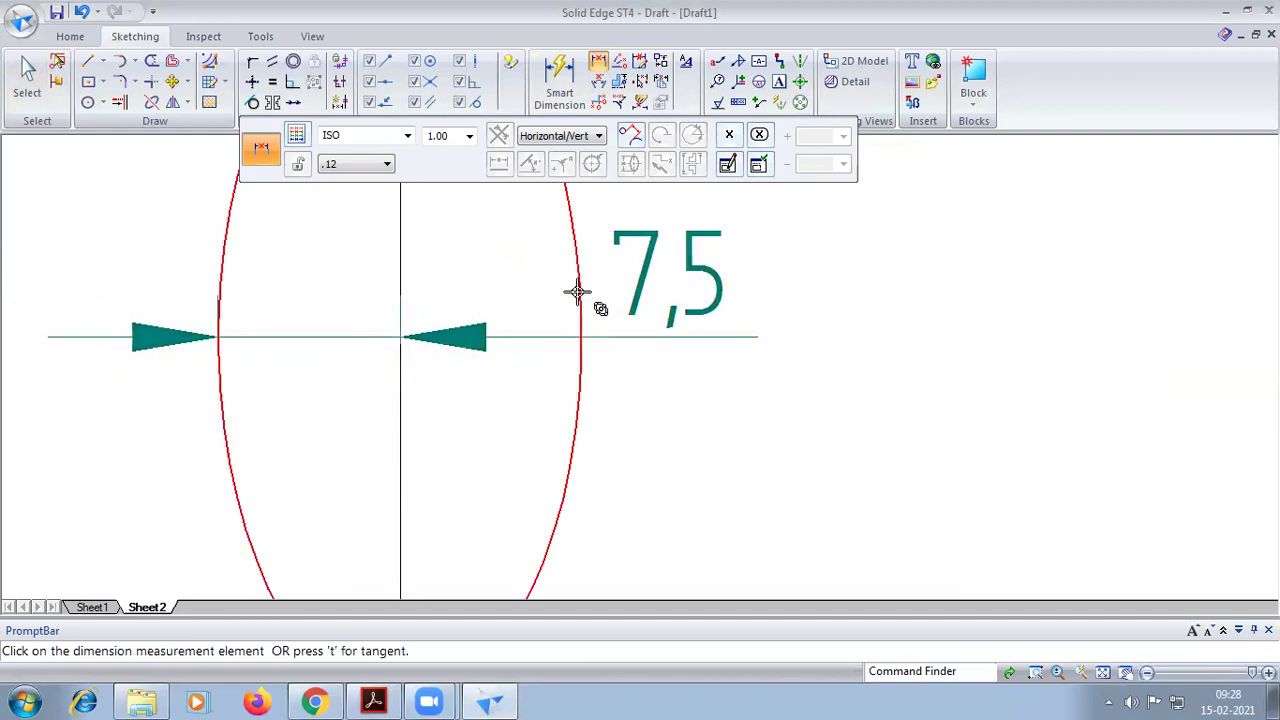
Label the ellipse's ends with text: a' and c' on the minor axis, b' and d' on the major axis
click(1102, 672)
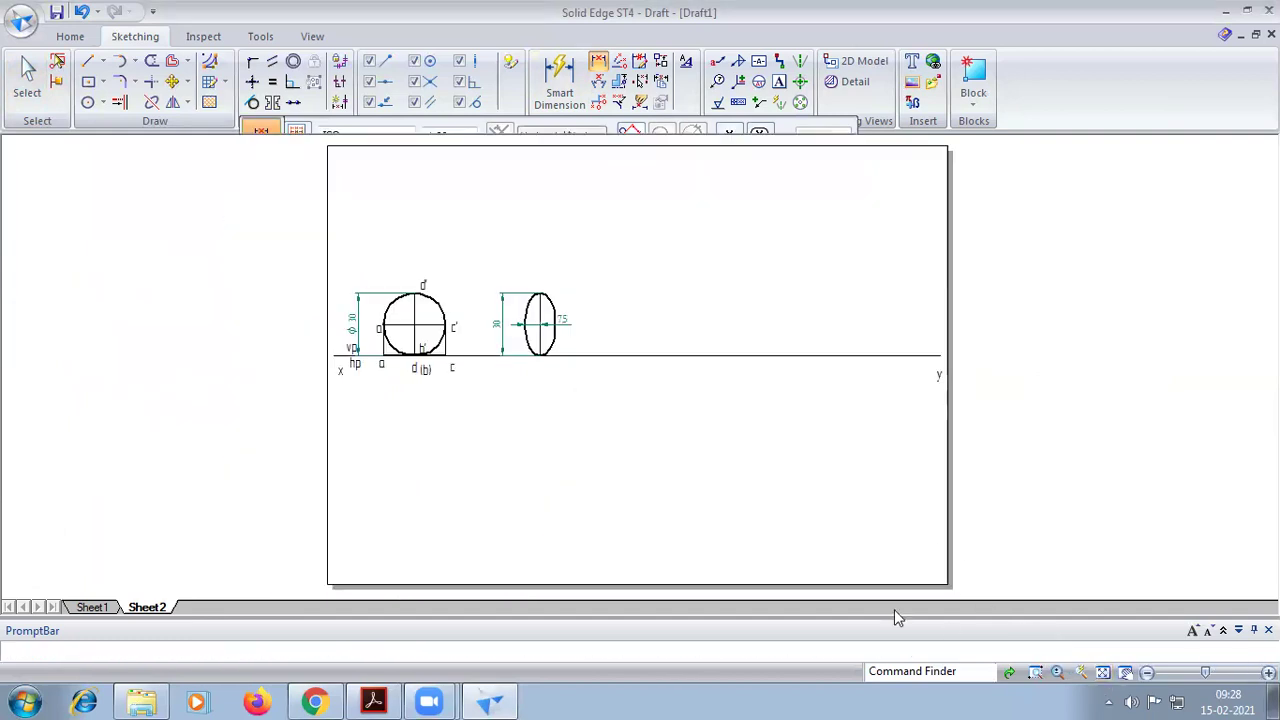
scroll(543, 280, up, 5)
scroll(555, 383, down, 2)
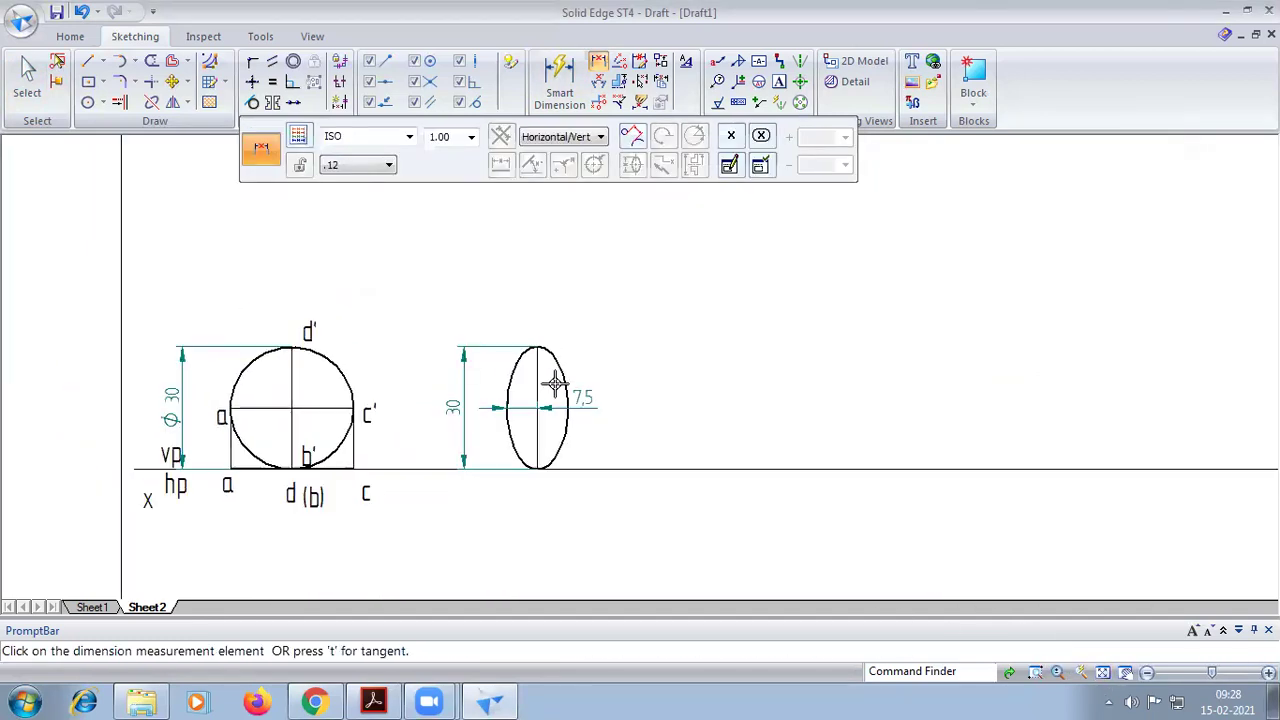
click(778, 81)
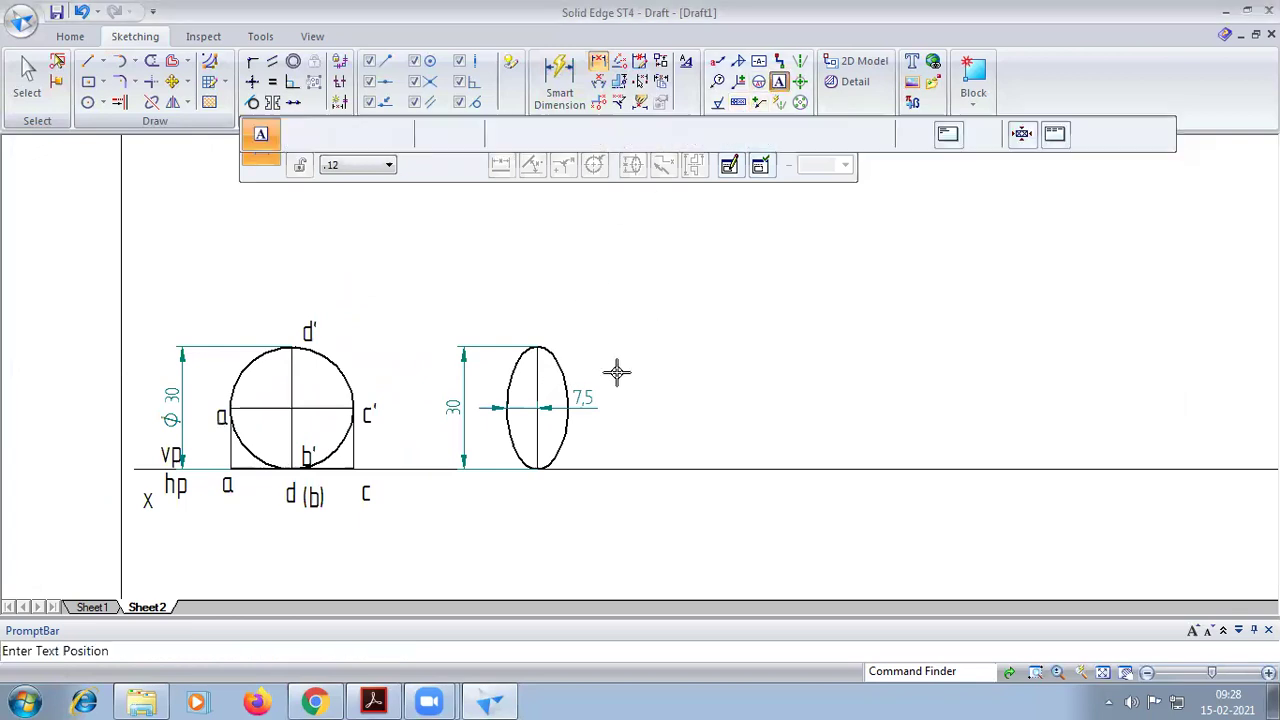
click(489, 402)
text(a')
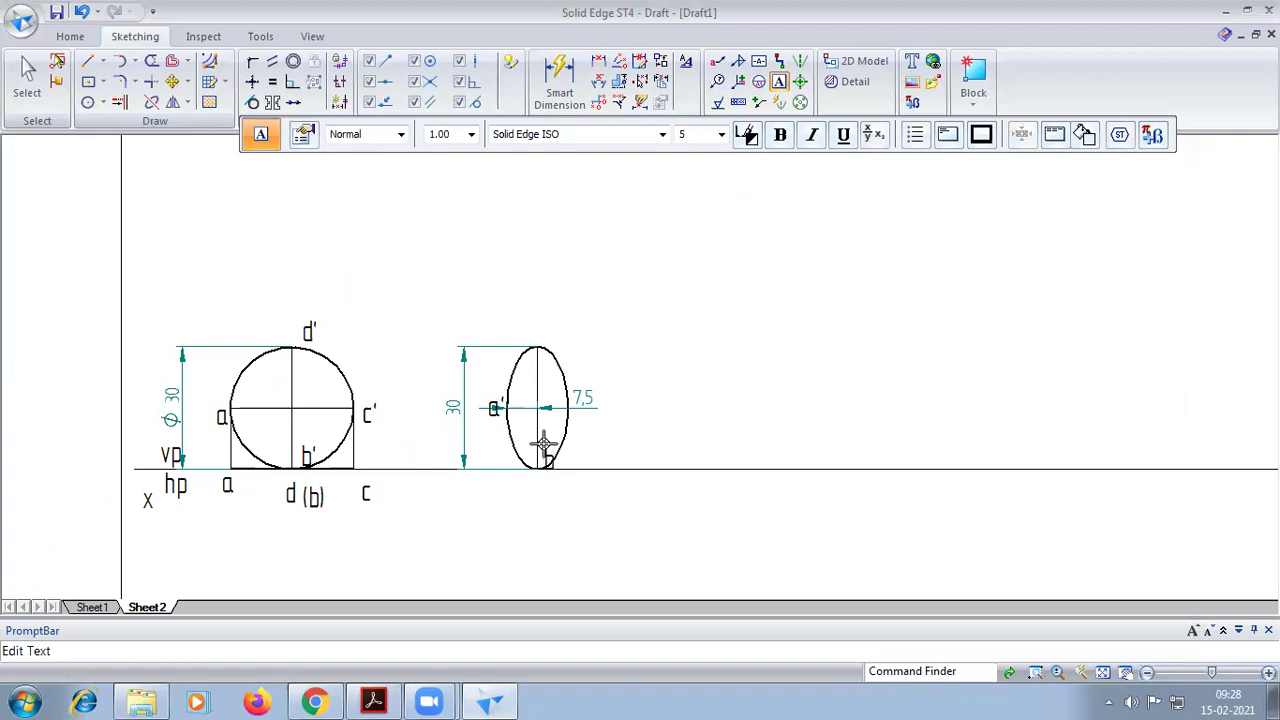
click(582, 401)
text(c')
click(537, 320)
text(d')
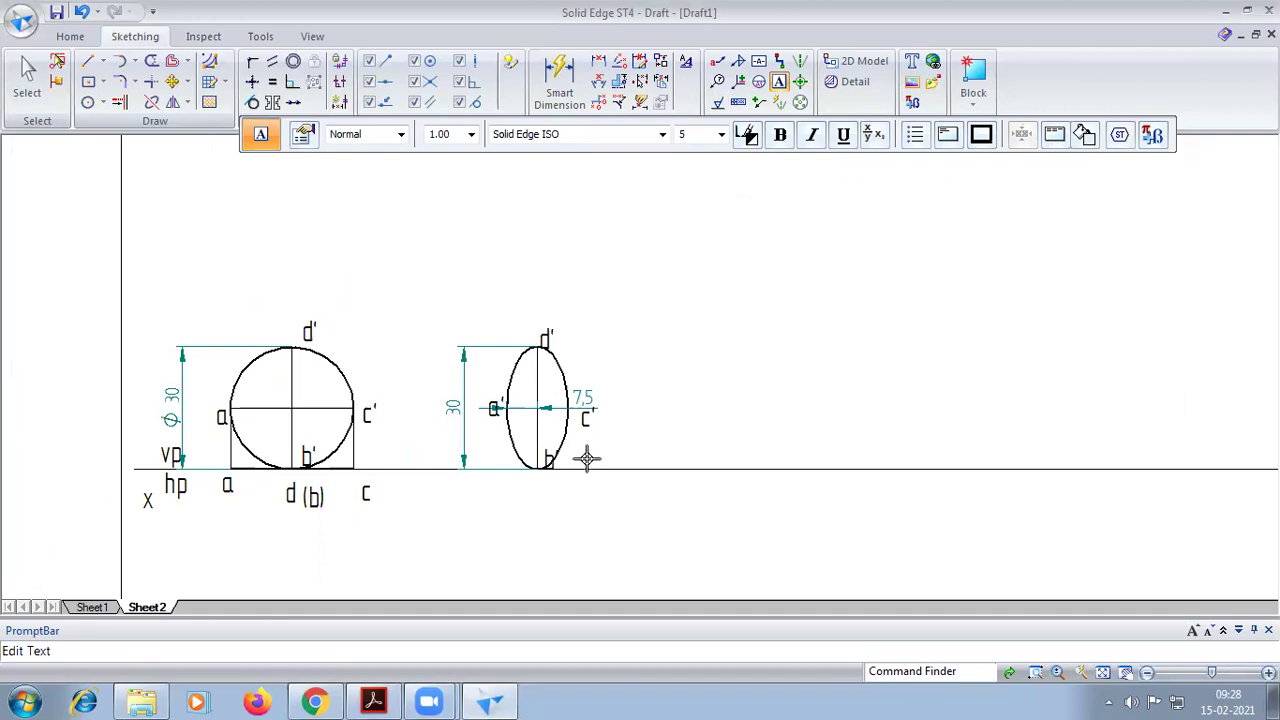
scroll(590, 448, down, 1)
key(Escape)
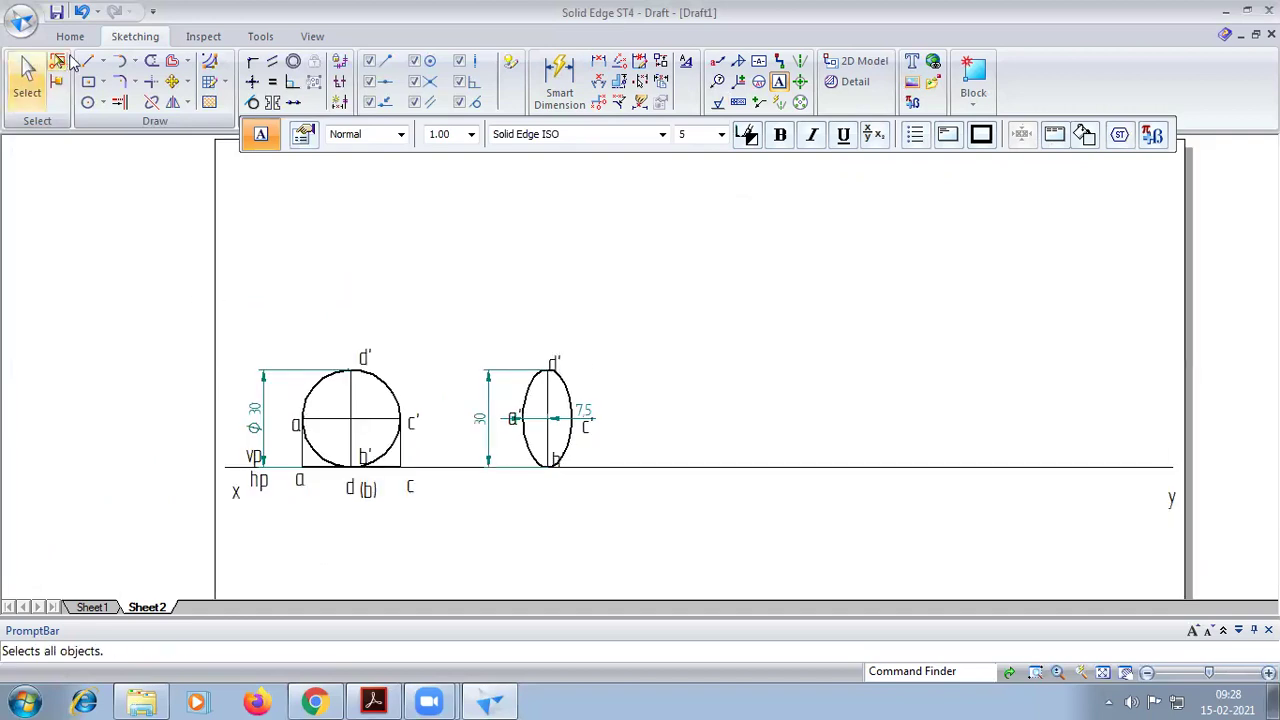
Draw thin vertical projectors from the ellipse's left end to the xy line and from its right end well below it
key(l)
click(477, 139)
click(503, 189)
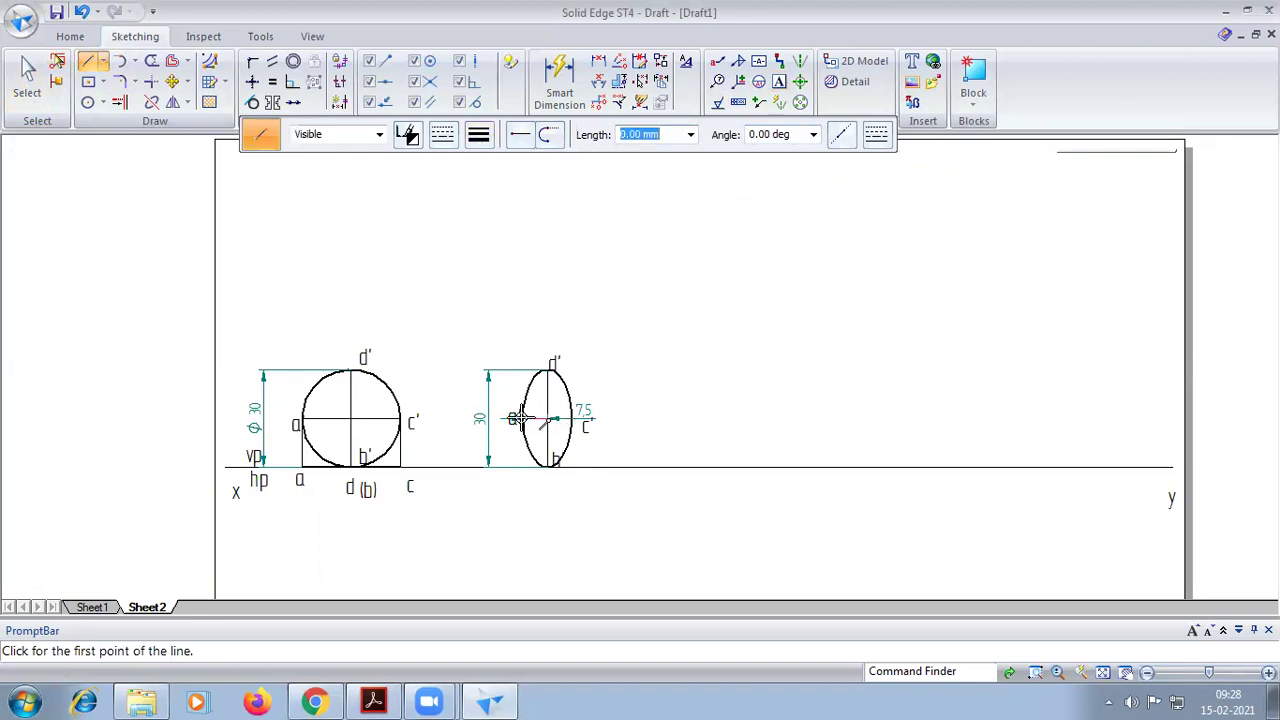
click(572, 418)
click(572, 570)
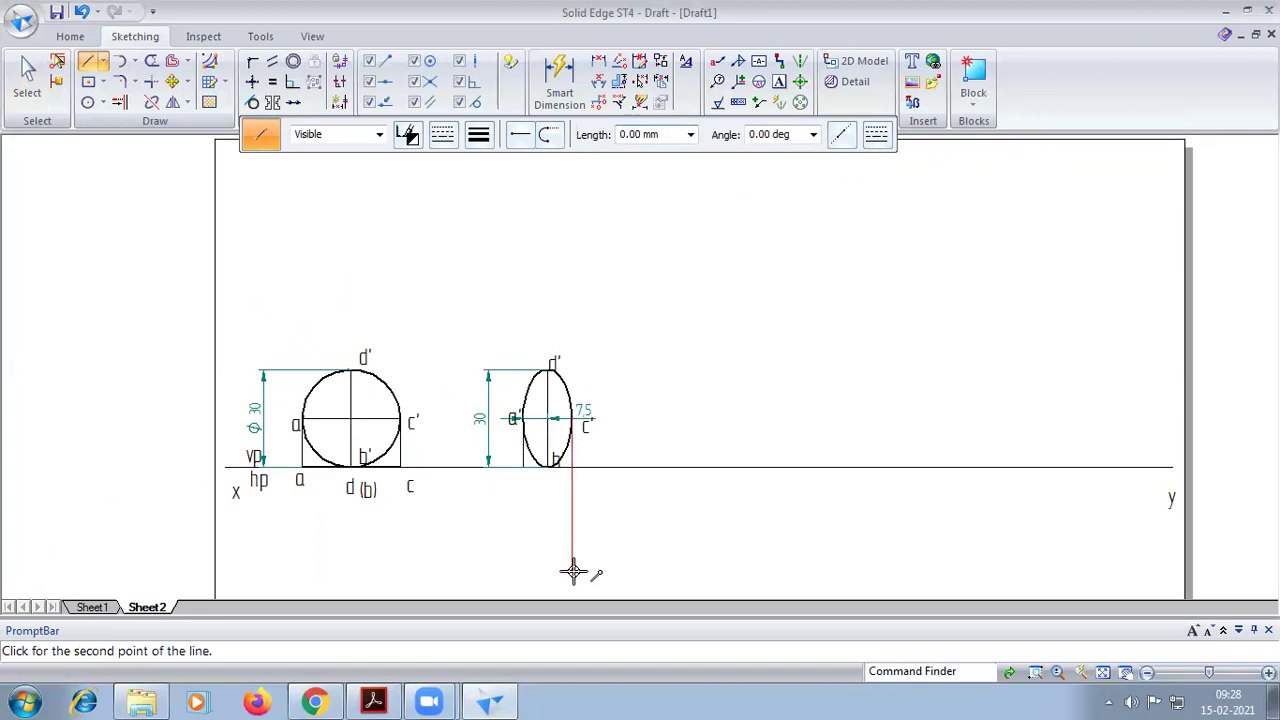
right_click(603, 495)
scroll(603, 495, down, 1)
scroll(603, 495, up, 2)
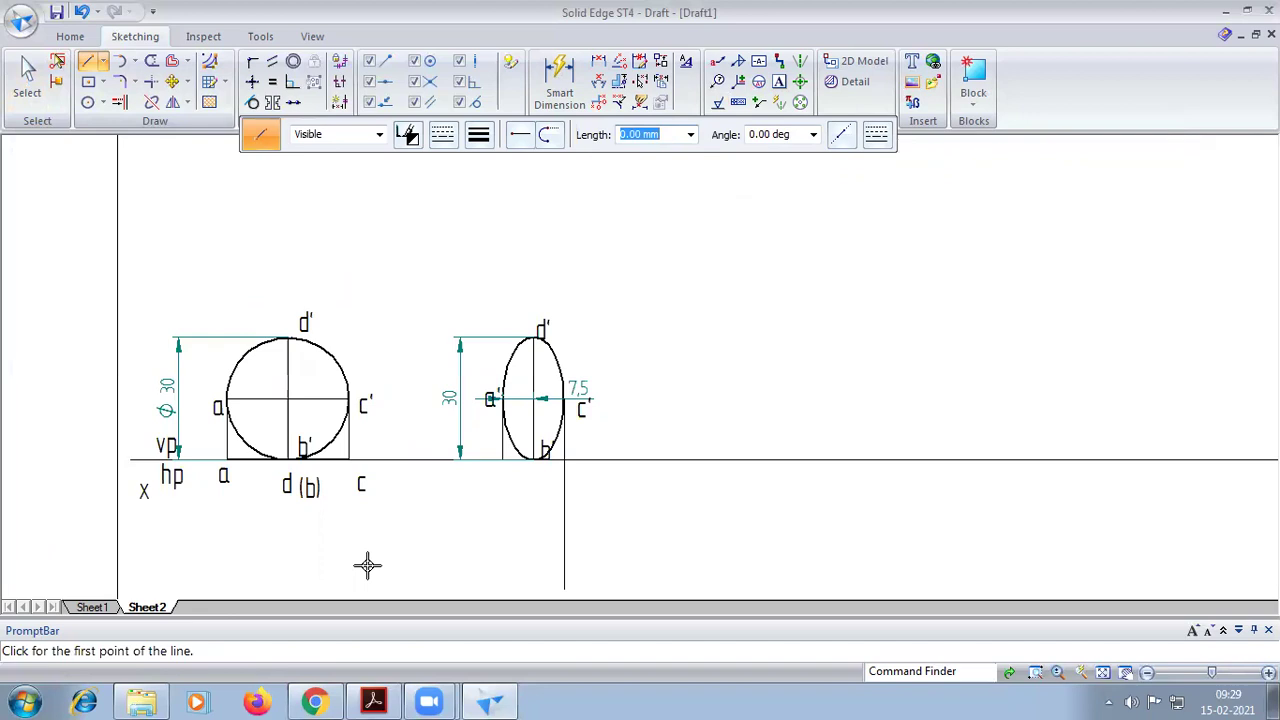
Dimension the horizontal distance between the circle's two vertical projectors with Distance Between, placing it below the edge view's labels
click(580, 100)
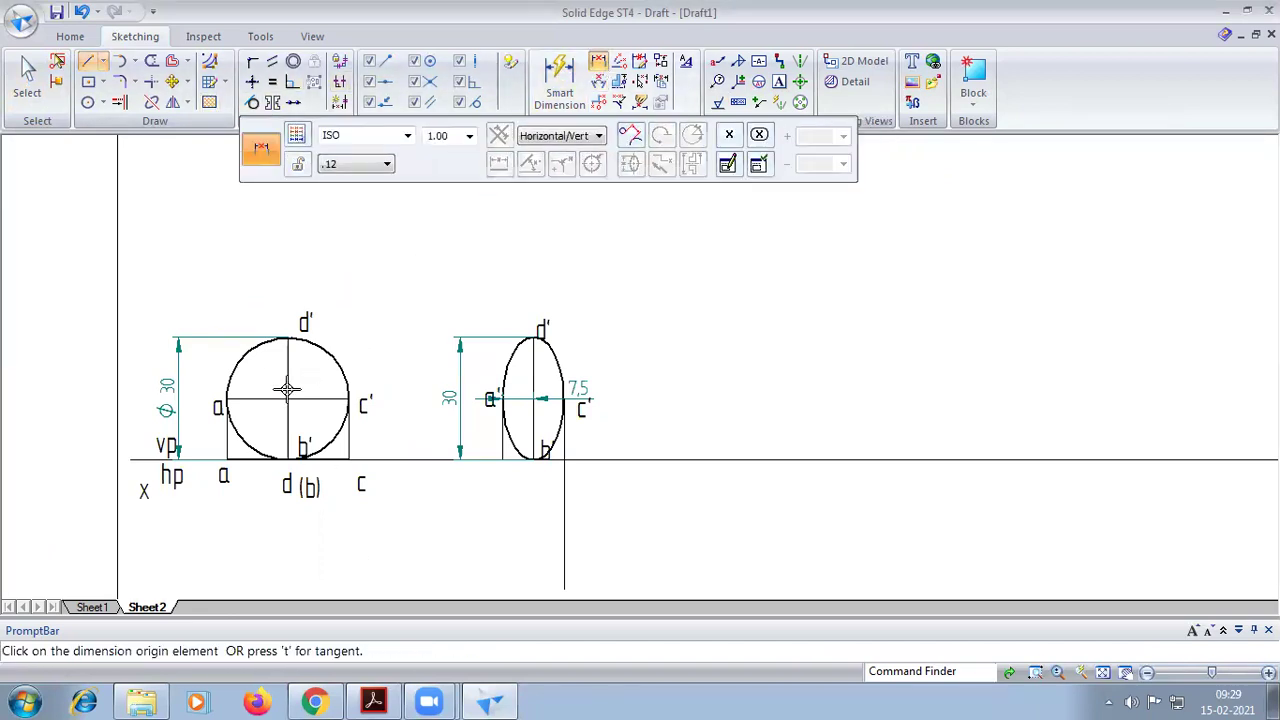
click(226, 441)
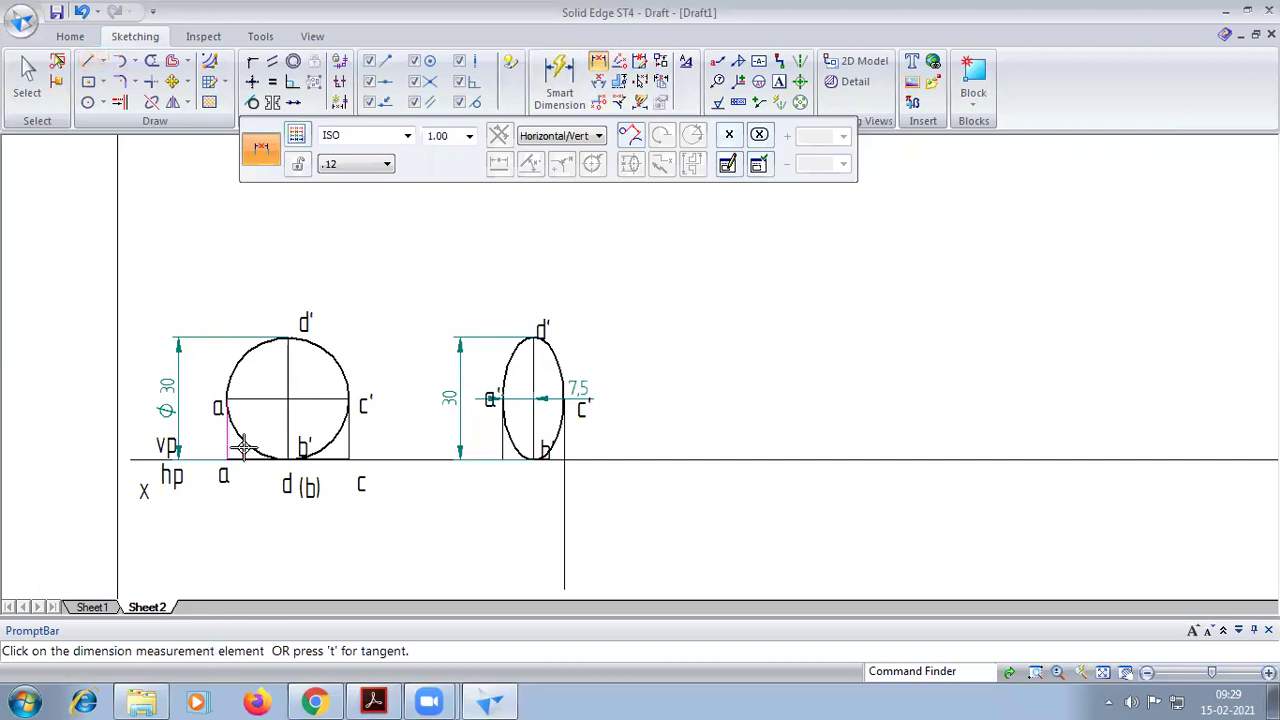
click(349, 440)
click(335, 522)
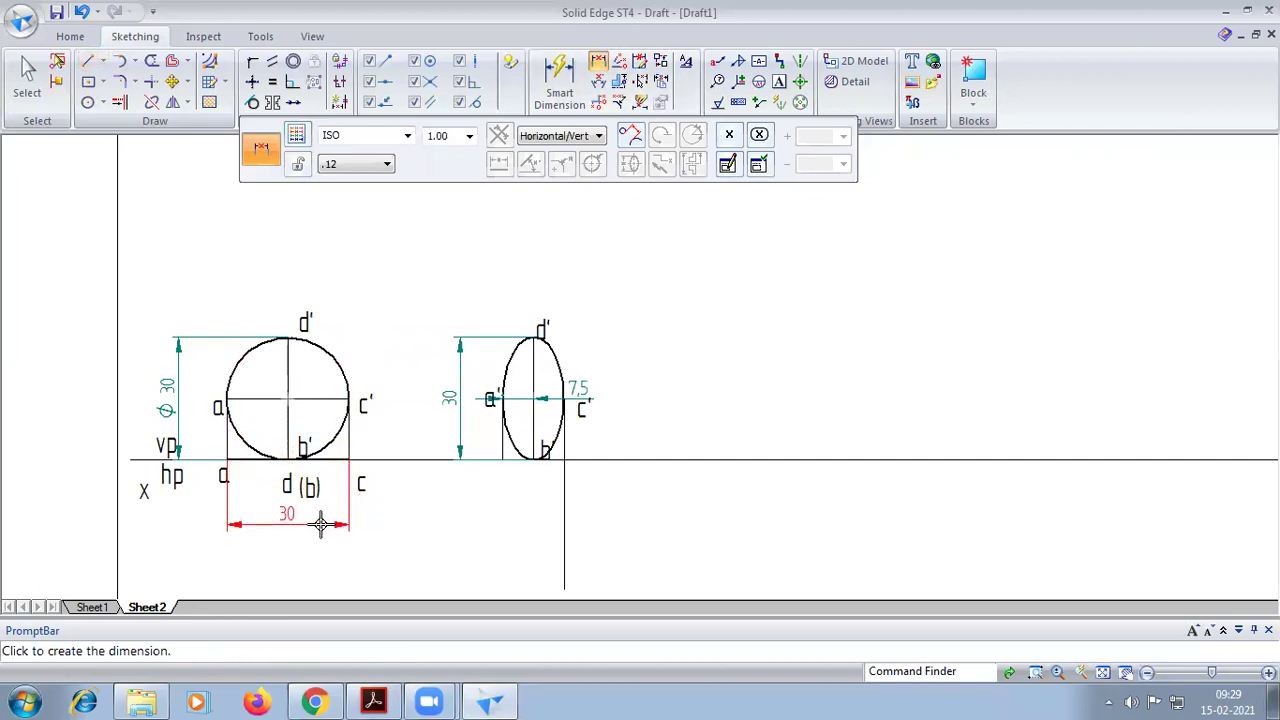
Draw a thin 30 mm radius arc by center point, centered where the ellipse's left projector meets xy, cutting the right projector
click(127, 62)
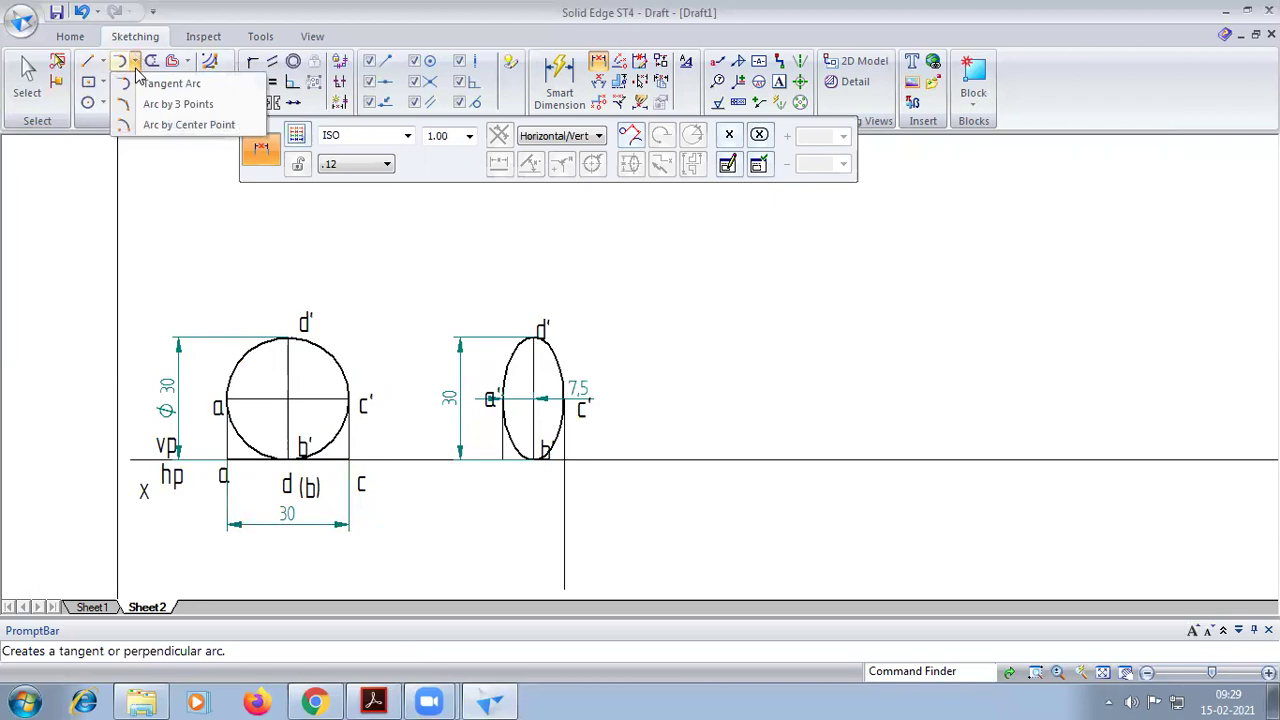
click(165, 125)
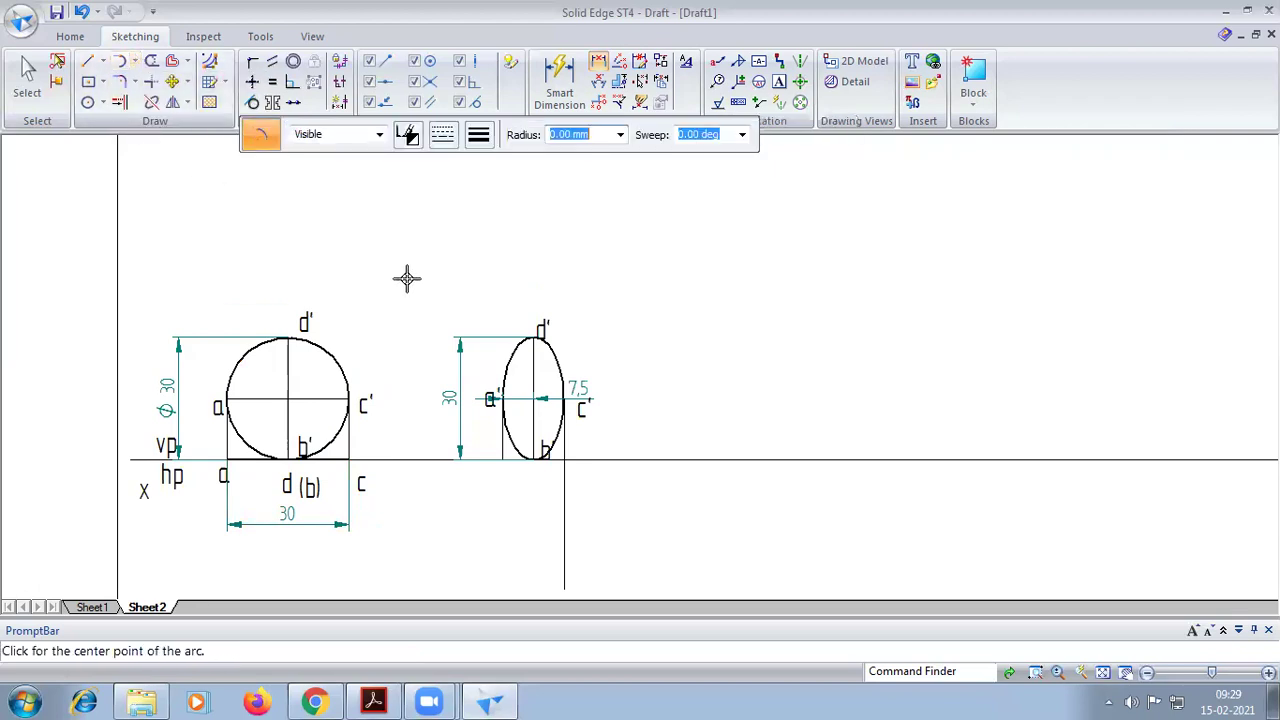
click(478, 134)
click(502, 172)
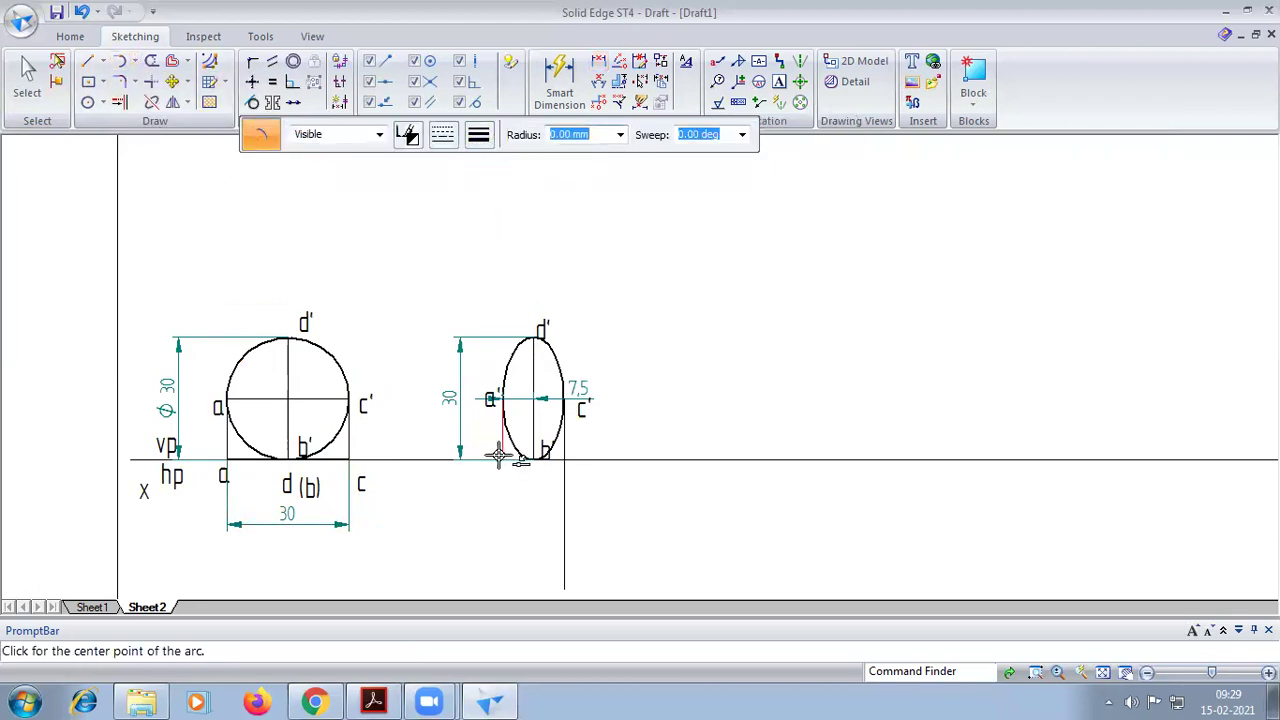
click(502, 459)
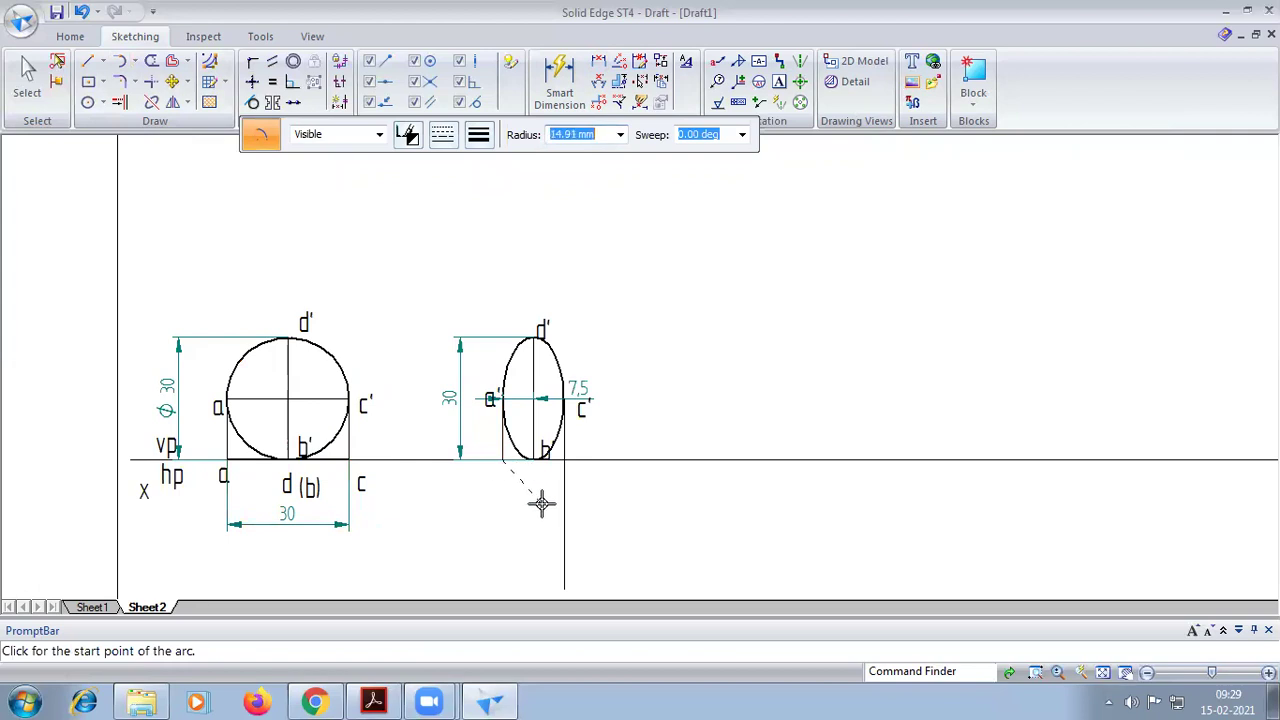
text(30)
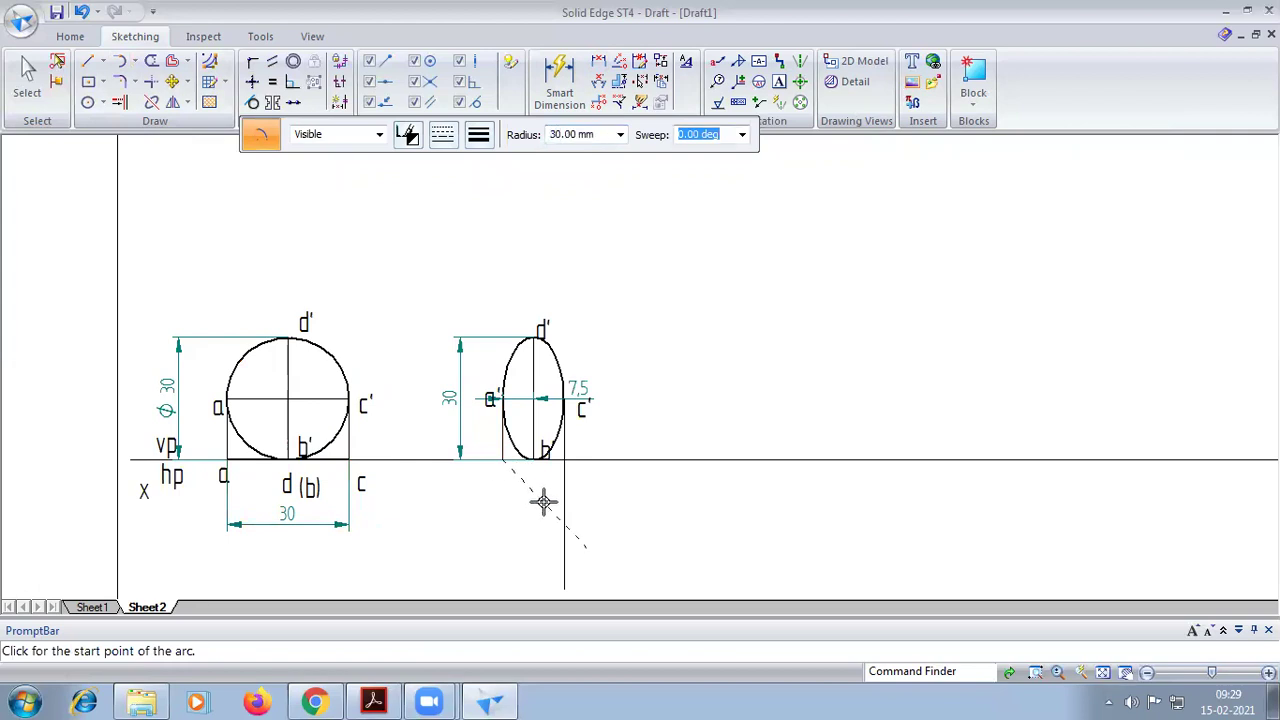
click(538, 518)
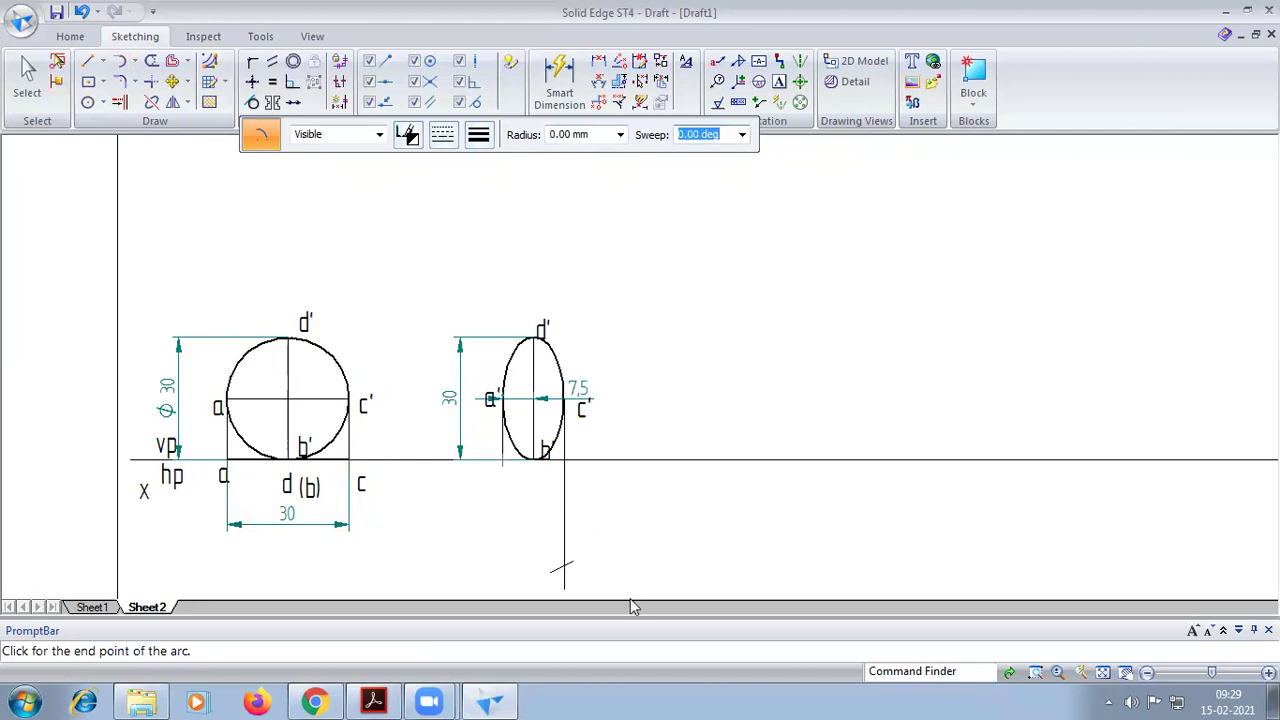
Draw a thick inclined line from the left projector's foot on xy to the arc's intersection with the right projector
click(88, 61)
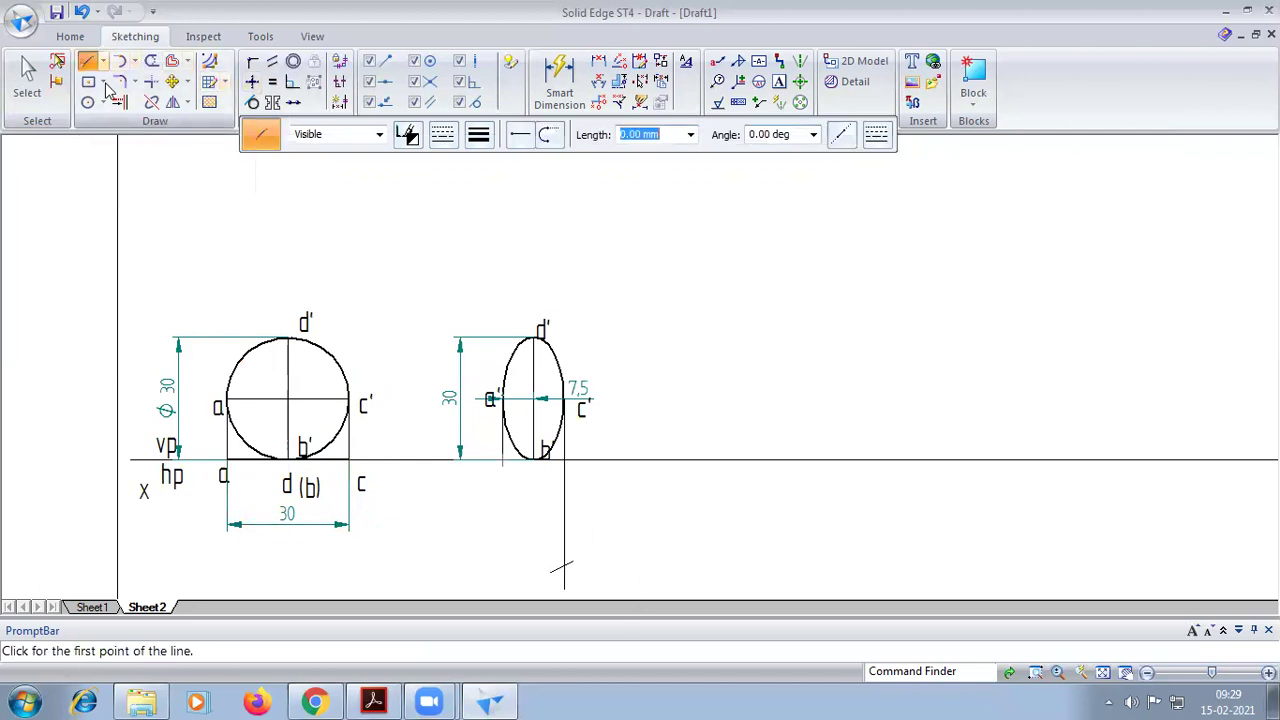
click(484, 141)
click(495, 220)
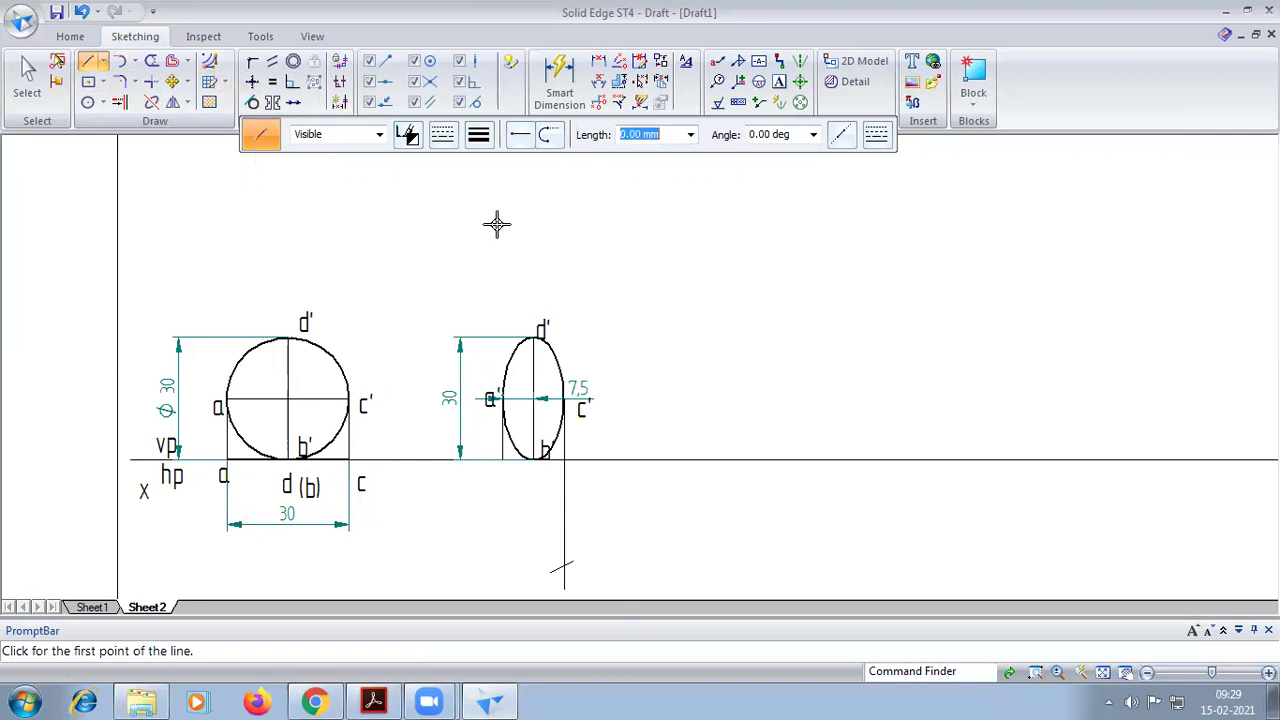
click(500, 460)
scroll(560, 568, up, 2)
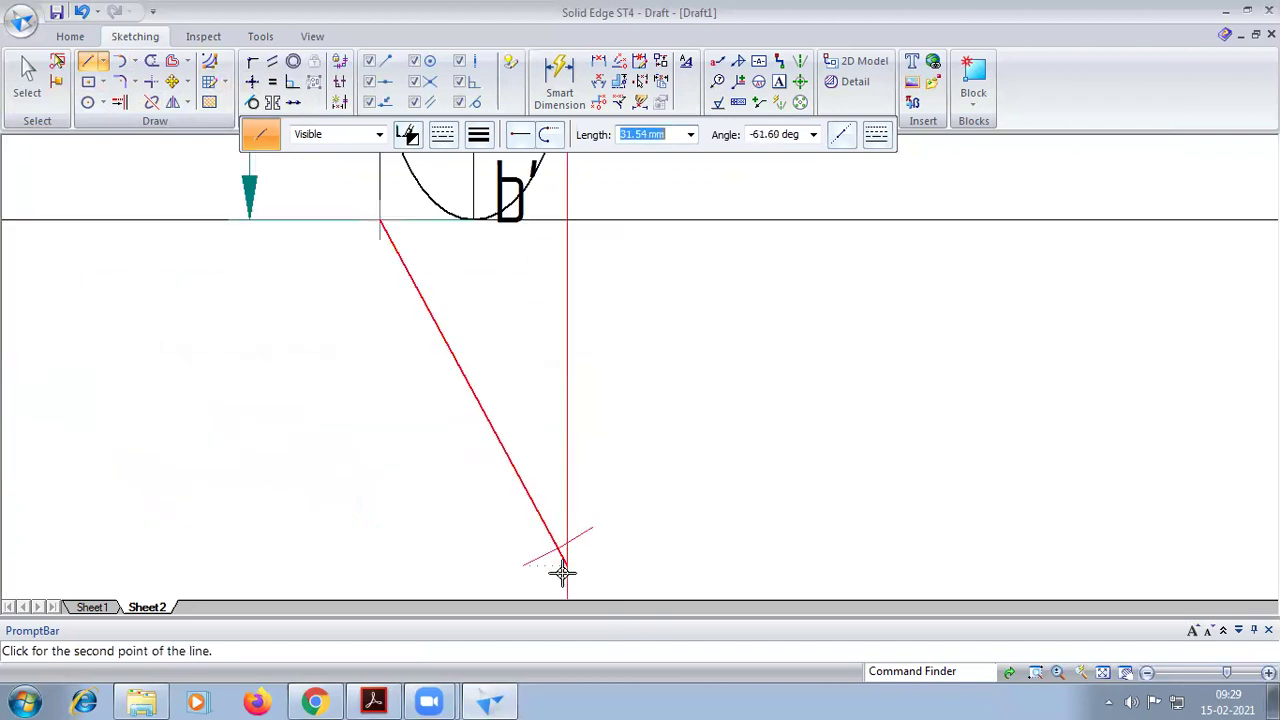
click(567, 541)
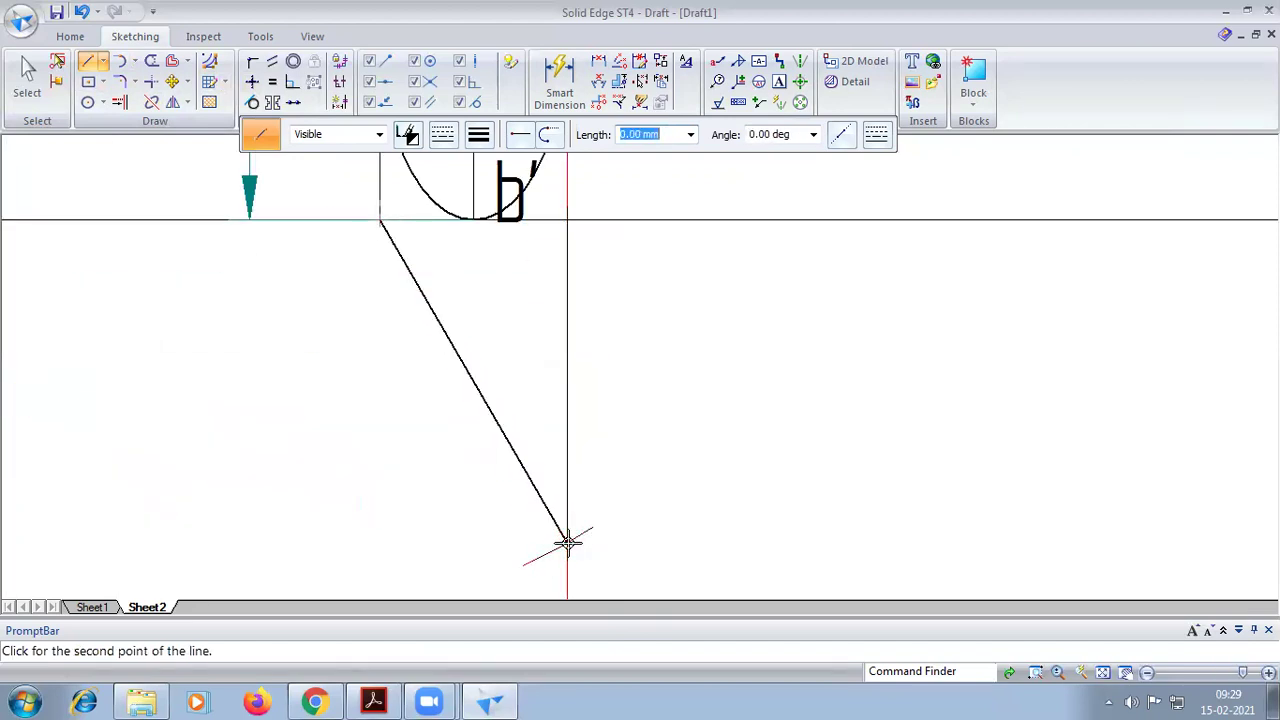
right_click(849, 551)
scroll(849, 551, down, 2)
Dimension the angle between the inclined line and the xy line with Angle Between, and glance at the PDF in Adobe Acrobat Reader
click(563, 80)
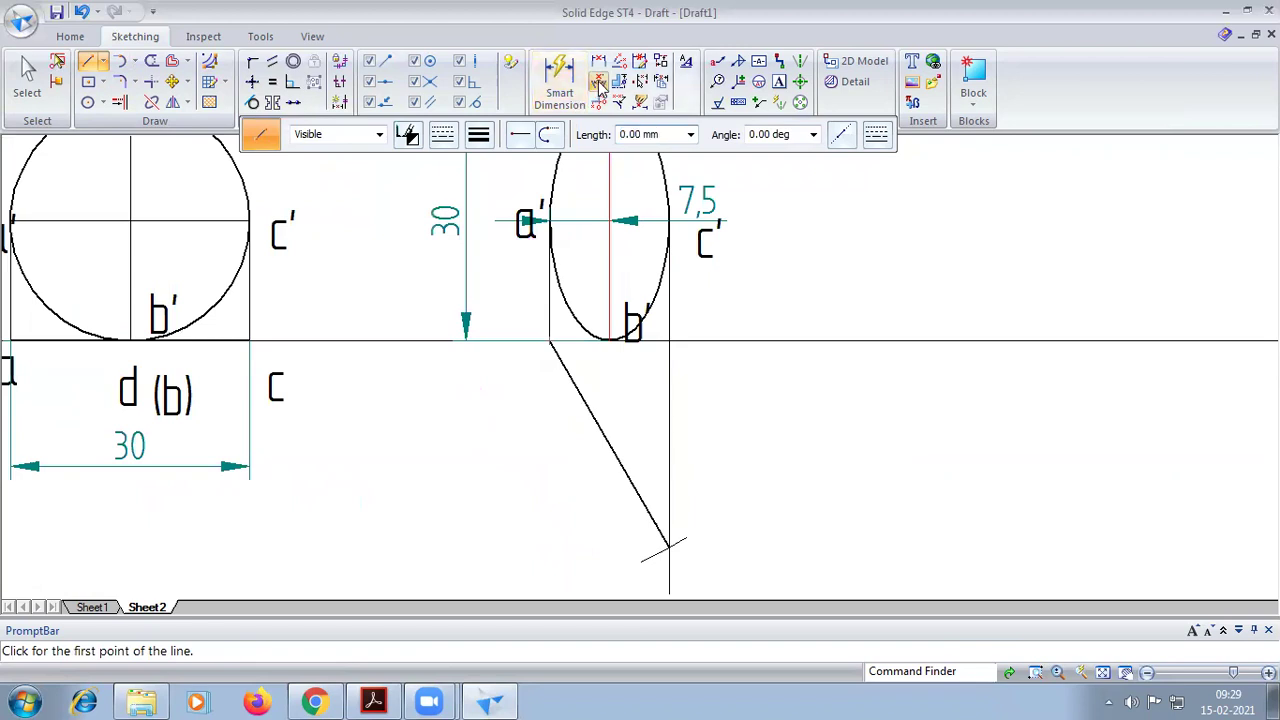
click(579, 358)
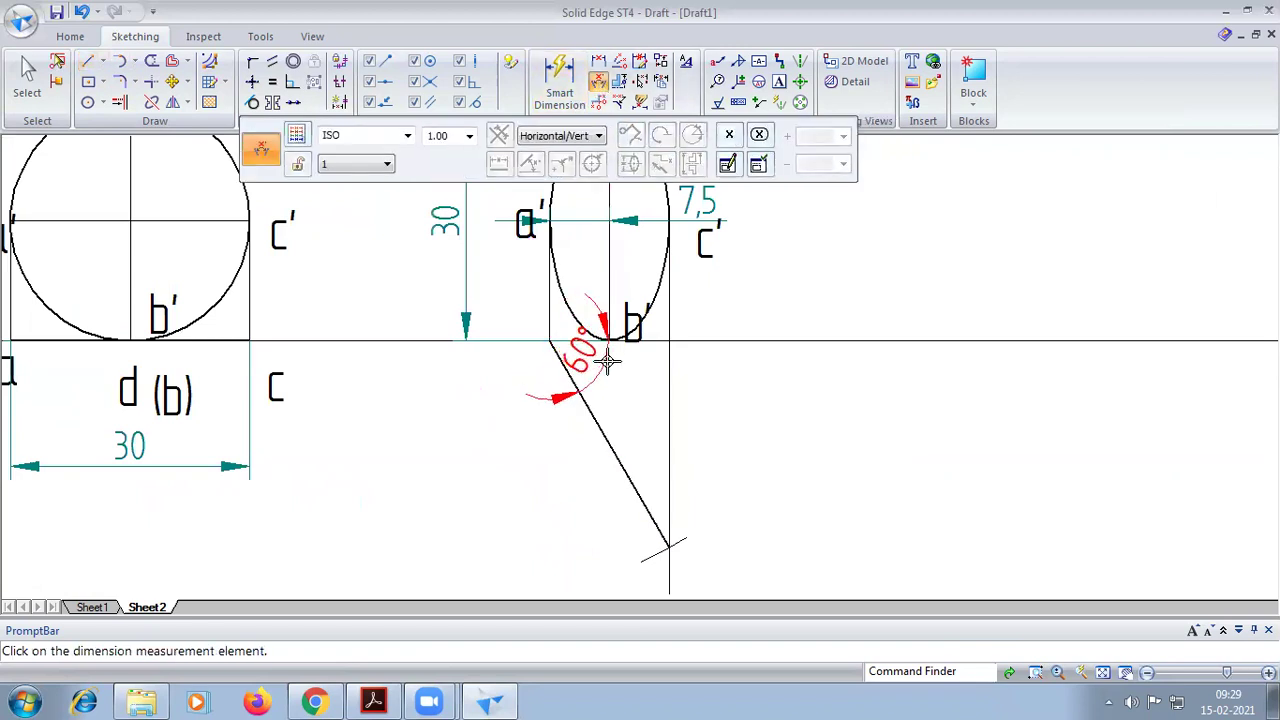
click(613, 368)
click(375, 700)
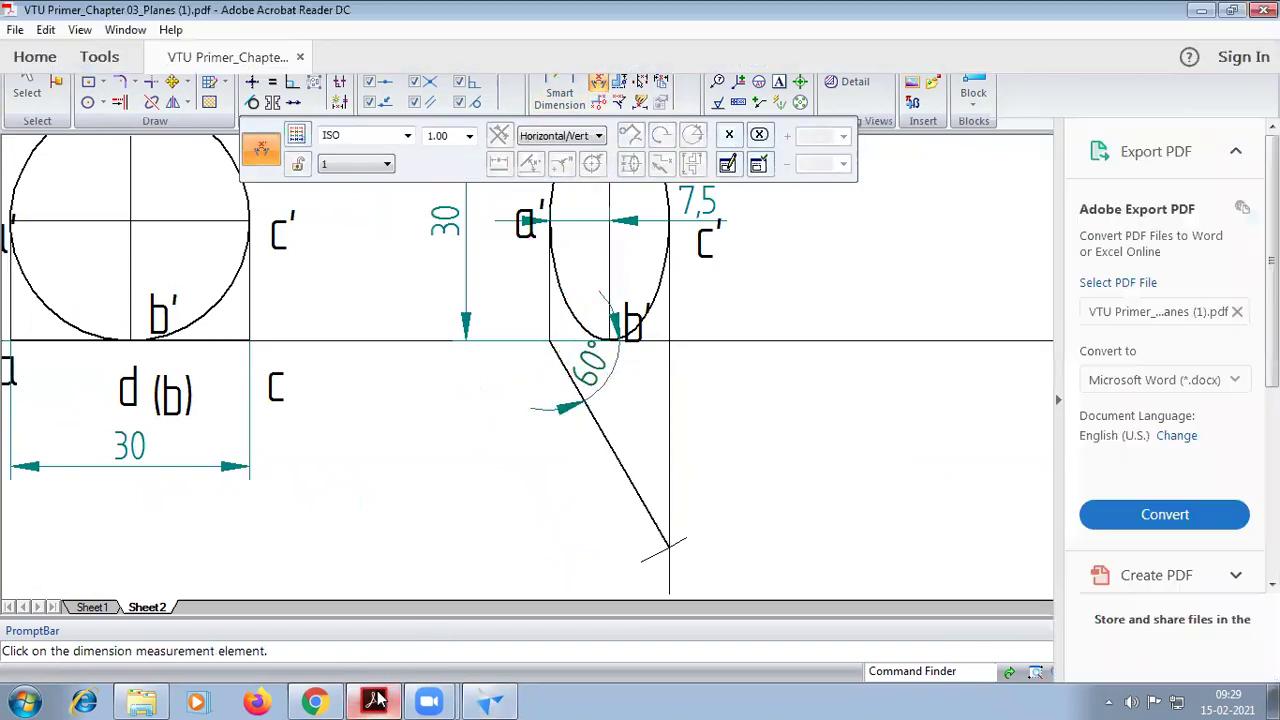
click(490, 700)
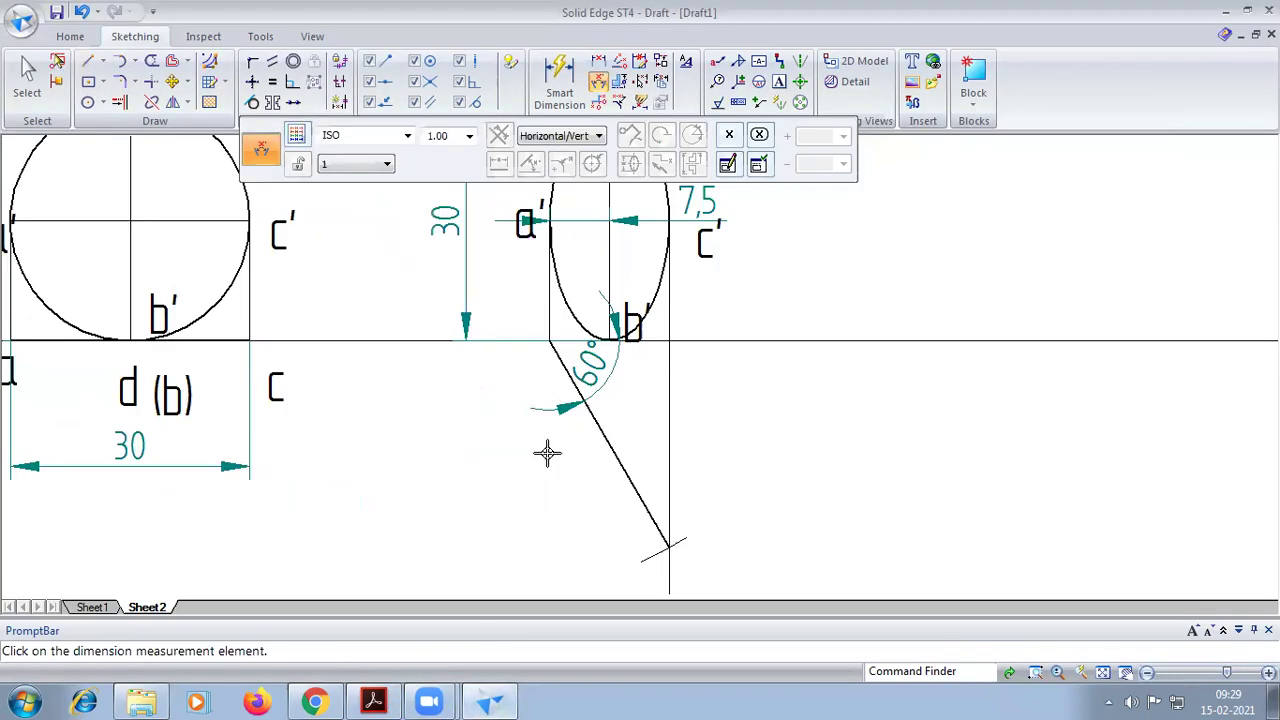
Split the inclined top-view line at its midpoint
scroll(551, 447, down, 2)
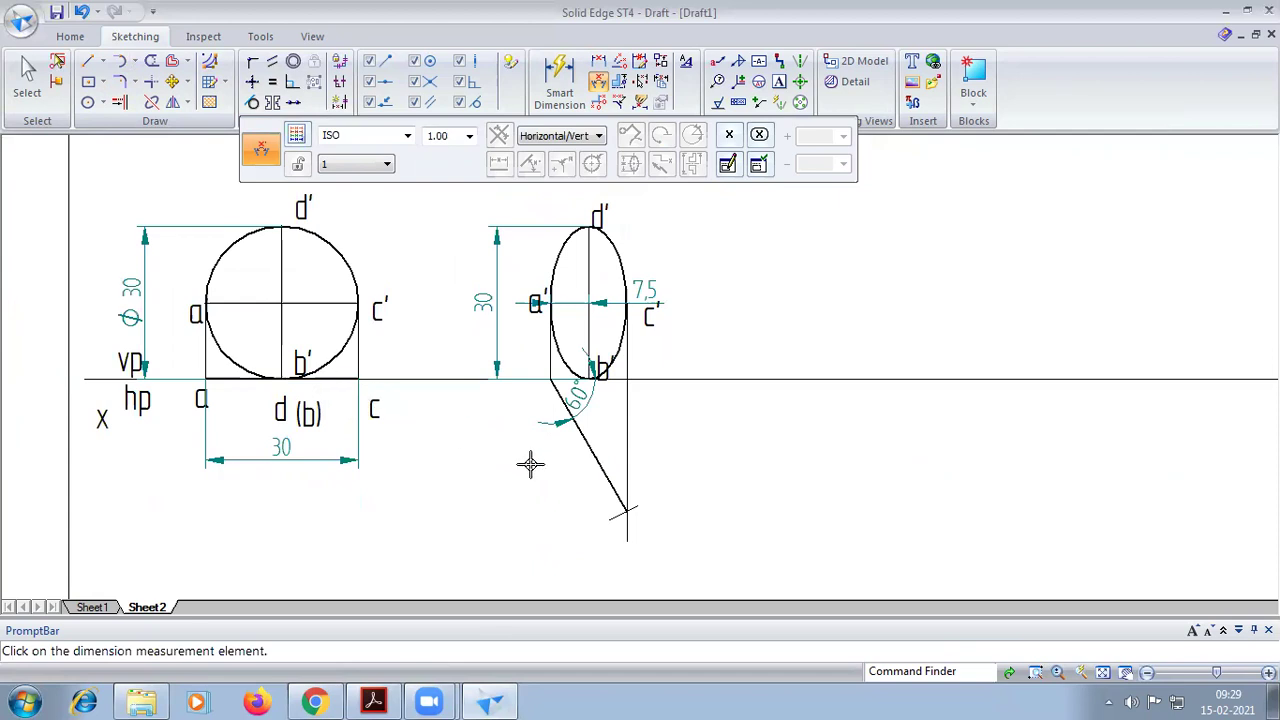
click(151, 102)
click(575, 425)
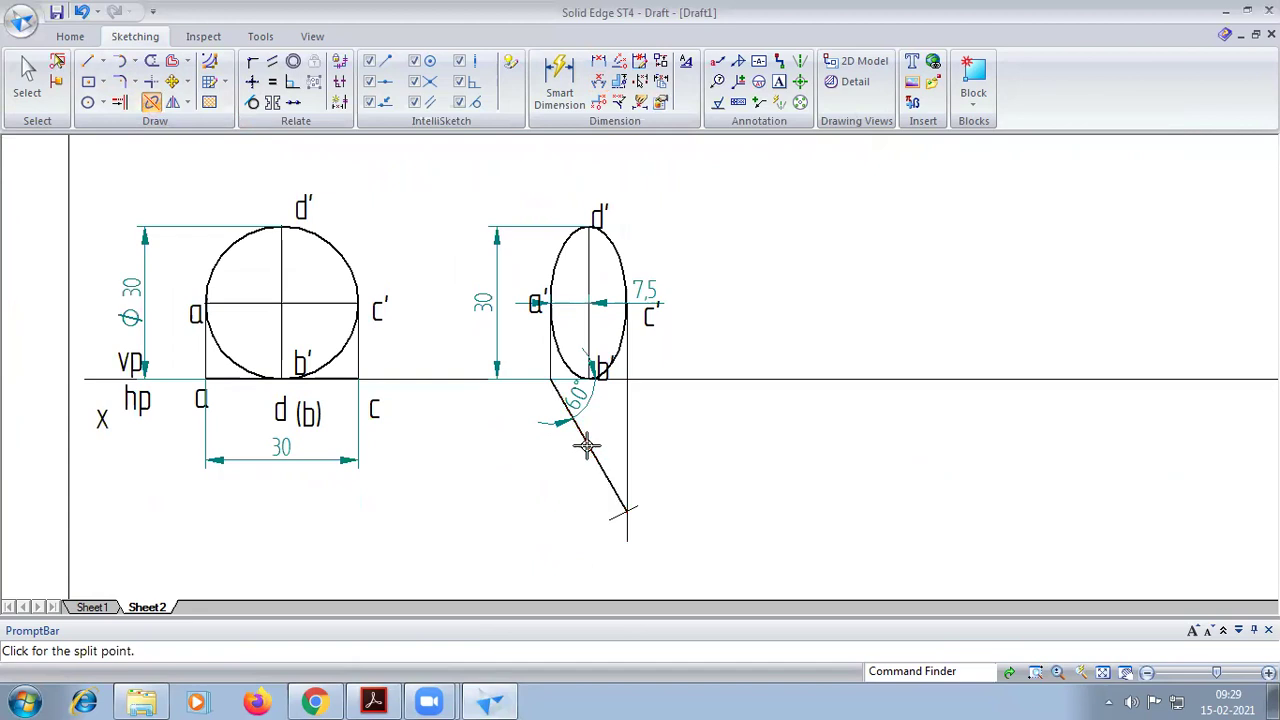
click(576, 424)
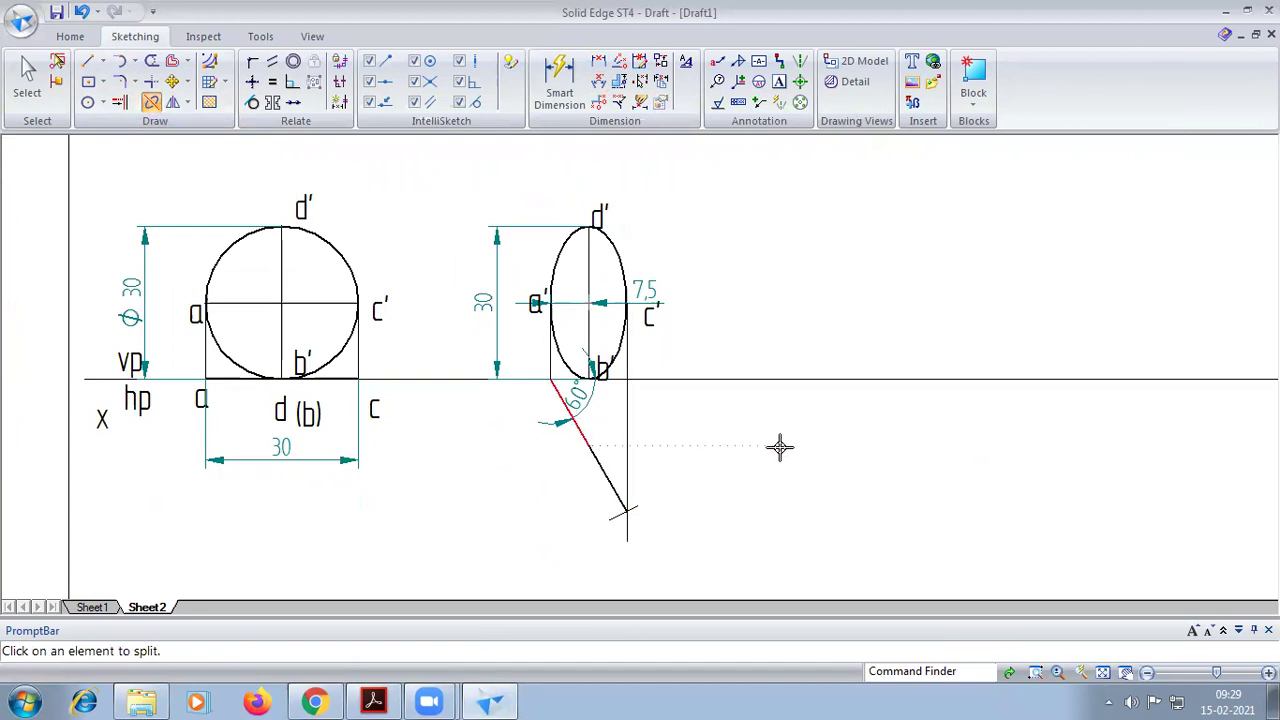
Label the inclined line's upper end a, its midpoint d(b) and its lower end c
scroll(780, 447, down, 2)
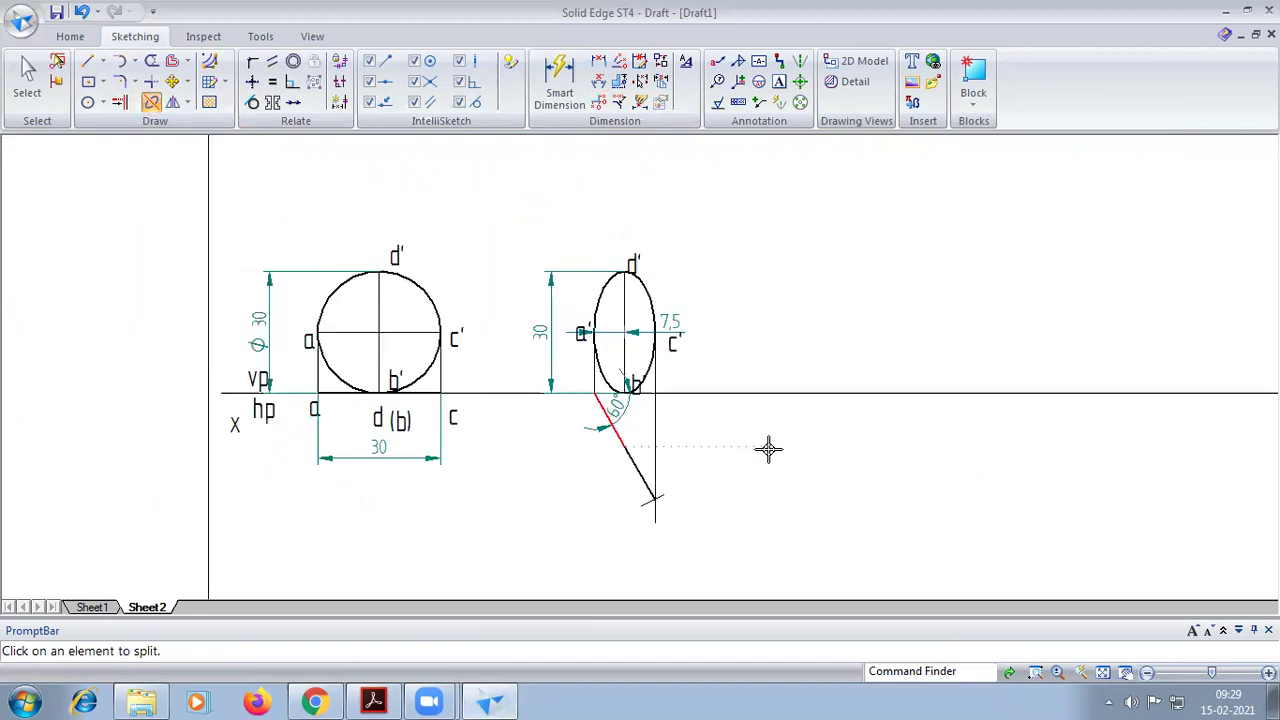
click(779, 81)
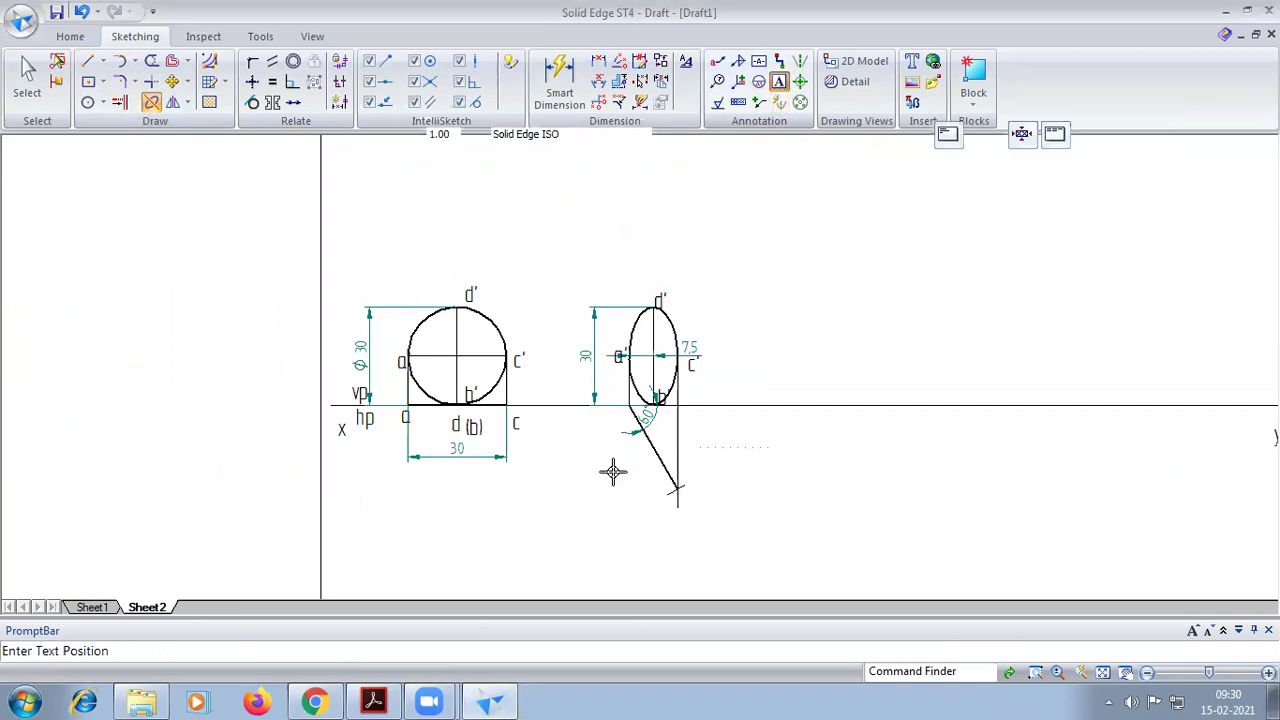
click(619, 404)
text(a)
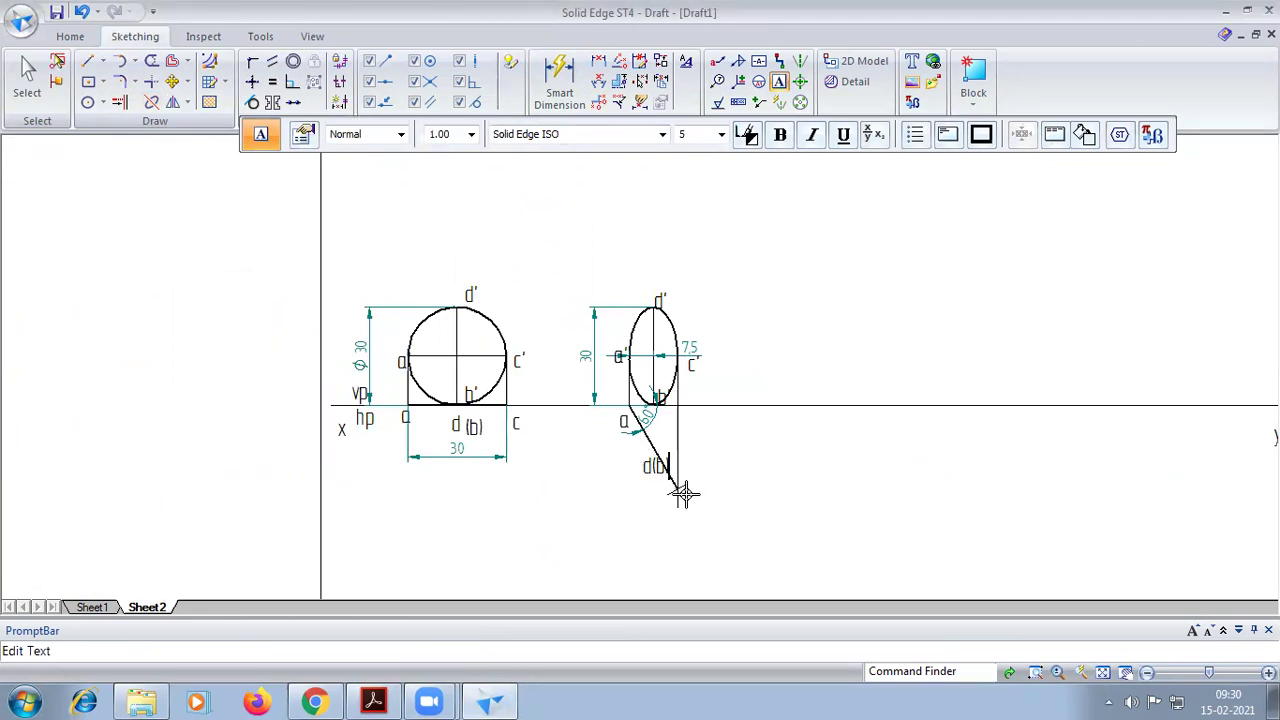
Check the Problem 49 solution figure in Adobe Acrobat Reader, and return to the Solid Edge drawing with the Select tool
click(373, 700)
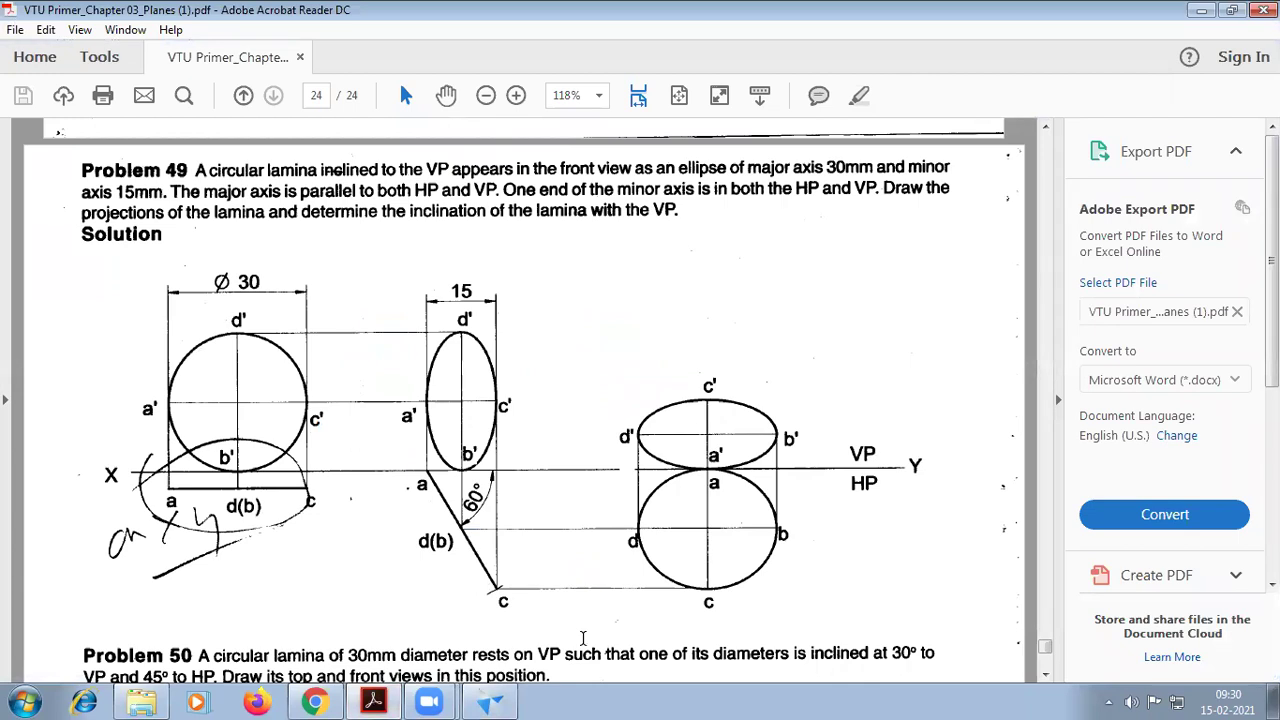
click(492, 701)
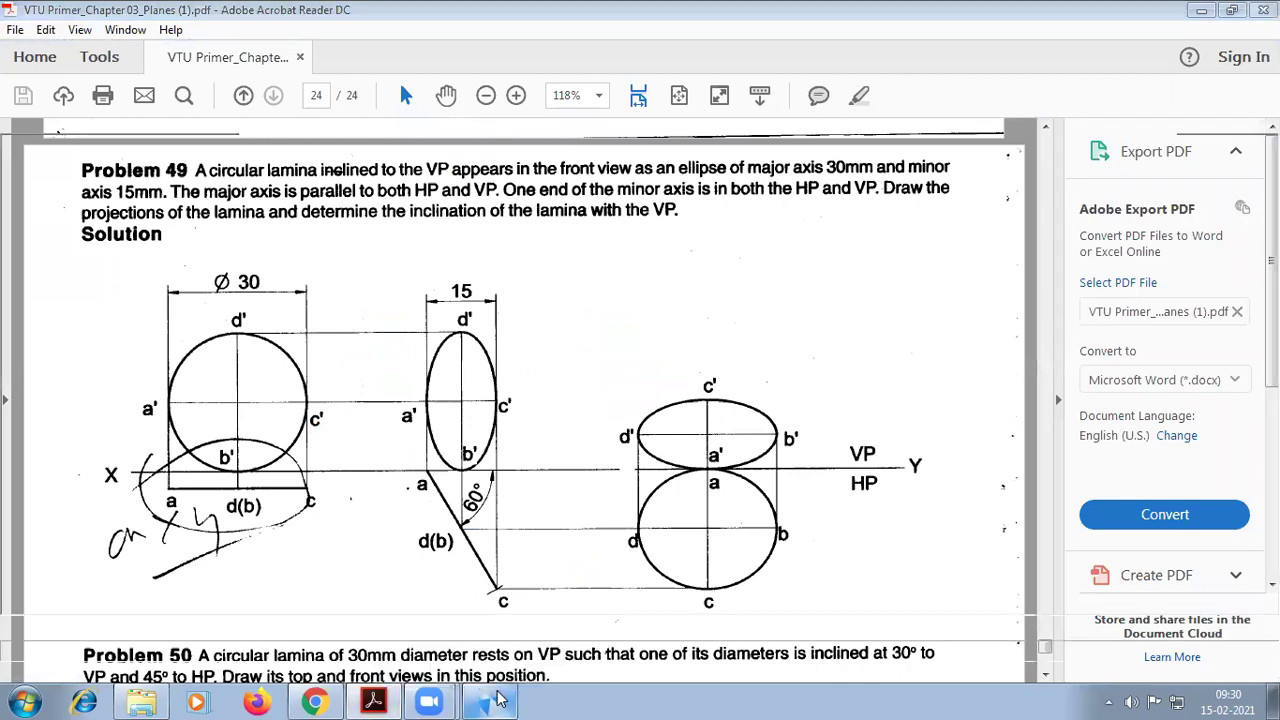
click(27, 72)
scroll(636, 360, up, 3)
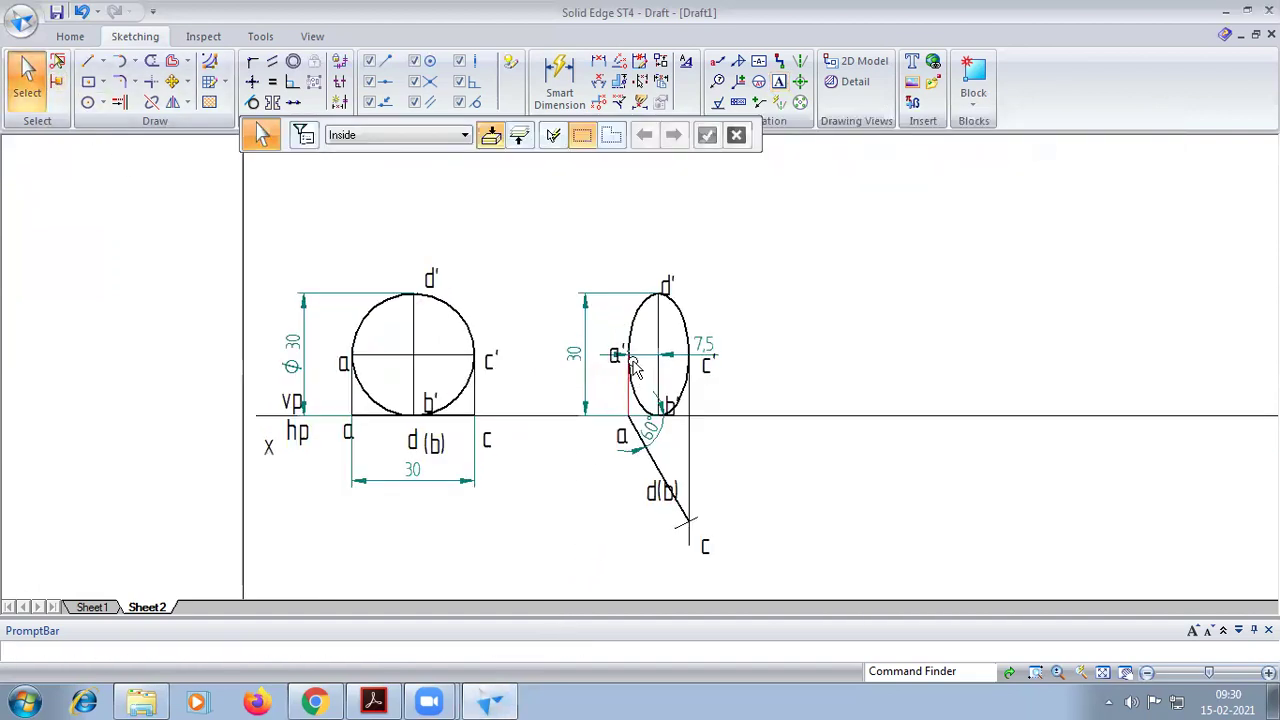
Copy the ellipse with its centre lines and labels onto the xy line beyond the second view, and undo the surplus second copy
drag(710, 310, 786, 463)
click(172, 81)
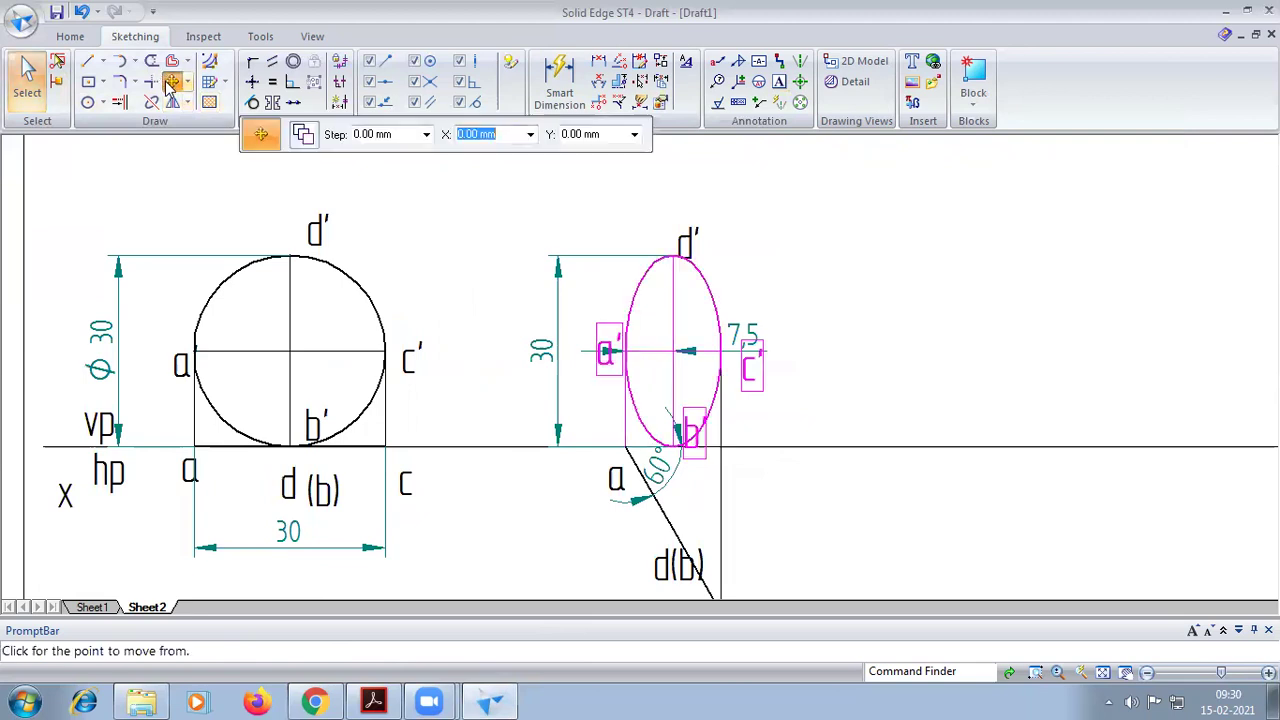
click(627, 349)
click(1019, 447)
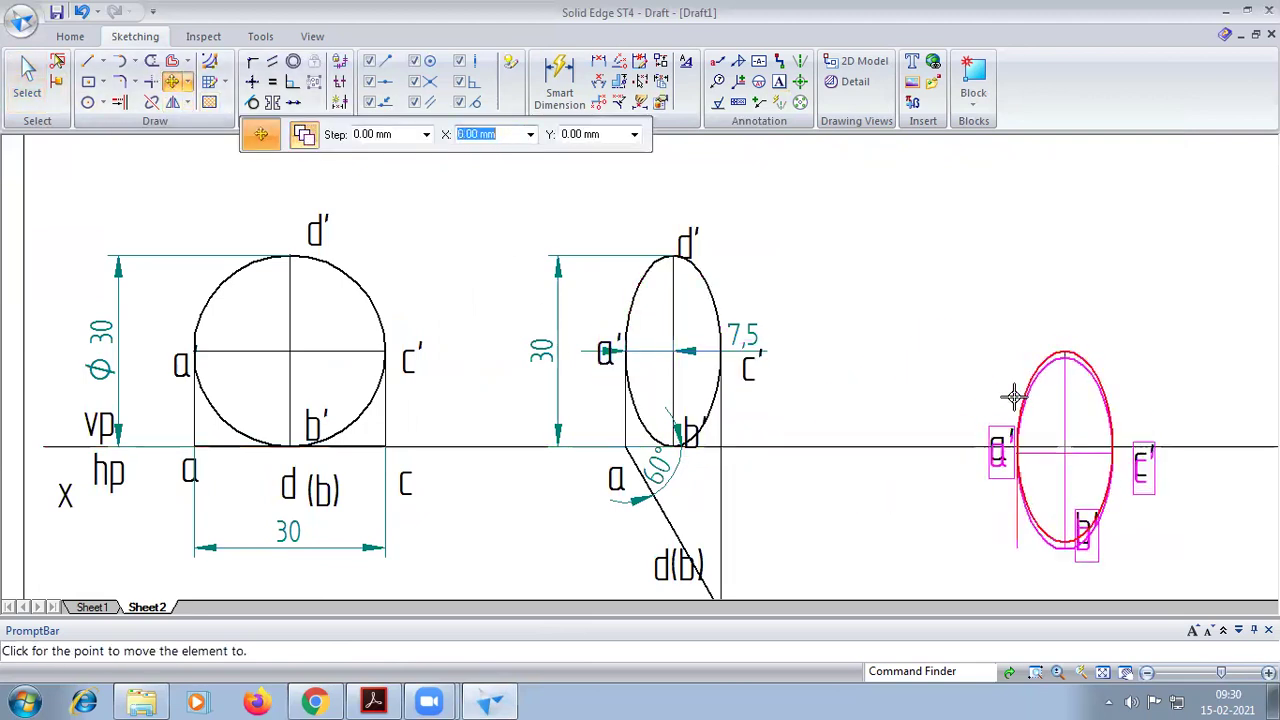
click(972, 322)
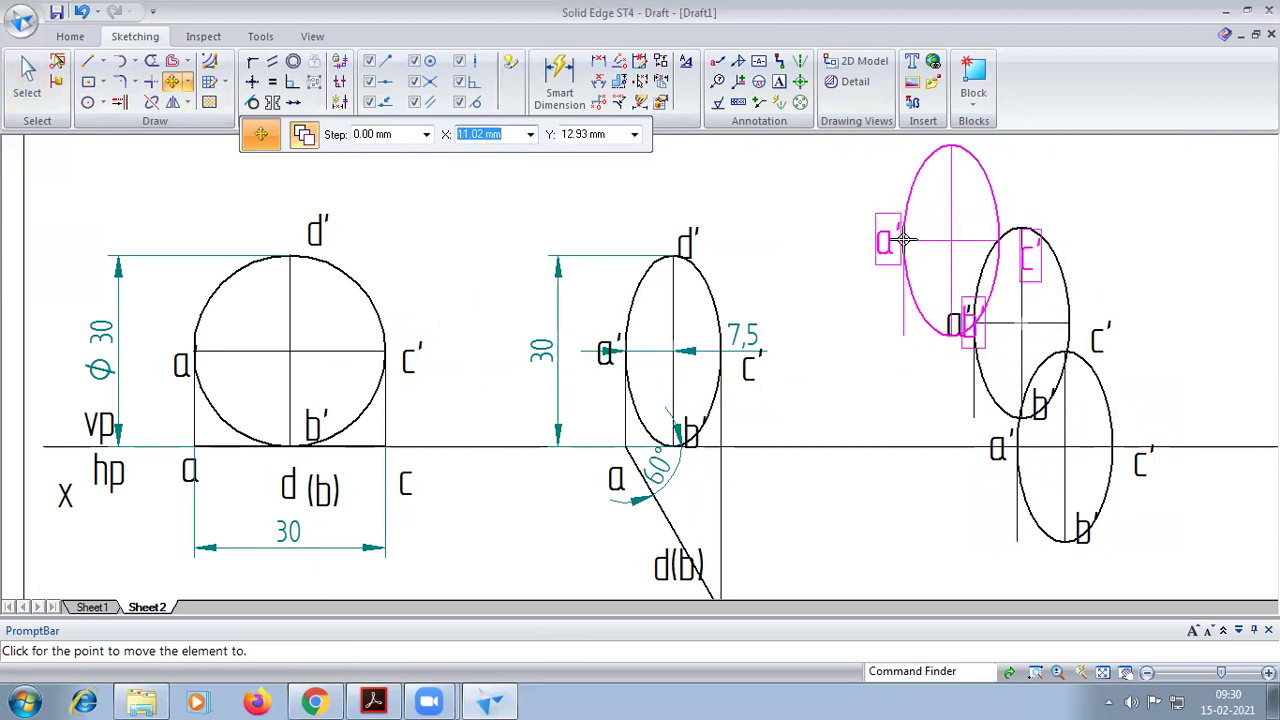
key(Escape)
key(ctrl+z)
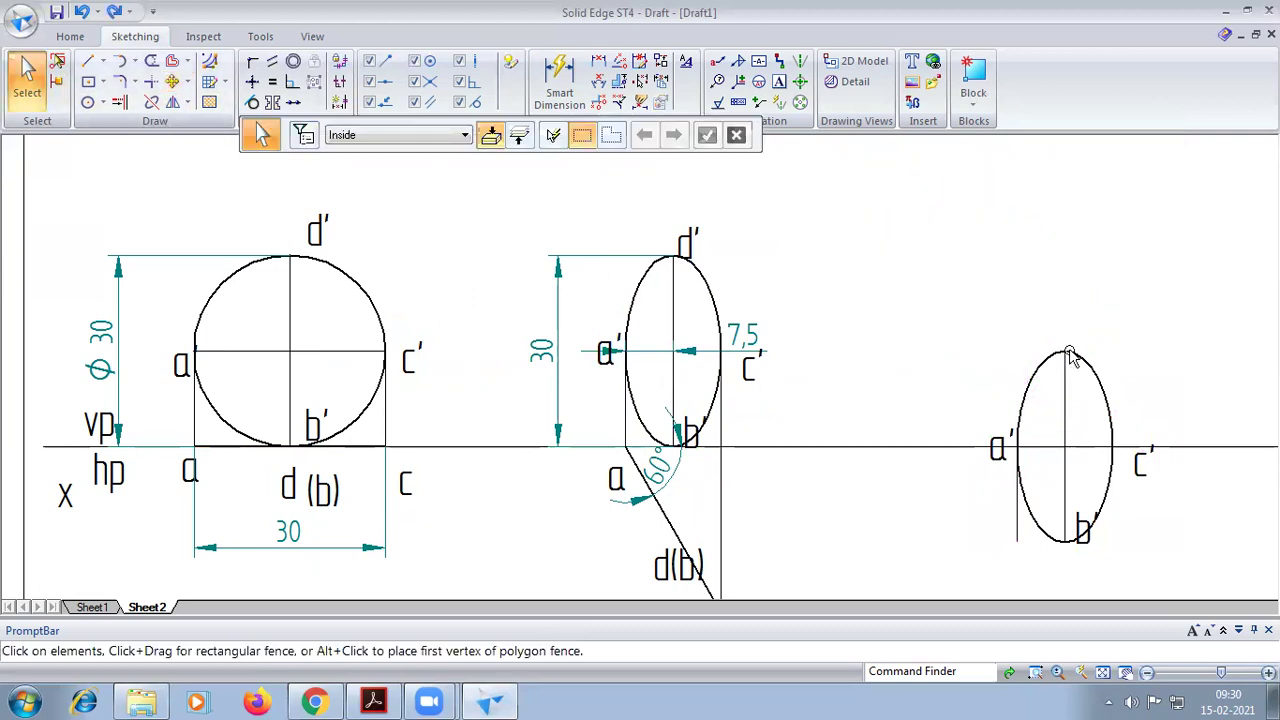
Delete the copied ellipse's leftover vertical projector and rotate the copied ellipse with its labels 90° about its a' point
key(l)
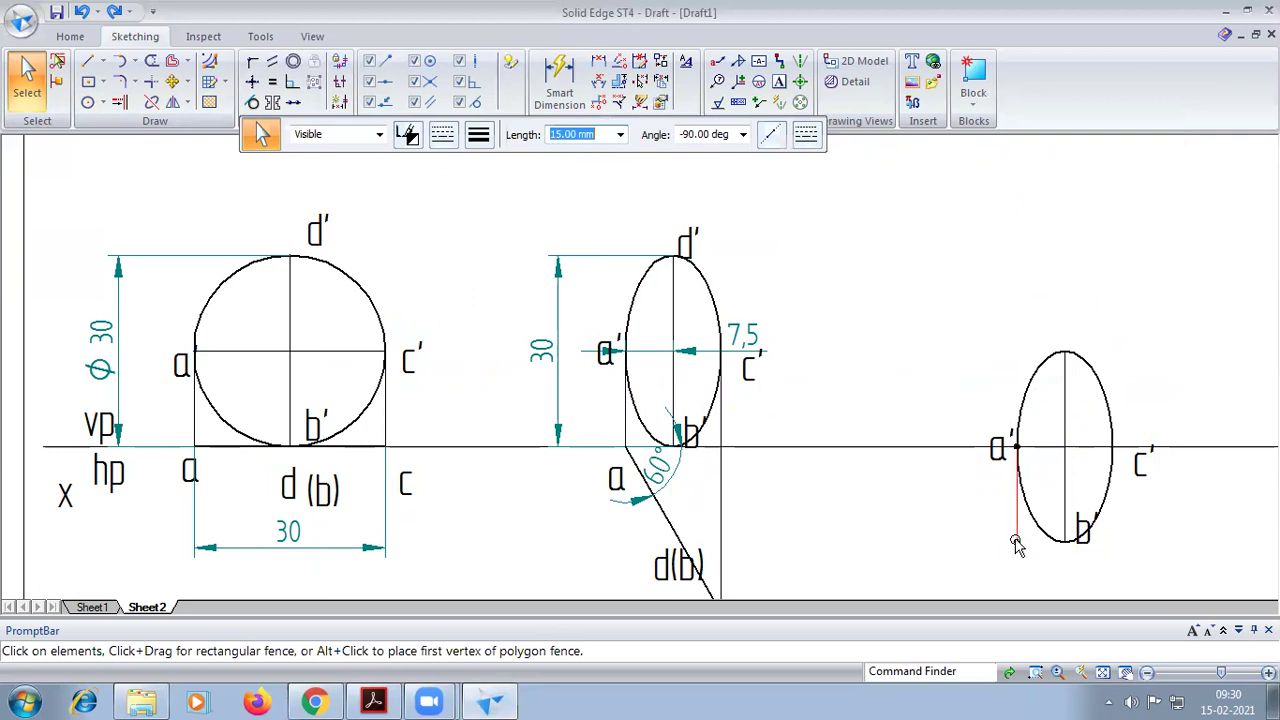
key(Escape)
click(187, 81)
click(195, 130)
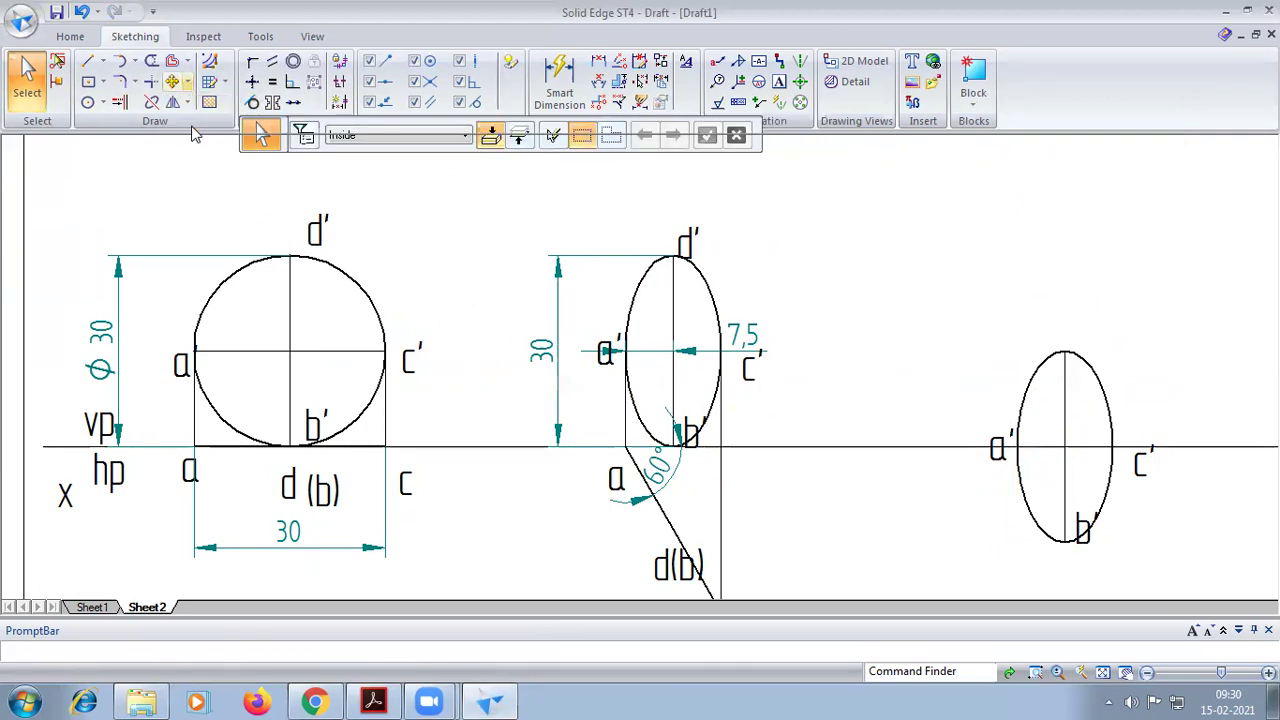
drag(940, 278, 1174, 592)
click(1017, 446)
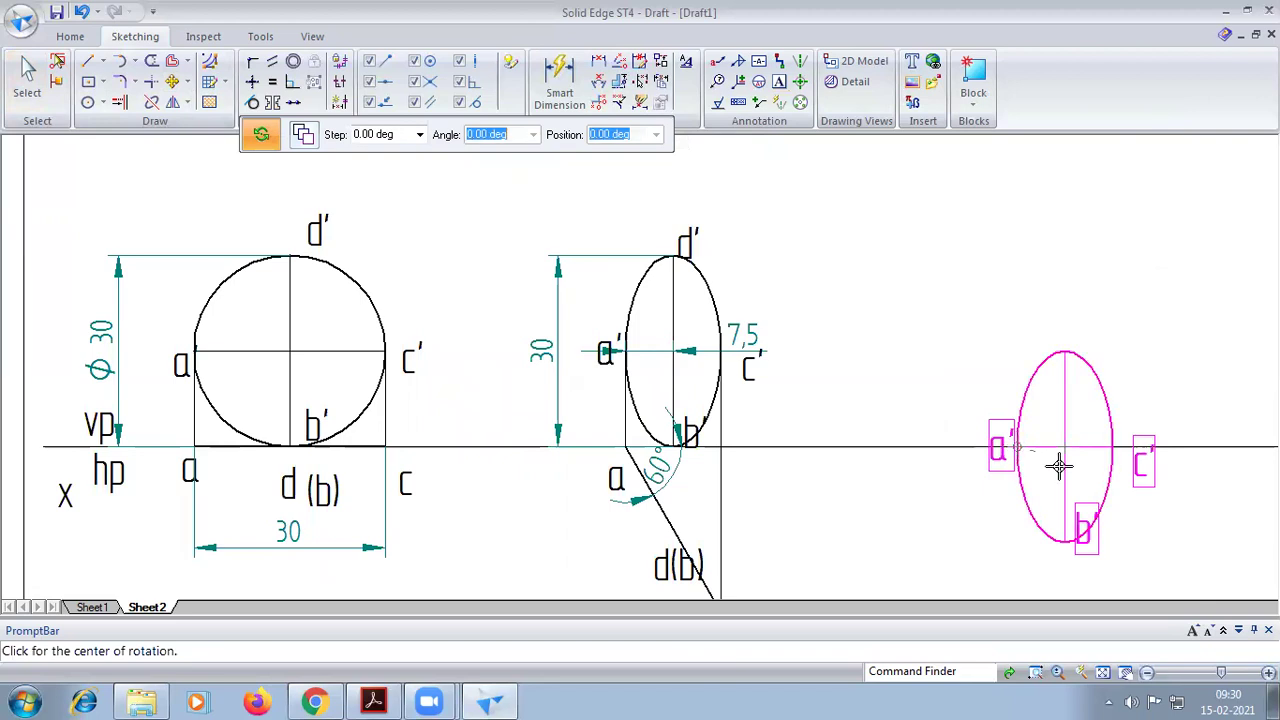
click(1019, 345)
click(1019, 345)
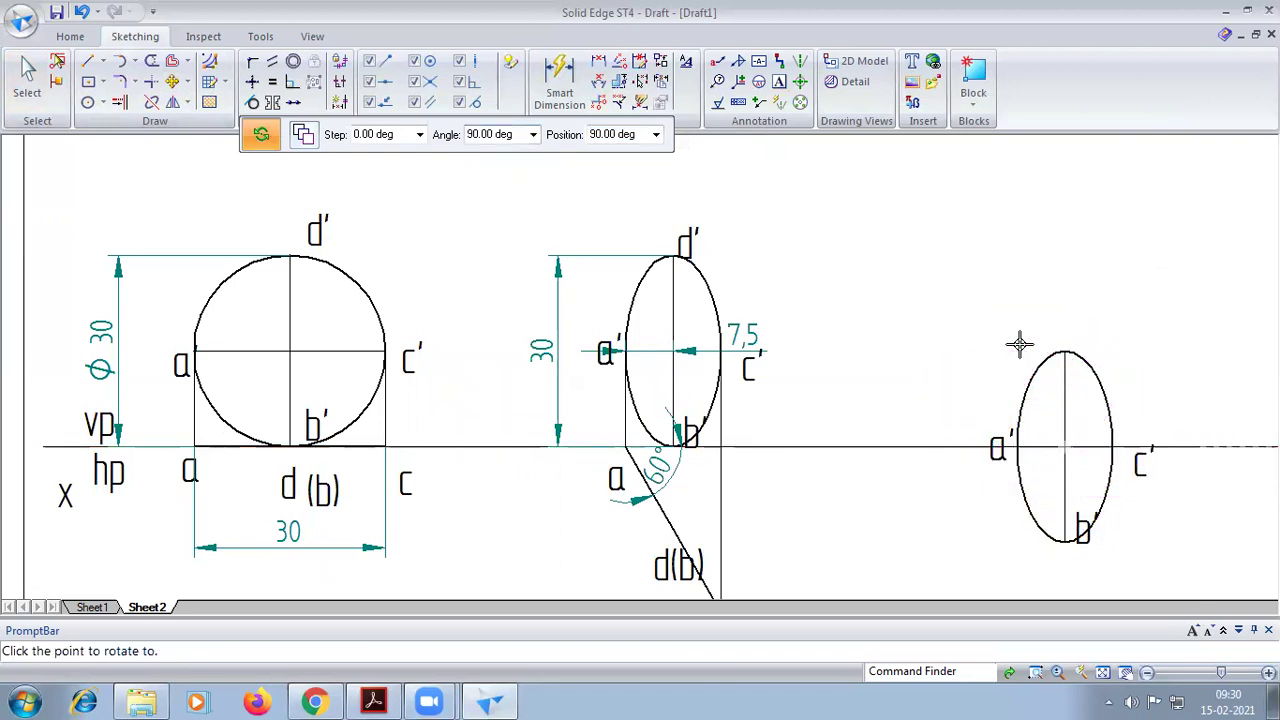
Label the left end of the rotated ellipse d'
click(779, 81)
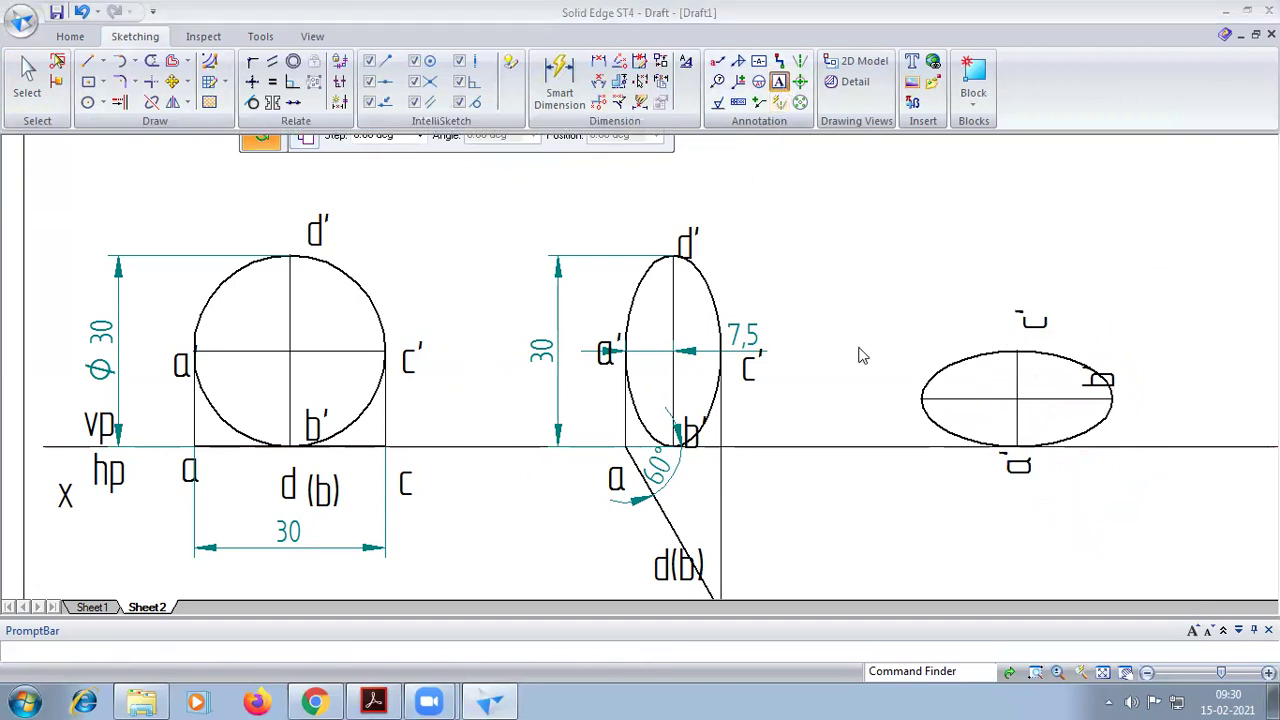
click(895, 372)
text(d)
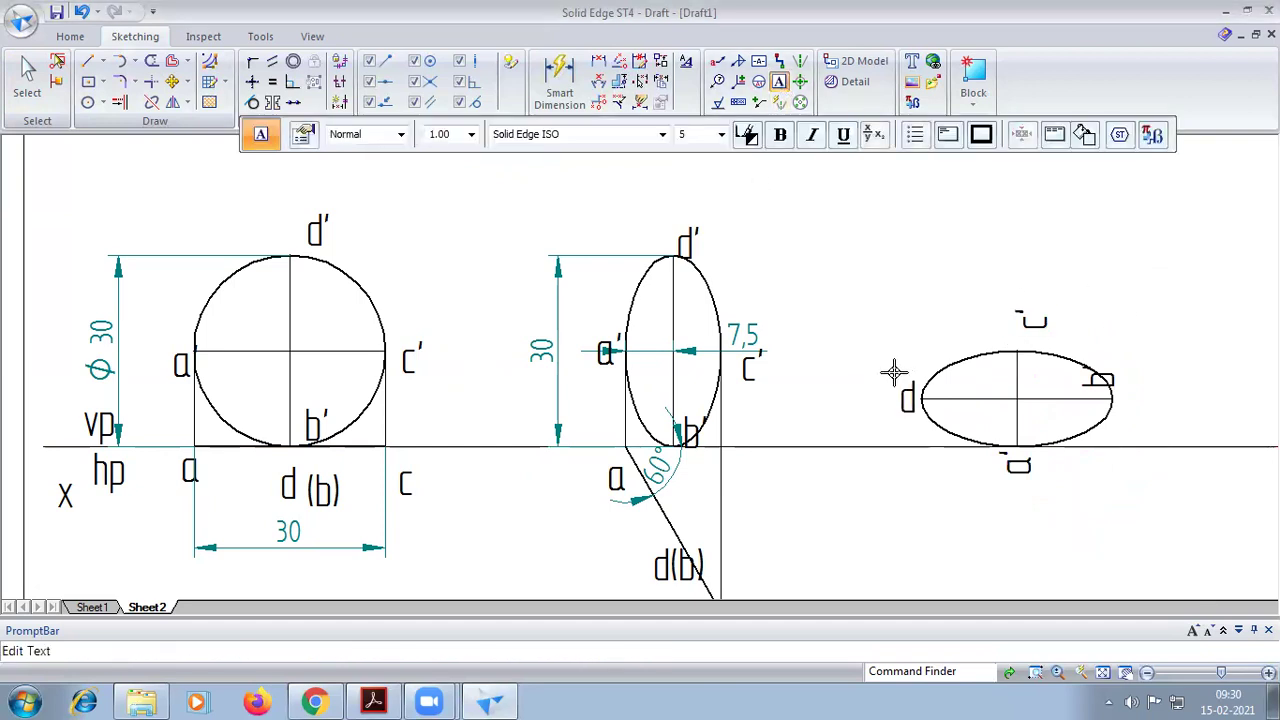
Draw thin vertical projectors from the rotated ellipse's two ends and its centre down below the xy line
click(100, 63)
click(96, 65)
click(478, 134)
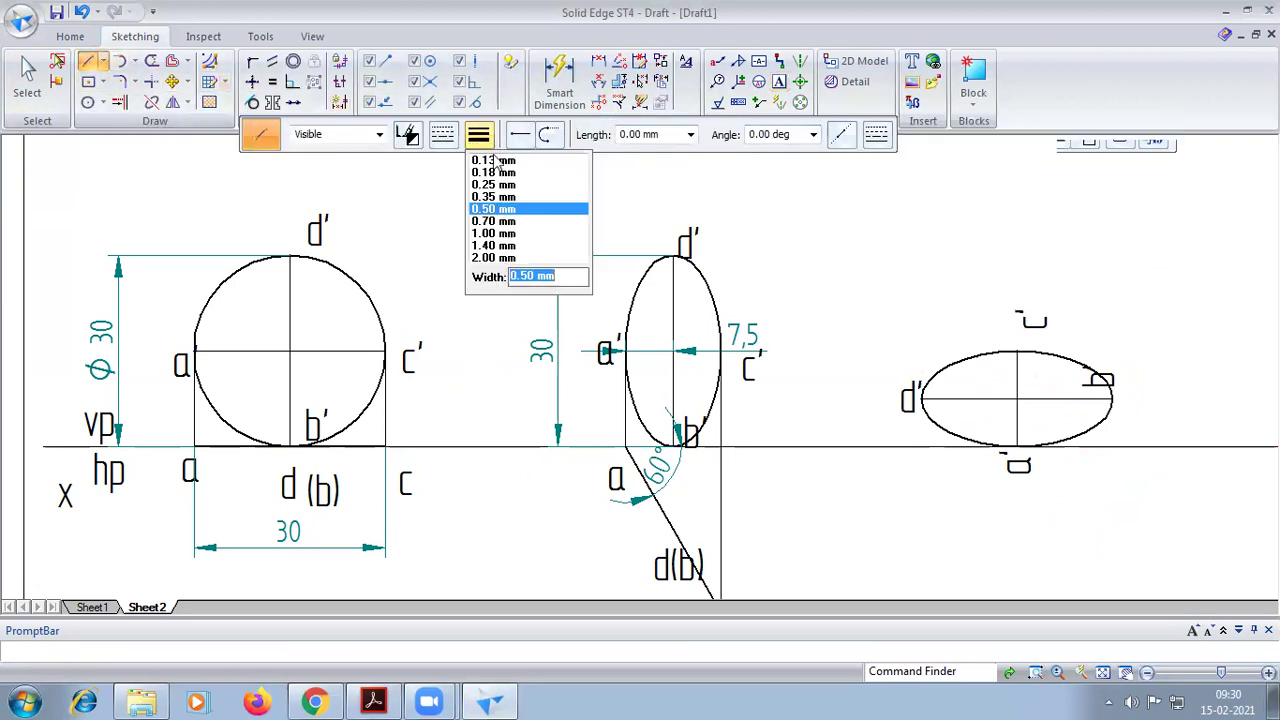
click(1134, 676)
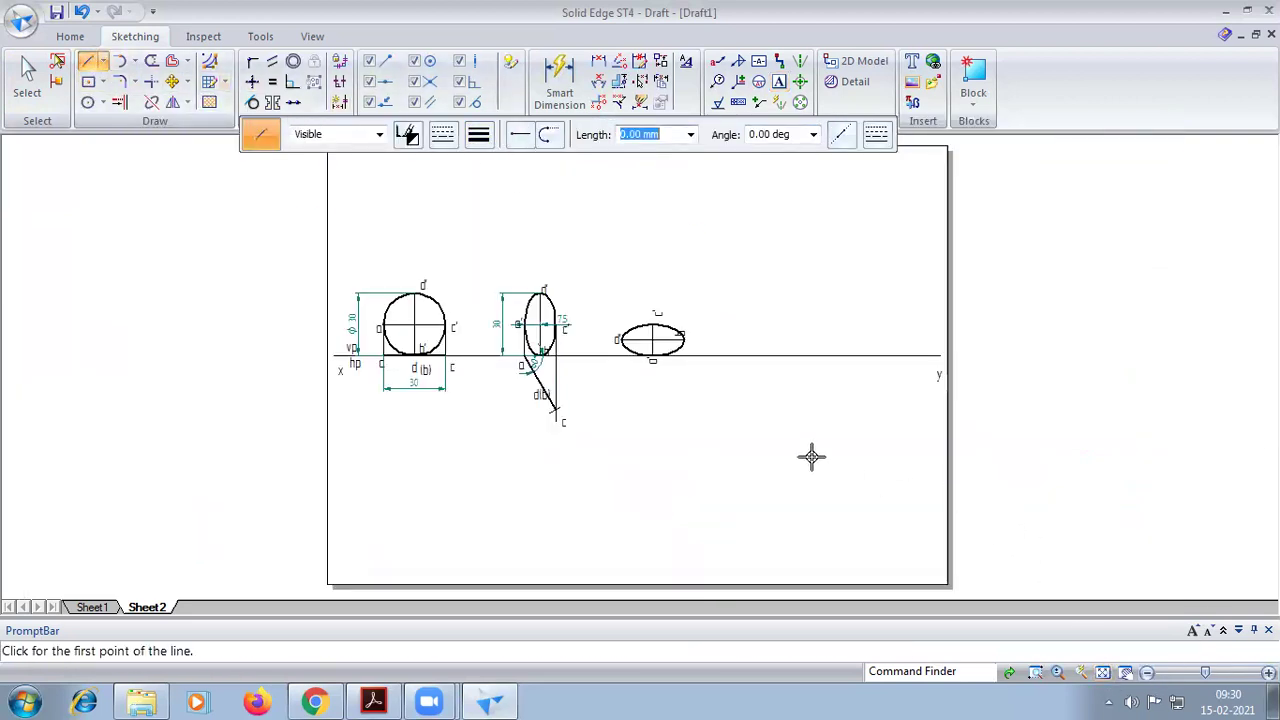
scroll(740, 440, up, 2)
scroll(530, 350, down, 1)
scroll(523, 317, up, 1)
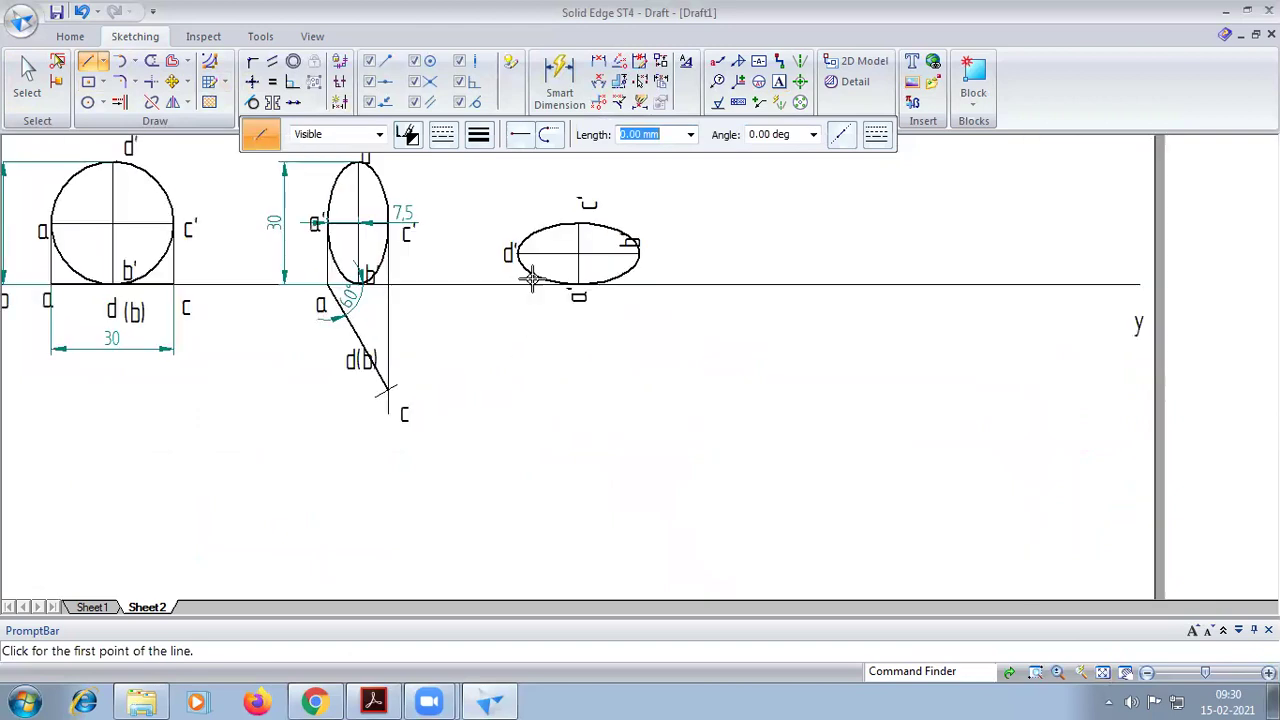
click(514, 253)
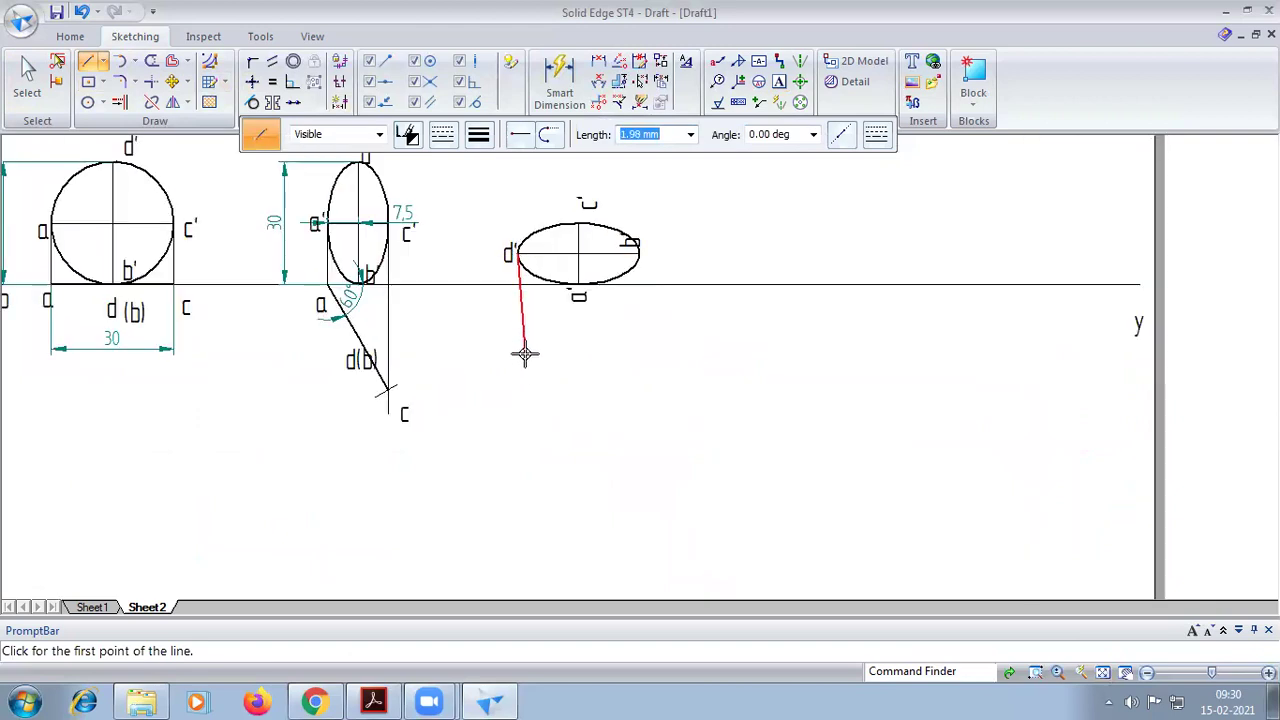
click(517, 411)
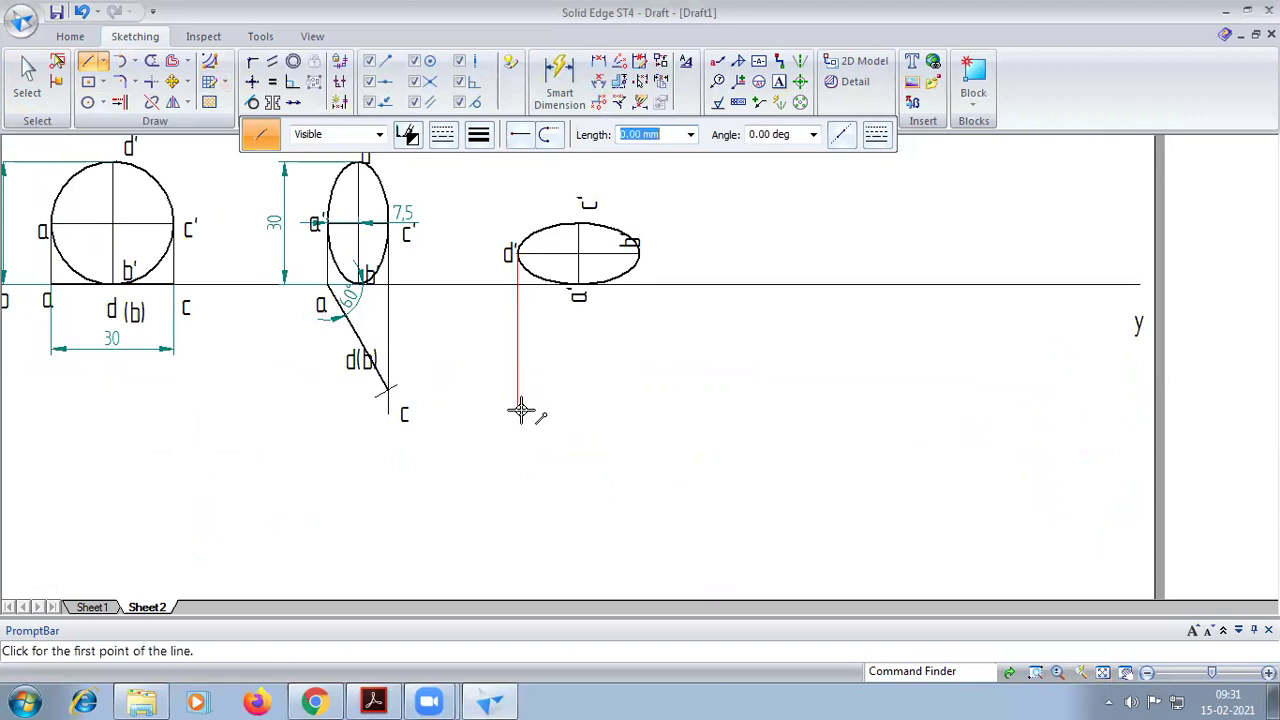
click(638, 254)
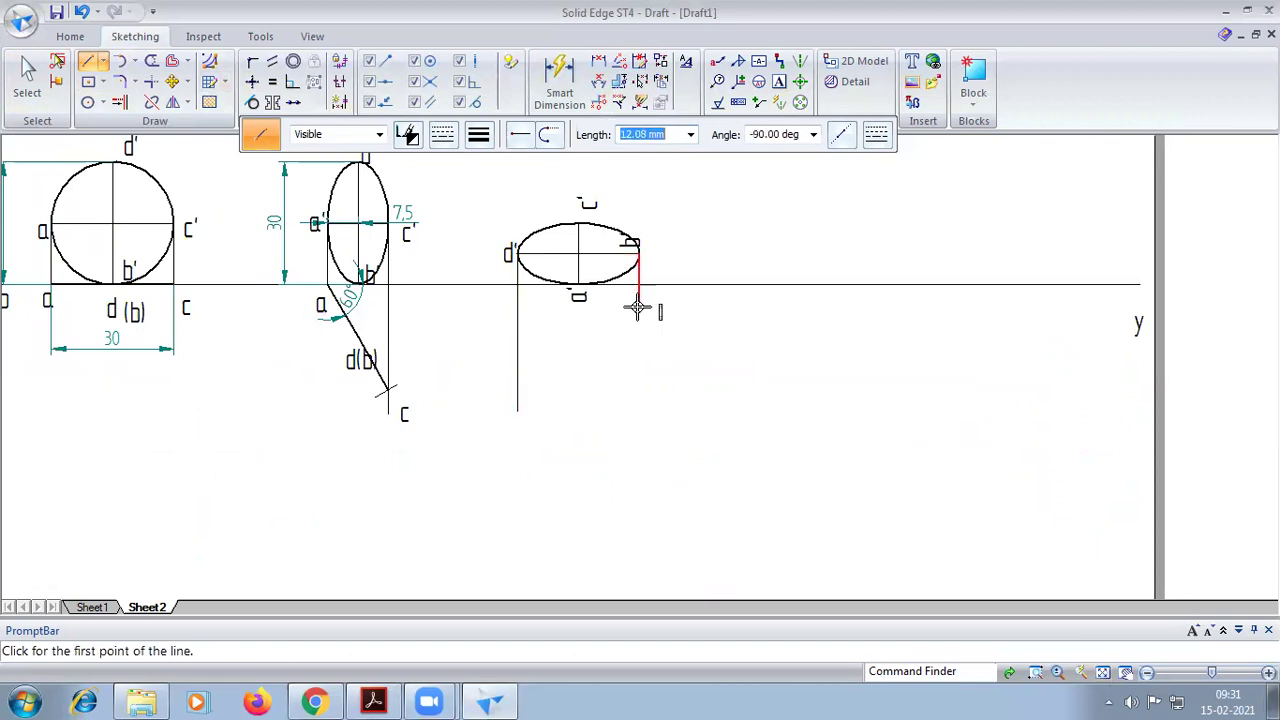
click(639, 421)
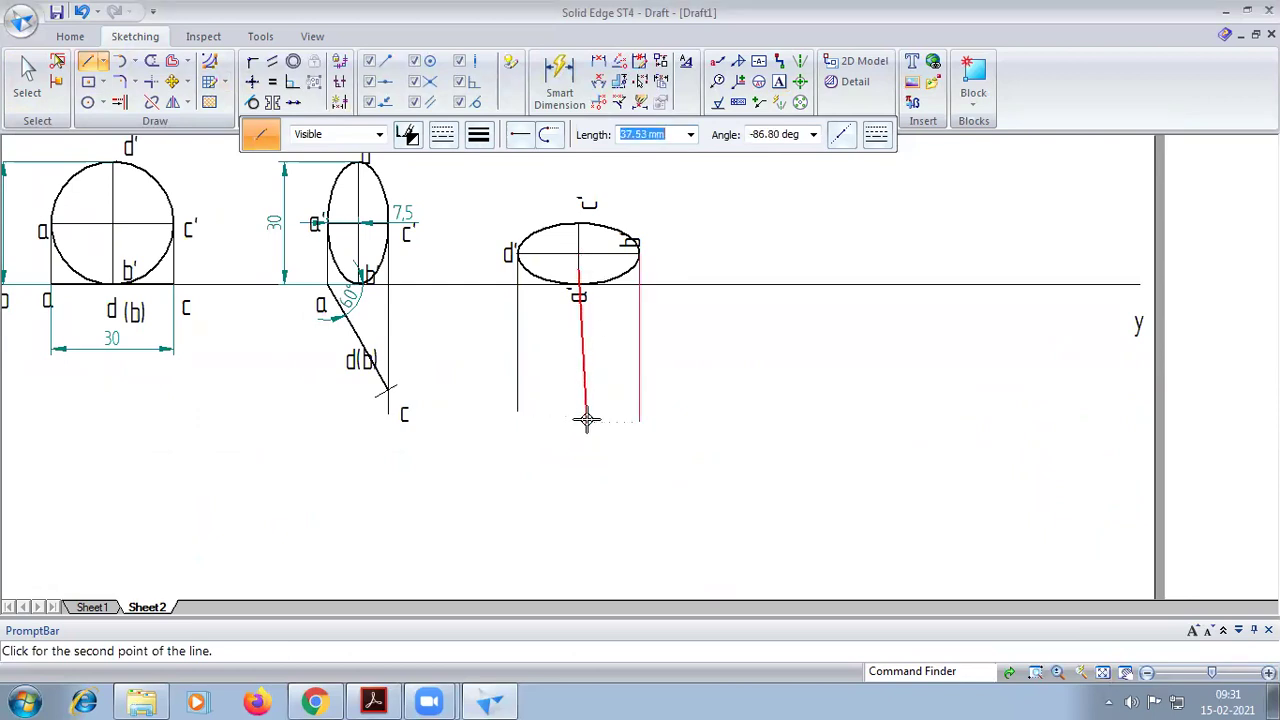
click(579, 422)
Draw horizontal projectors from point c and midpoint d(b) of the inclined line across the three vertical projectors
right_click(383, 382)
click(387, 390)
click(651, 388)
right_click(348, 345)
click(358, 339)
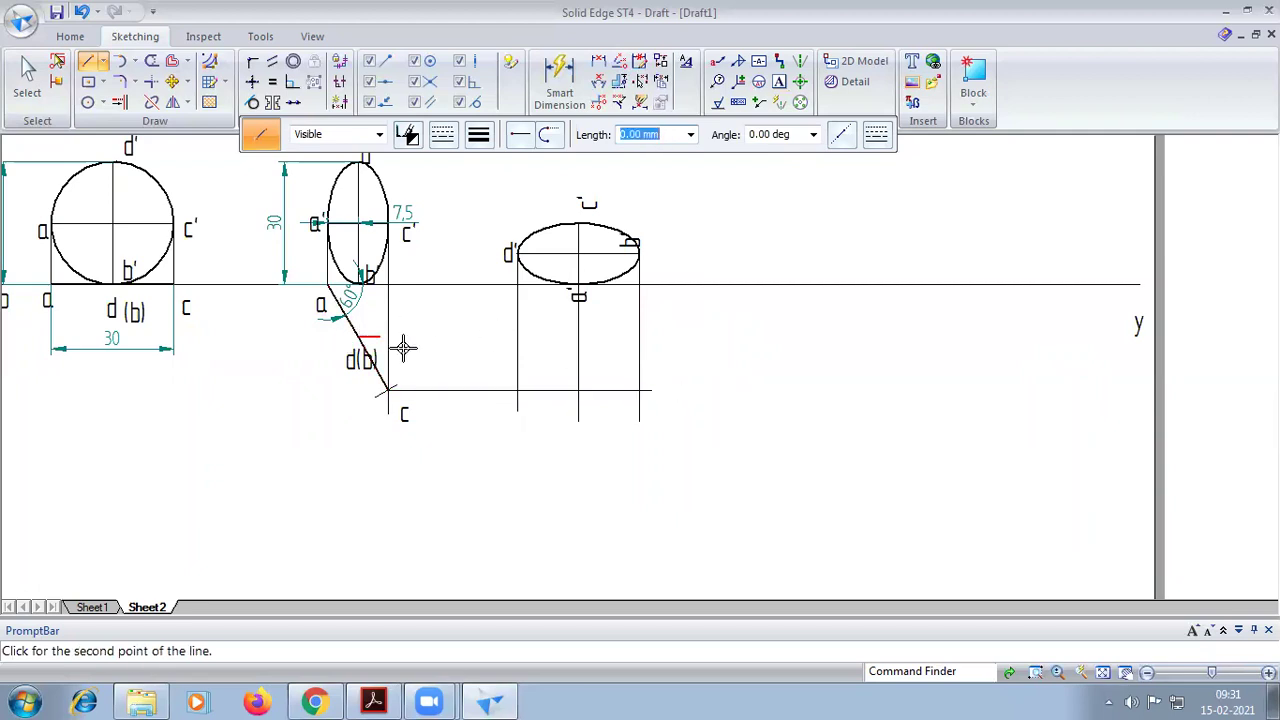
click(669, 336)
right_click(669, 334)
Draw a closed 0.50 mm wide curve through the four projector intersections below the rotated ellipse, starting and ending on the xy line
click(102, 62)
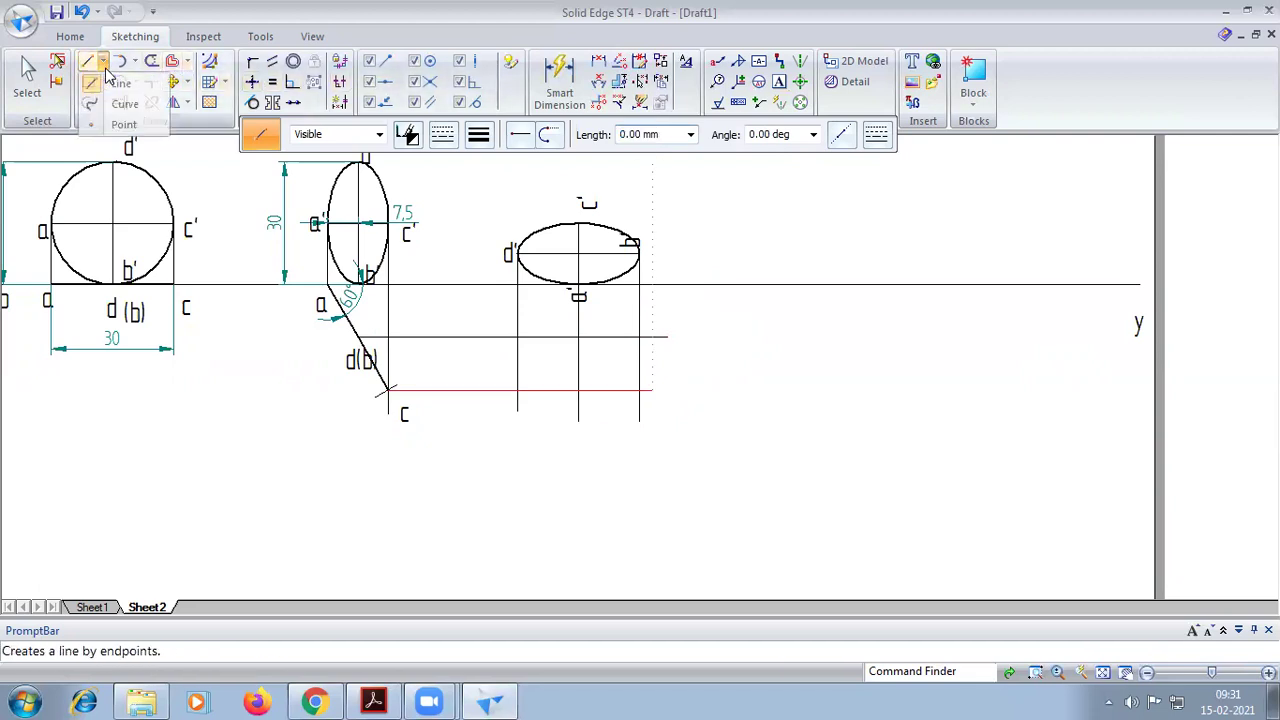
click(112, 103)
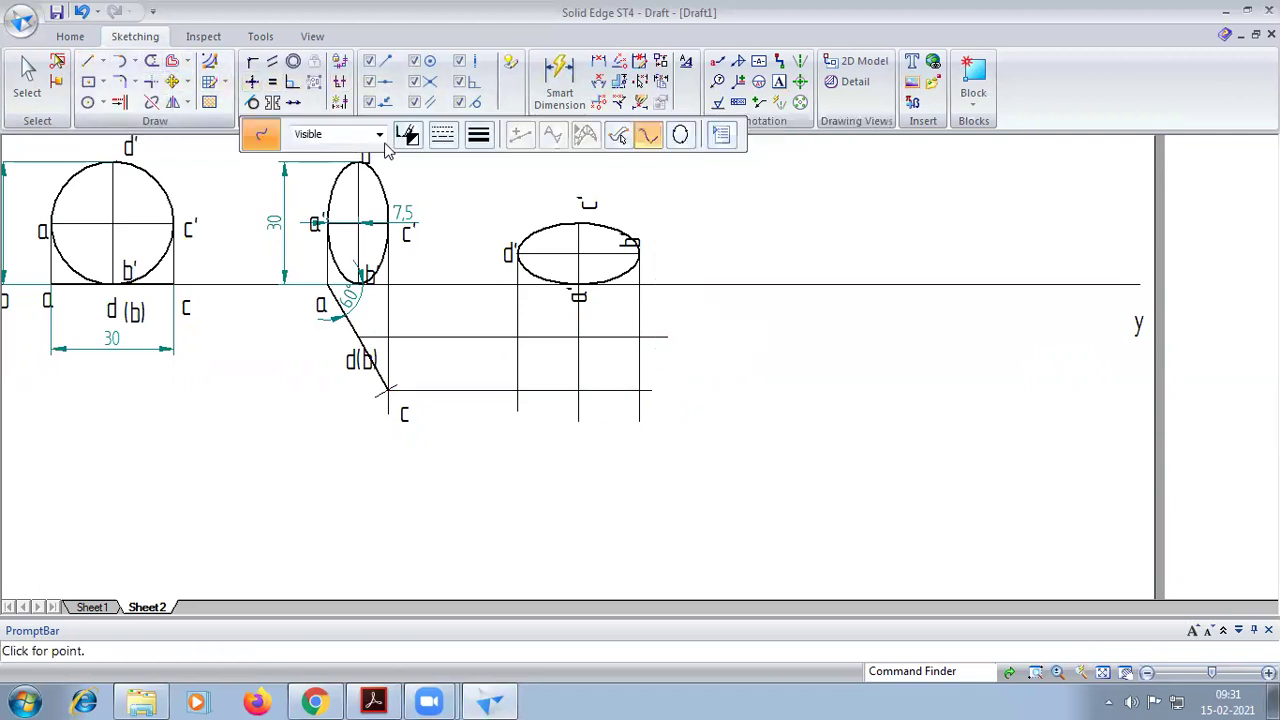
click(479, 136)
click(484, 208)
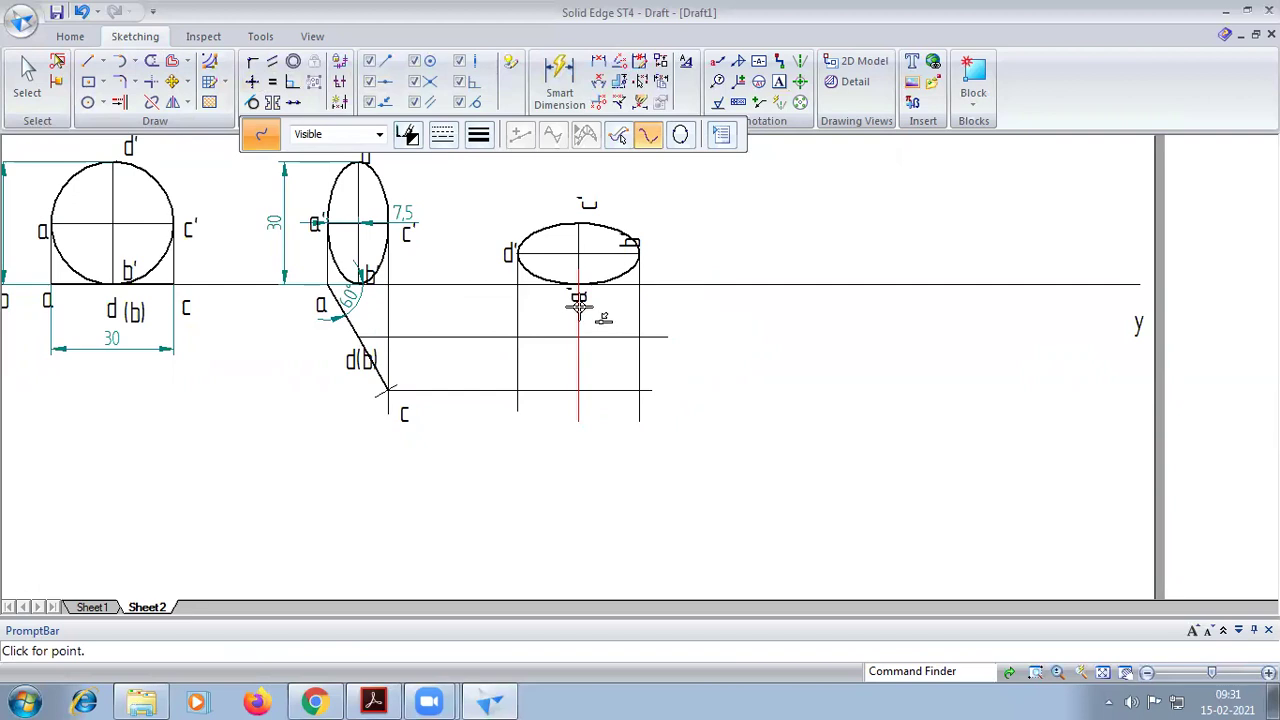
scroll(577, 290, up, 3)
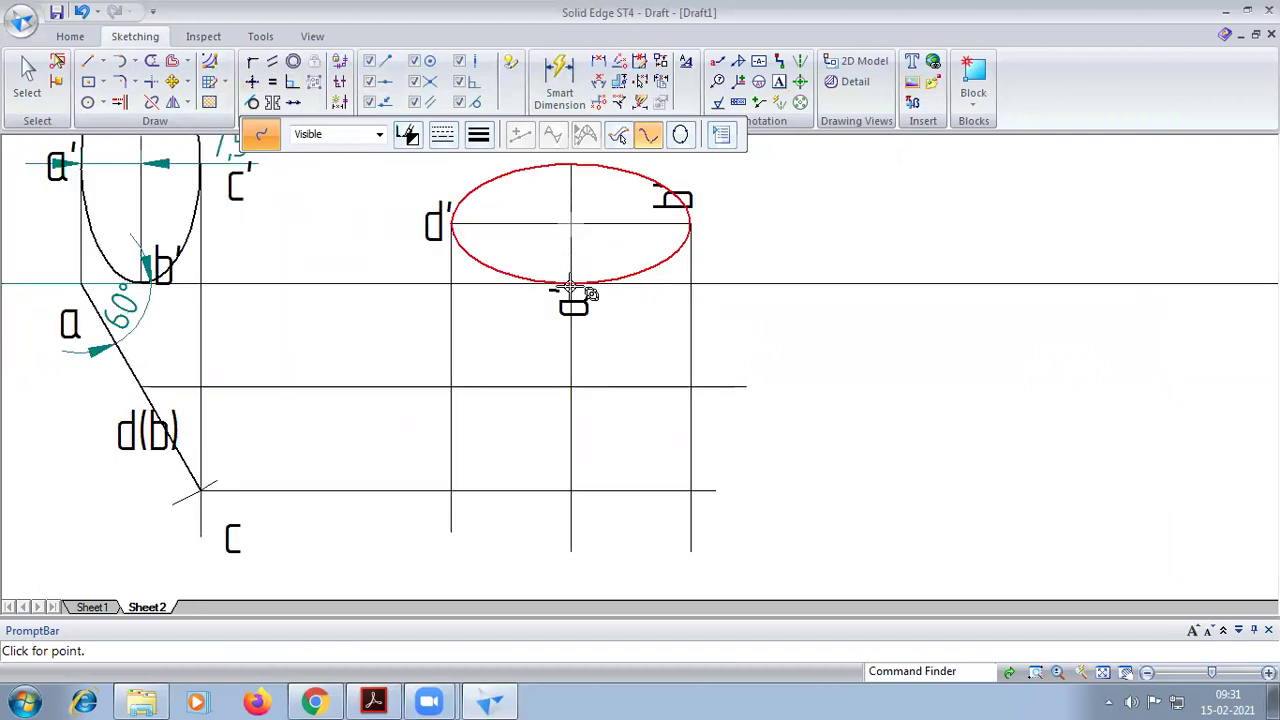
mouse_move(571, 285)
mouse_down()
mouse_move(526, 331)
mouse_move(451, 371)
mouse_move(450, 387)
mouse_up()
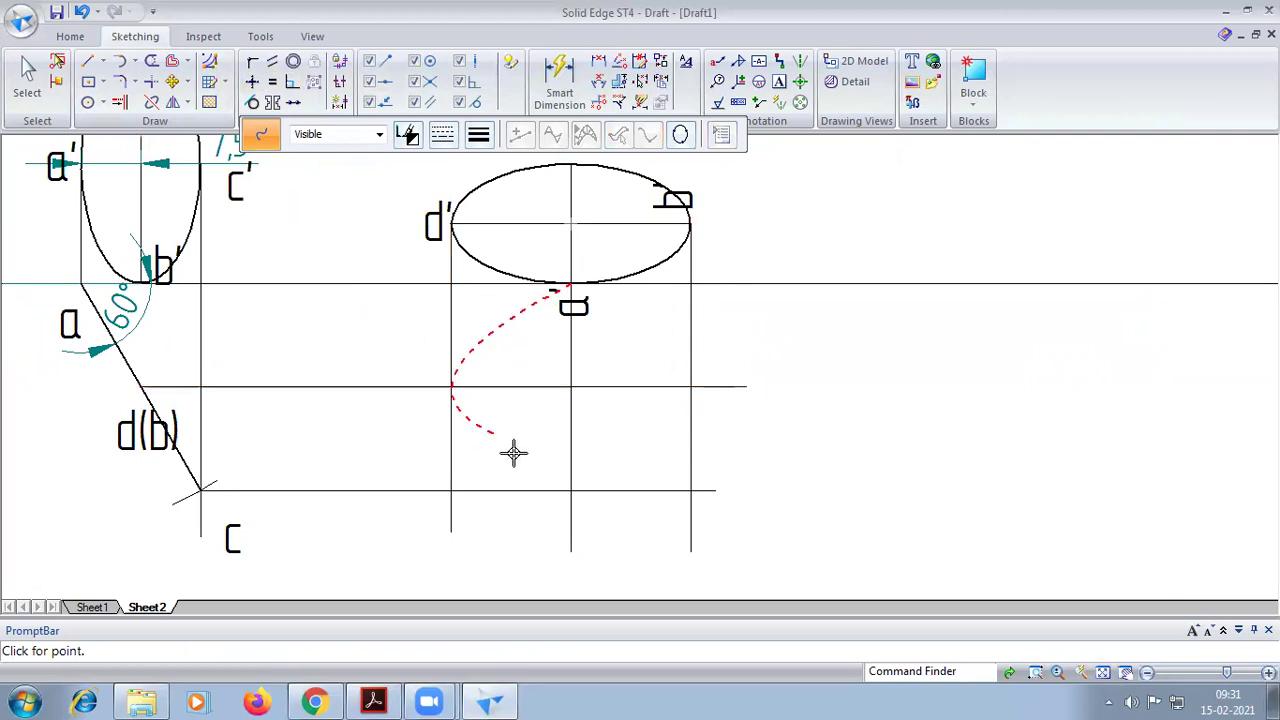
click(572, 490)
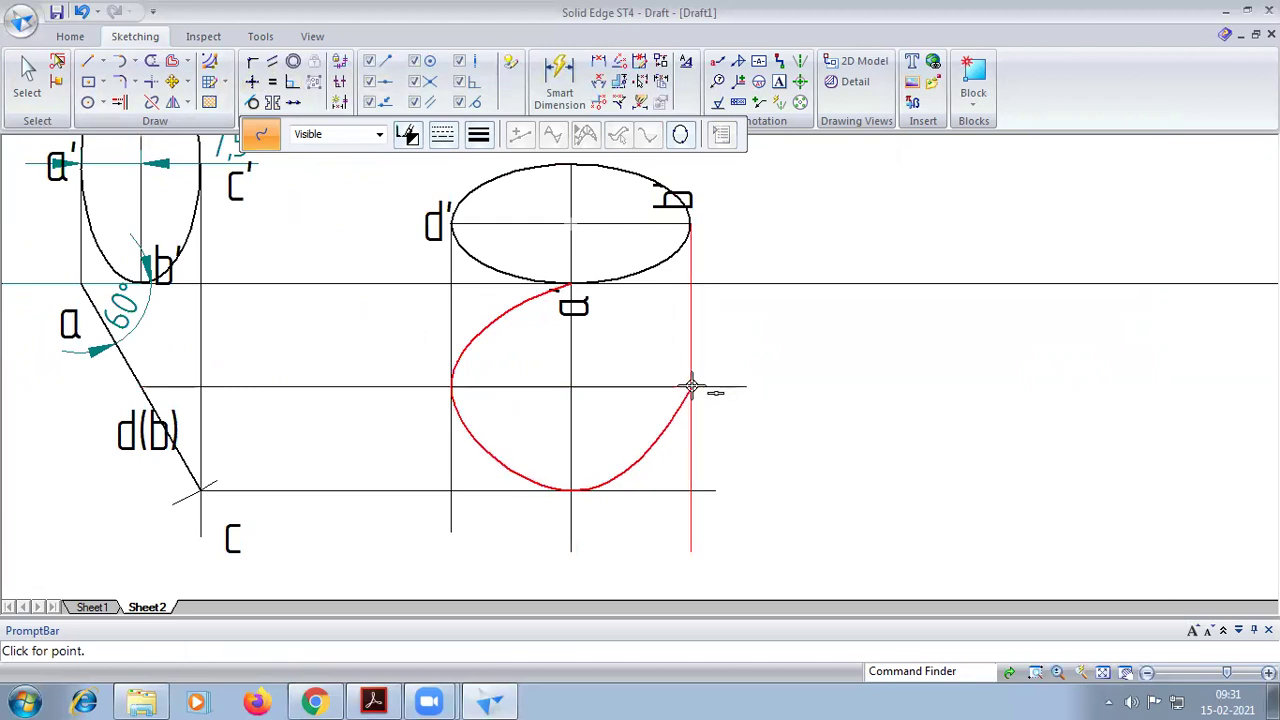
scroll(690, 386, up, 4)
click(684, 388)
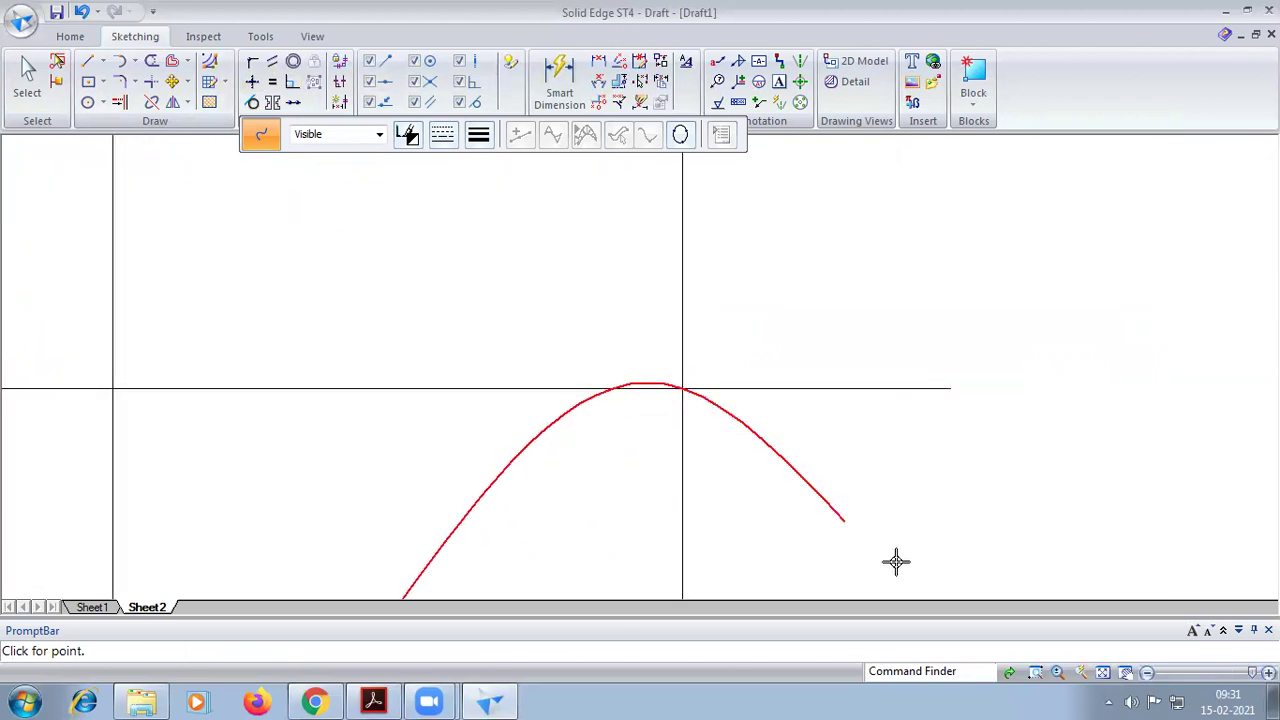
click(1103, 672)
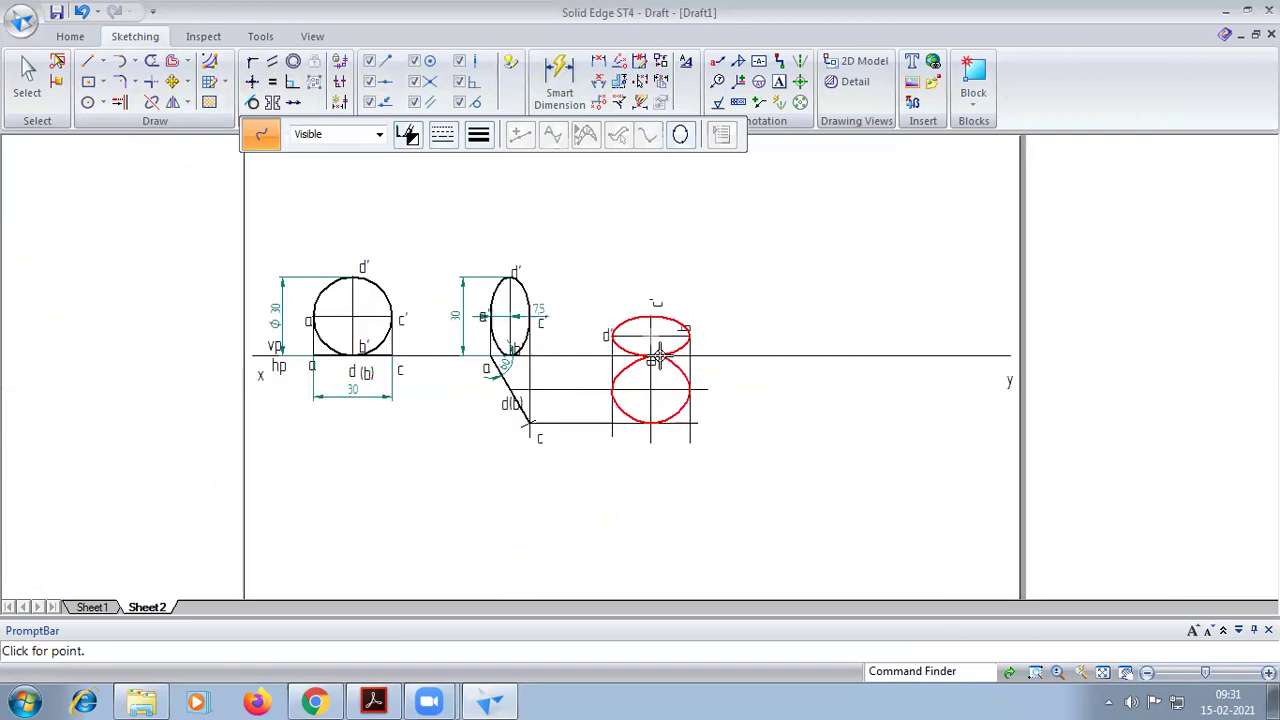
scroll(655, 355, up, 8)
double_click(616, 348)
Label the final top view's points a, d, b and c around the closed curve
click(1101, 673)
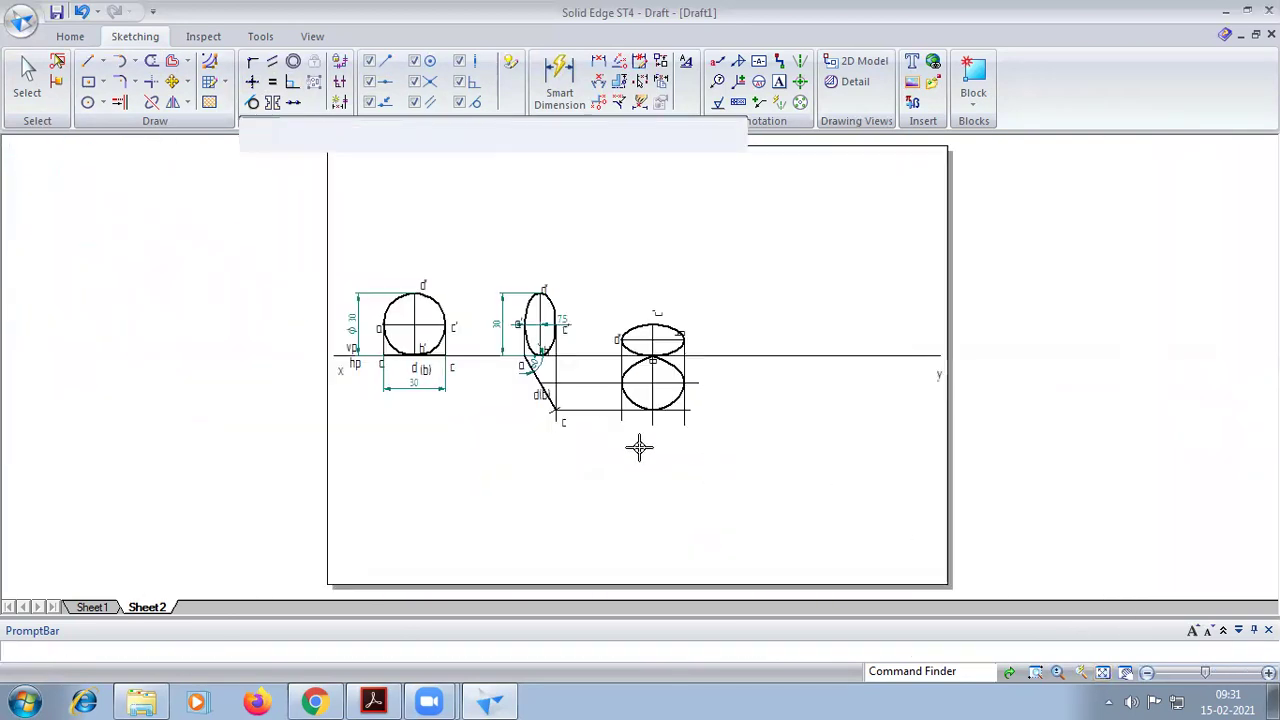
scroll(639, 447, up, 5)
click(779, 81)
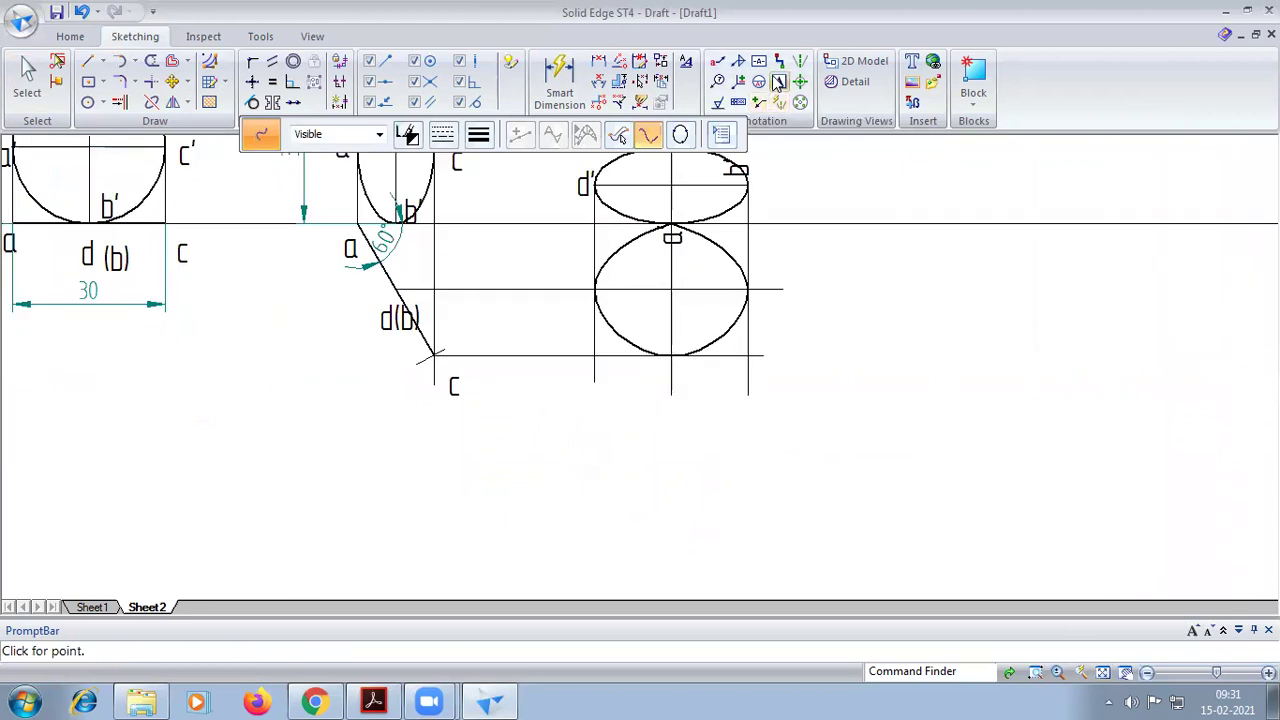
click(697, 218)
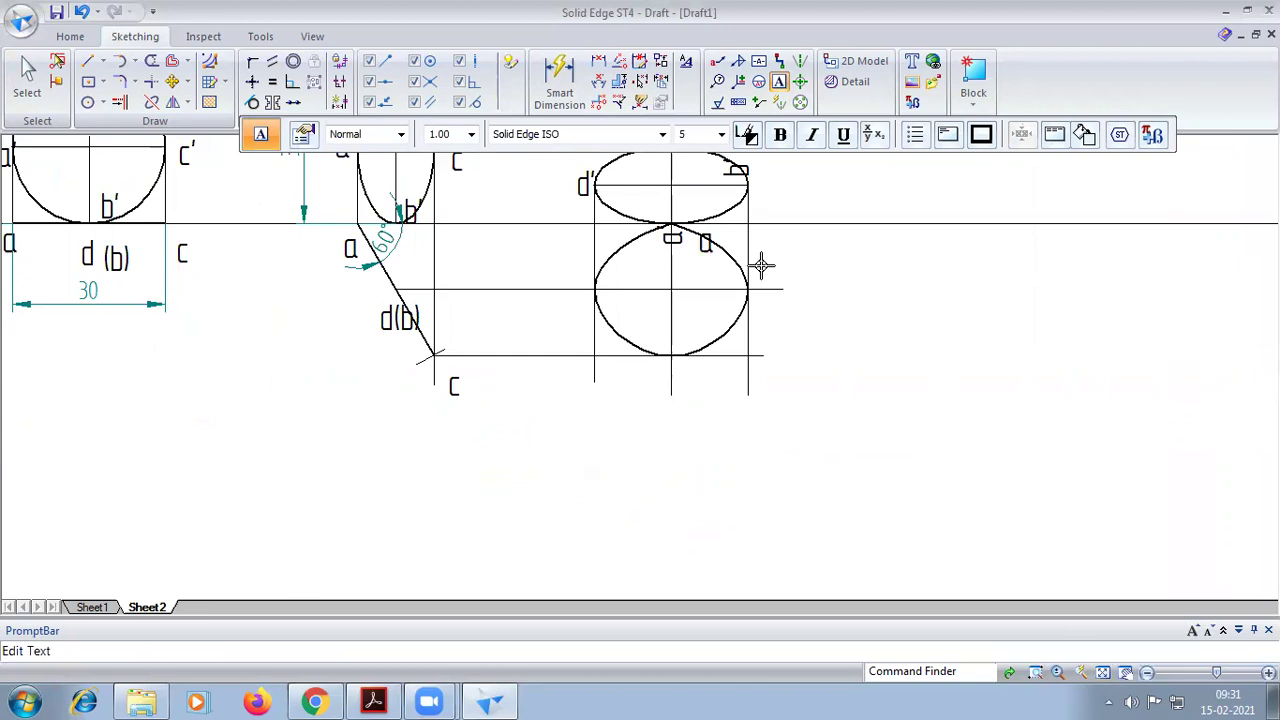
click(681, 360)
text(c)
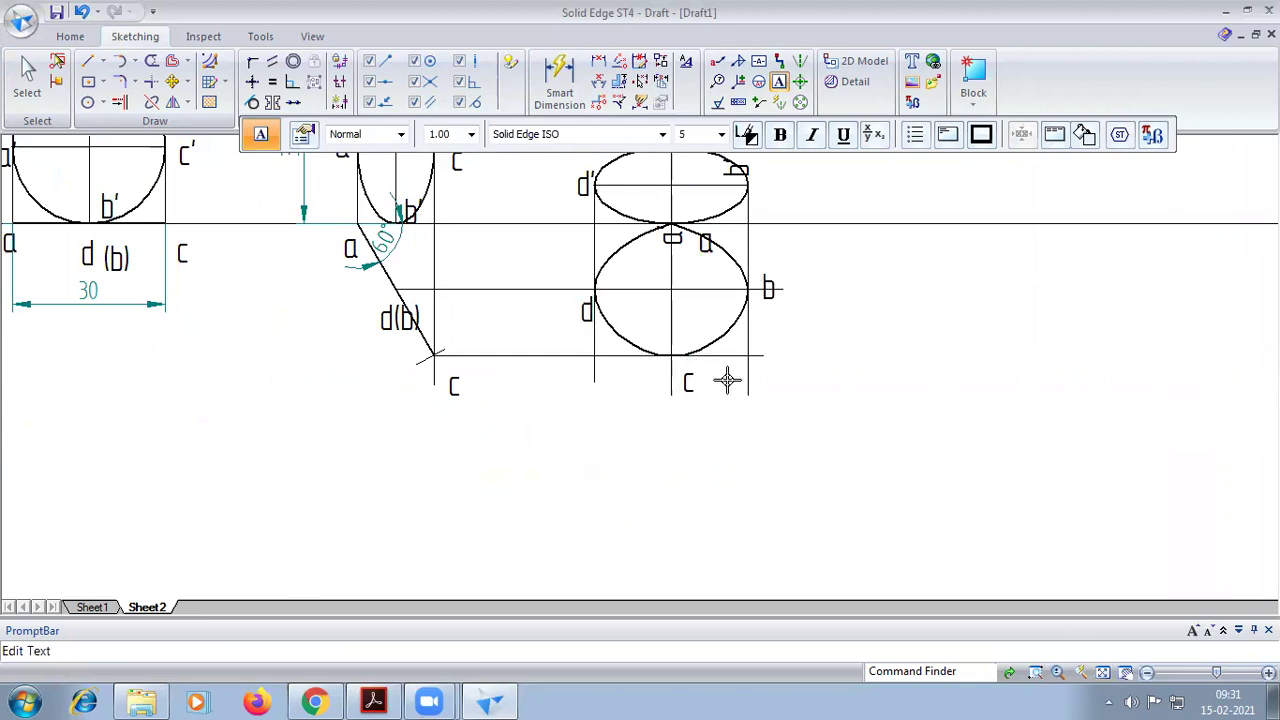
Trim the vertical projectors where they extend below the horizontal projector through c
click(151, 61)
drag(570, 367, 686, 374)
drag(765, 383, 766, 380)
scroll(766, 380, down, 3)
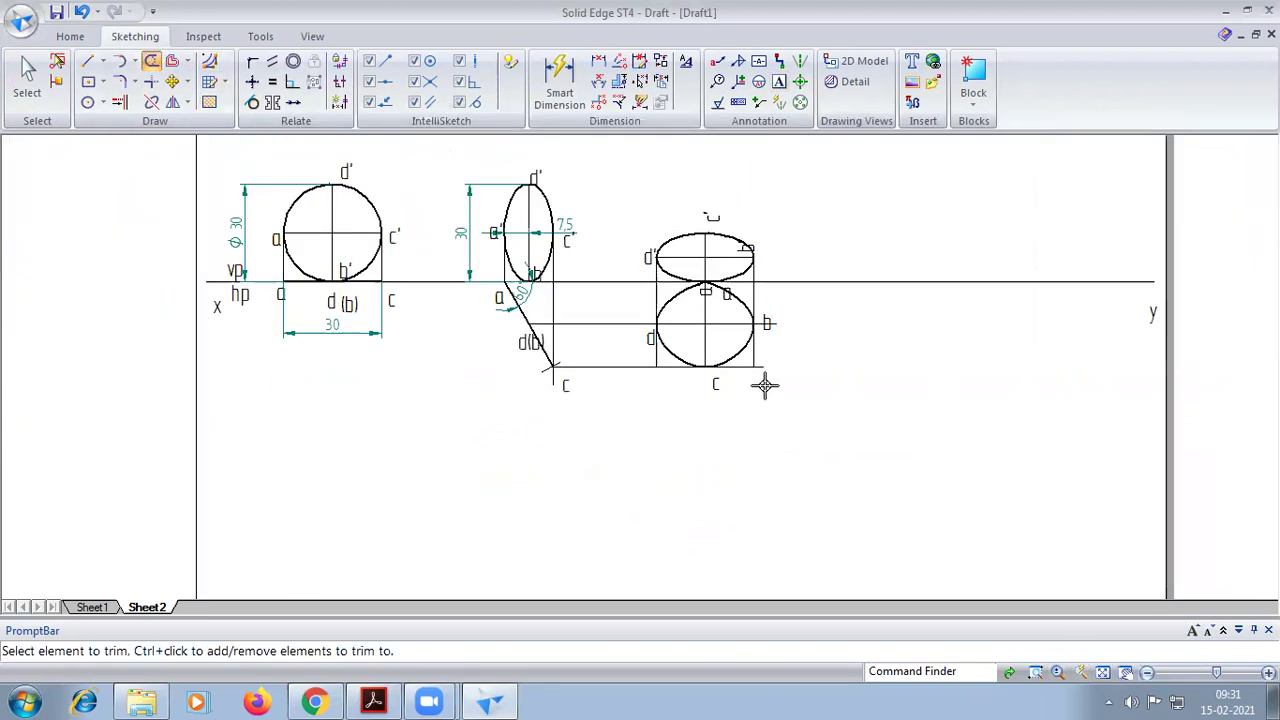
scroll(766, 380, up, 2)
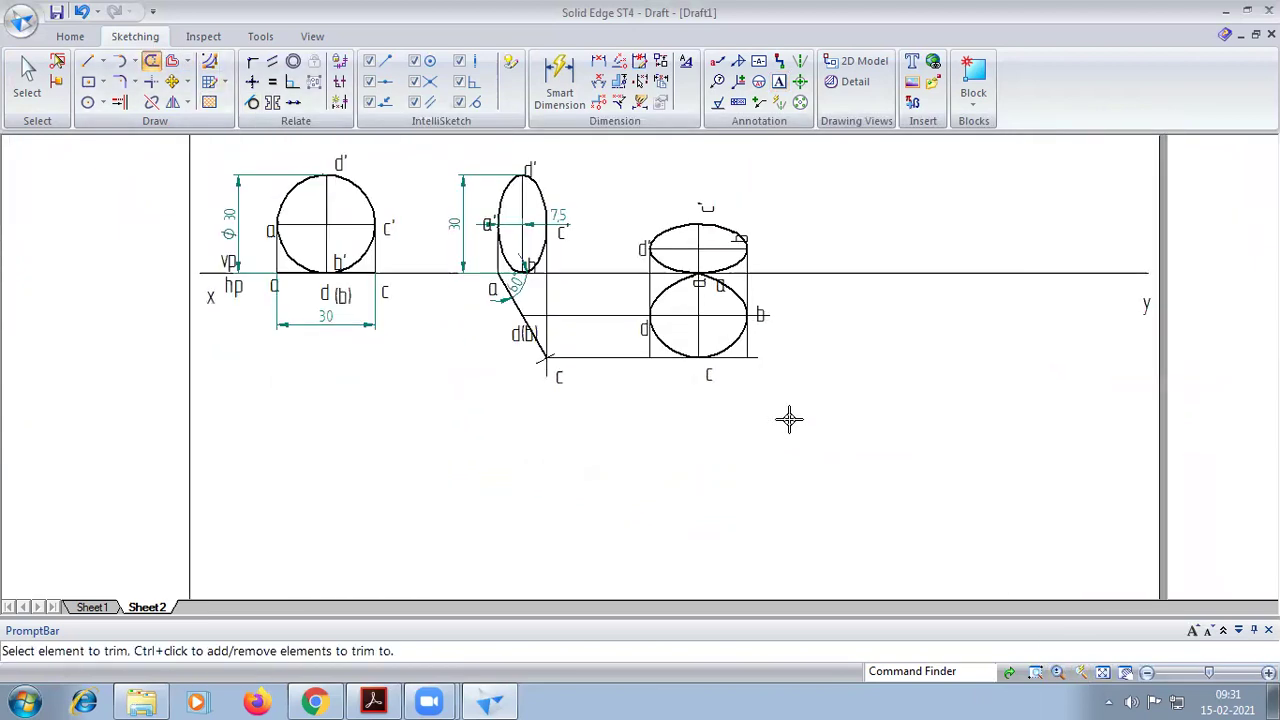
click(1103, 672)
Review the Problem 49 solution figure and the Problem 50 statement and figure in the PDF in Adobe Acrobat Reader
click(373, 700)
scroll(443, 443, down, 8)
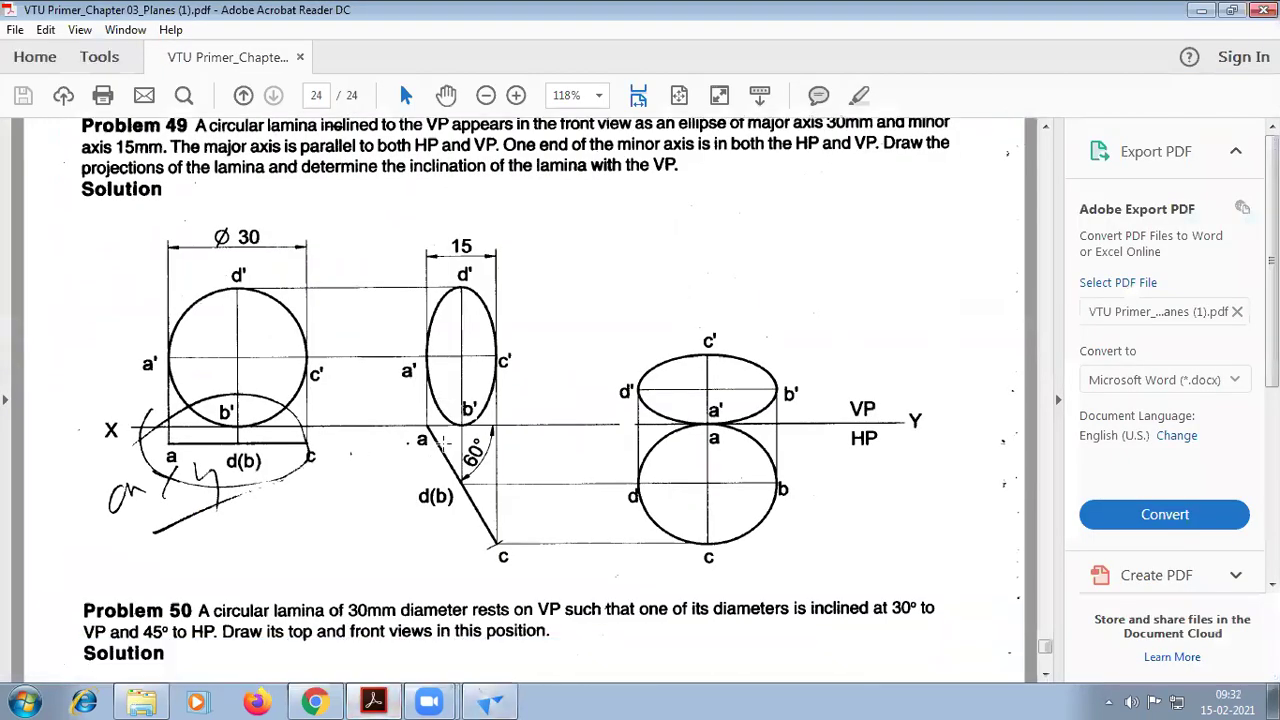
scroll(442, 443, down, 4)
scroll(442, 443, up, 2)
scroll(442, 443, up, 2)
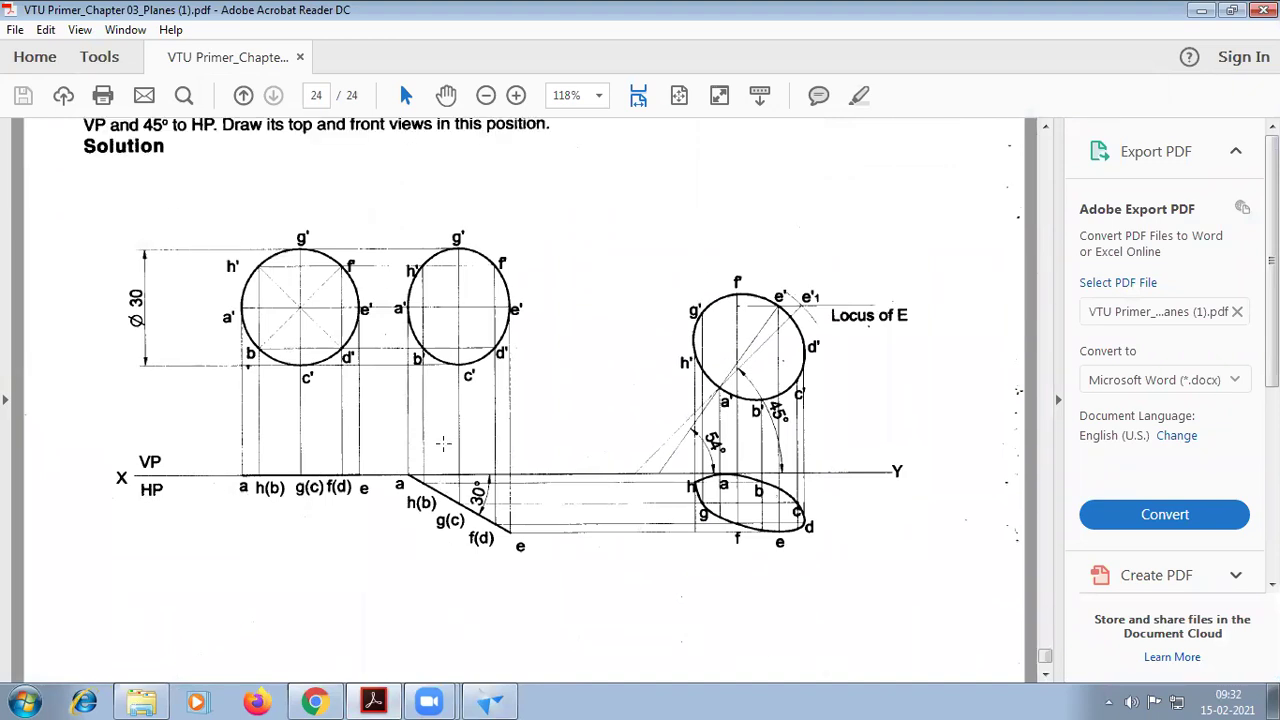
scroll(443, 443, up, 1)
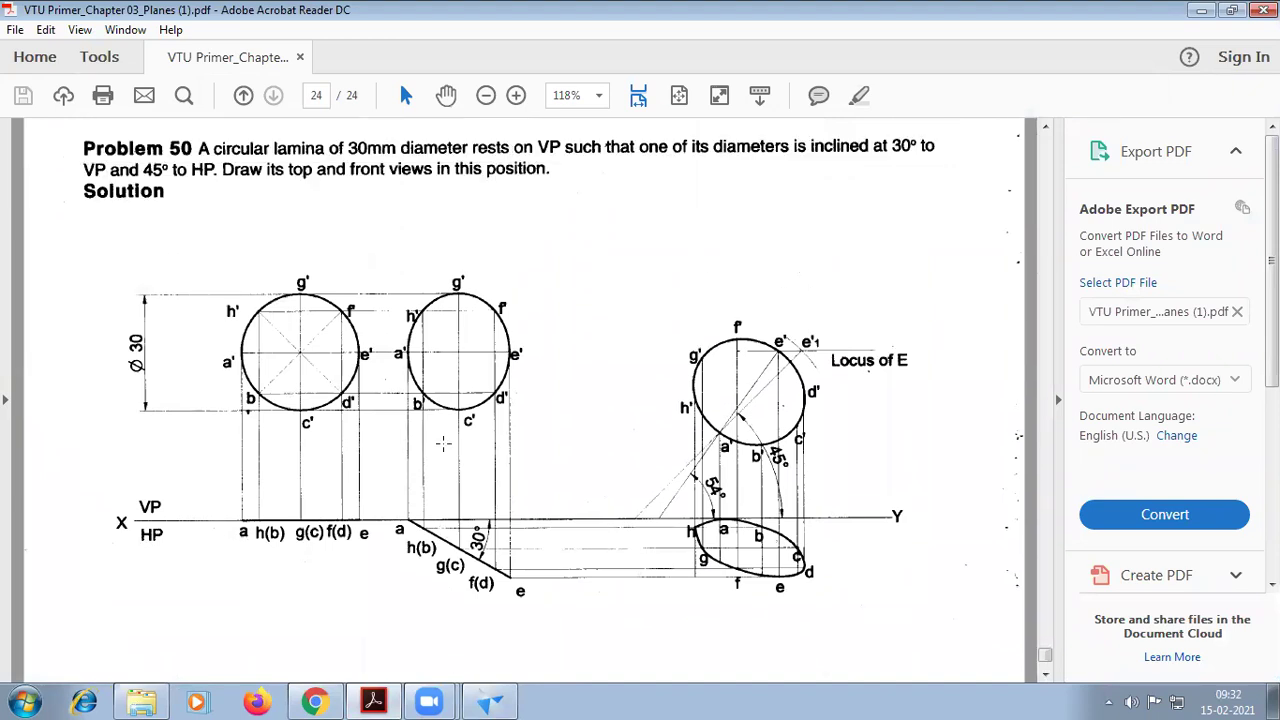
Switch to Solid Edge and delete the closed curve of the final top view below the xy line
scroll(443, 443, up, 4)
click(489, 702)
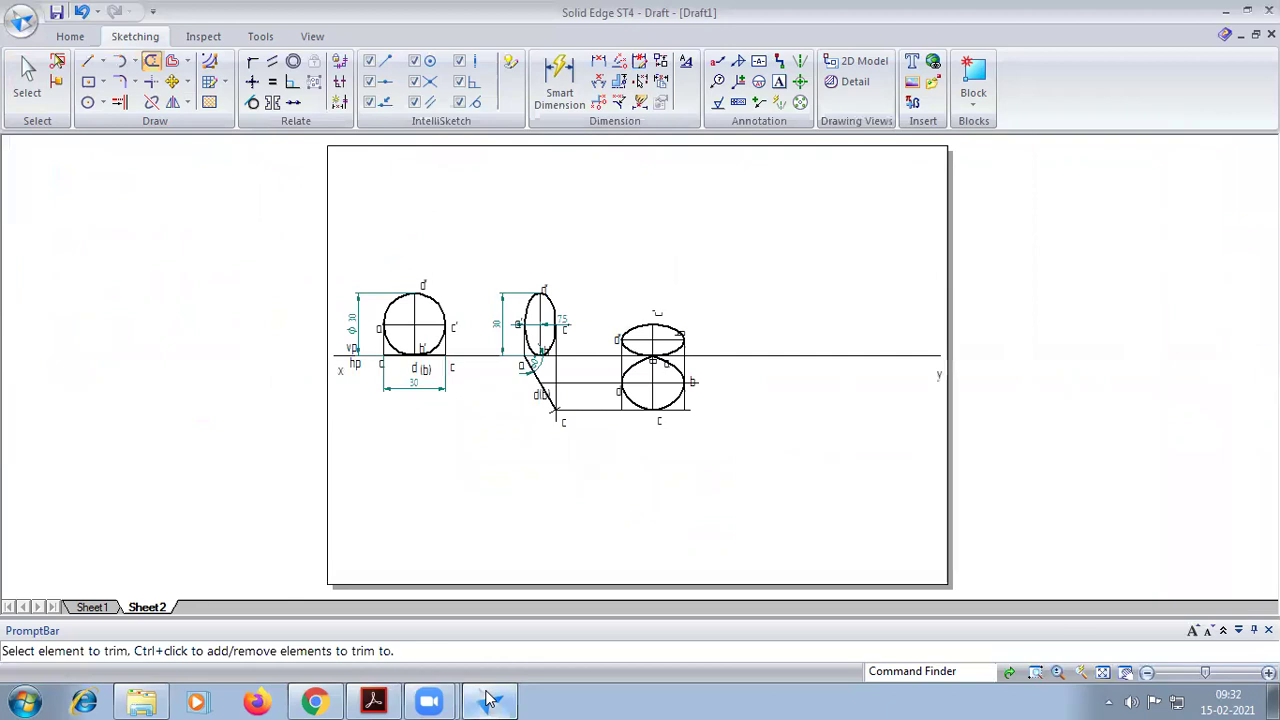
click(655, 400)
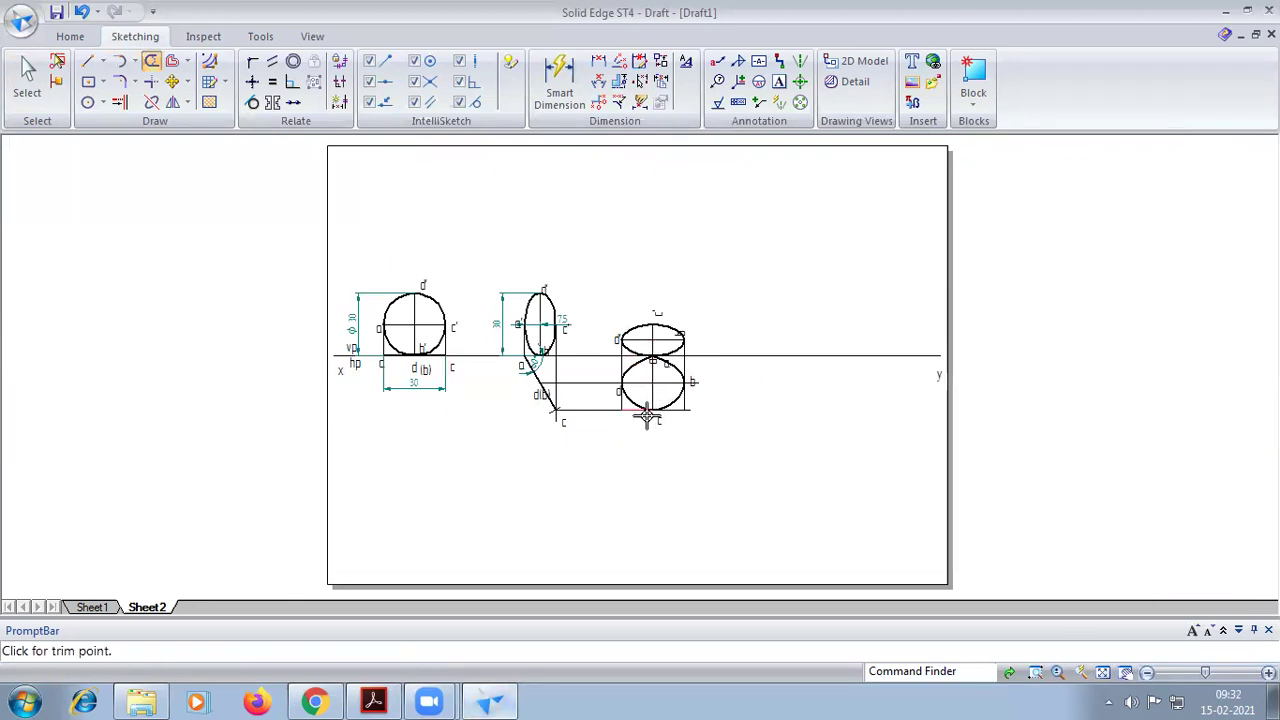
click(647, 418)
scroll(647, 418, up, 4)
click(366, 157)
key(Escape)
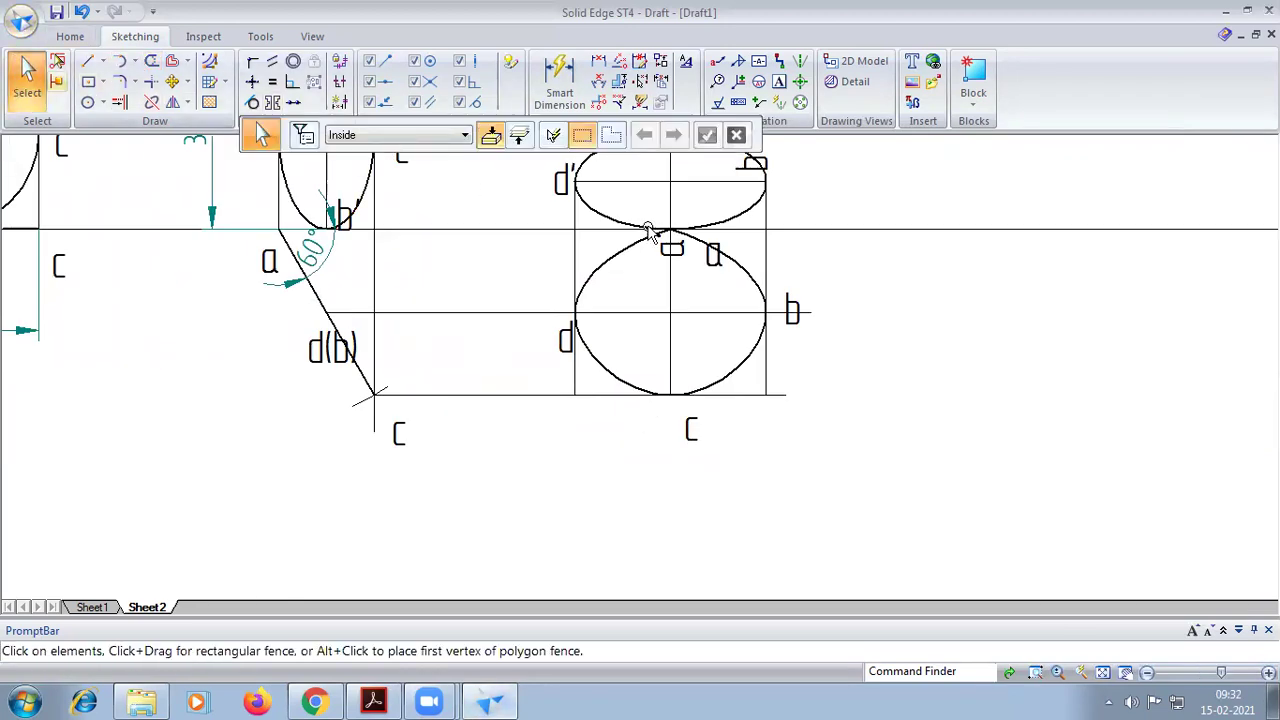
click(620, 260)
key(Delete)
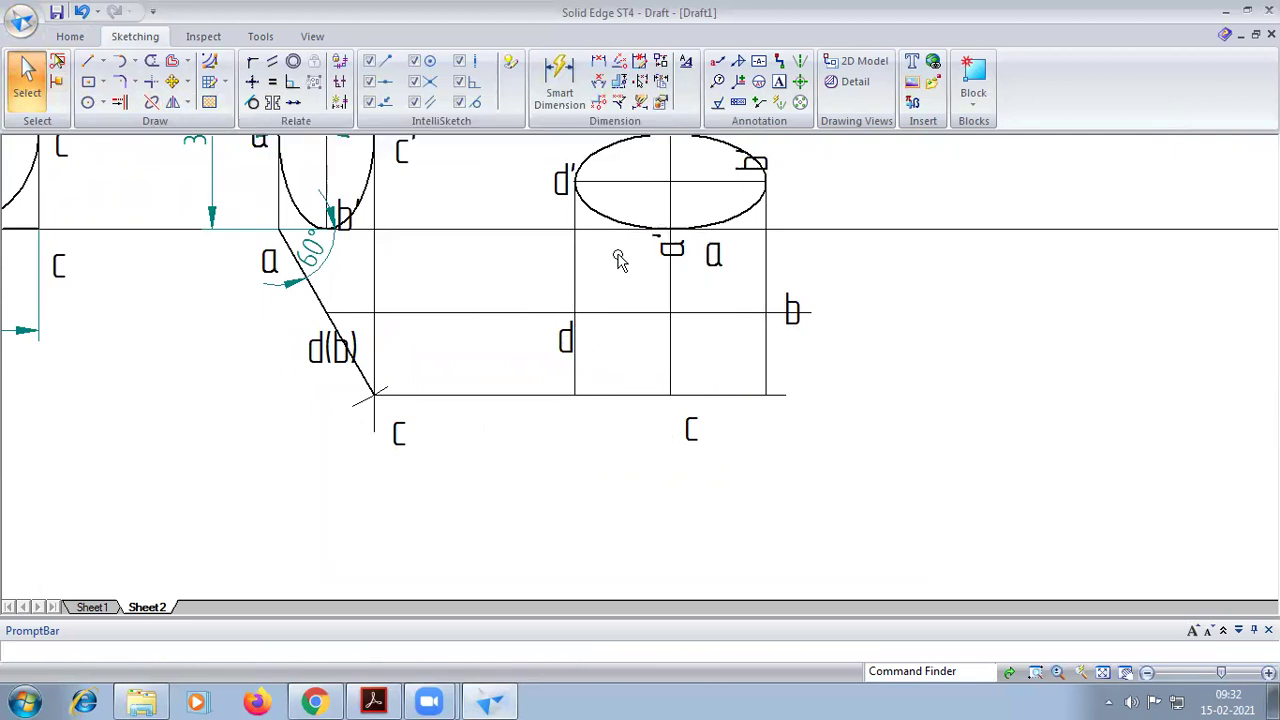
Draw a thick-line ellipse centred on the final top view's centre-line intersection, with semi-axes 12.99 mm up to the xy line and 15.00 mm to the projector near b
click(108, 104)
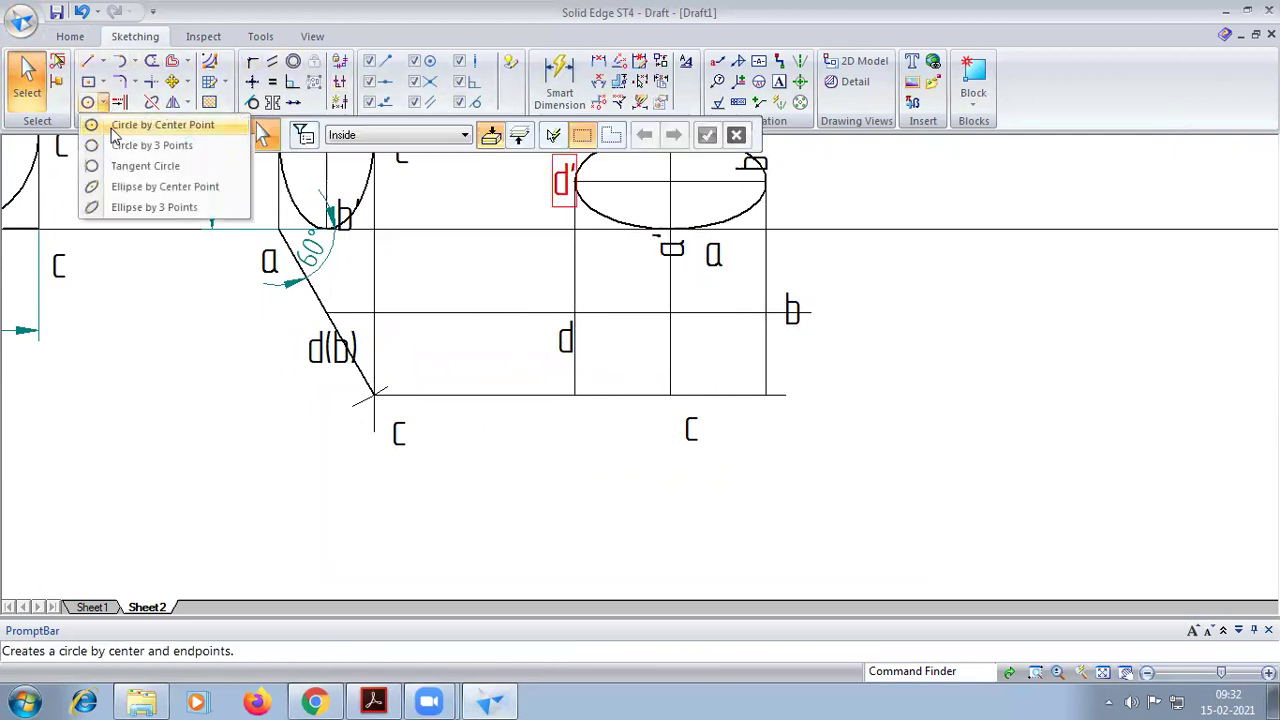
click(160, 187)
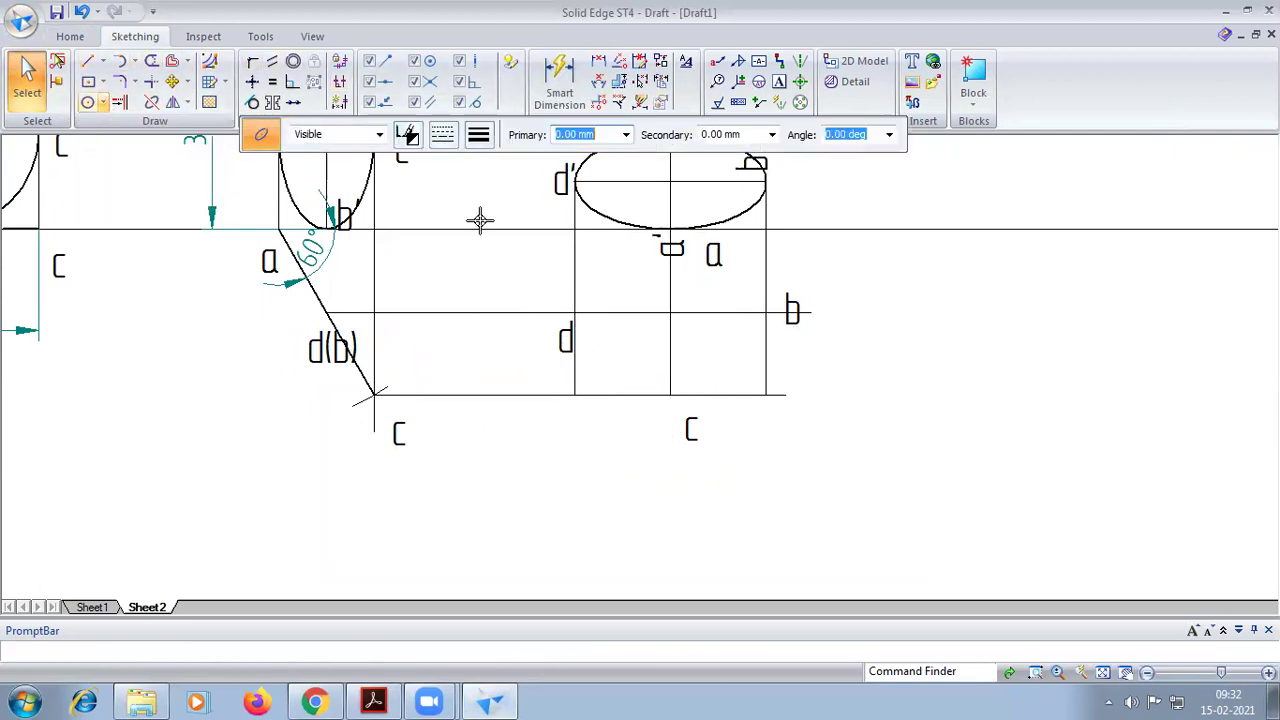
click(670, 312)
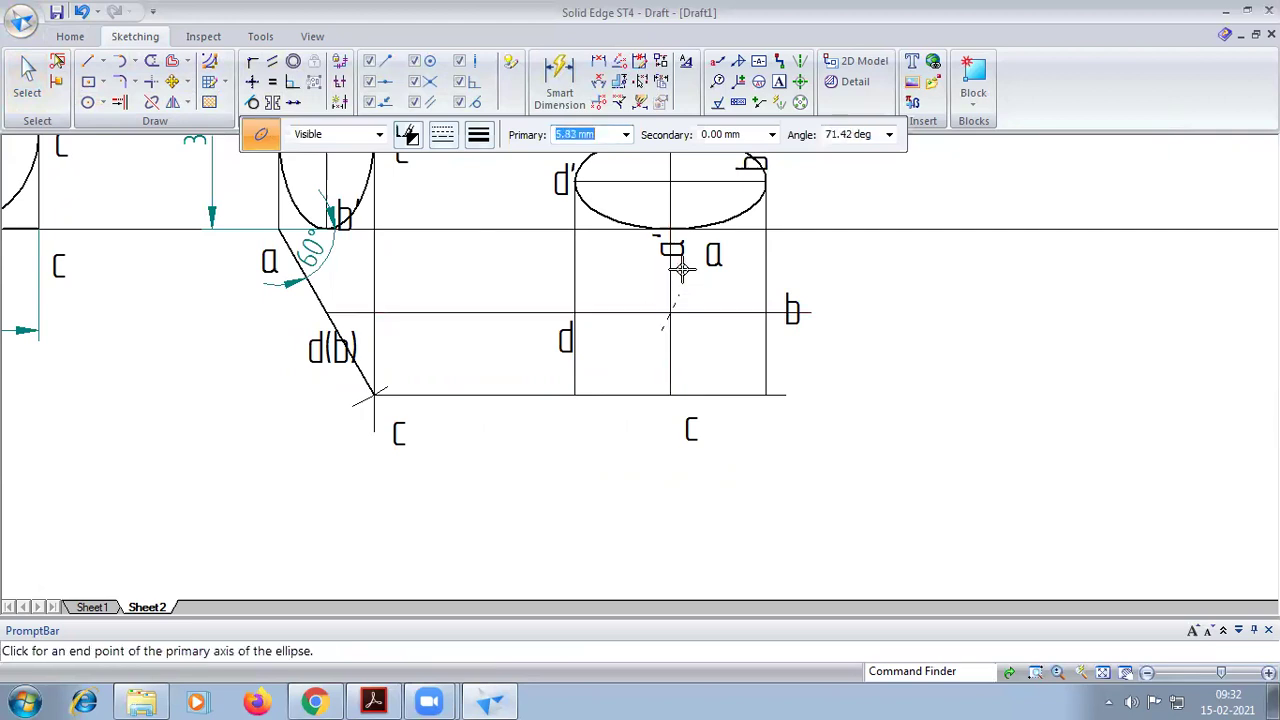
click(670, 230)
scroll(765, 305, up, 3)
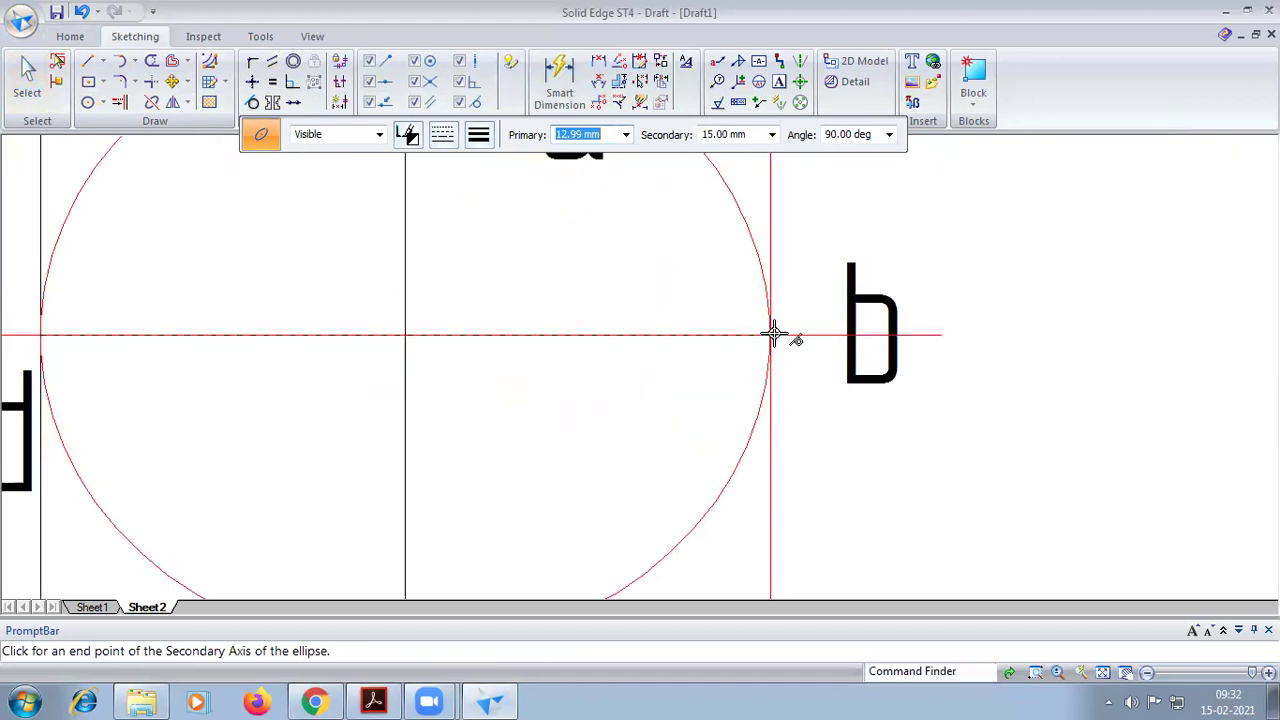
click(478, 134)
click(506, 209)
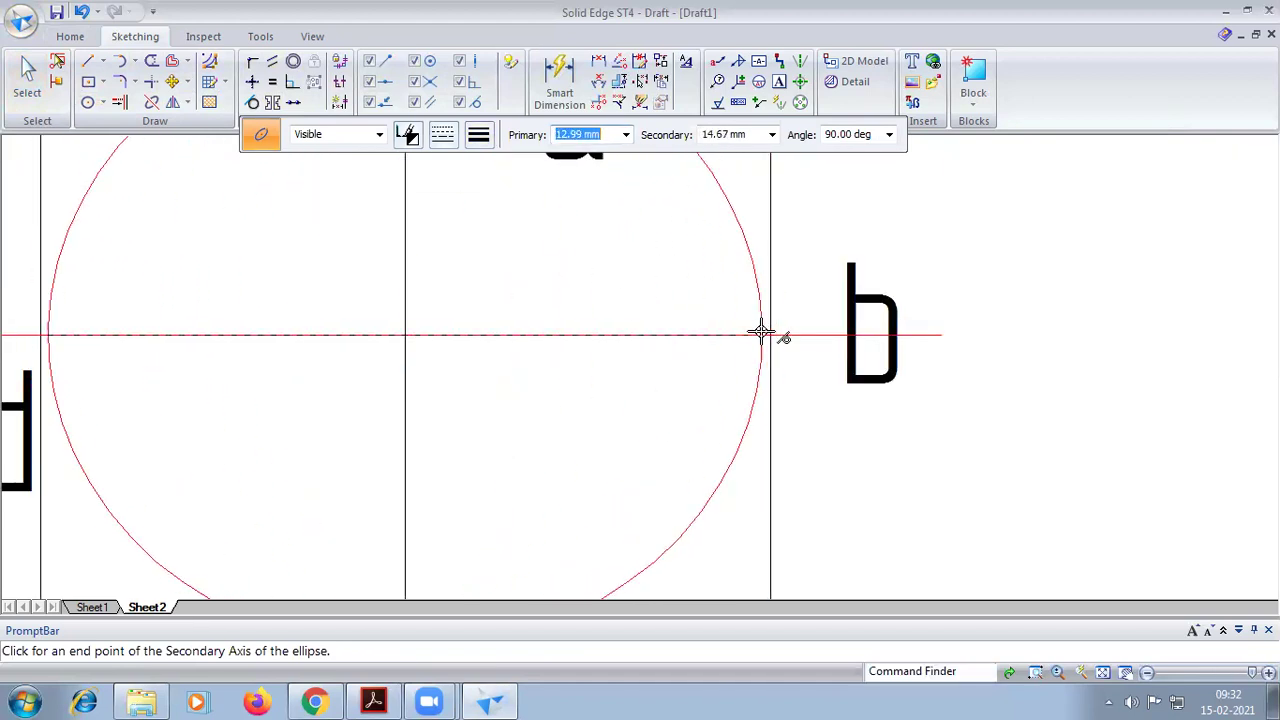
click(771, 332)
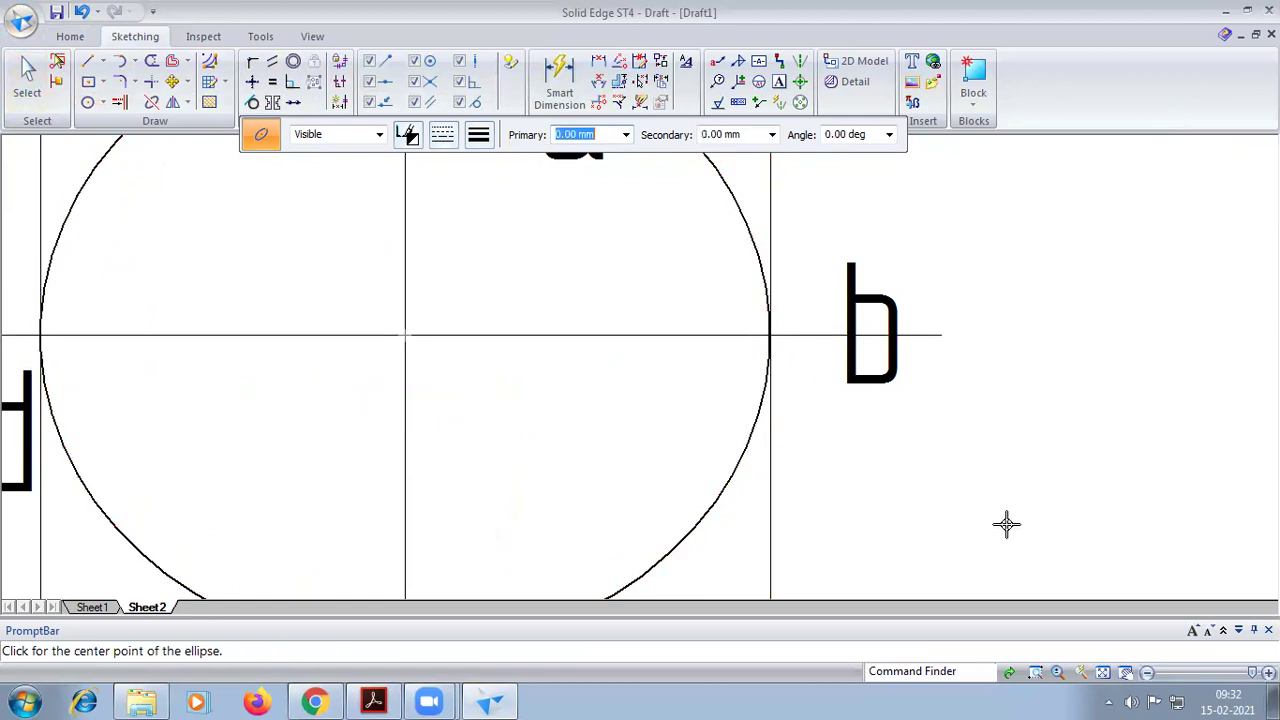
click(1102, 672)
scroll(651, 451, up, 1)
scroll(651, 451, up, 1)
scroll(651, 457, down, 1)
scroll(651, 457, up, 1)
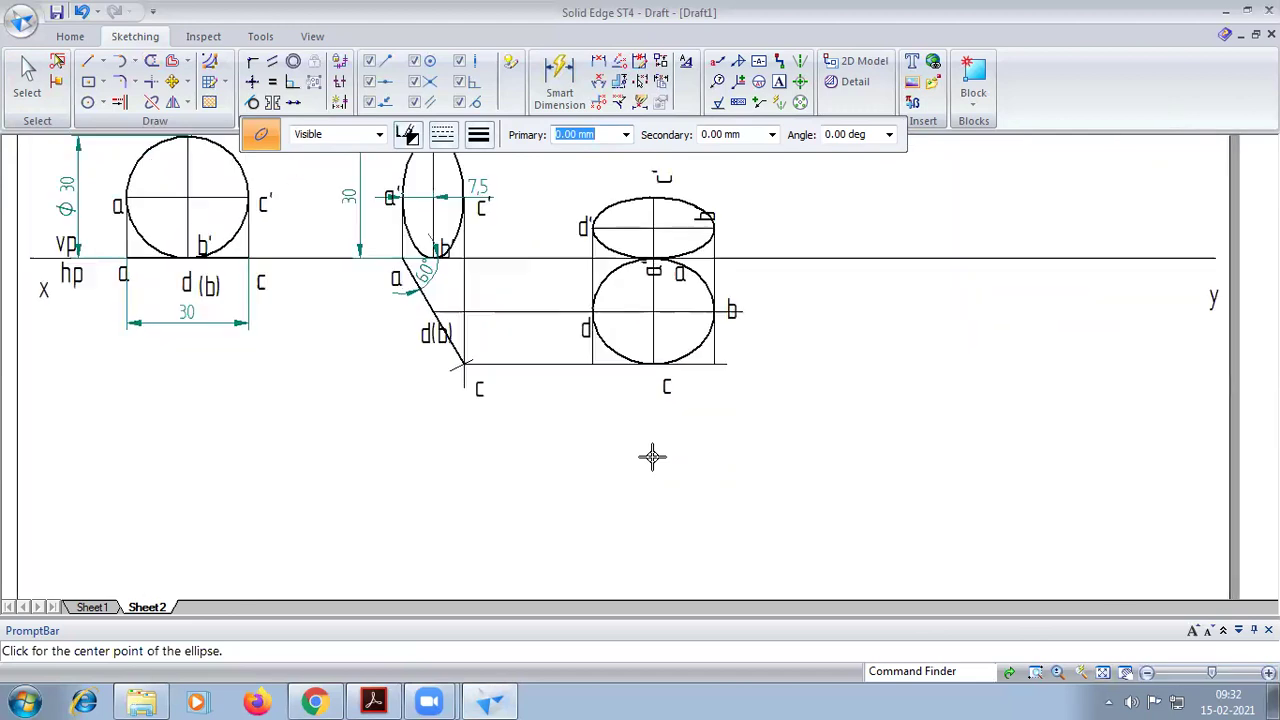